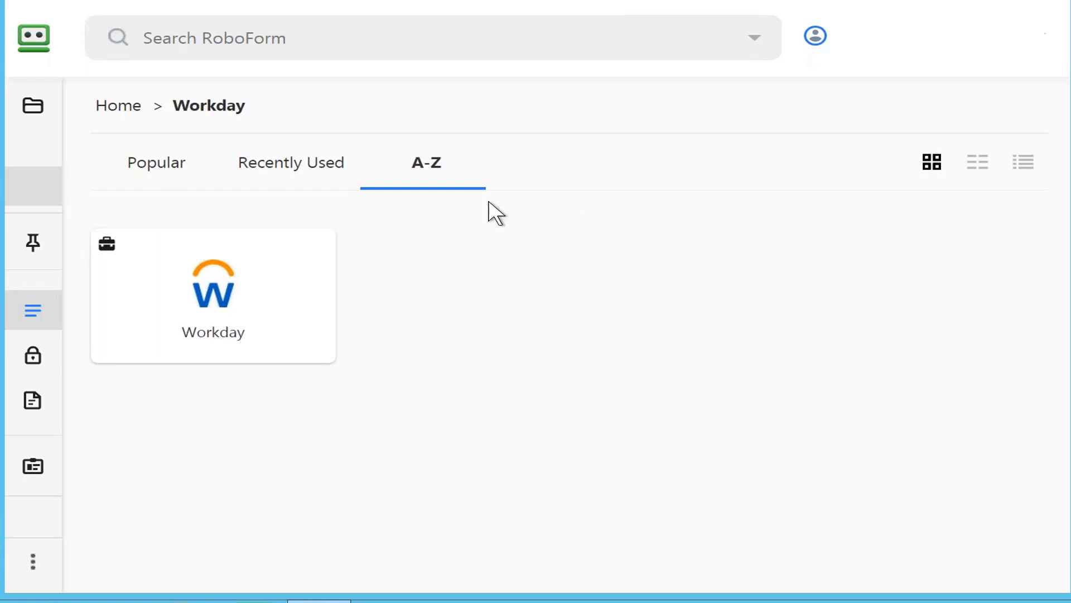
Open the saved Workday login from RoboForm
click(223, 301)
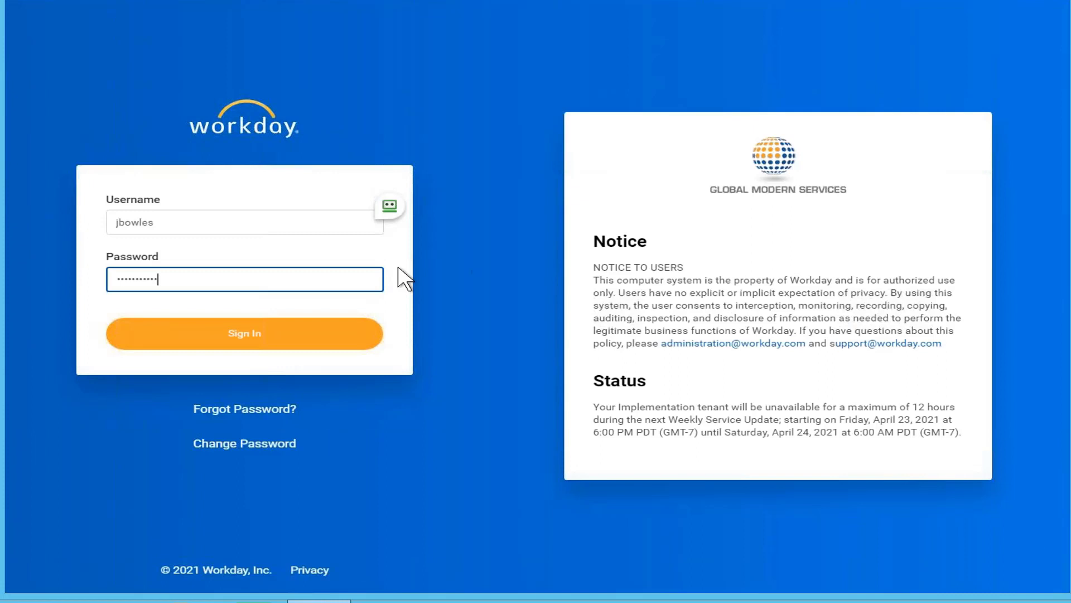
click(342, 338)
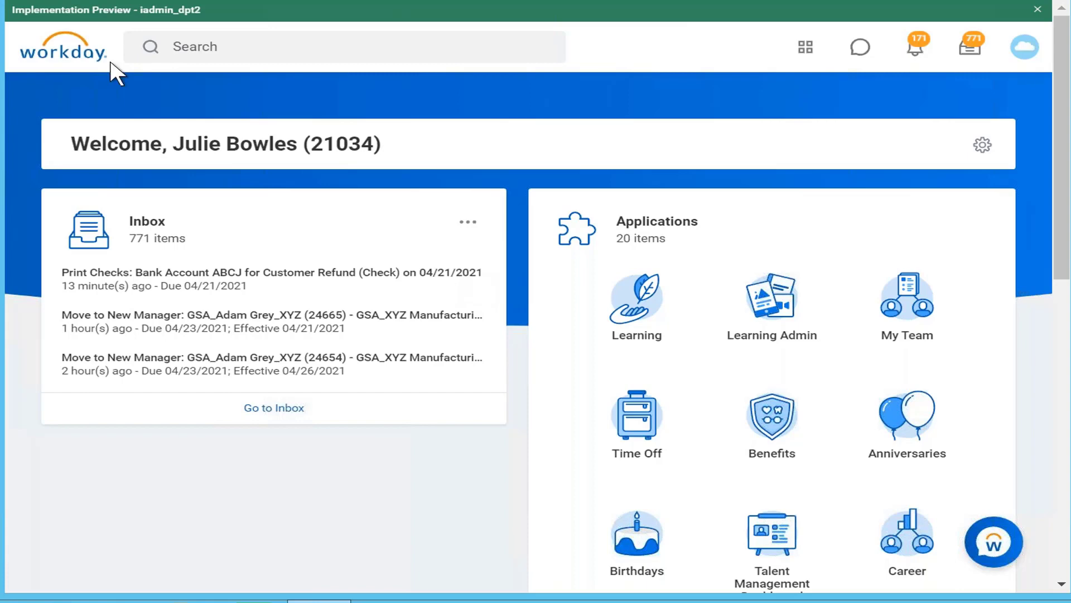
Search Workday for "create calc field" and open the Create Calculated Field task
click(278, 47)
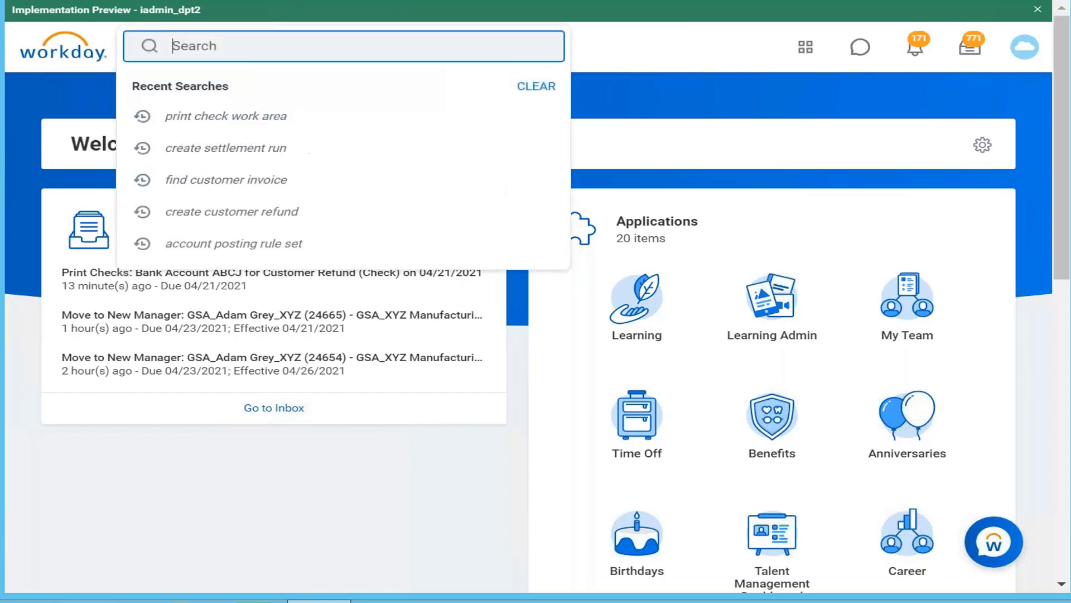
text(create calc field)
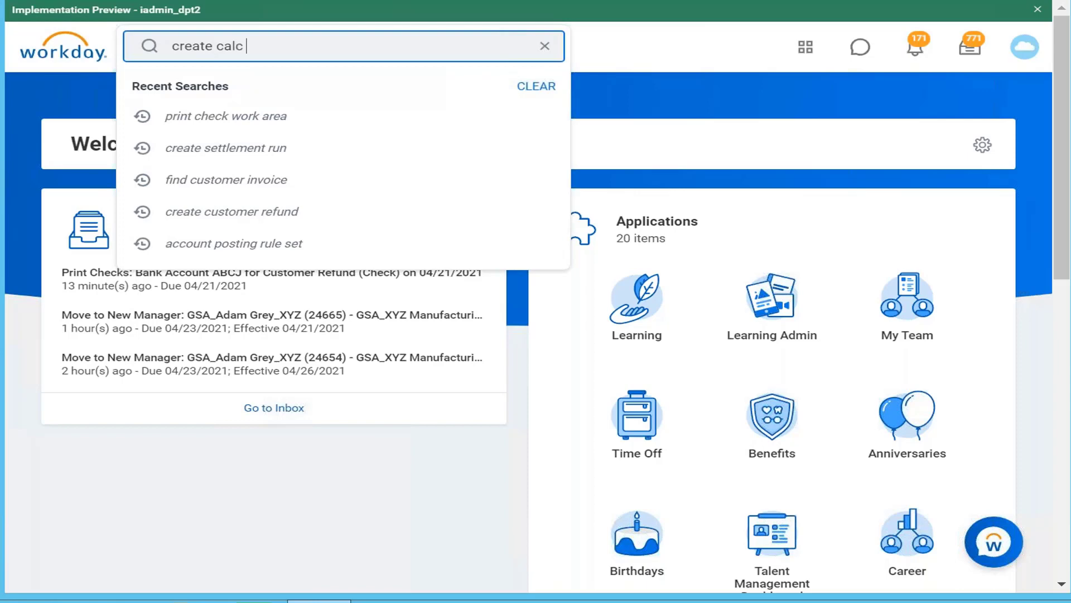
key(Return)
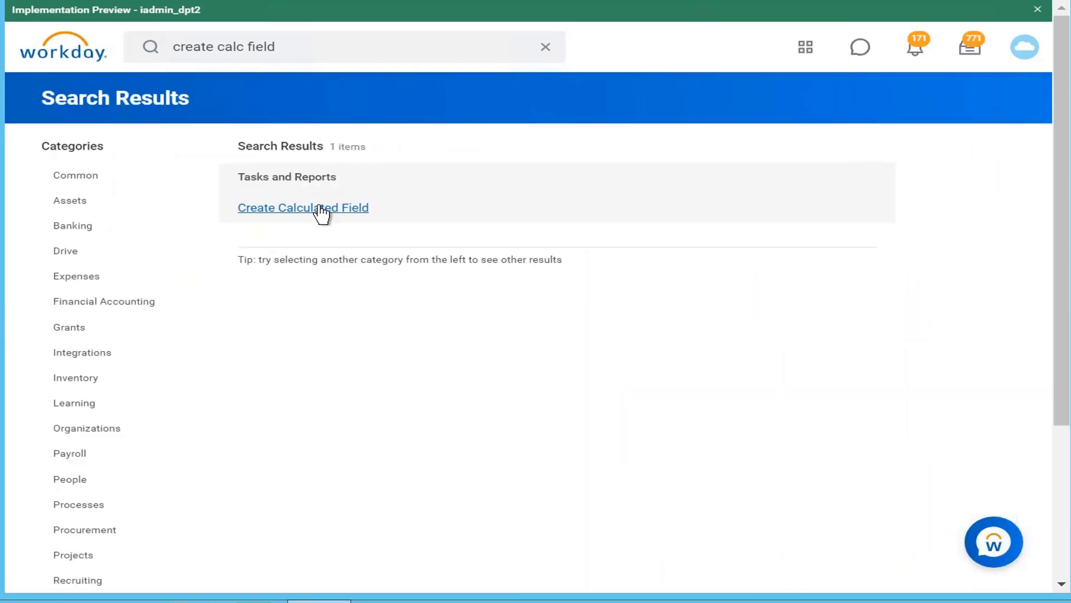
click(322, 212)
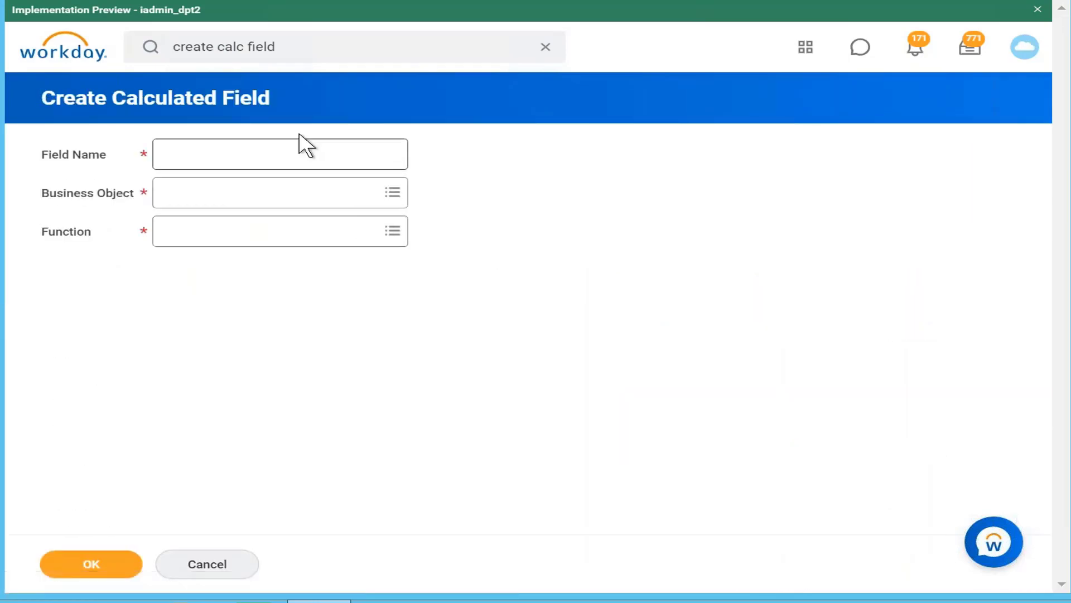
Name the calculated field "CF Base pay in USD" and set its business object to Worker
click(310, 152)
text(CF)
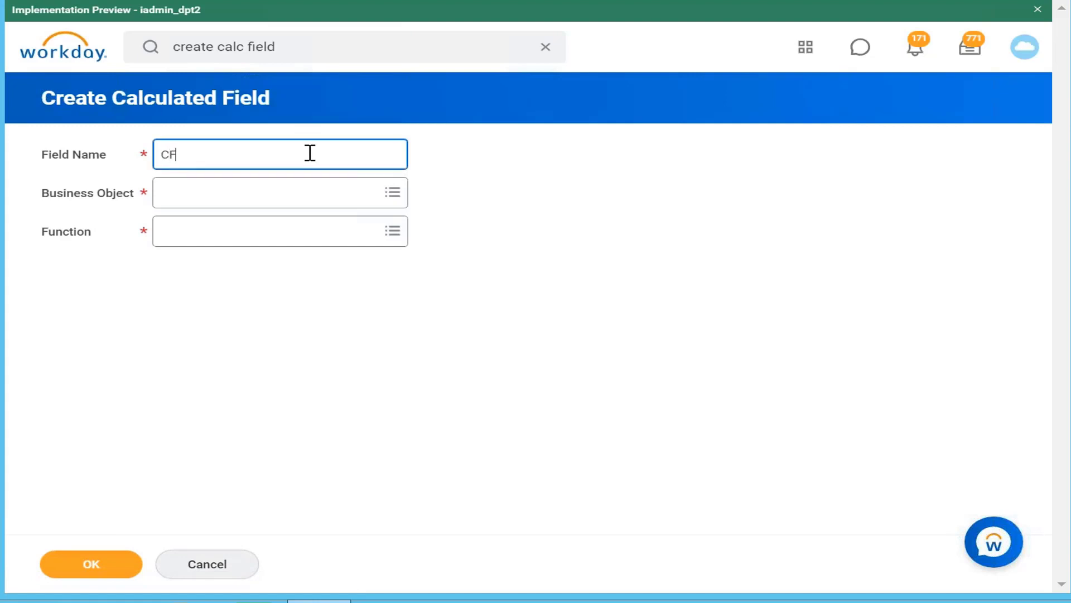
text( Base pay in USD)
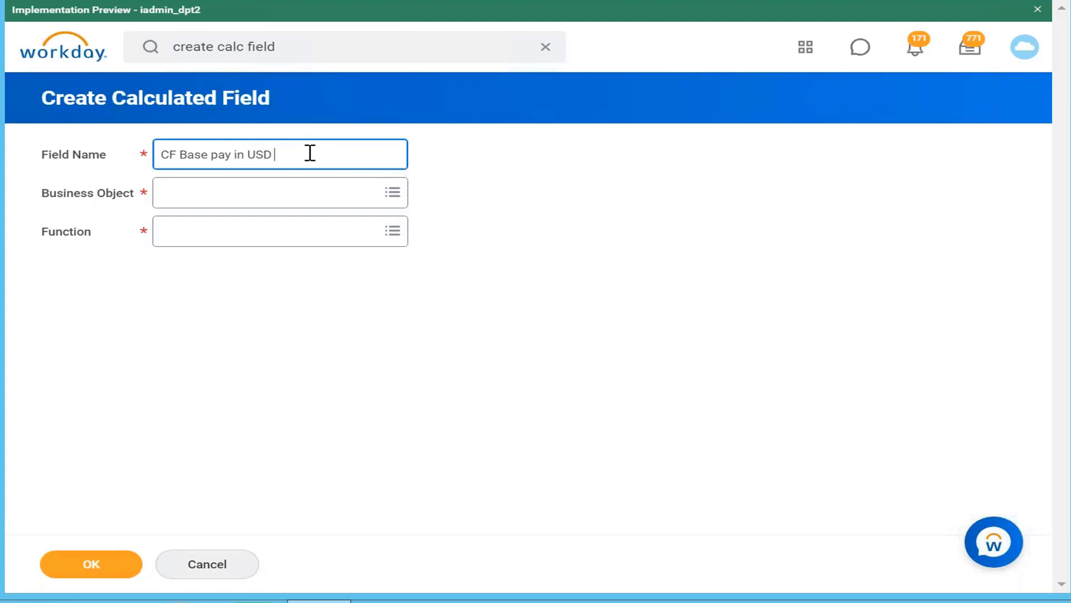
click(354, 197)
key(Return)
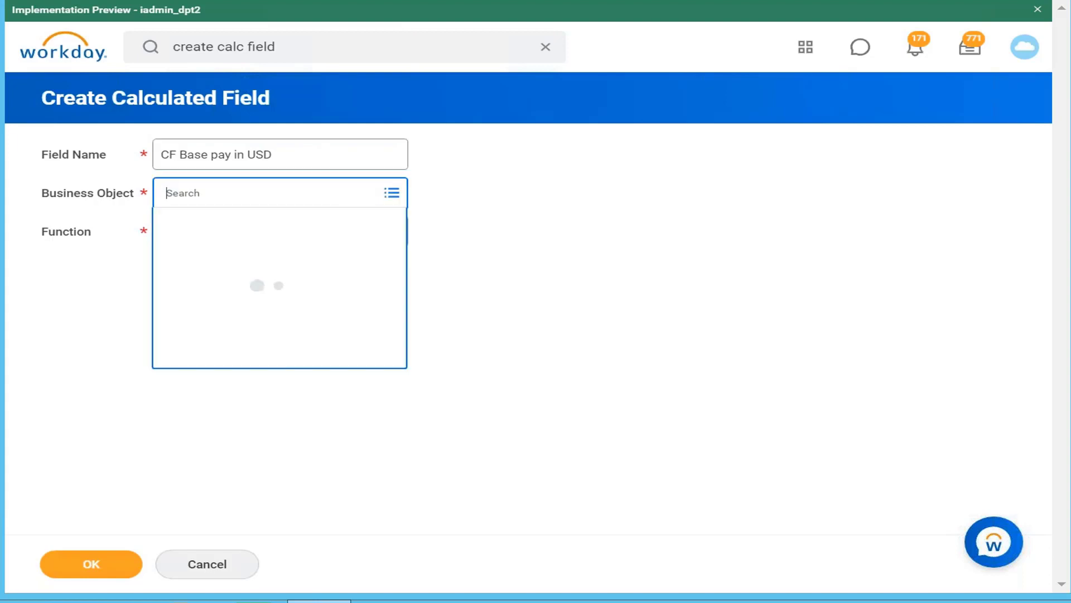
text(rker)
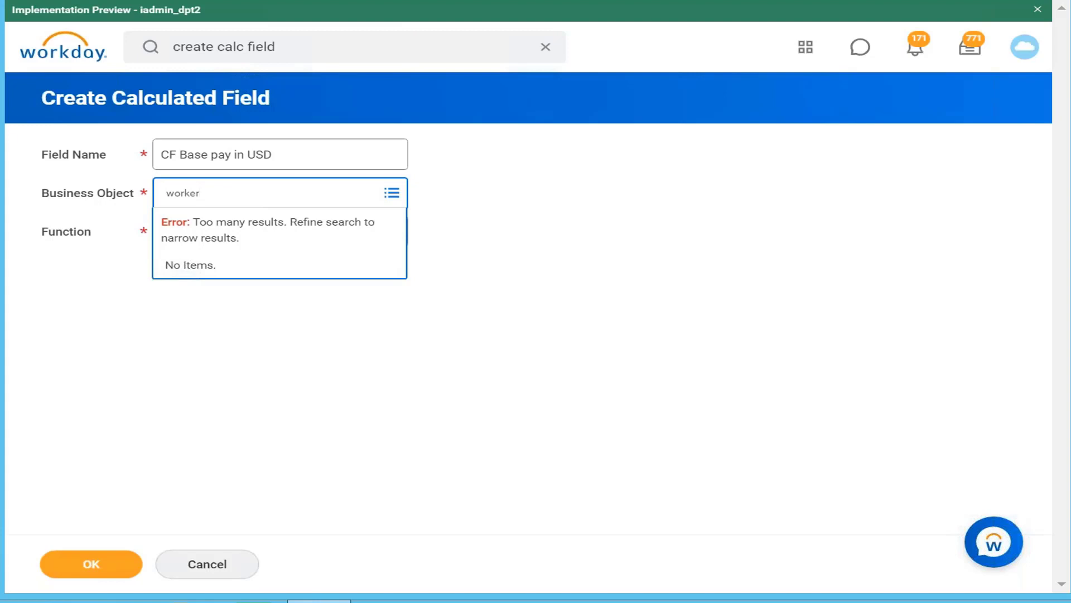
key(Return)
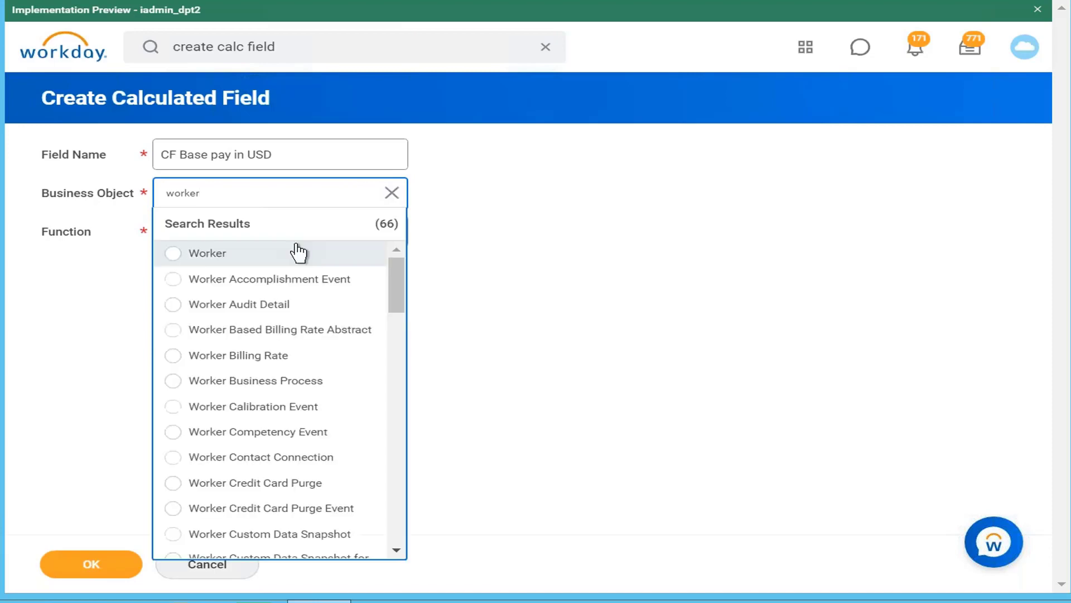
click(305, 260)
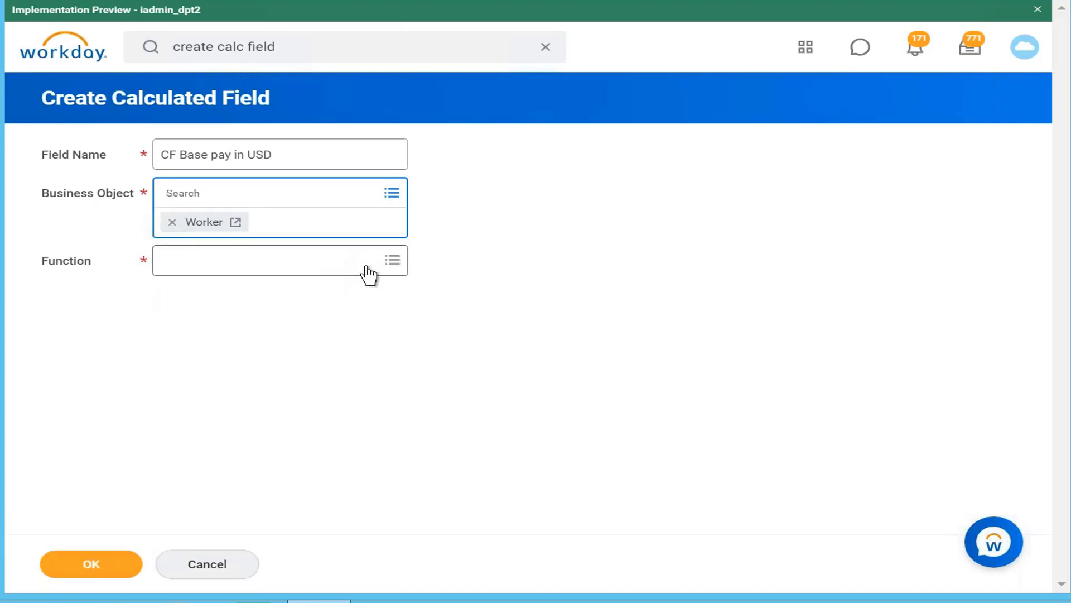
Set the calculated field's function to Convert Currency and continue to the calculation setup
click(370, 272)
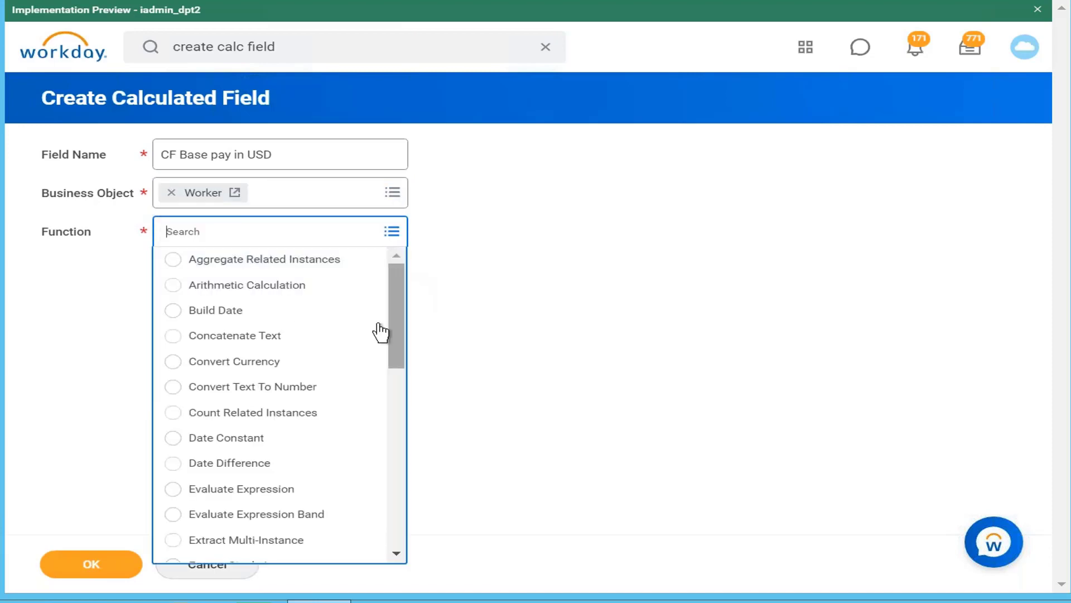
click(327, 362)
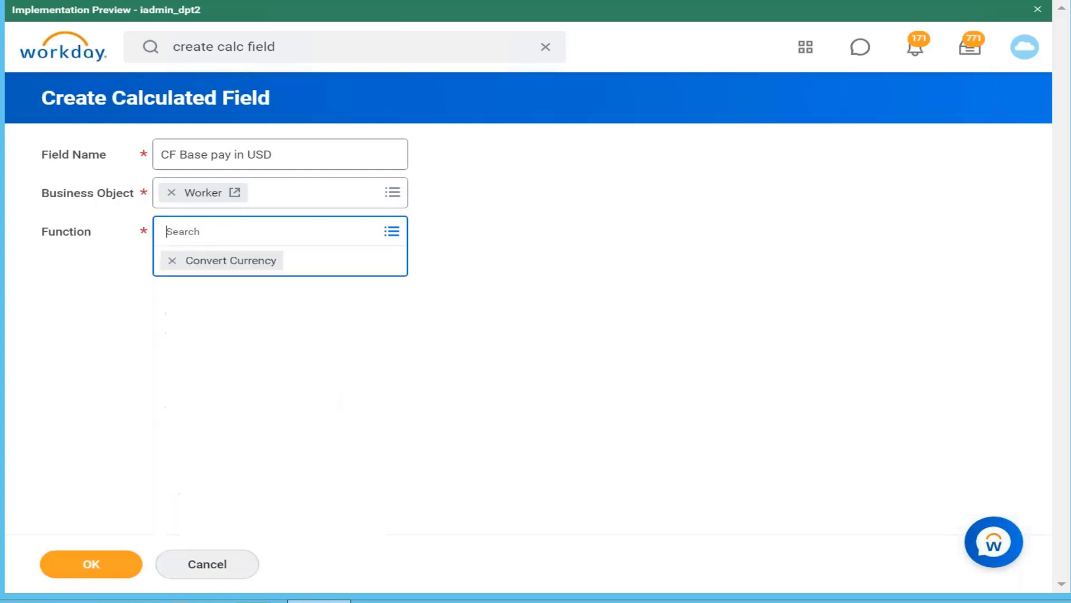
click(93, 568)
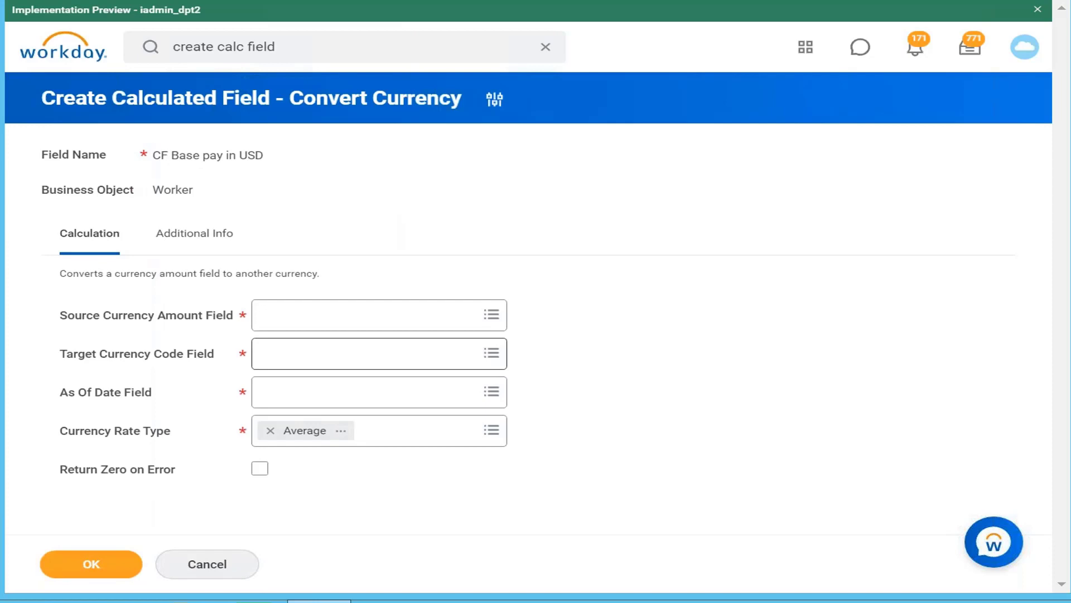
Browse the Amount category for currency fields that could serve as the Source Currency Amount Field
click(430, 323)
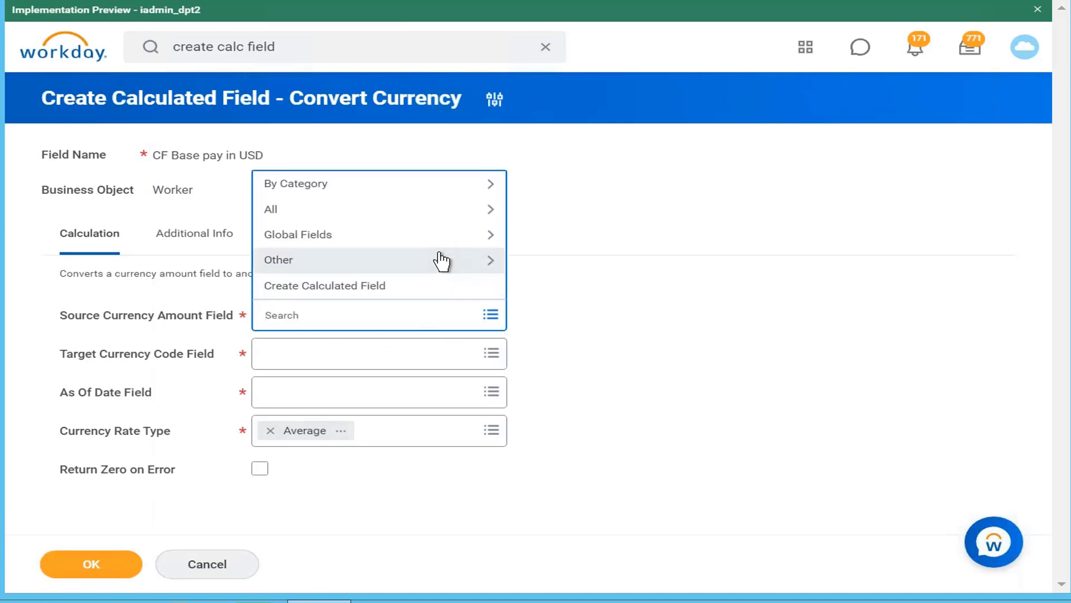
click(406, 195)
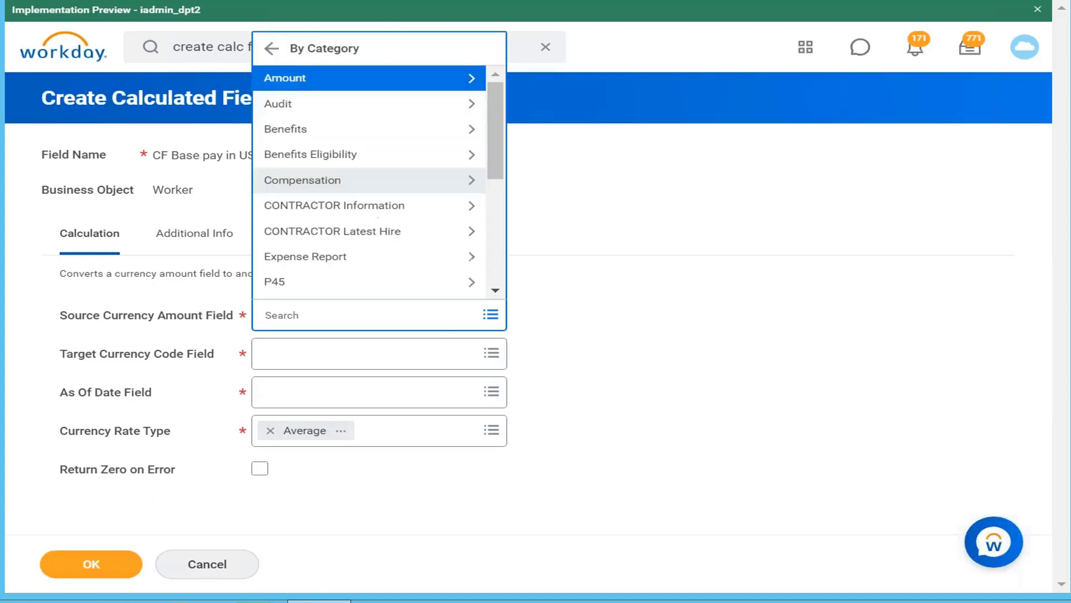
click(436, 88)
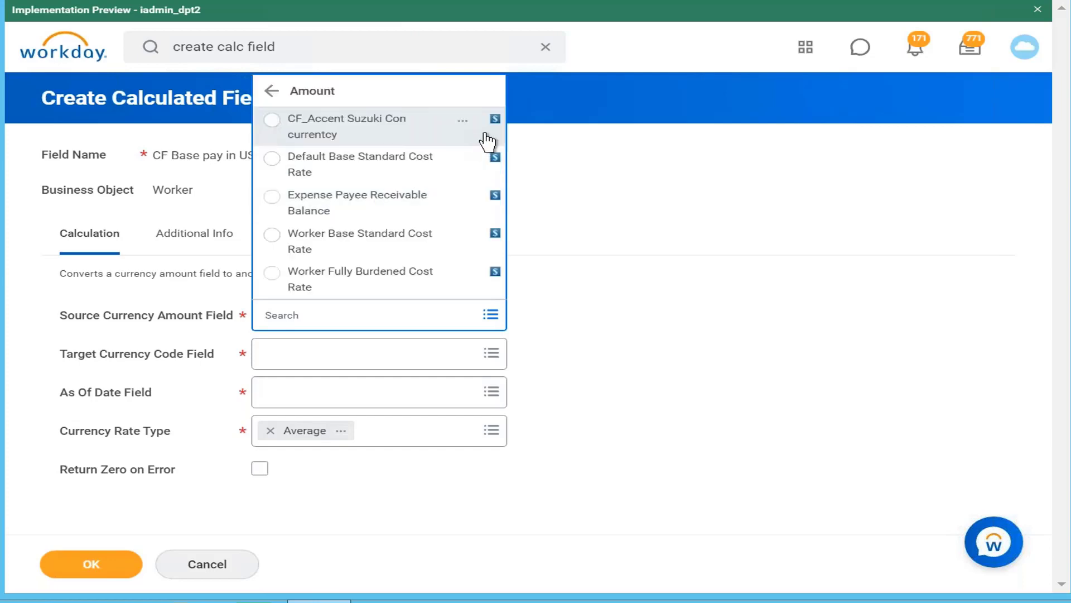
click(495, 133)
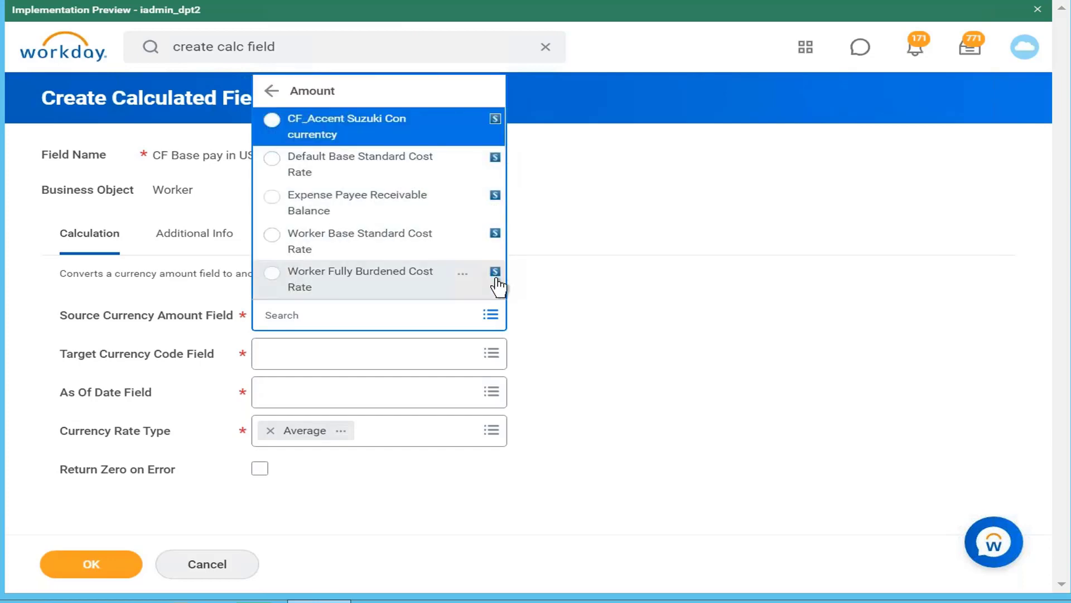
click(493, 132)
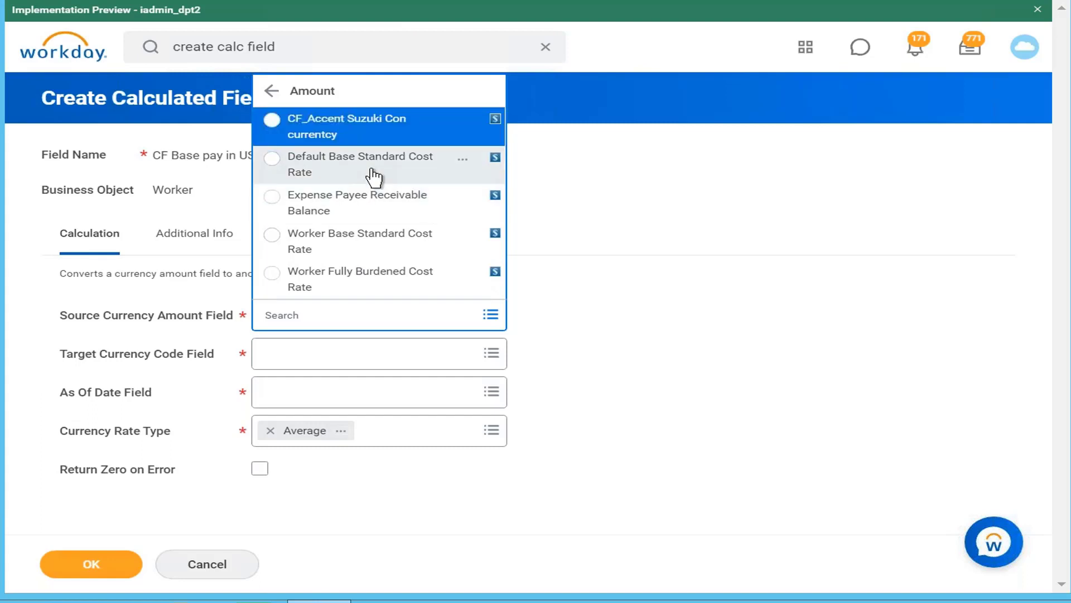
click(272, 92)
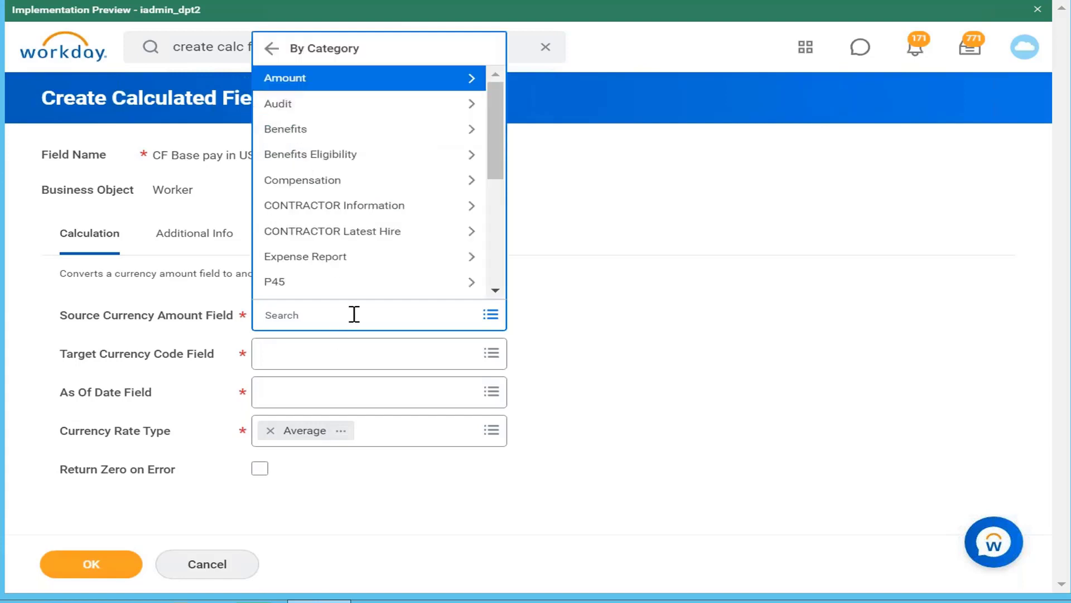
Set the Source Currency Amount Field to Total Base Pay Annualized - Amount and review that report field's details
click(354, 314)
text(to)
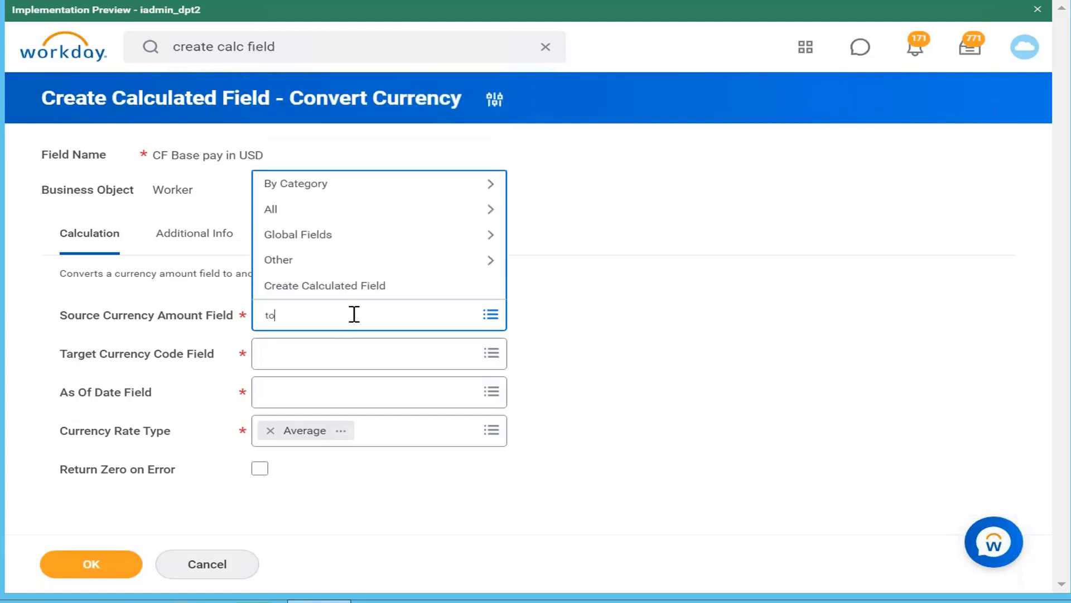
text(ytal base pay)
key(BackSpace)
key(BackSpace)
key(BackSpace)
key(BackSpace)
key(BackSpace)
key(BackSpace)
key(BackSpace)
key(BackSpace)
key(BackSpace)
key(BackSpace)
key(BackSpace)
key(BackSpace)
key(BackSpace)
key(BackSpace)
text(tal annual base pay)
key(Return)
click(388, 96)
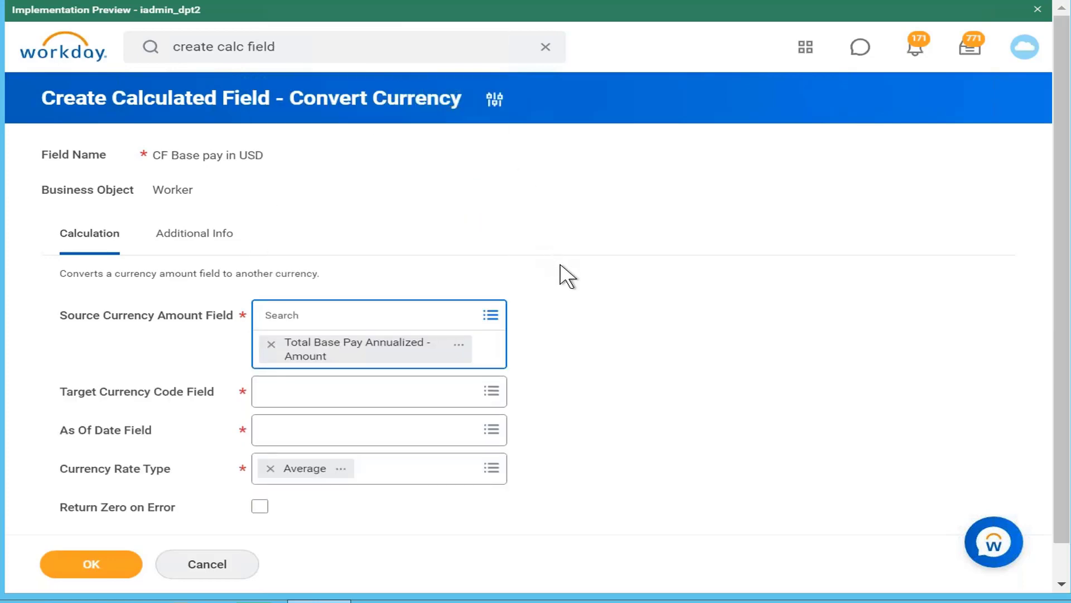
click(459, 345)
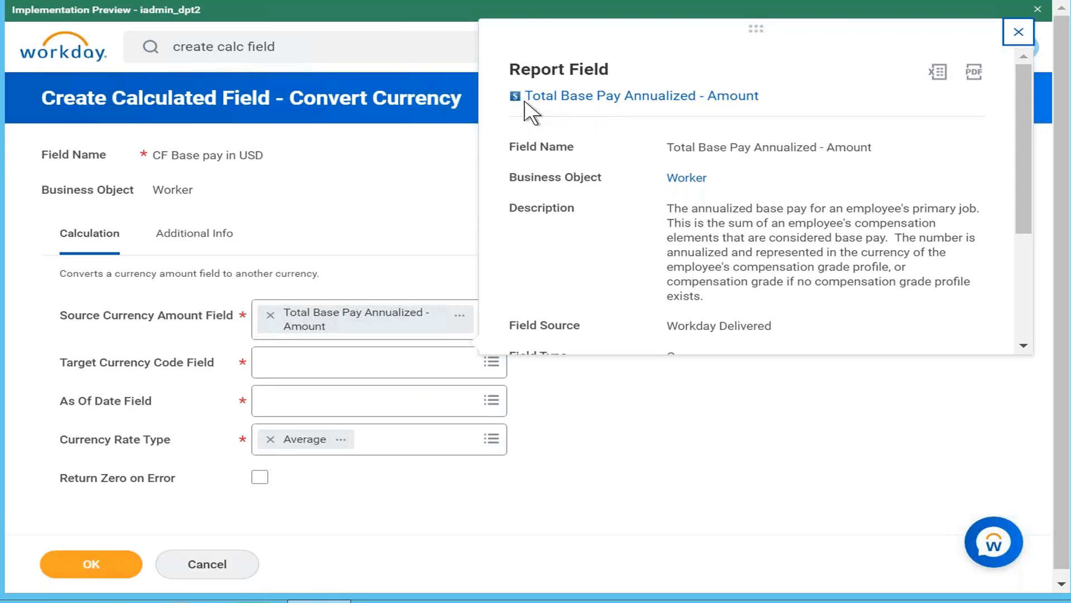
click(876, 409)
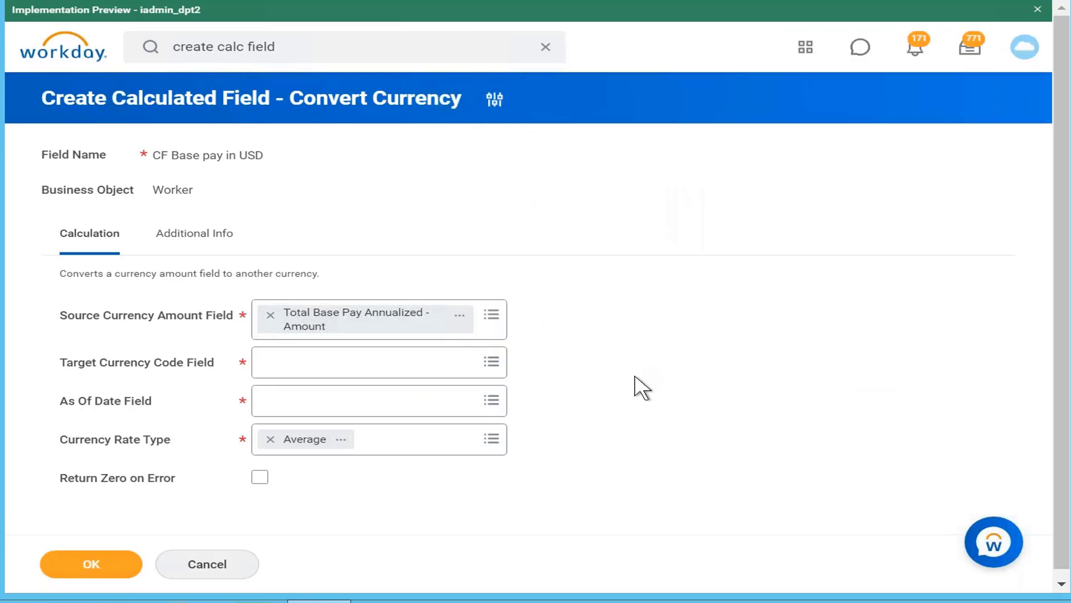
Try USD as the Target Currency Code Field, and clear the selection
click(449, 372)
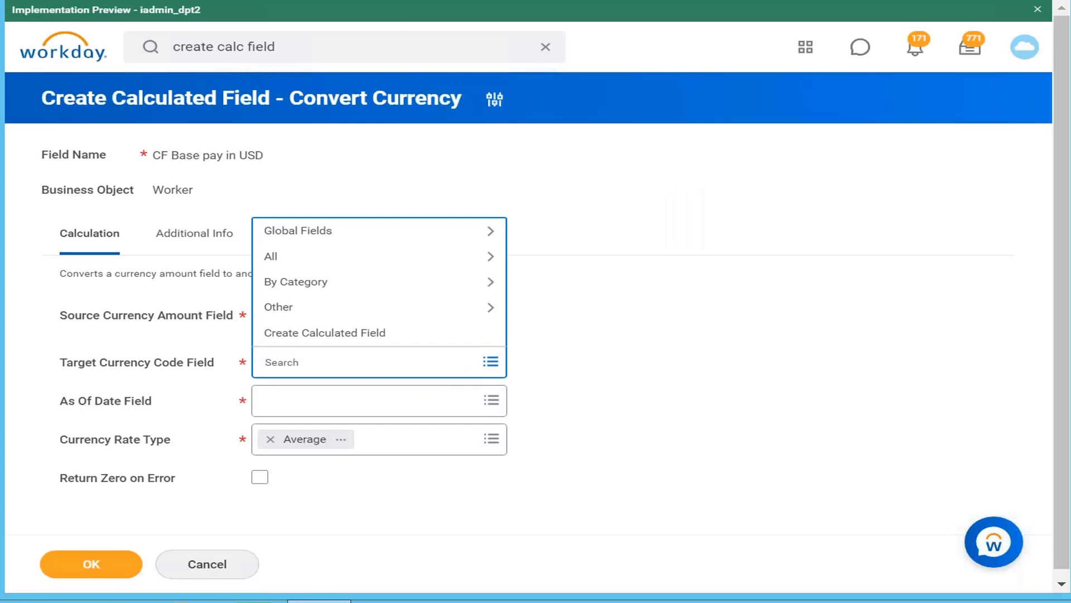
text(USD)
key(Return)
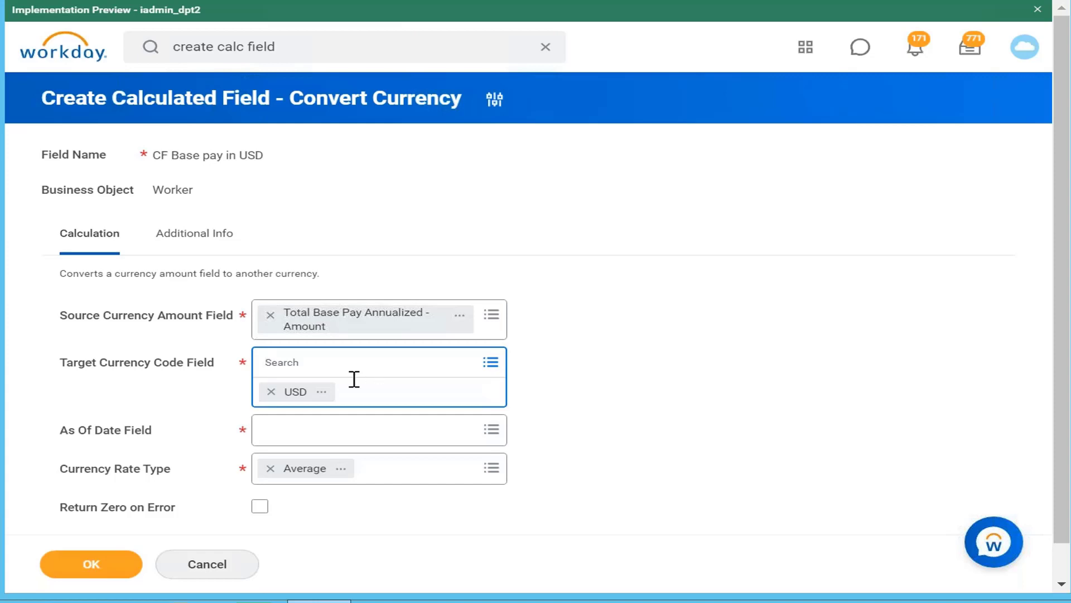
click(271, 391)
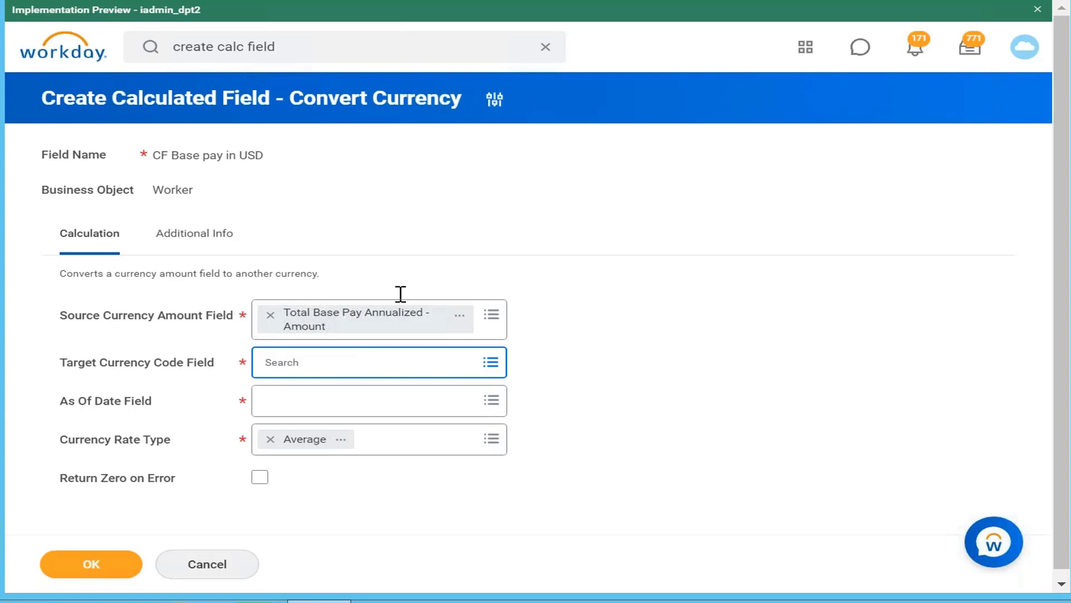
Duplicate the browser tab and open the profile options in the copy
right_click(719, 0)
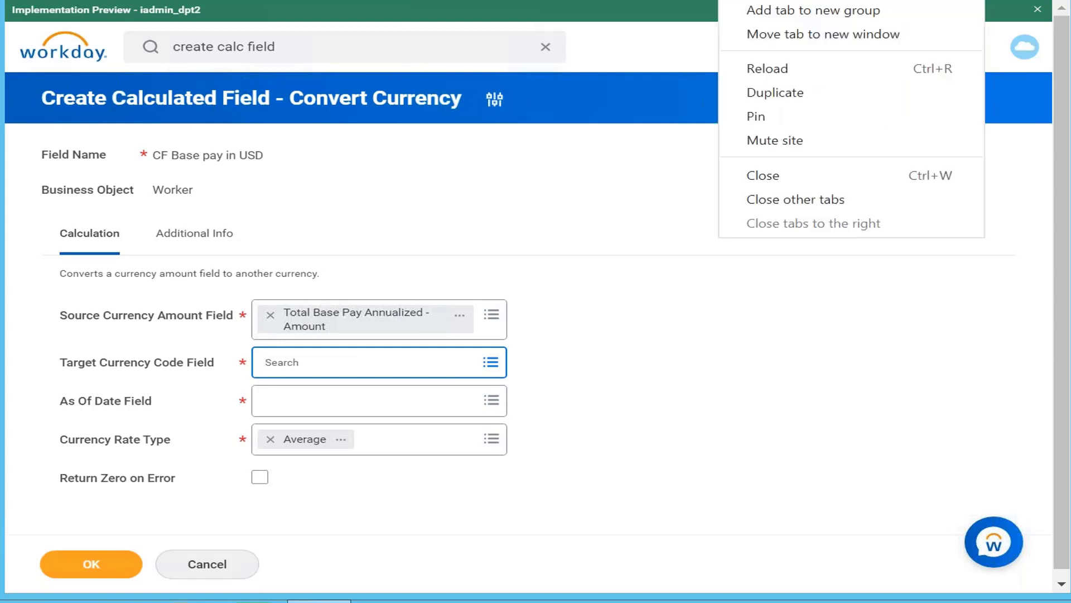
click(868, 93)
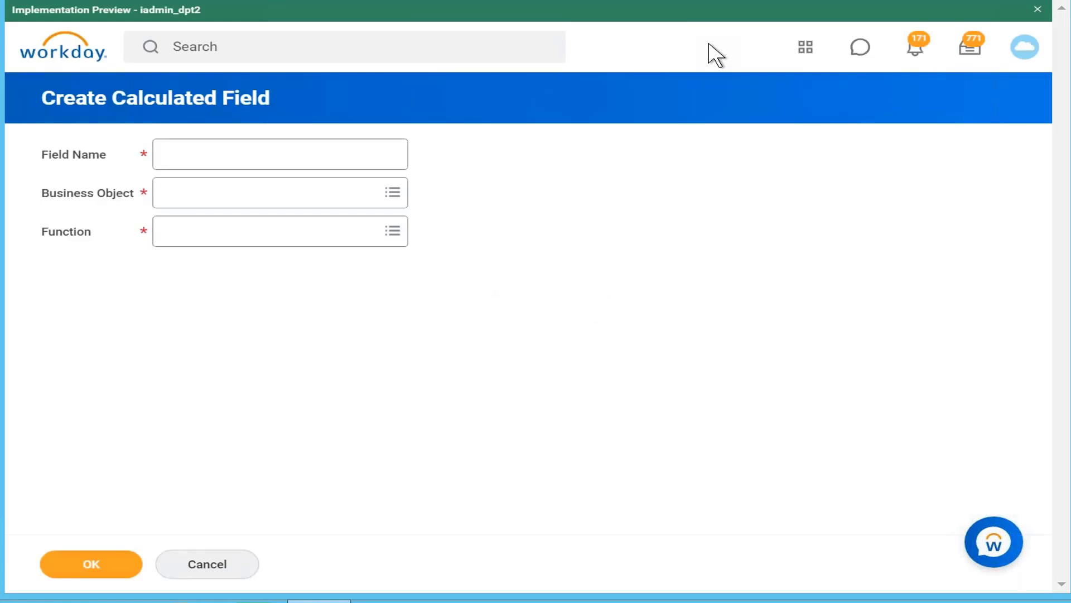
click(1025, 49)
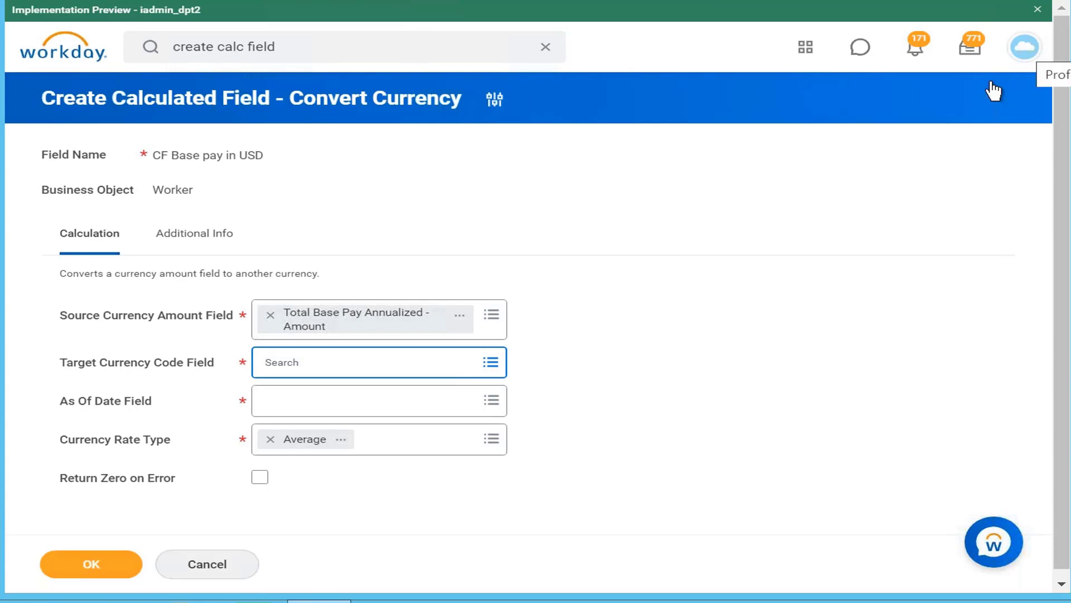
Try Users Preferred Currency as the Target Currency Code Field
click(472, 368)
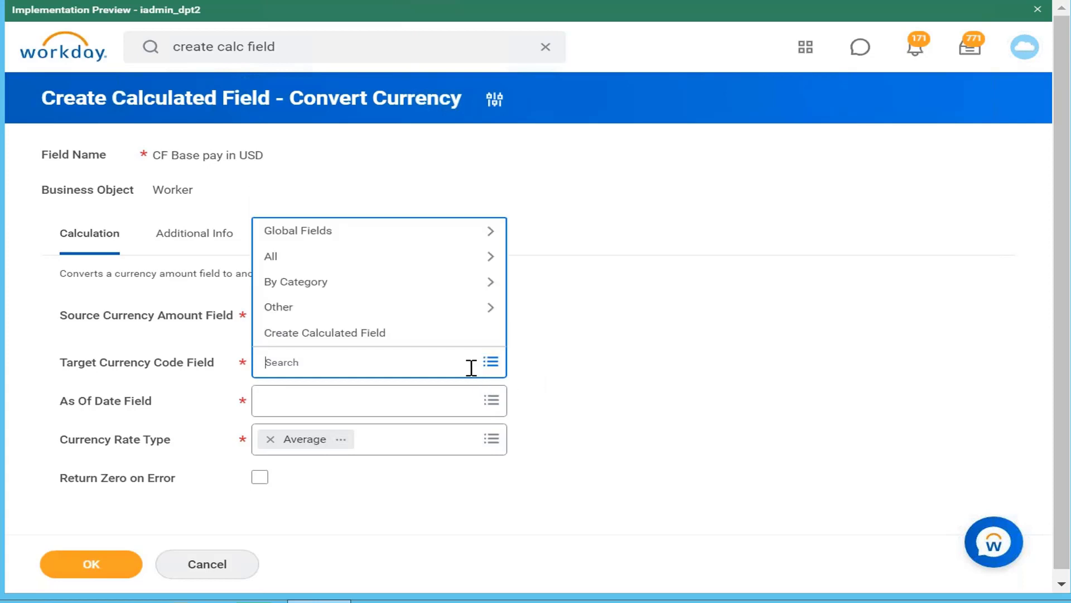
text(user preferred)
key(Return)
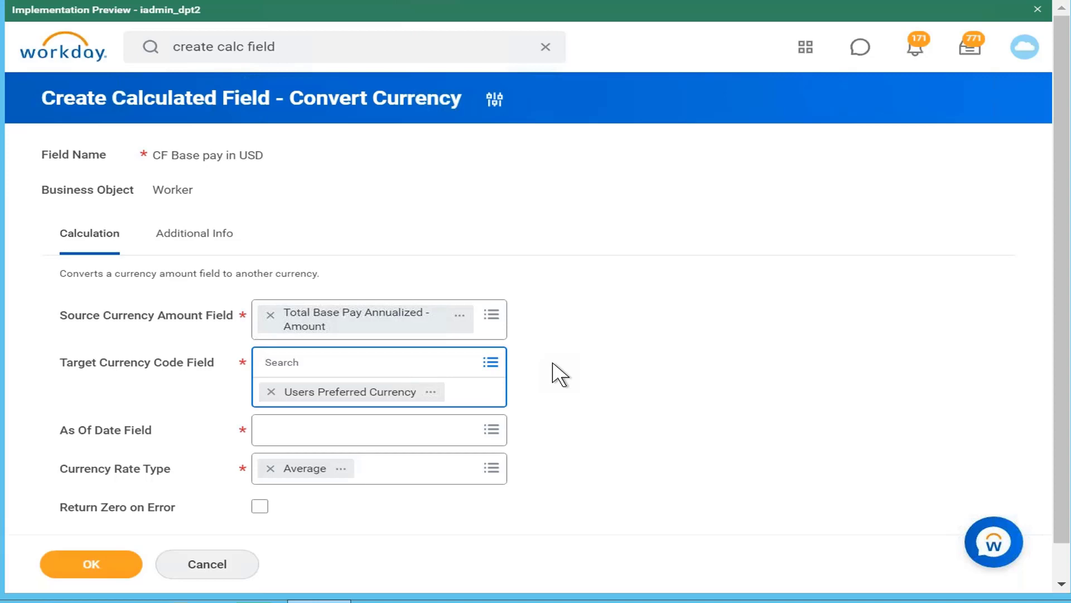
Replace the selection in the Target Currency Code Field with USD
click(272, 392)
text(usd)
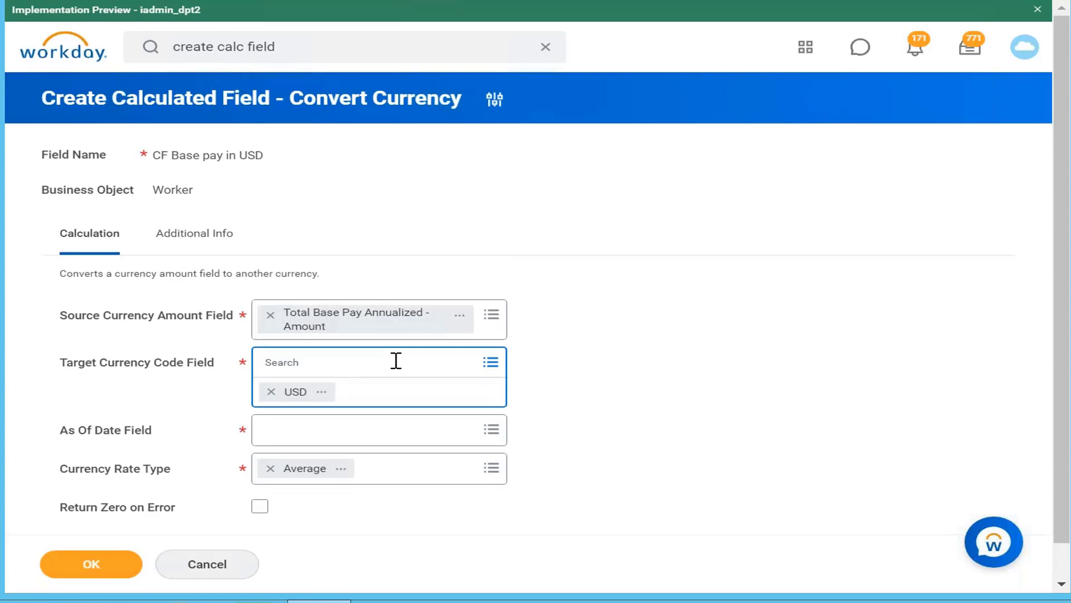
Set the As Of Date Field of the calculated field to Current Moment (DateTime)
click(433, 441)
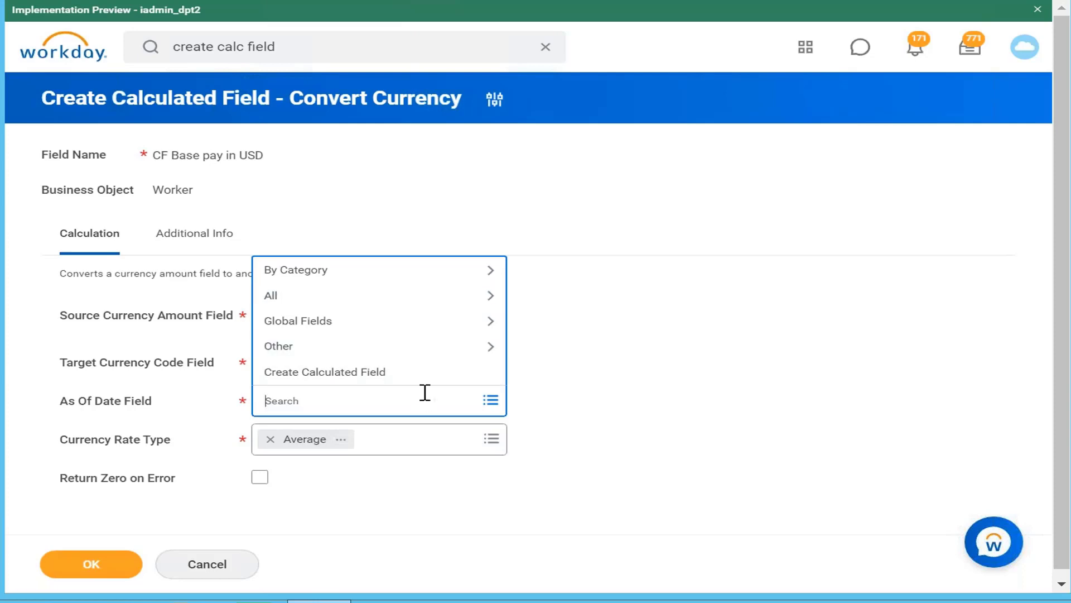
text(current date)
key(Return)
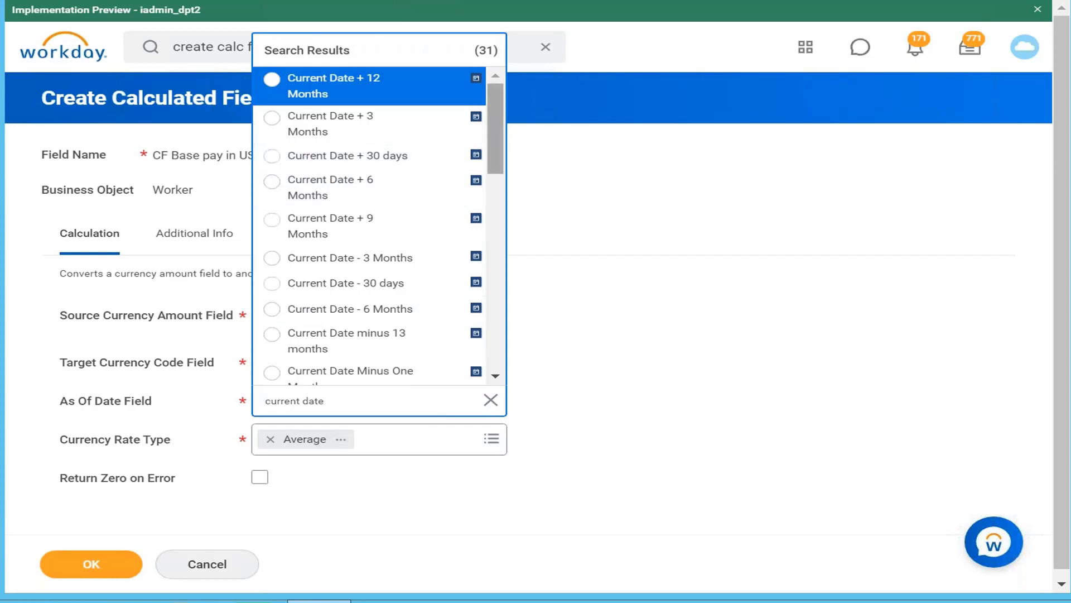
drag(495, 130, 488, 371)
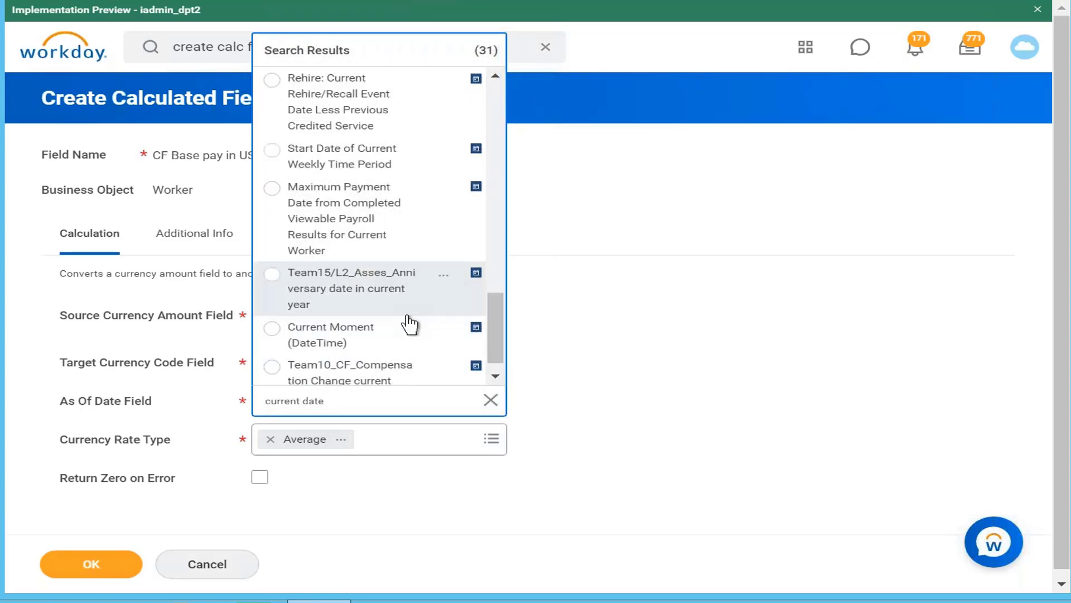
click(411, 337)
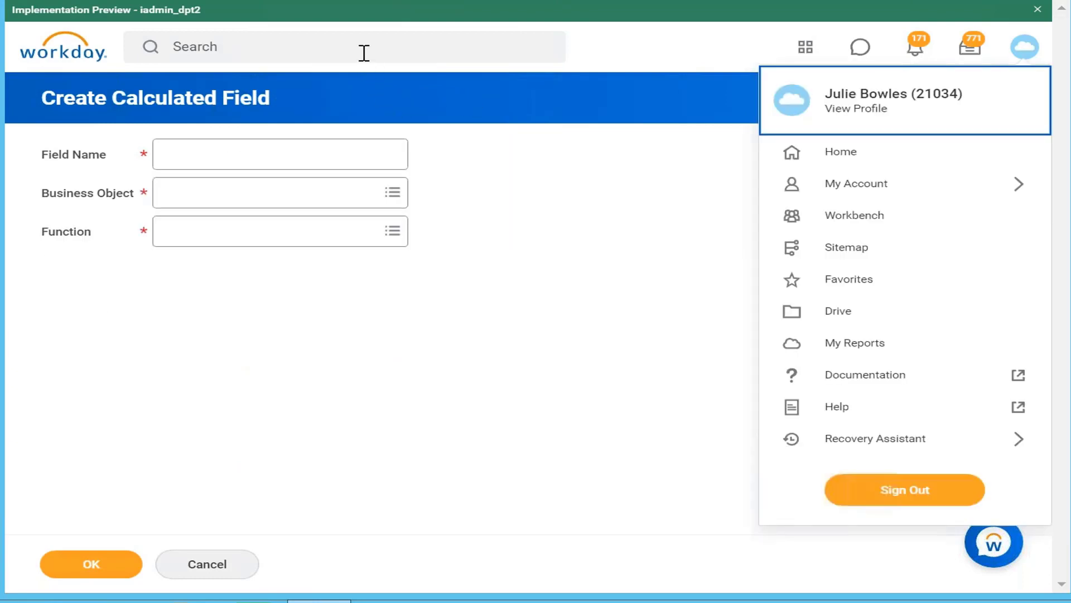
In the duplicated browser tab, search for "maintain currency conv" and open the Maintain Currency Conversion Rates task
click(364, 53)
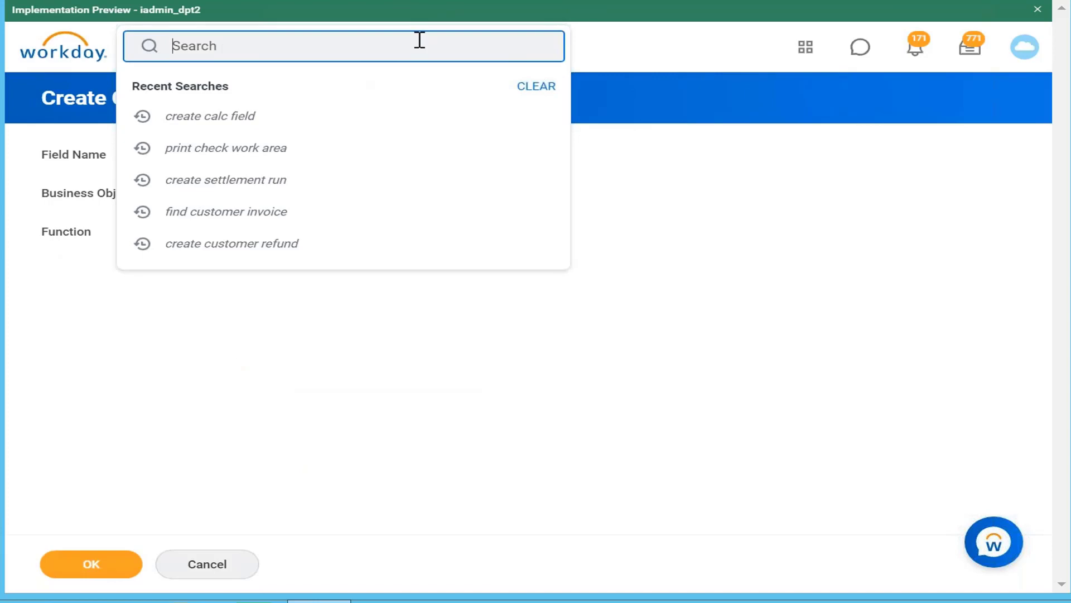
text(maintain c)
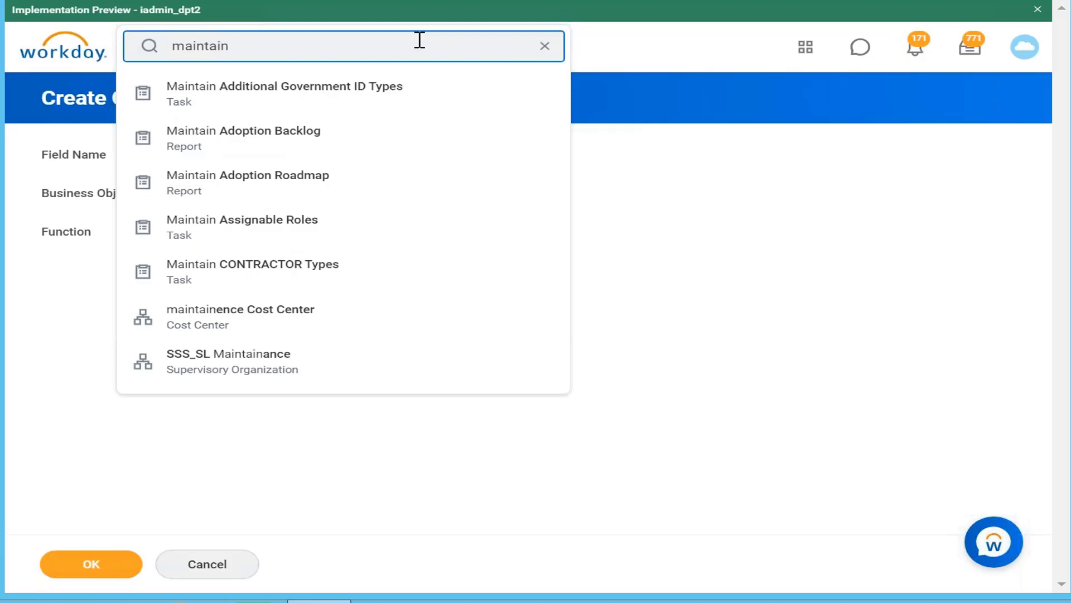
text(currency conv)
key(Return)
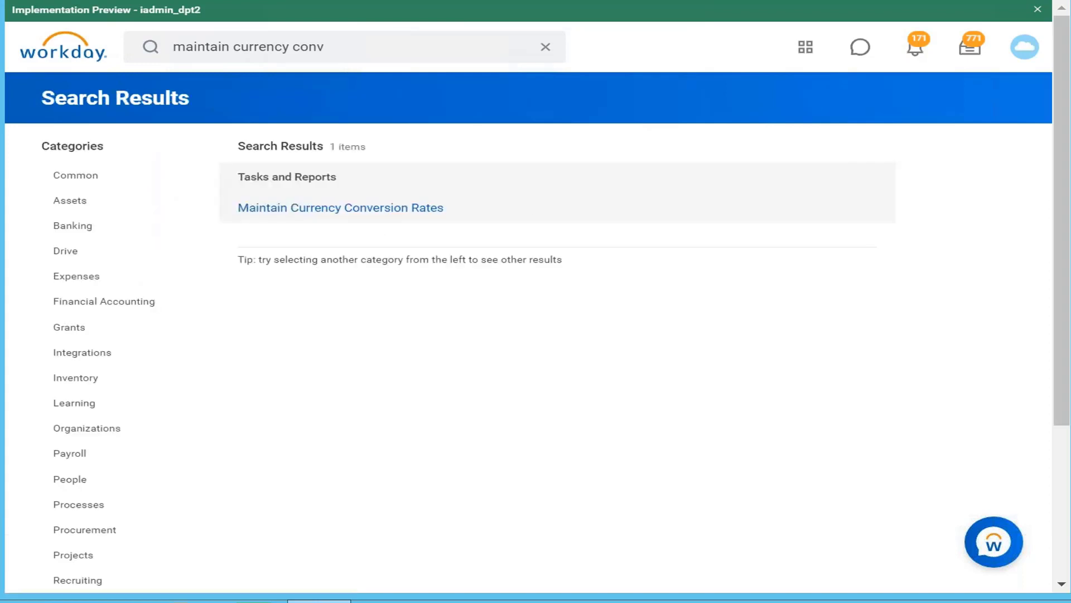
click(390, 210)
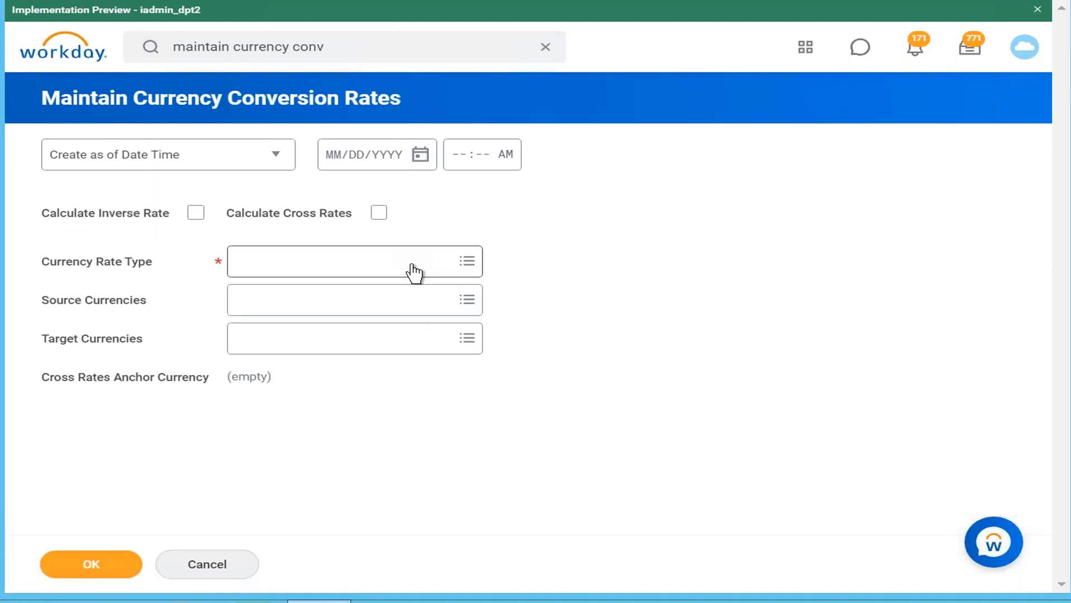
Look through the available currency rate types and choose Current as the Currency Rate Type
click(414, 274)
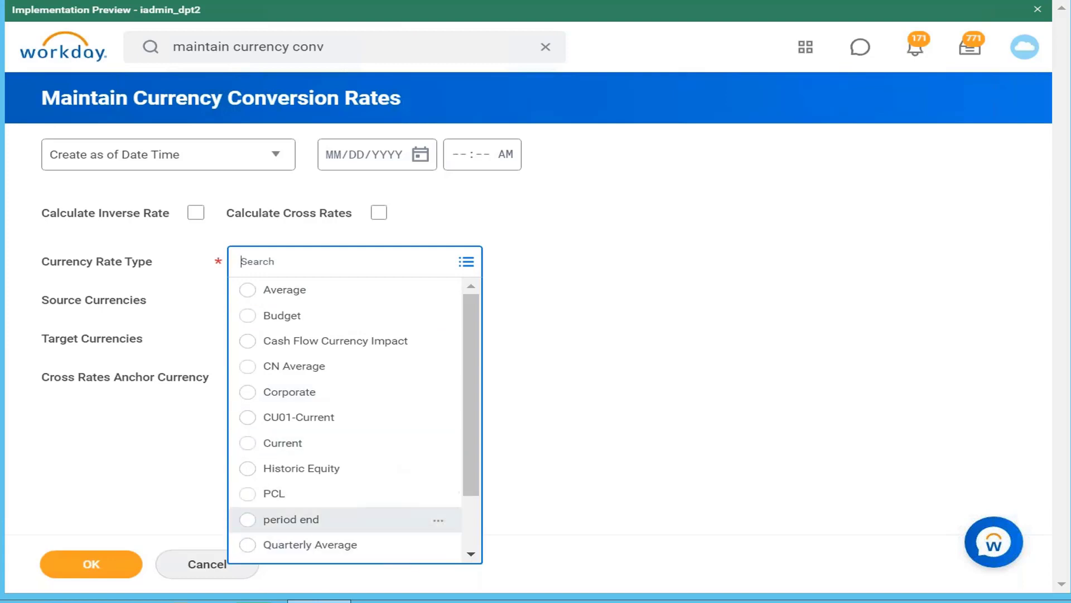
drag(469, 454, 502, 340)
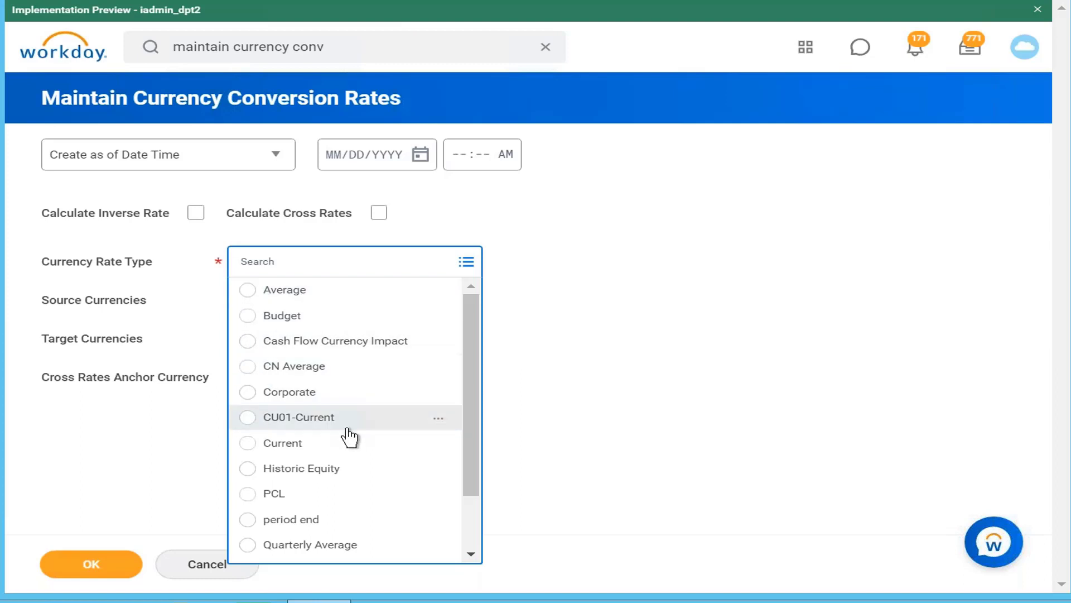
click(354, 446)
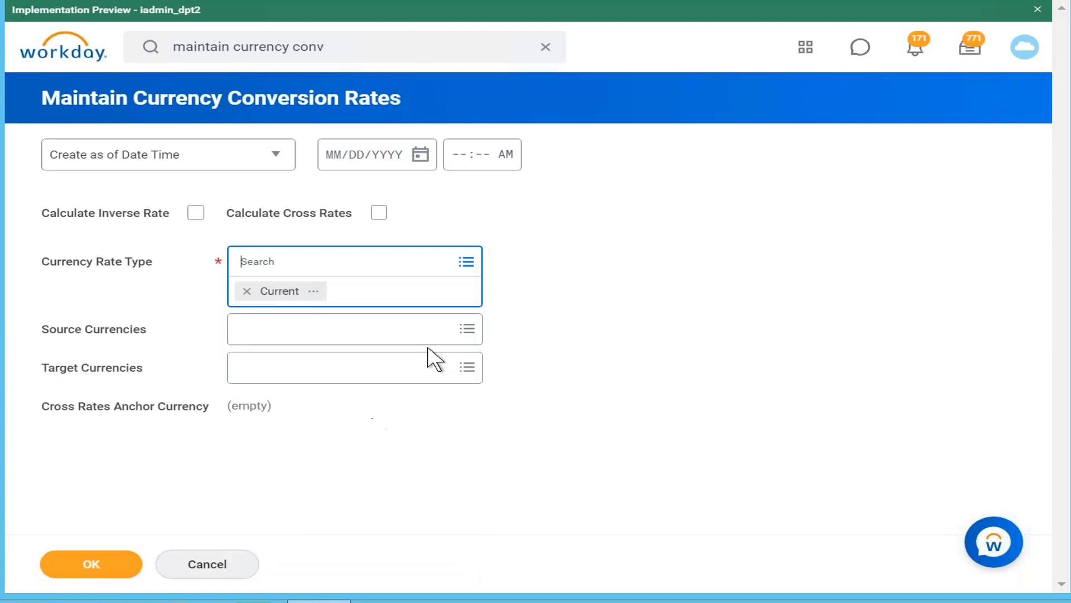
Choose INR as the source currency and USD as the target currency for the rate lookup
click(446, 335)
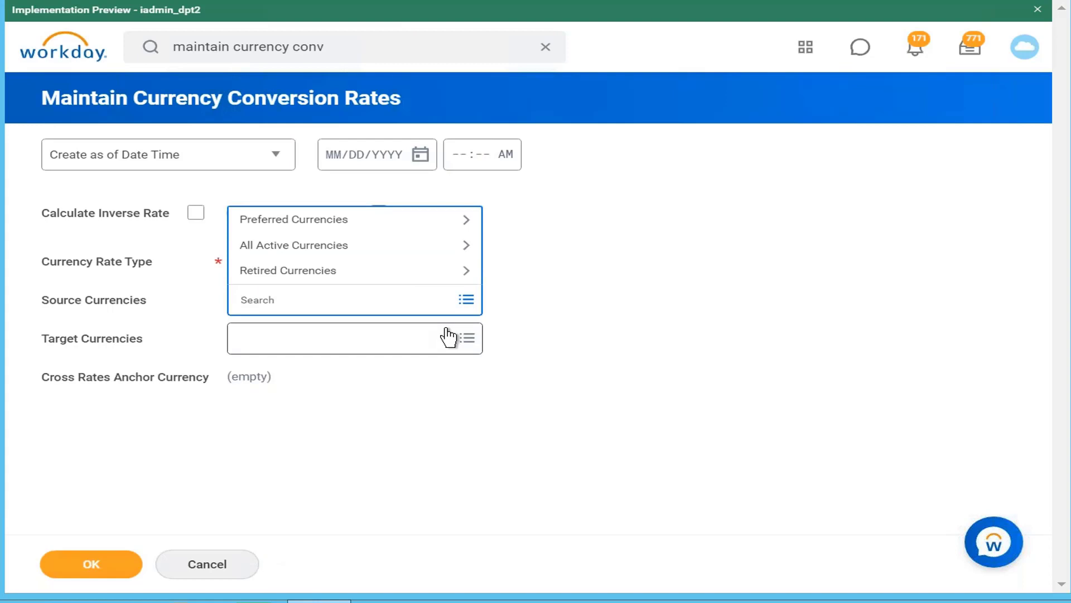
text(INR)
key(Return)
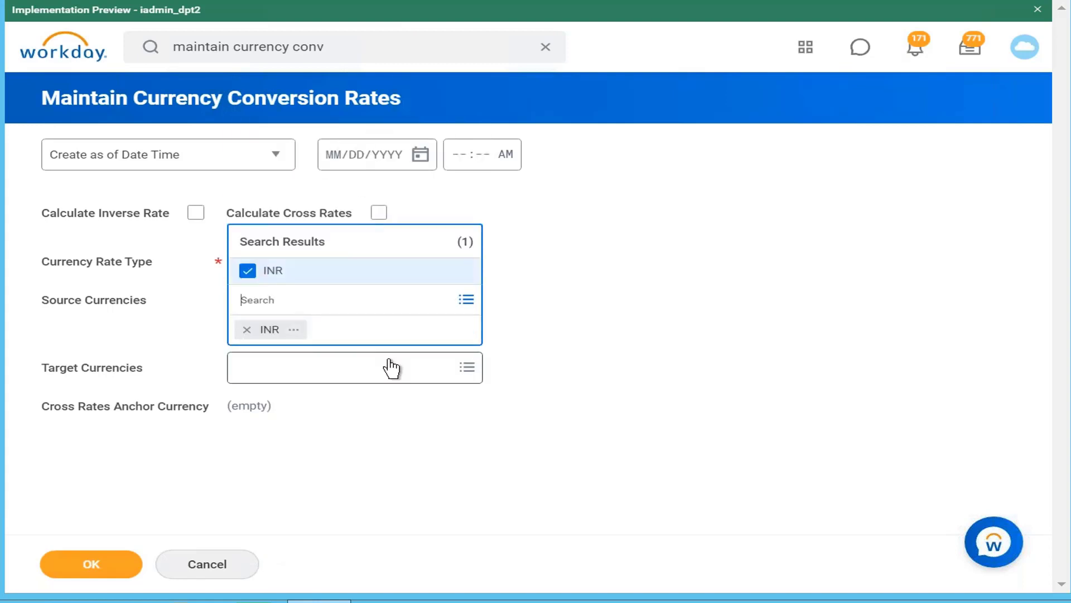
click(393, 368)
text(usd)
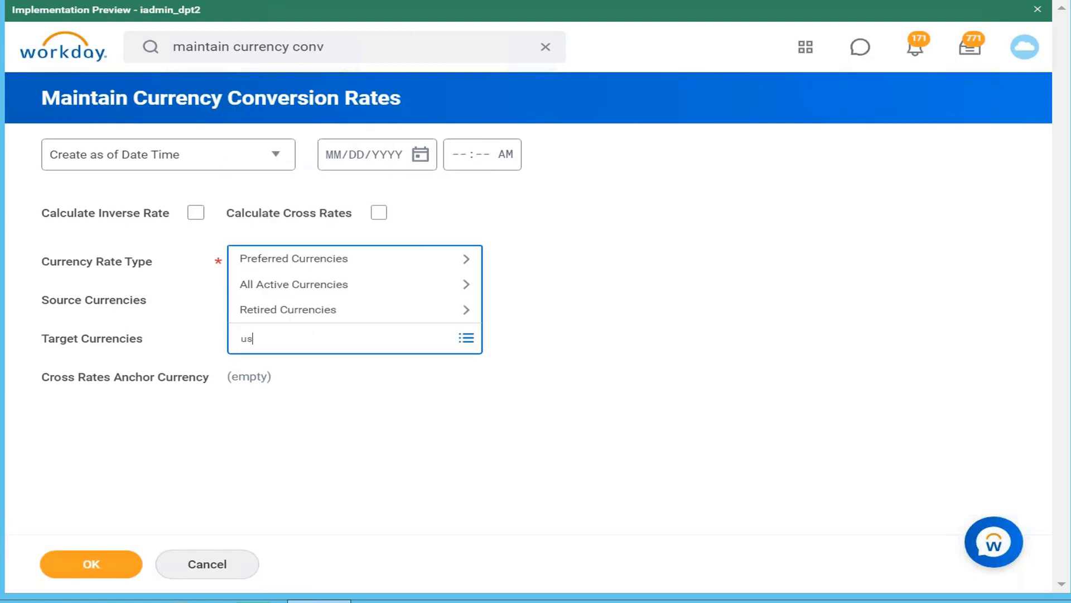
key(Return)
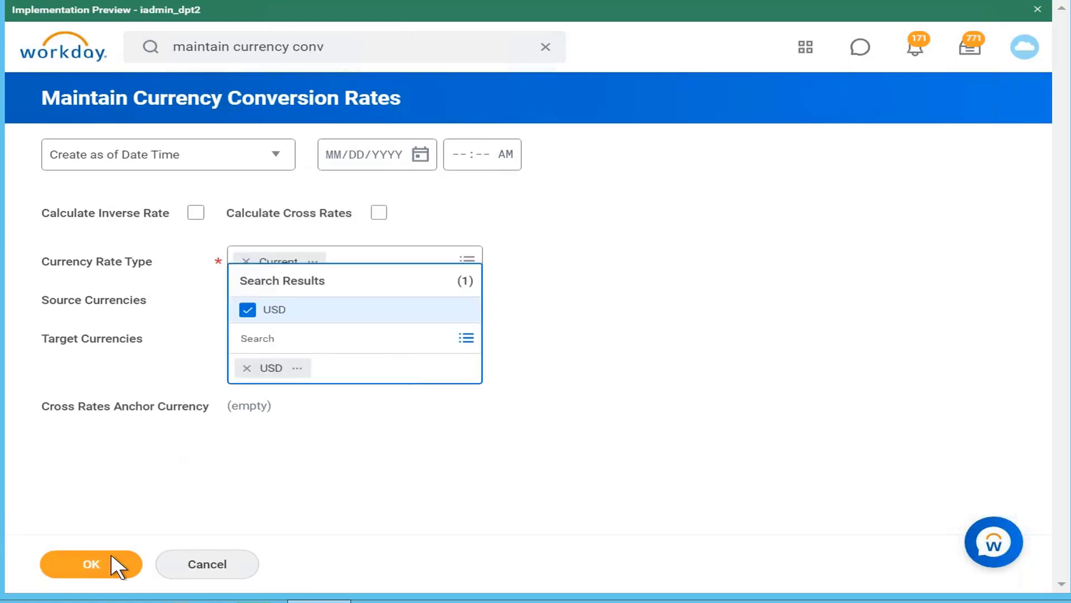
Set the effective date to 04/21/2021 and load the INR to USD rate row for review
click(111, 570)
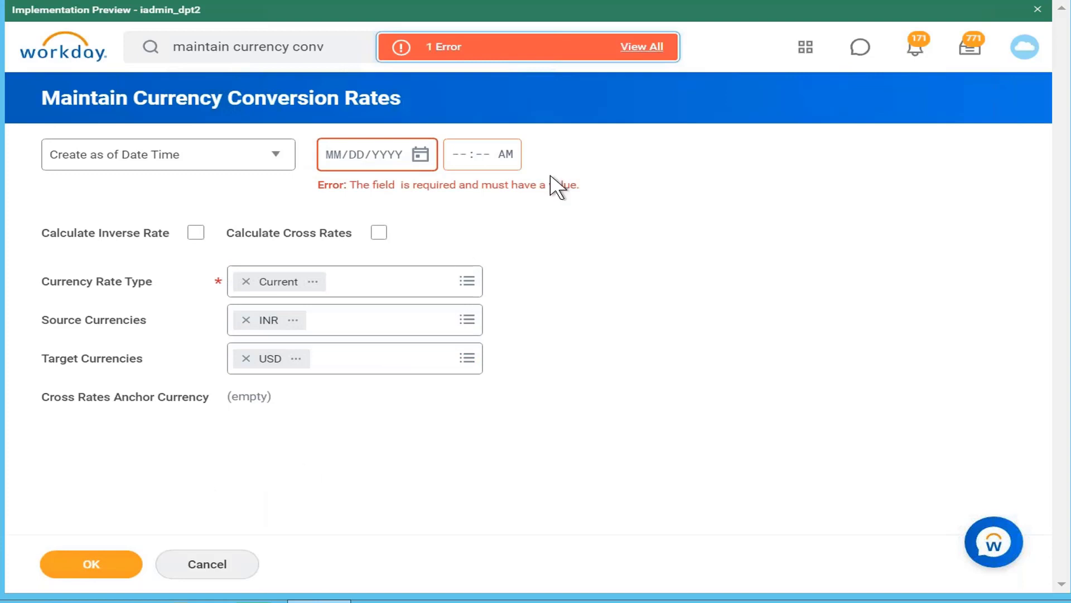
click(421, 156)
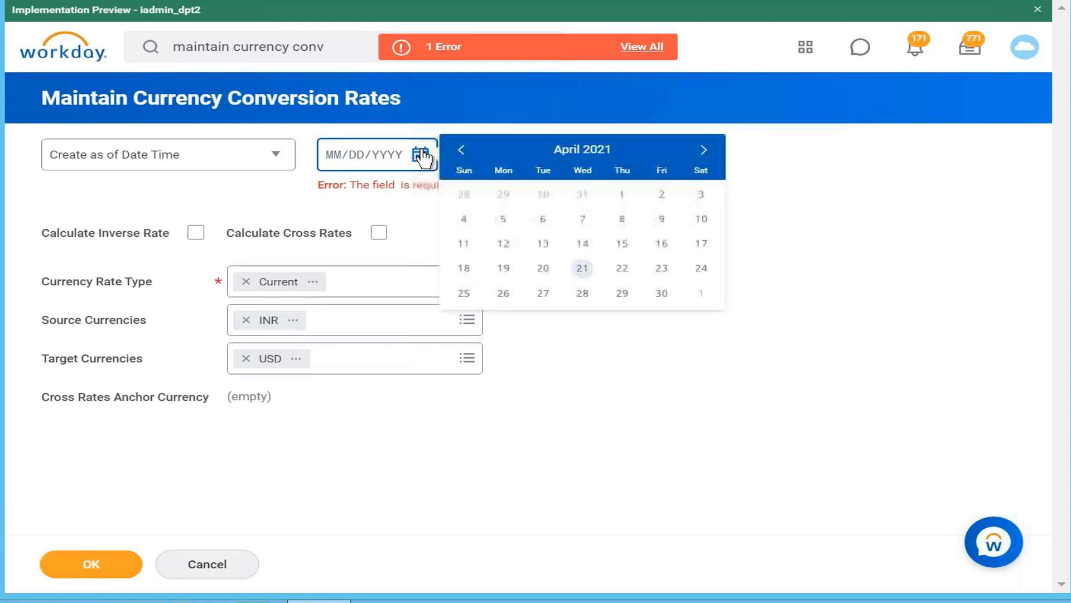
click(583, 270)
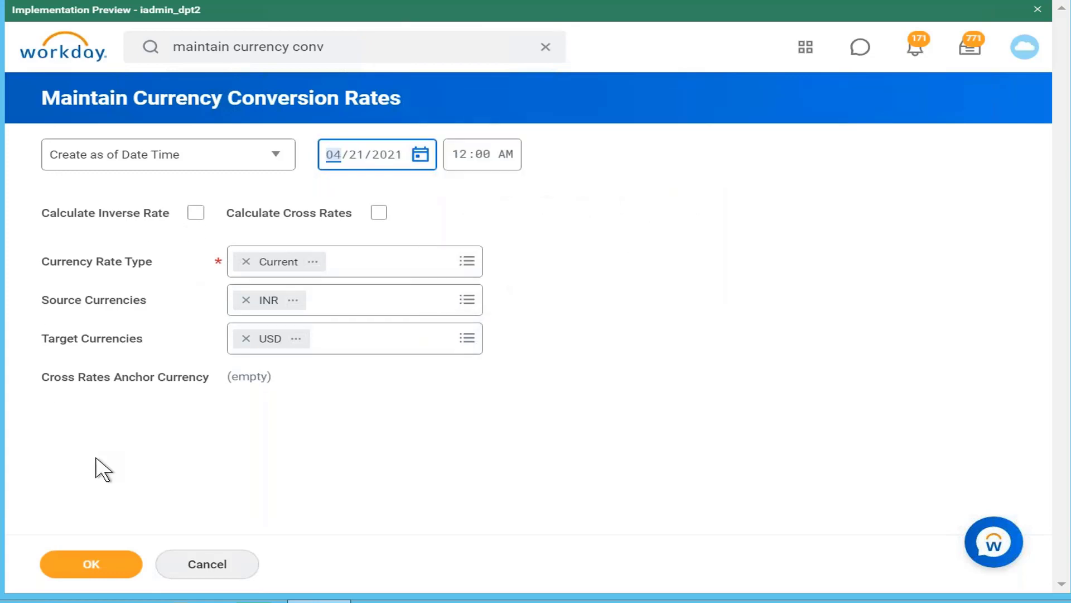
click(95, 565)
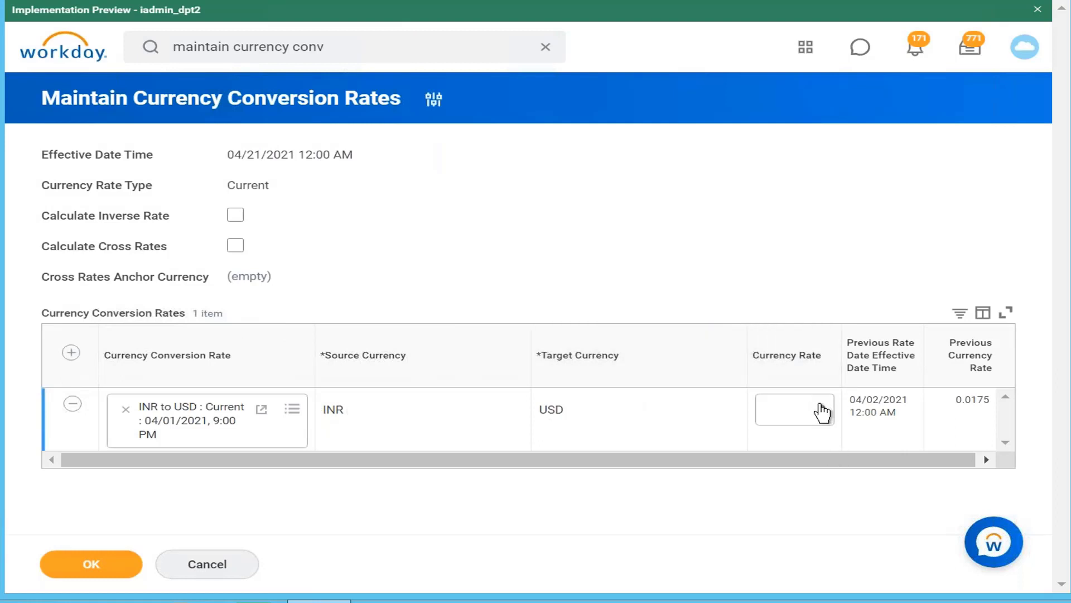
click(821, 426)
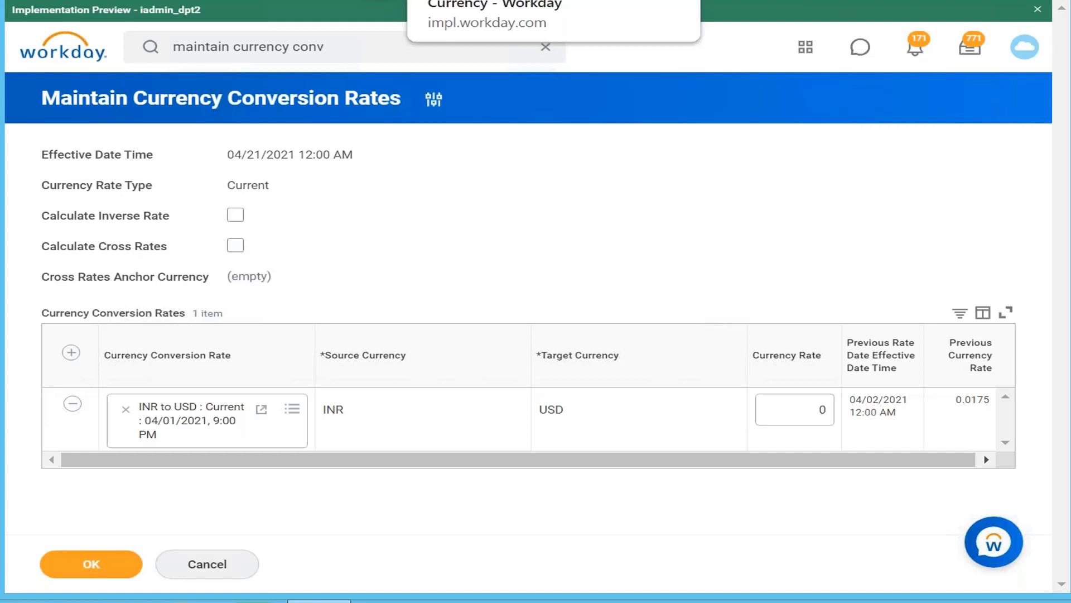
Check the rate type in the calculated field's tab, and load the Average INR to USD conversion rate as of 04/21/2021
click(491, 0)
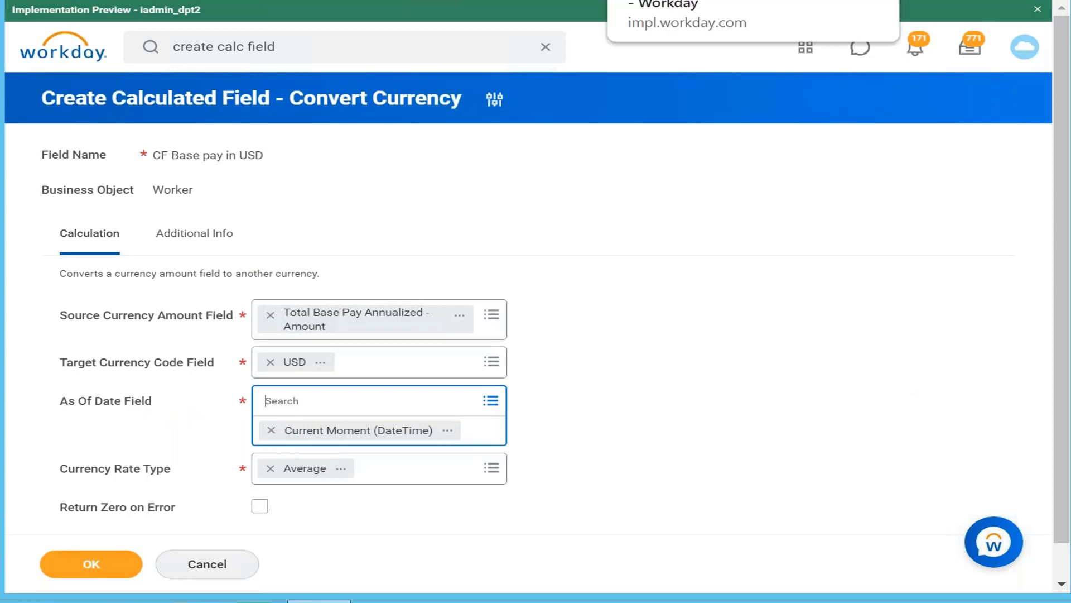
click(712, 1)
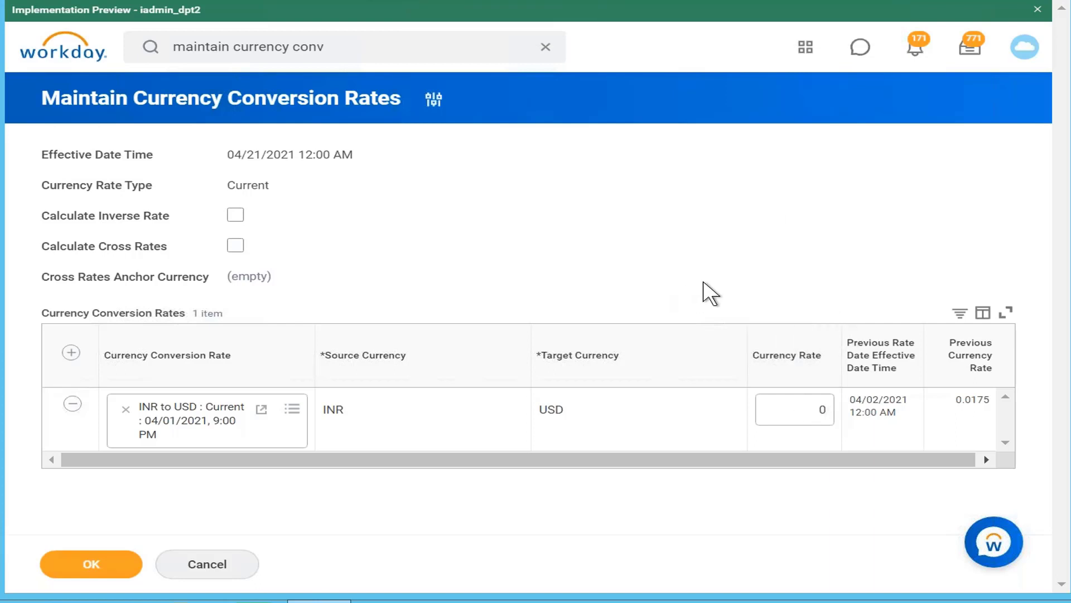
click(359, 48)
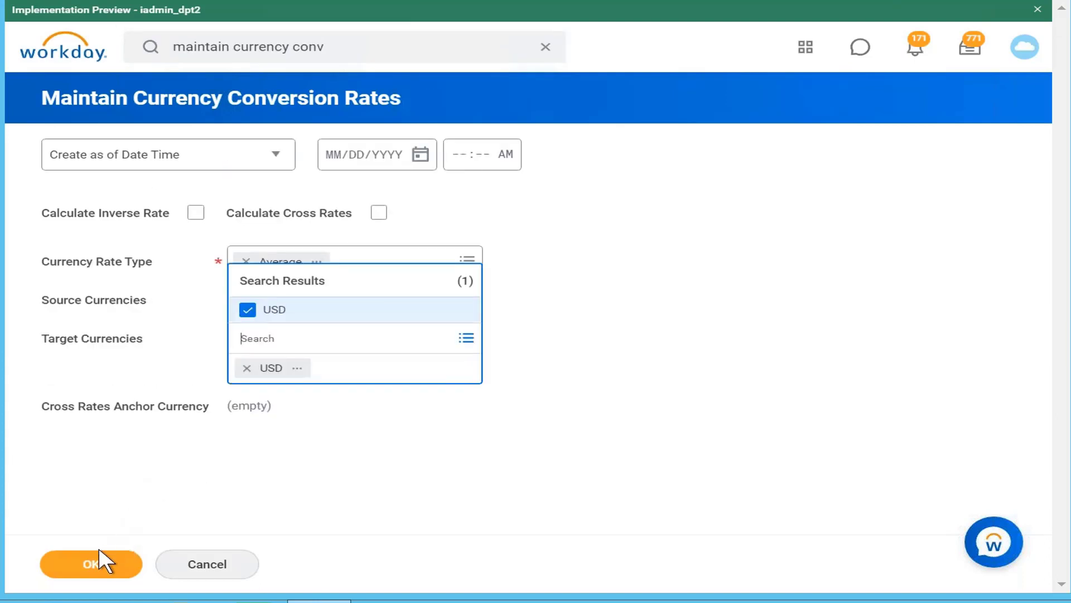
click(112, 565)
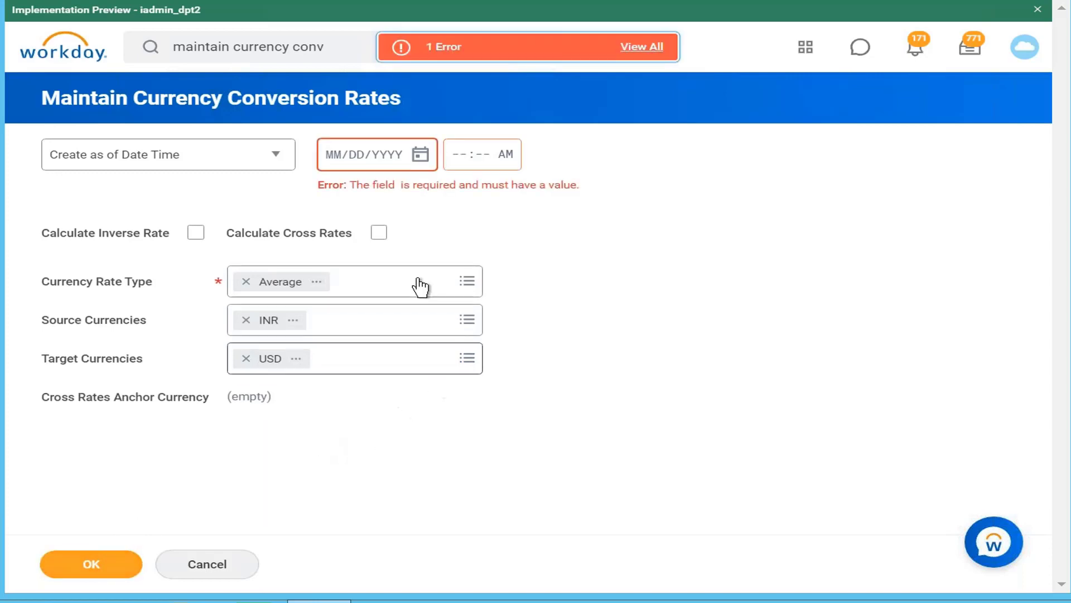
click(420, 159)
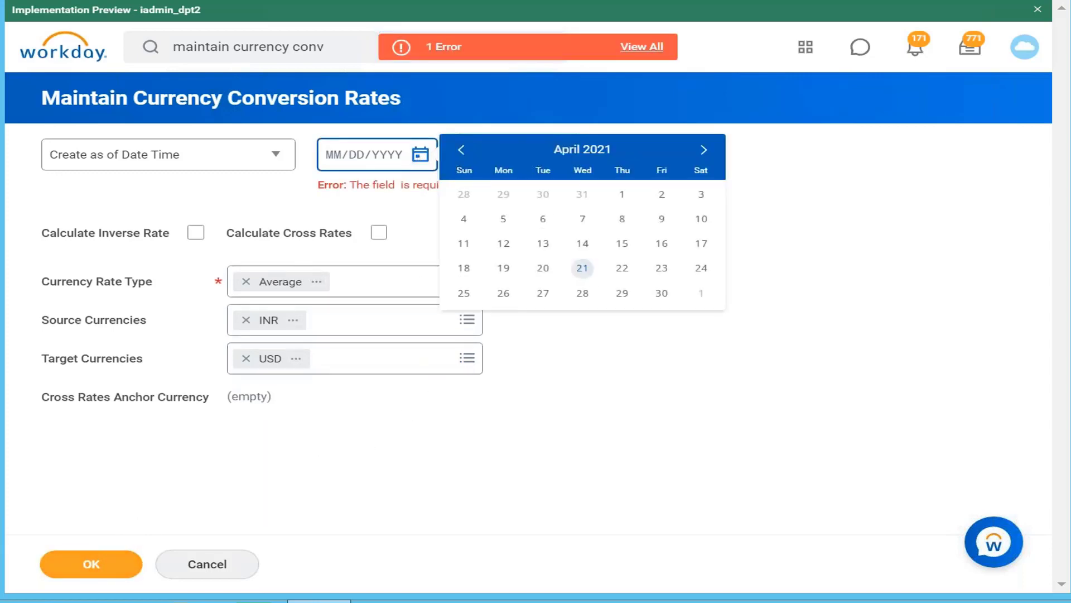
click(581, 271)
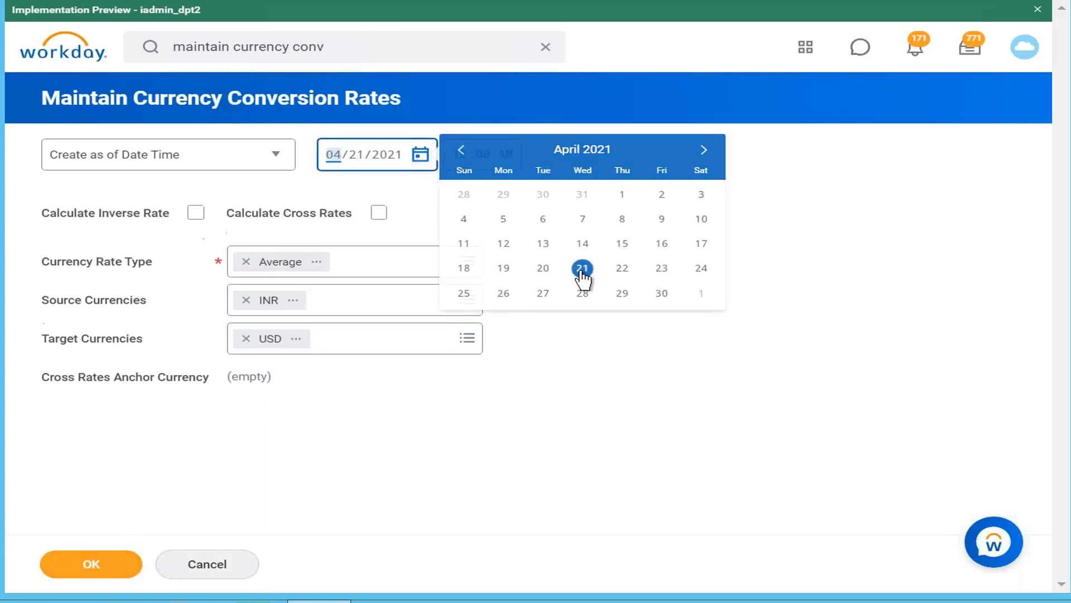
click(103, 565)
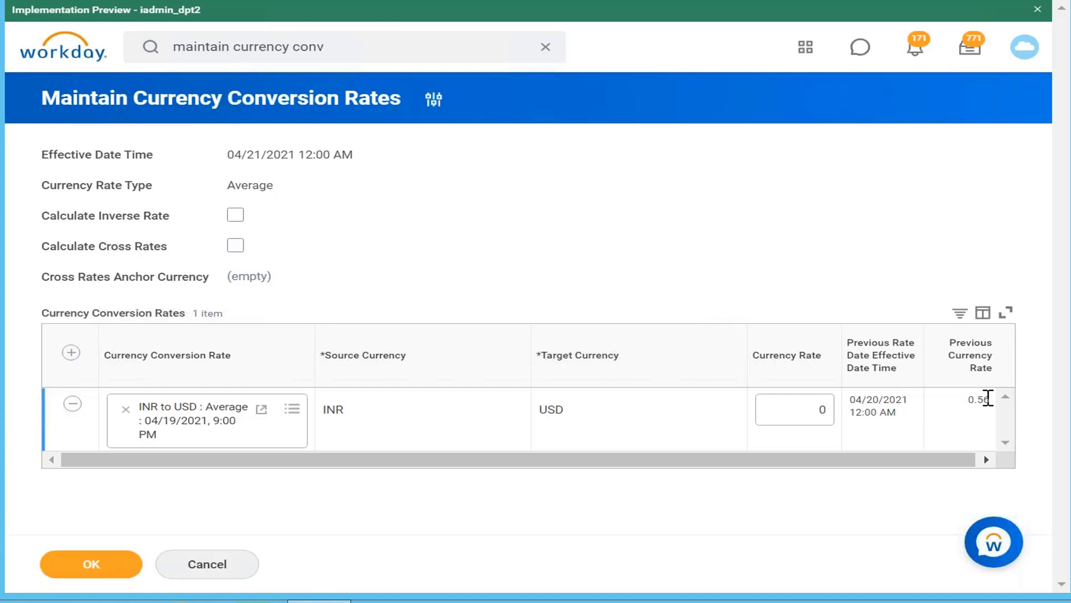
Reopen Maintain Currency Conversion Rates and set the rate type to Current with the date 04/21/2021
click(412, 42)
key(Return)
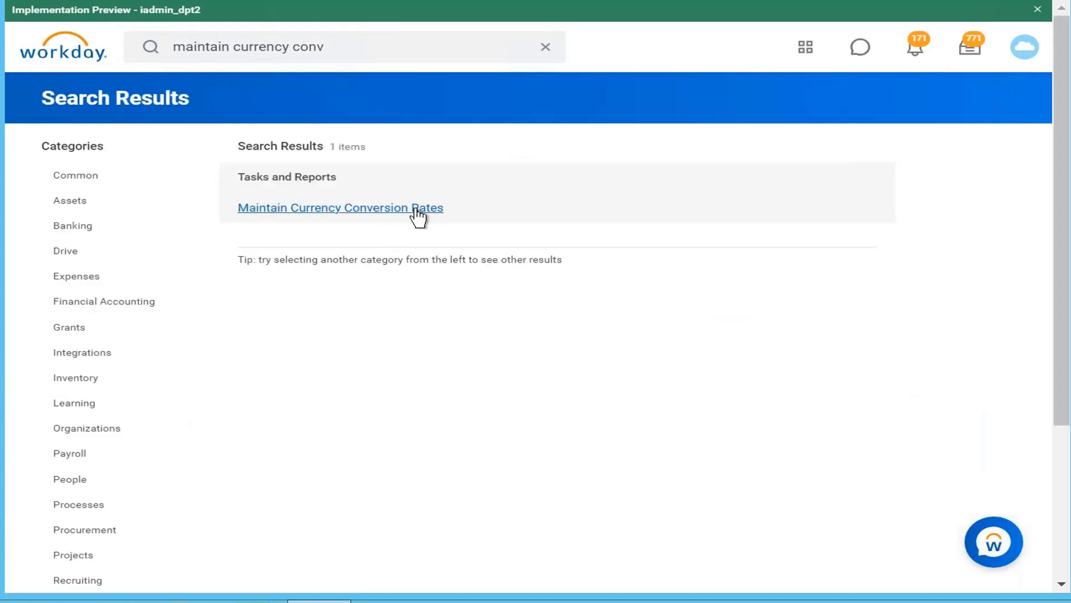
click(417, 209)
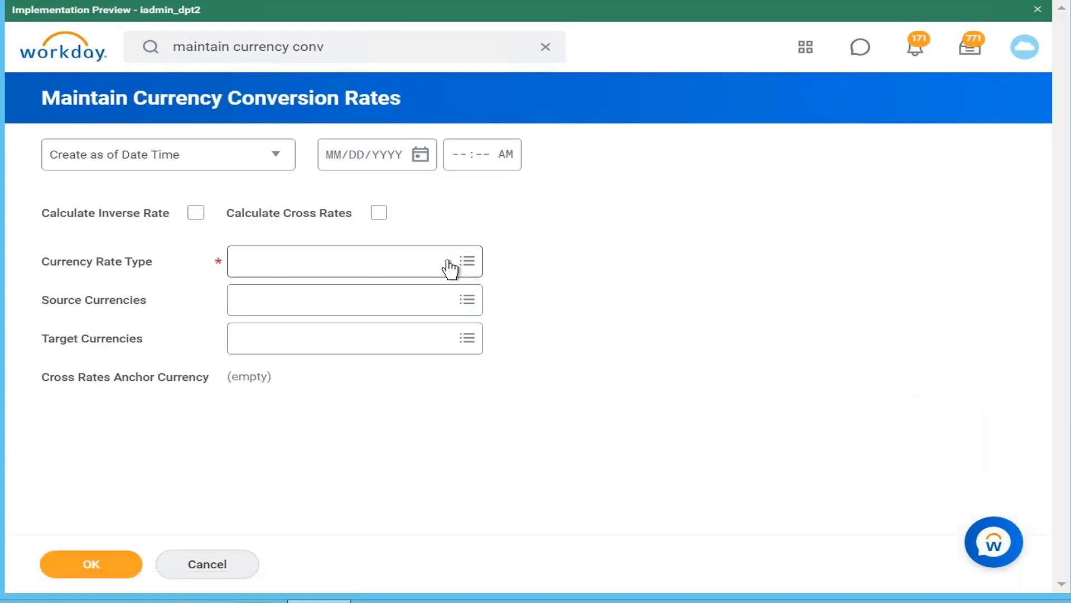
click(448, 267)
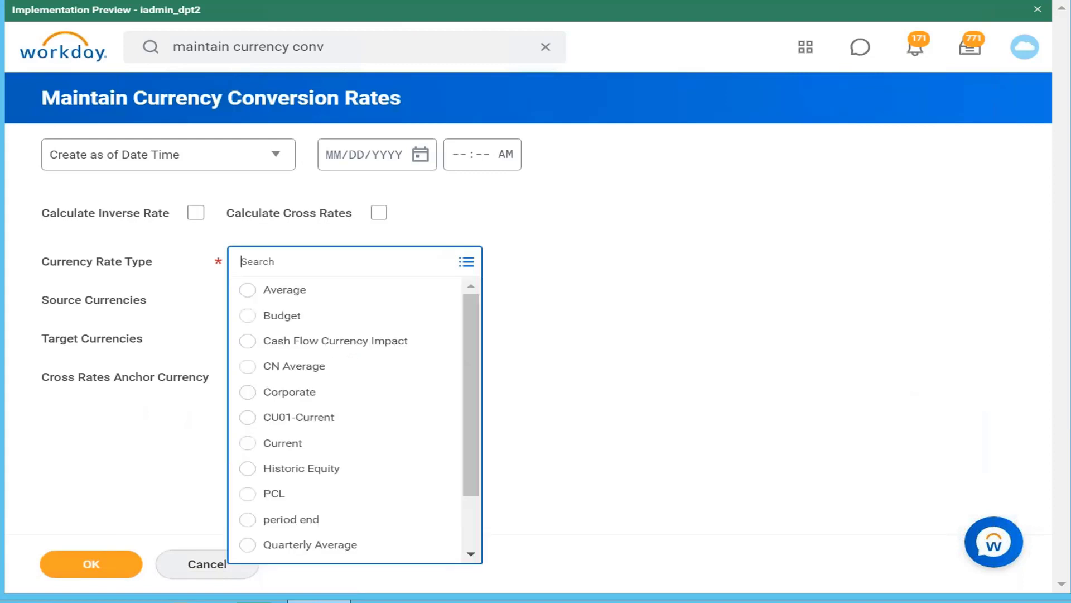
click(377, 445)
click(420, 153)
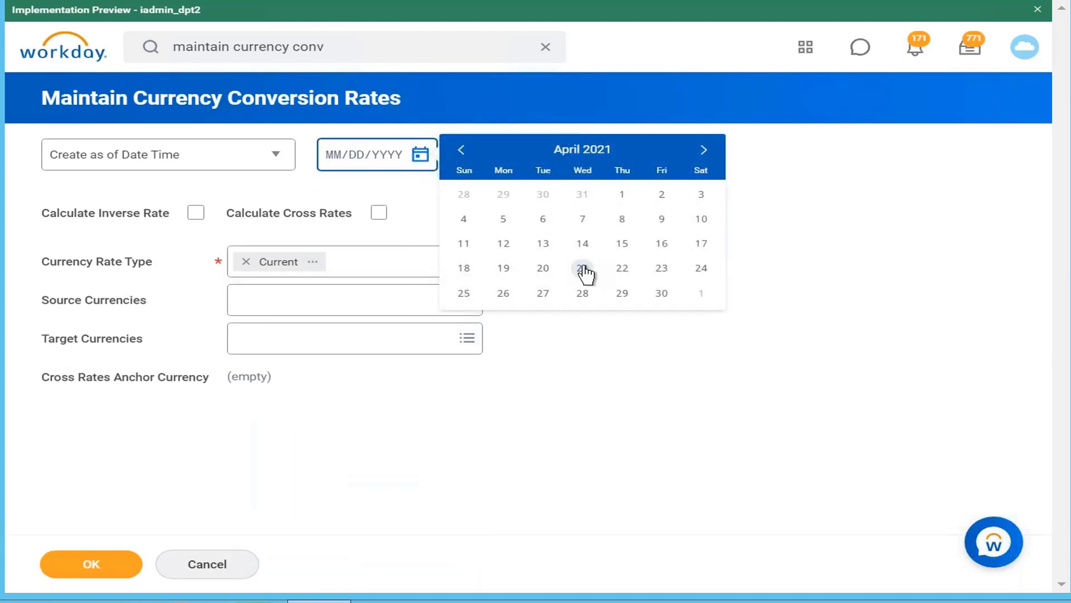
click(583, 269)
Load the Current INR to USD conversion rate row as of 04/21/2021, and return to the Convert Currency calculated field
click(383, 307)
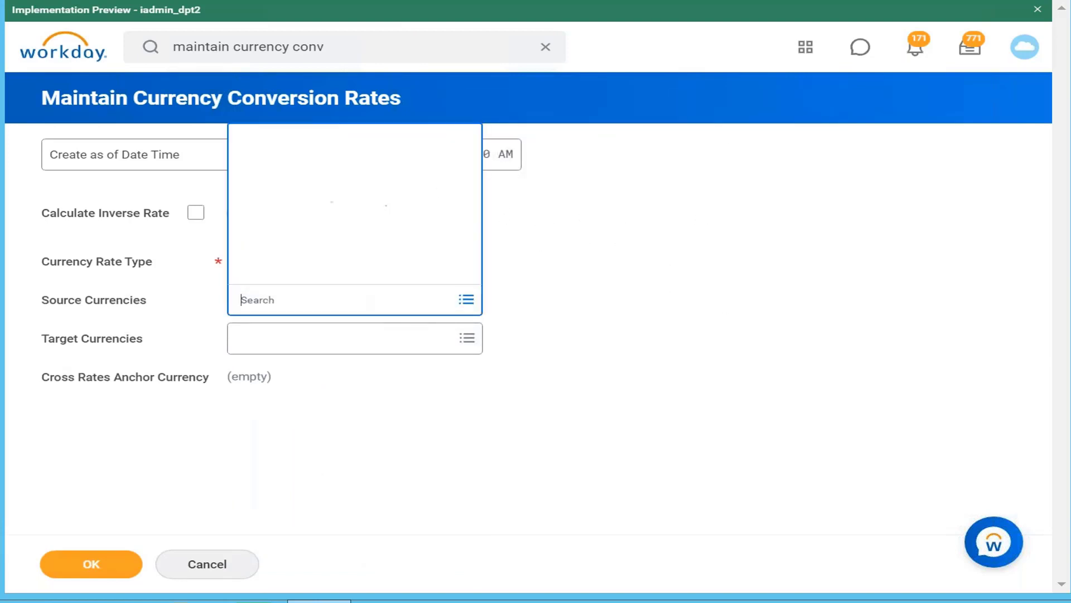
text(inr)
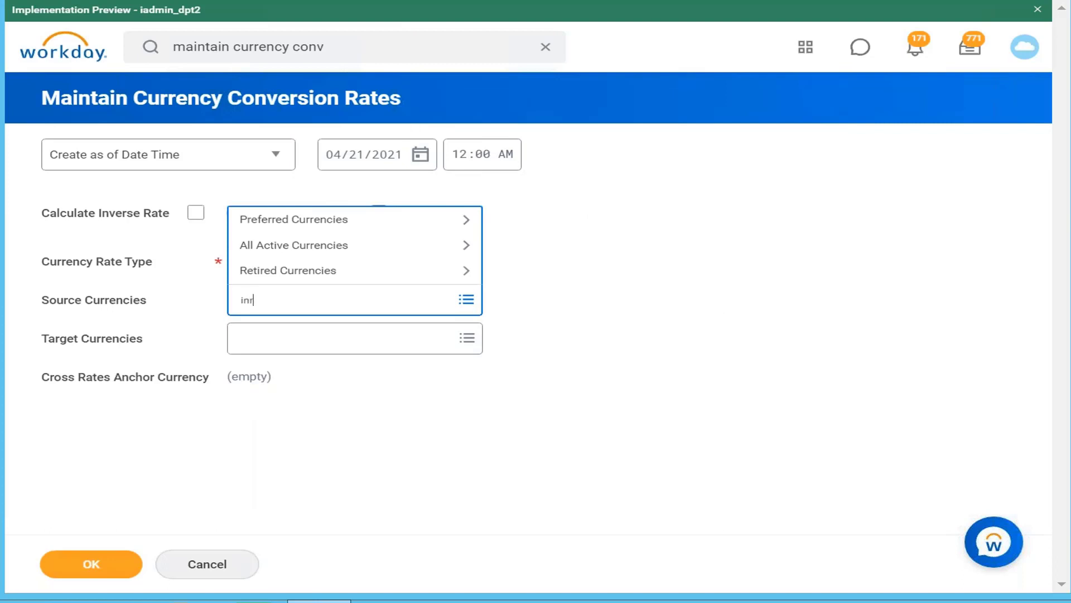
key(Return)
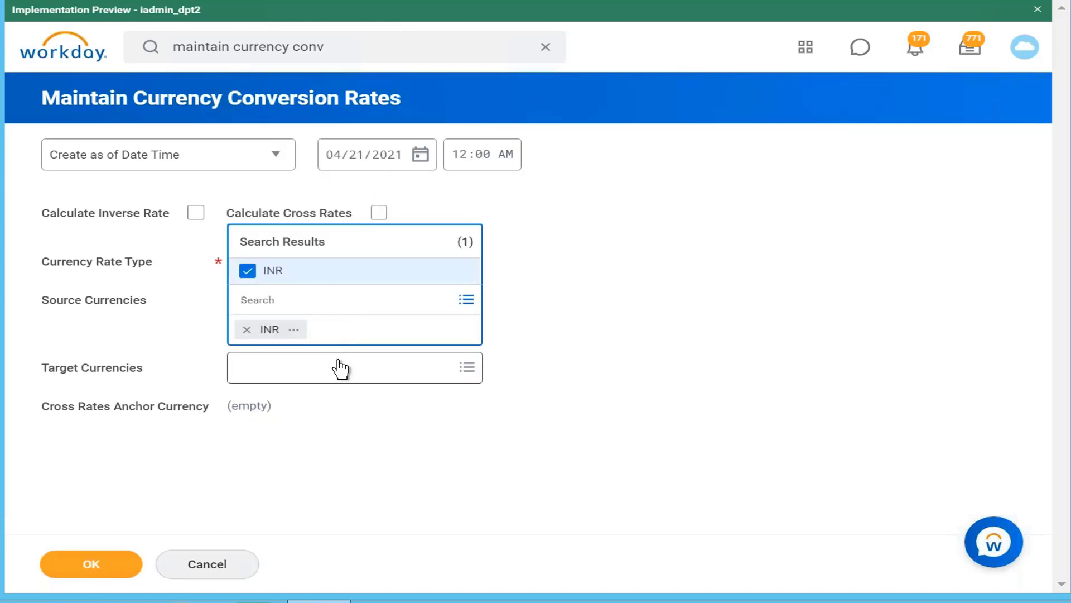
click(340, 368)
text(usd)
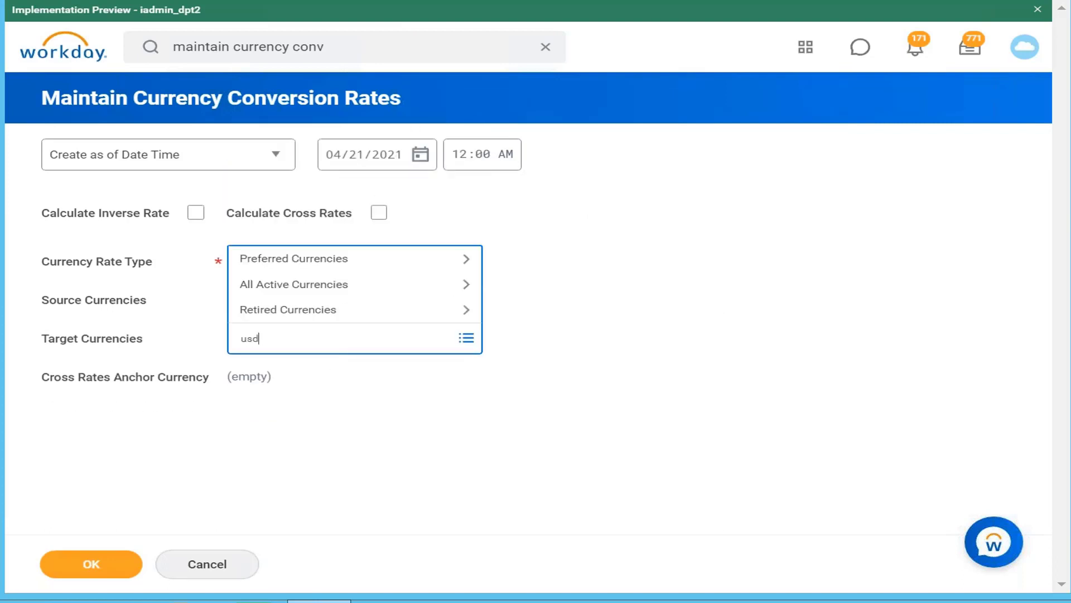
key(Return)
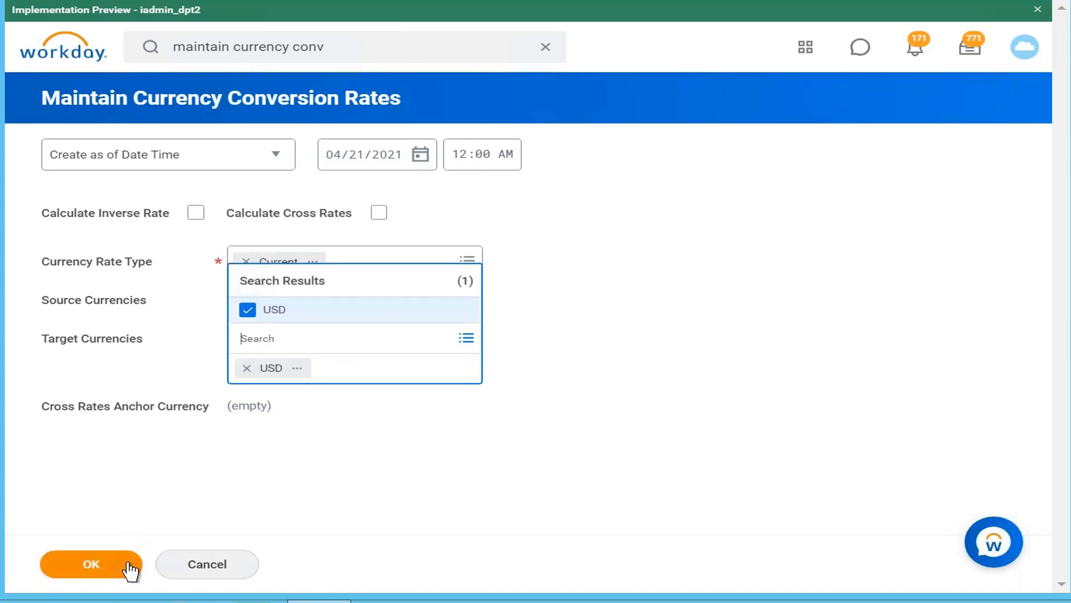
click(130, 569)
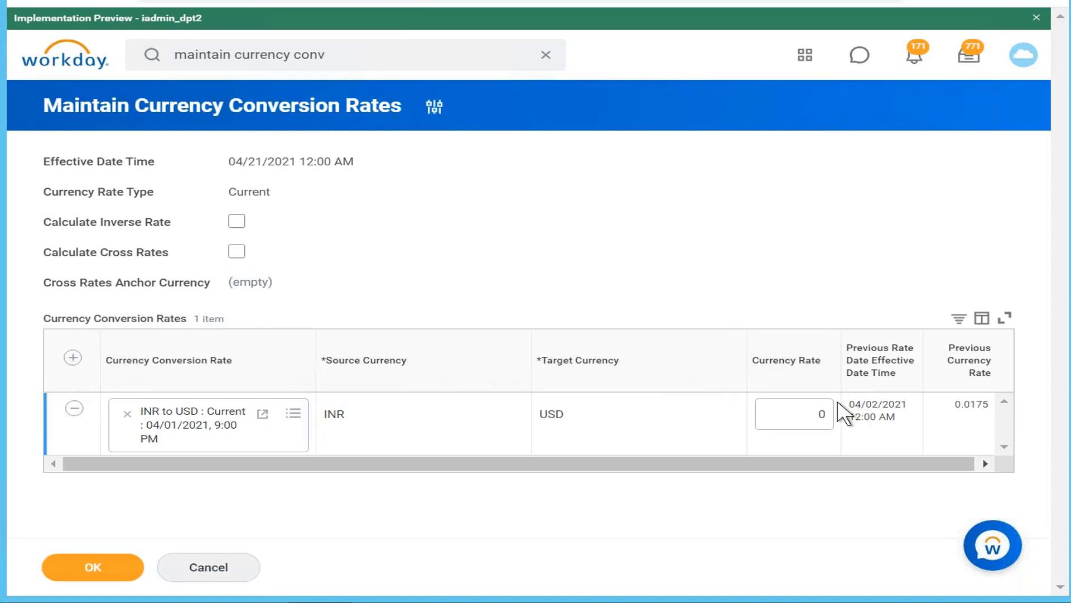
click(451, 1)
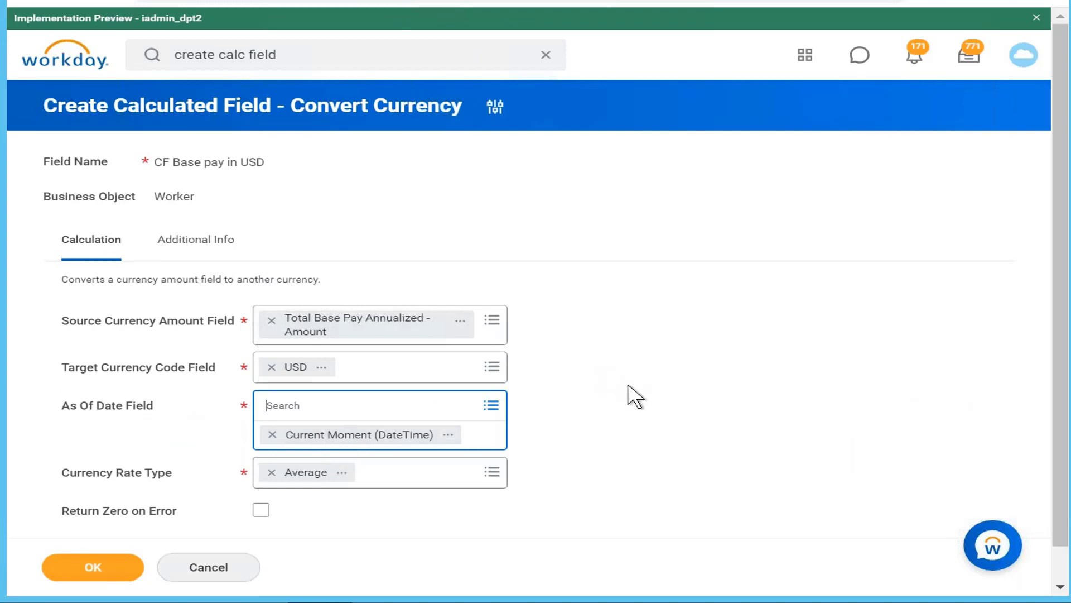
Try Benefits Annual Rate Effective As Of as the calculated field's As Of Date field, and remove it again
click(272, 434)
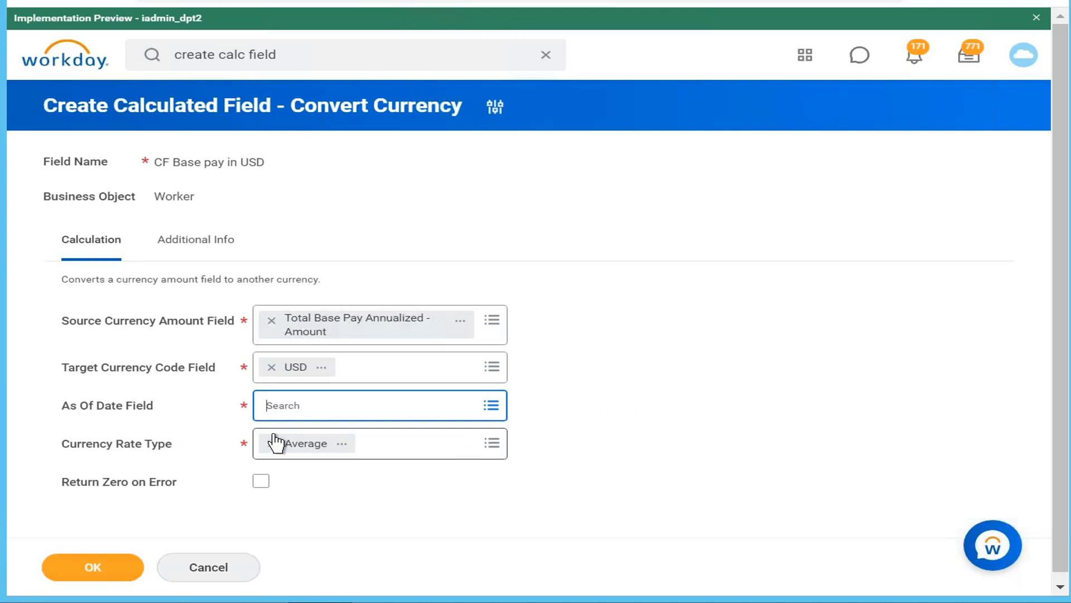
click(398, 405)
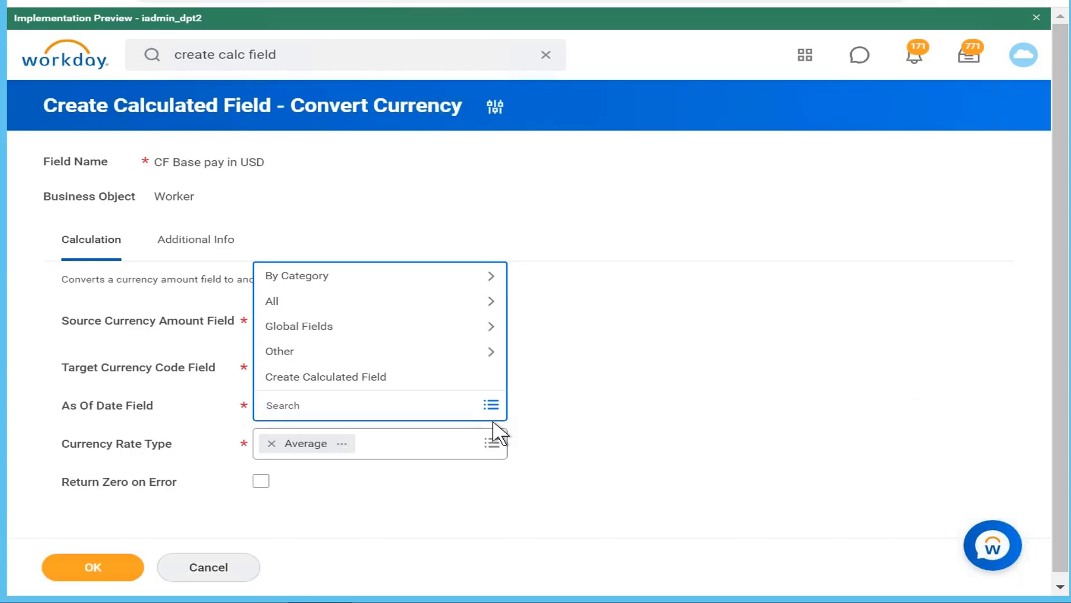
click(761, 0)
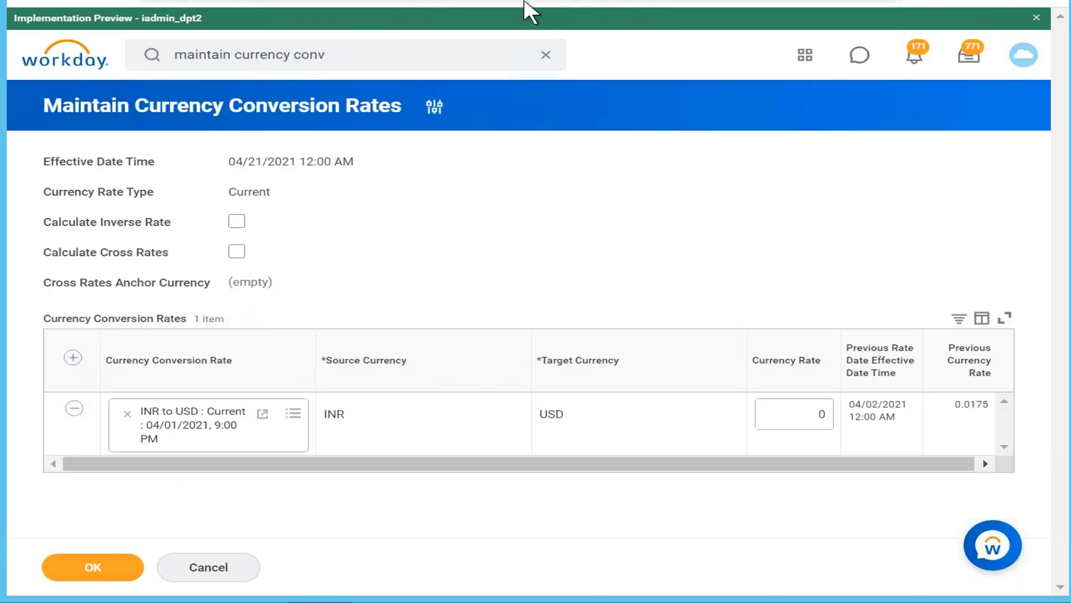
click(480, 0)
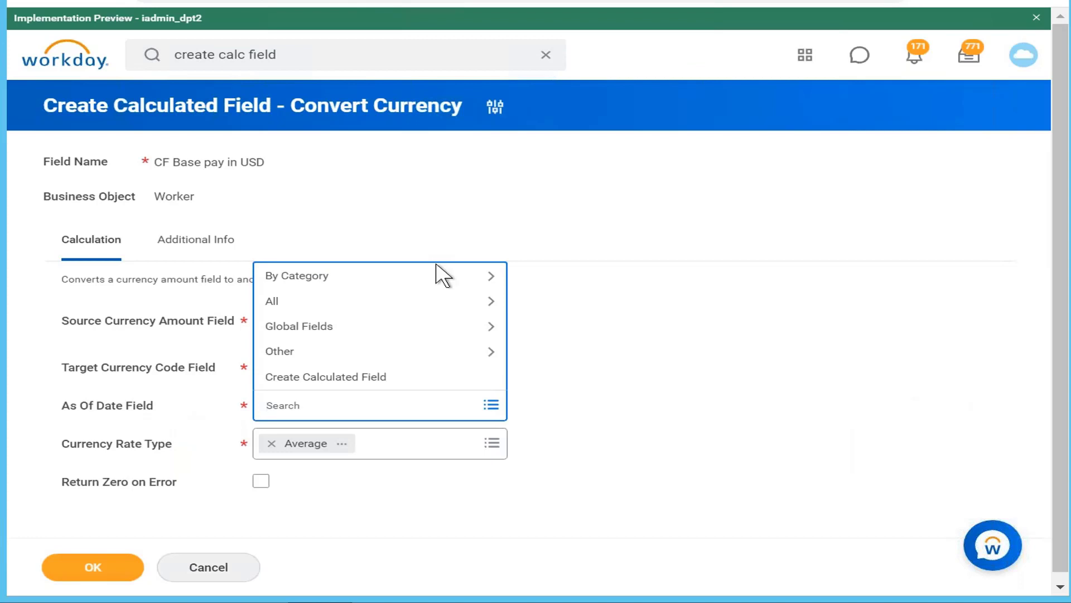
text(rate effective)
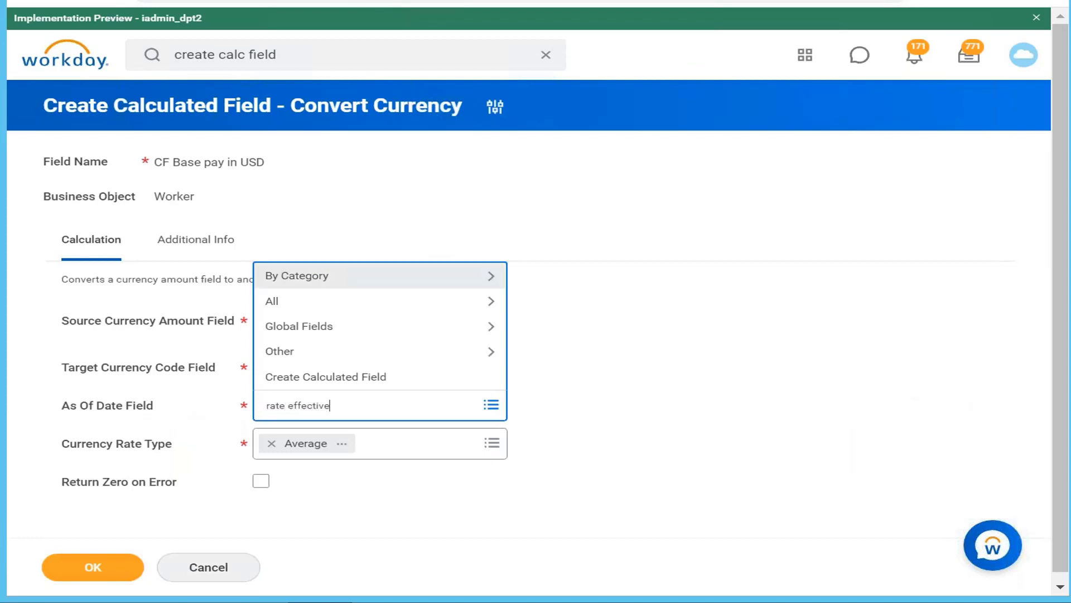
key(Return)
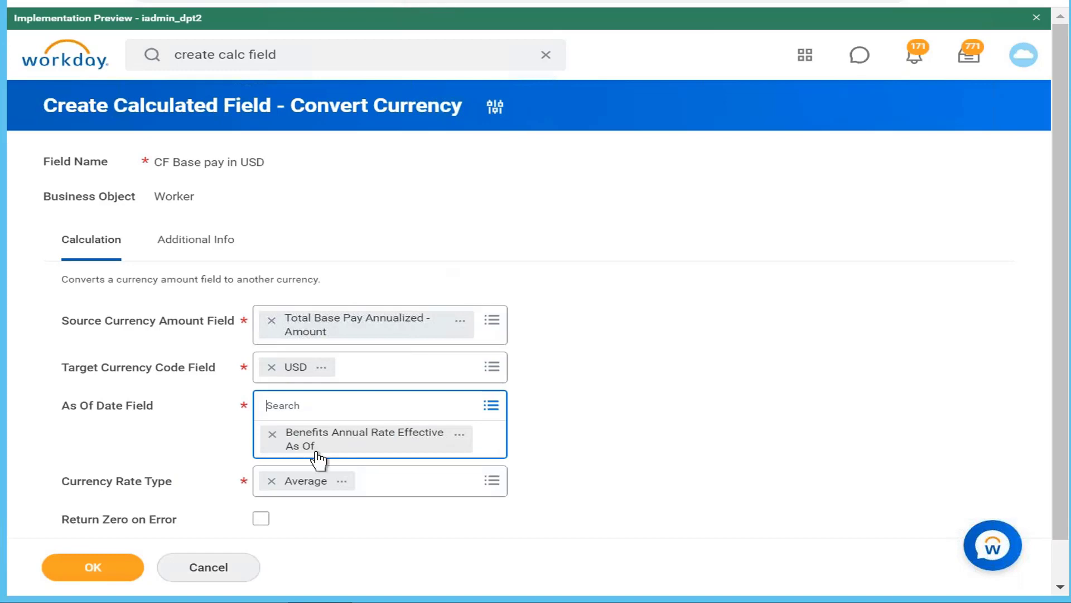
click(273, 434)
Set the As Of Date field to Current Moment (DateTime)
text(current)
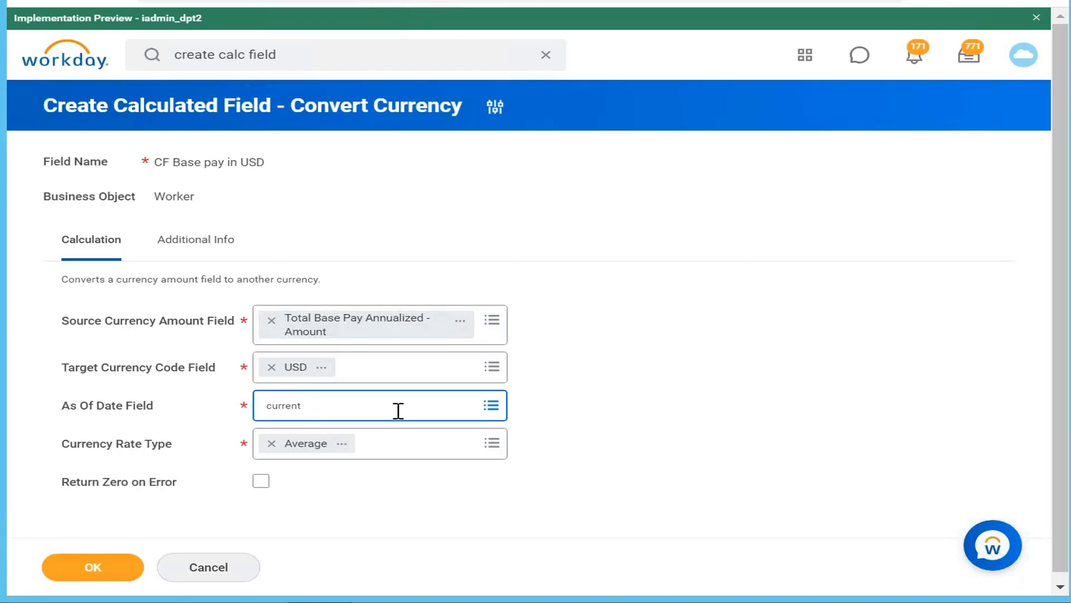
text( ad)
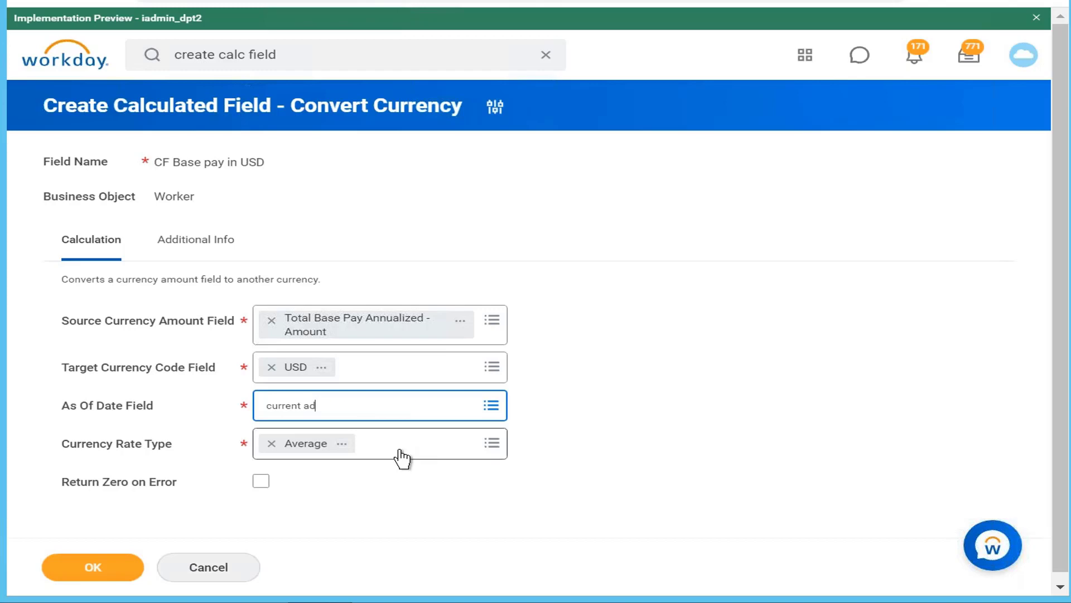
key(BackSpace)
key(BackSpace)
text(moment)
key(Return)
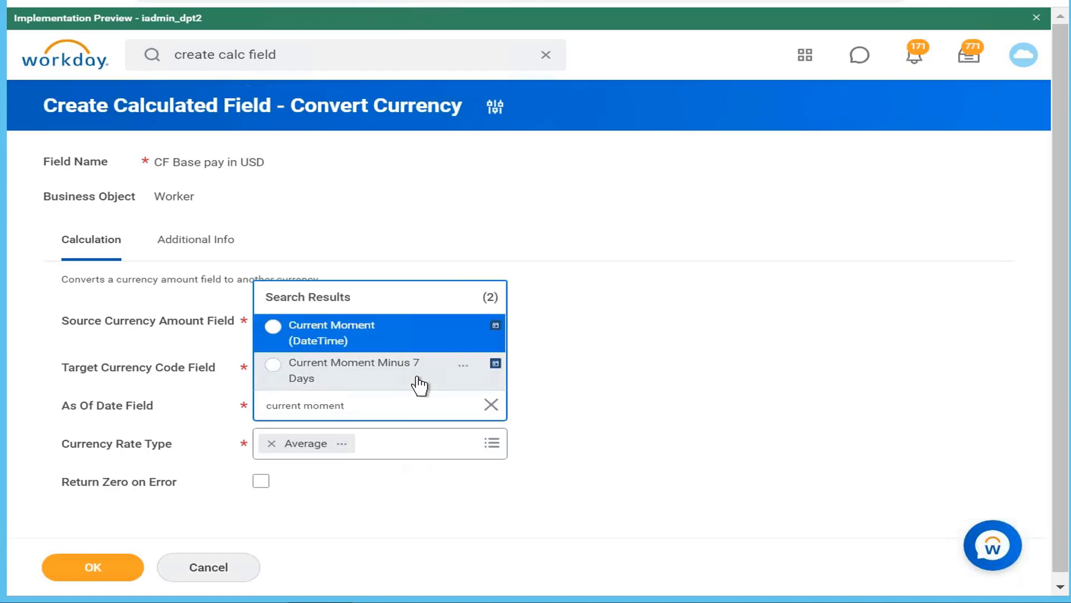
click(397, 342)
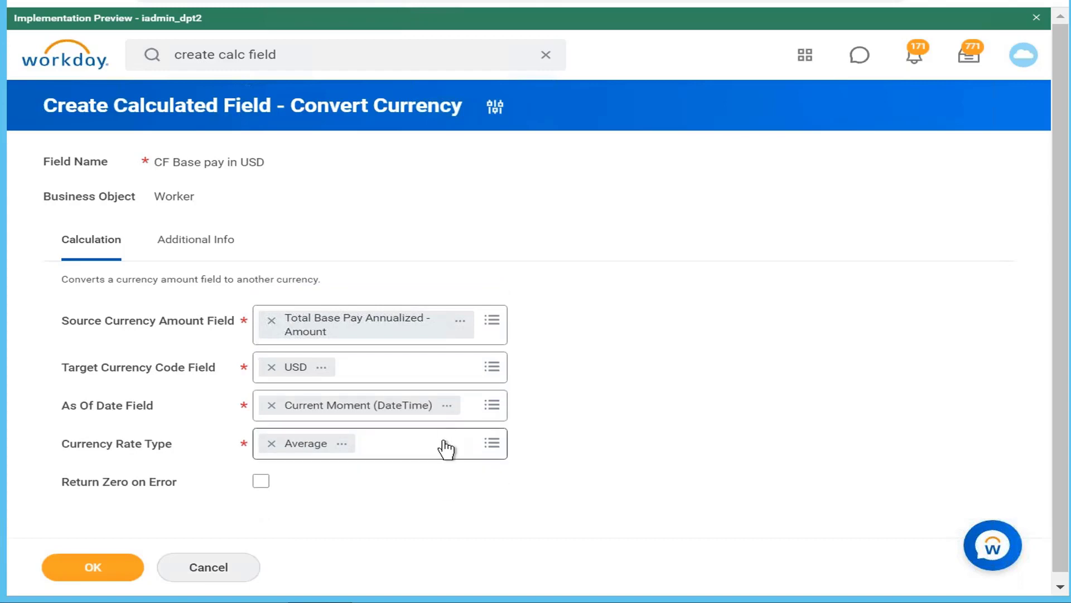
Set the currency rate type to Current, enable Return Zero on Error, and save the calculated field
click(446, 448)
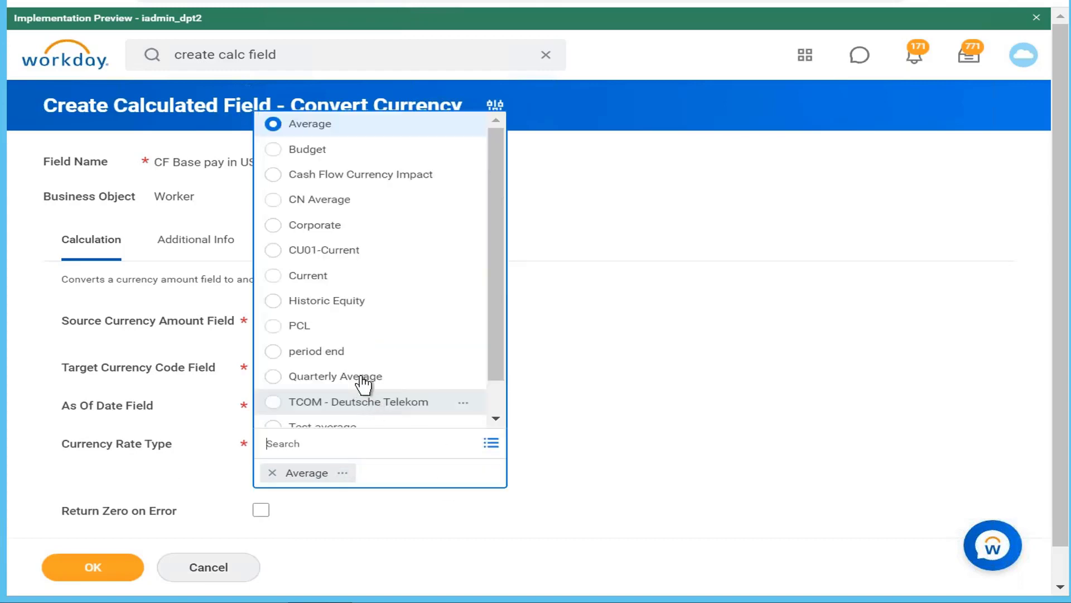
click(377, 276)
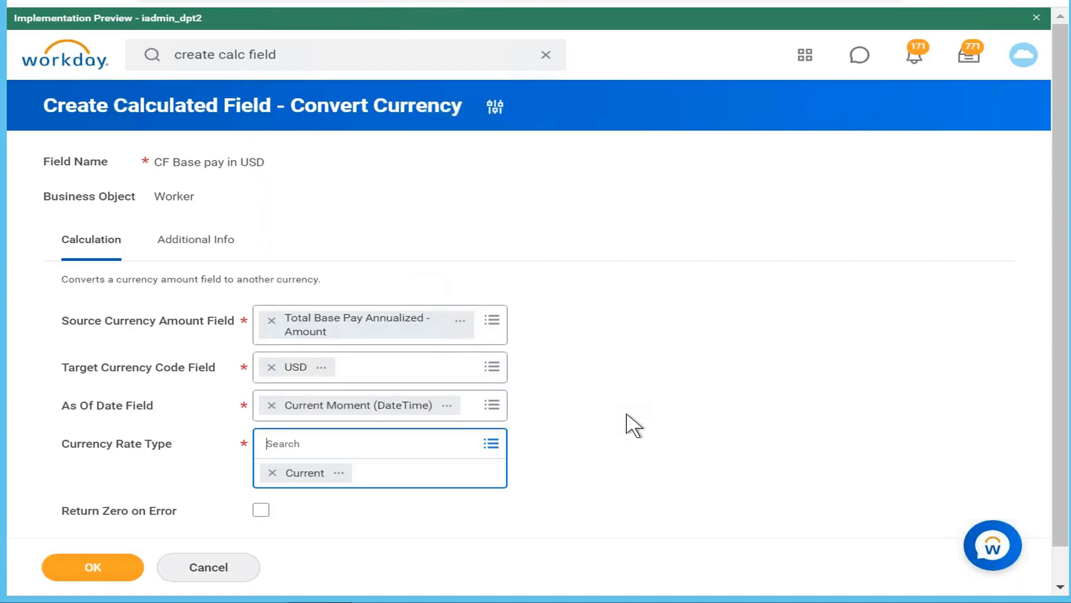
scroll(633, 425, down, 1)
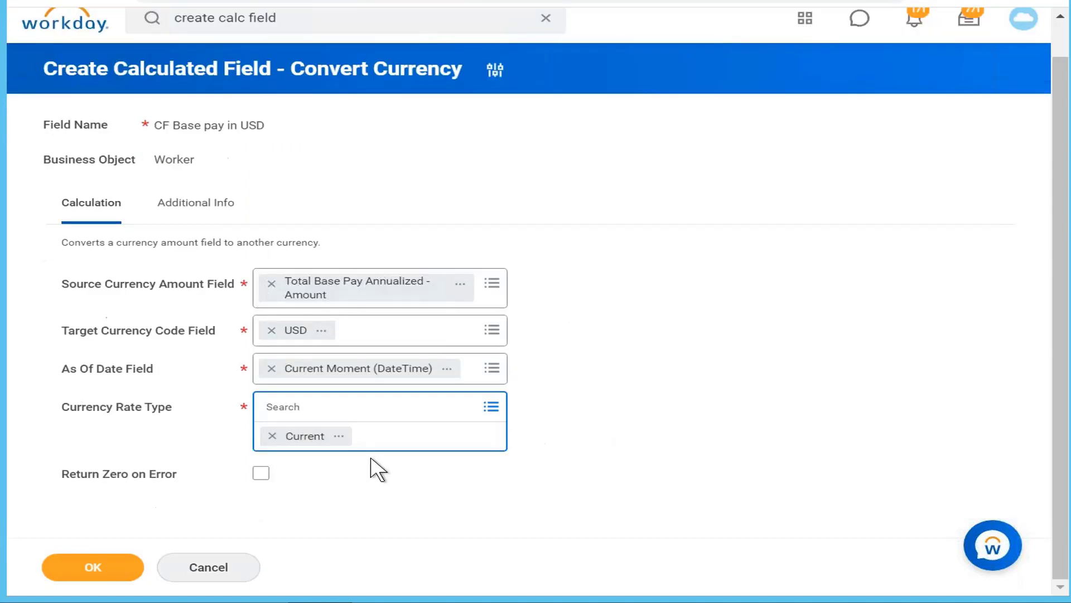
click(262, 474)
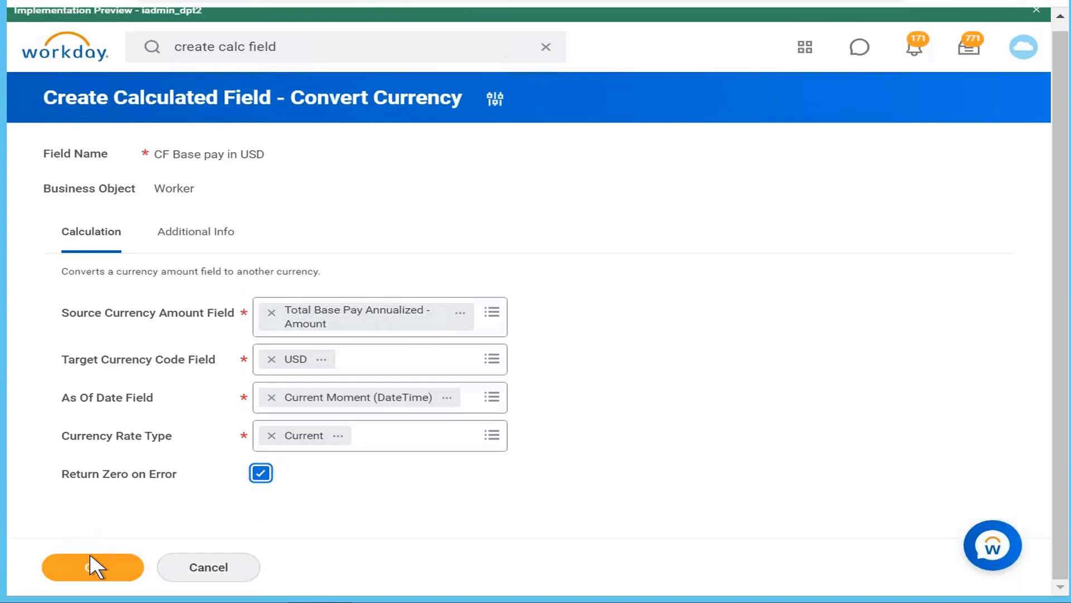
click(92, 568)
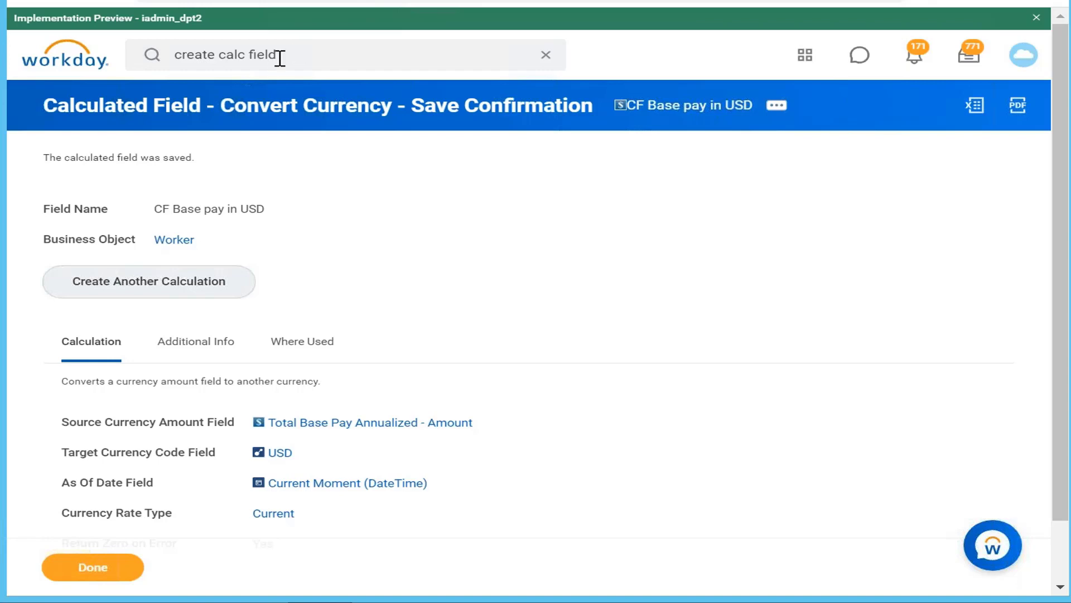
Search Workday for "is active"
click(279, 57)
key(BackSpace)
key(BackSpace)
key(BackSpace)
key(BackSpace)
key(BackSpace)
key(BackSpace)
key(BackSpace)
key(BackSpace)
key(BackSpace)
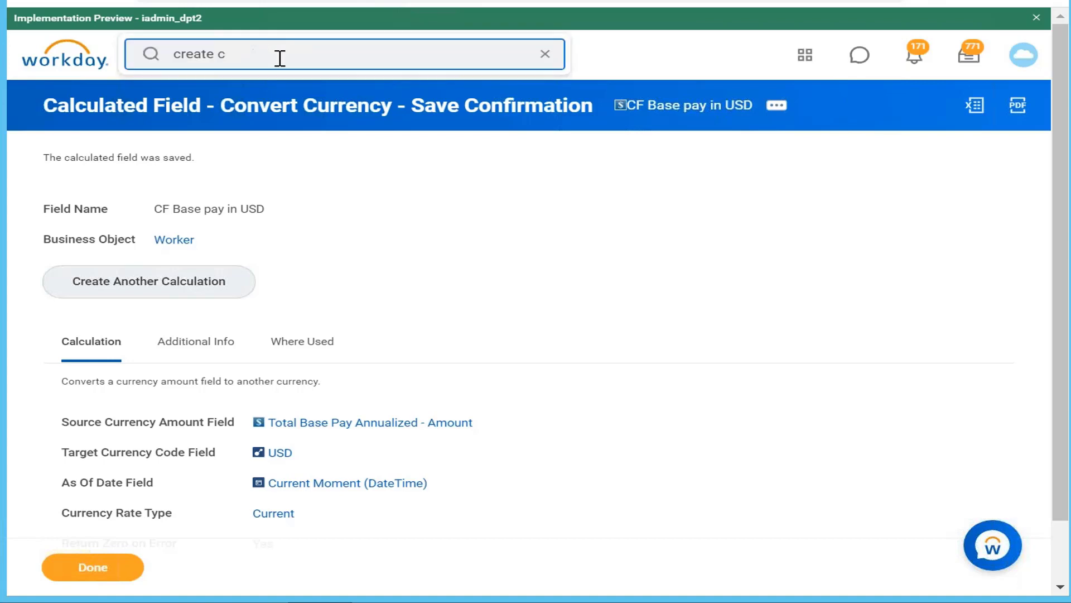
key(BackSpace)
key(BackSpace)
key(BackSpace)
key(BackSpace)
key(BackSpace)
key(BackSpace)
key(BackSpace)
key(BackSpace)
text(is)
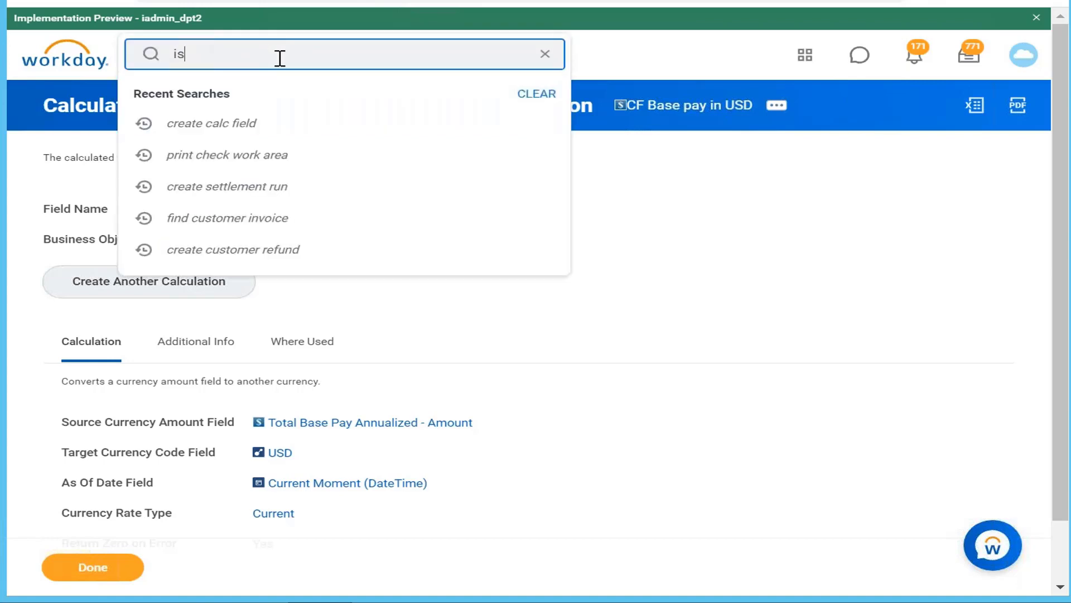
text( active)
key(Return)
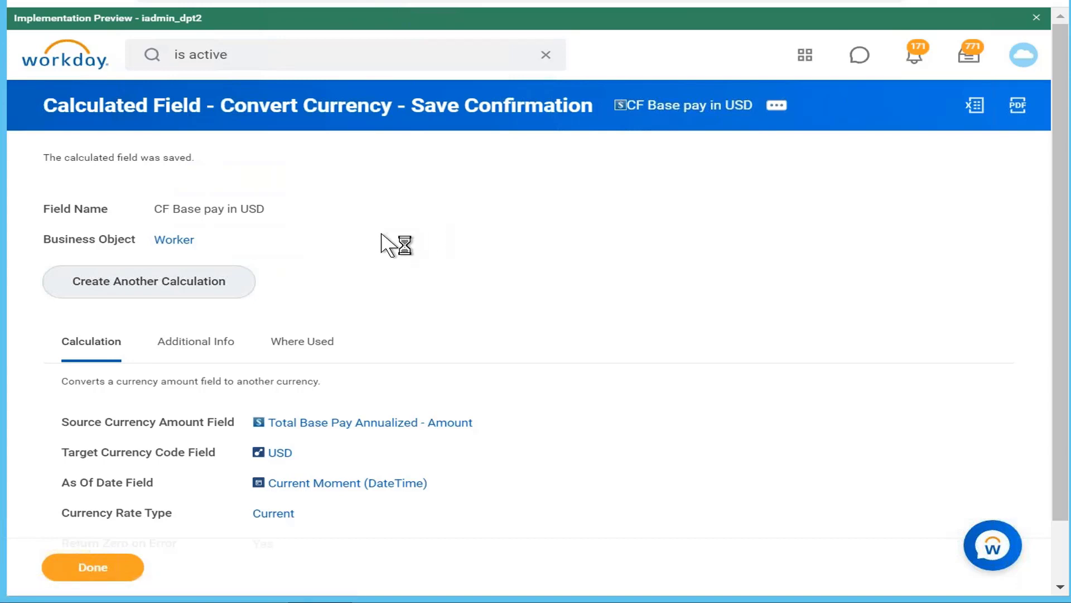
Preview the details of the first Is Active report field, including its business object and field type
mouse_move(282, 241)
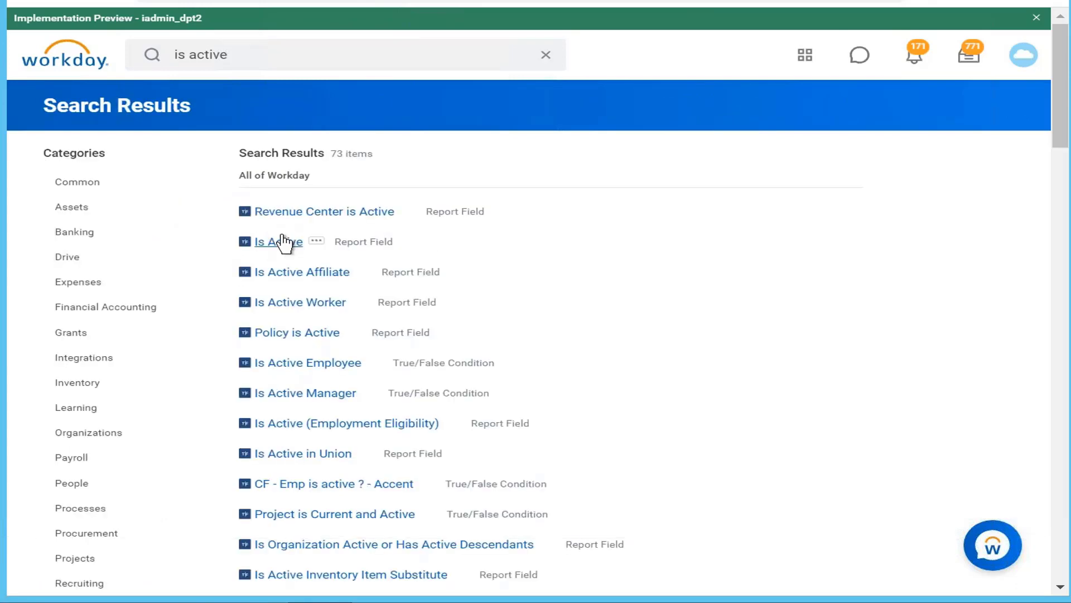
click(318, 242)
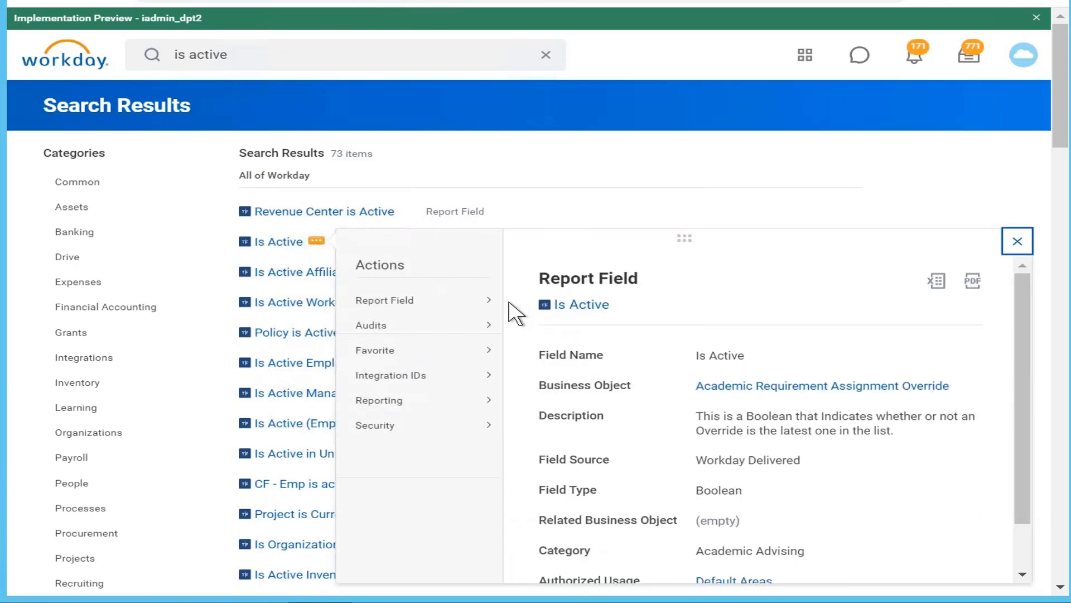
click(812, 162)
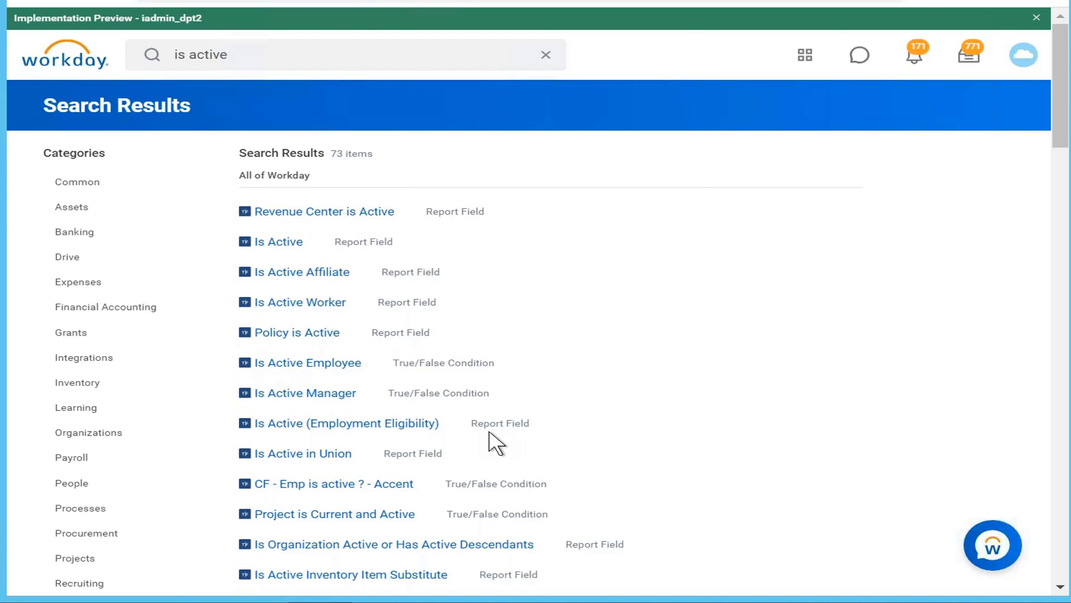
Look through the "is active" search results for further report fields named Is Active
scroll(494, 443, down, 12)
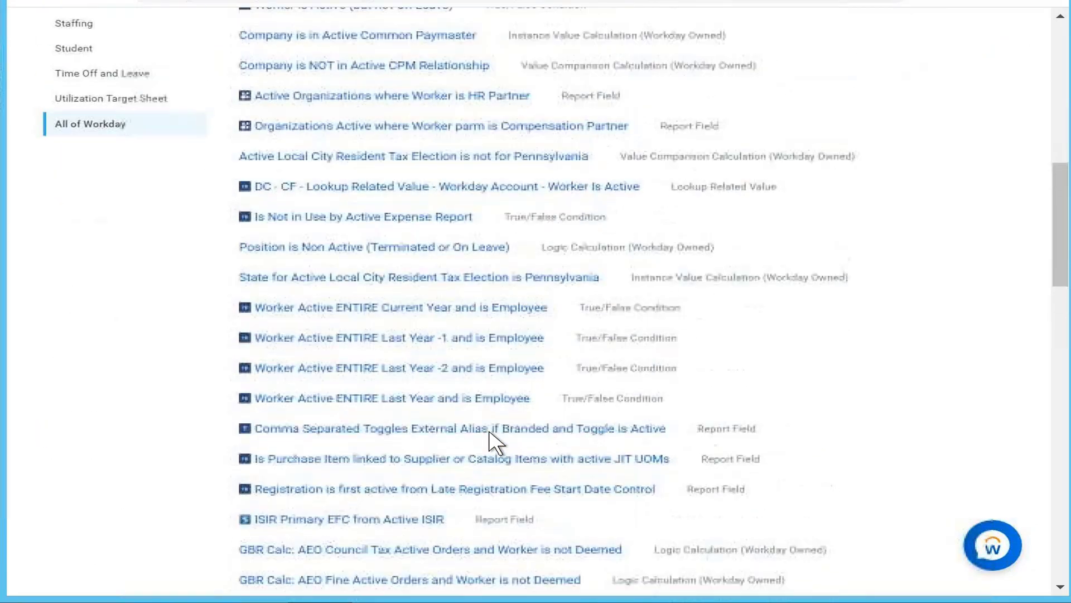
scroll(493, 444, up, 6)
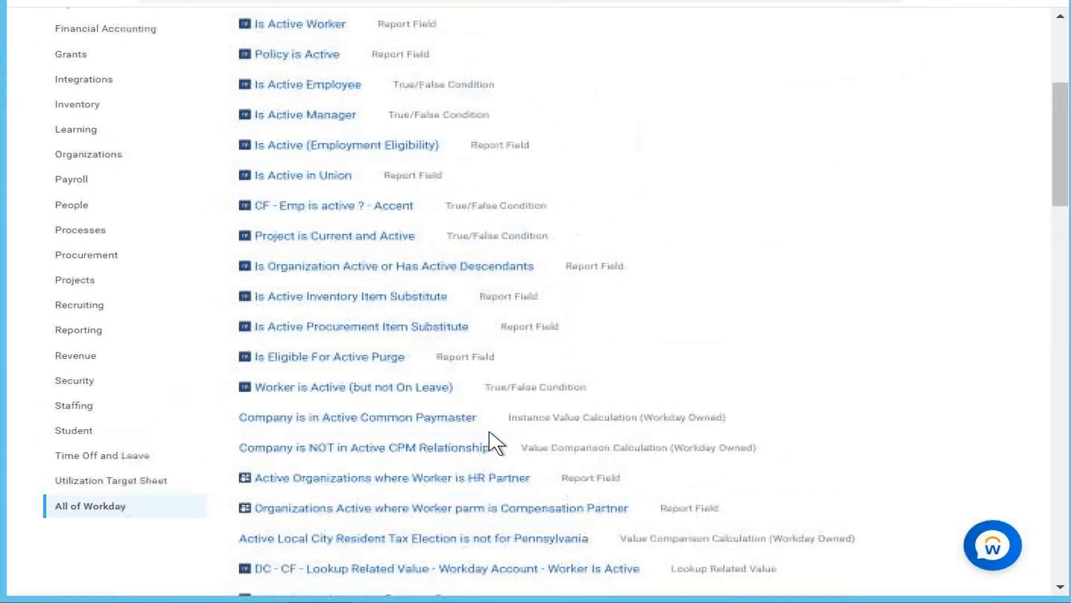
scroll(493, 444, up, 3)
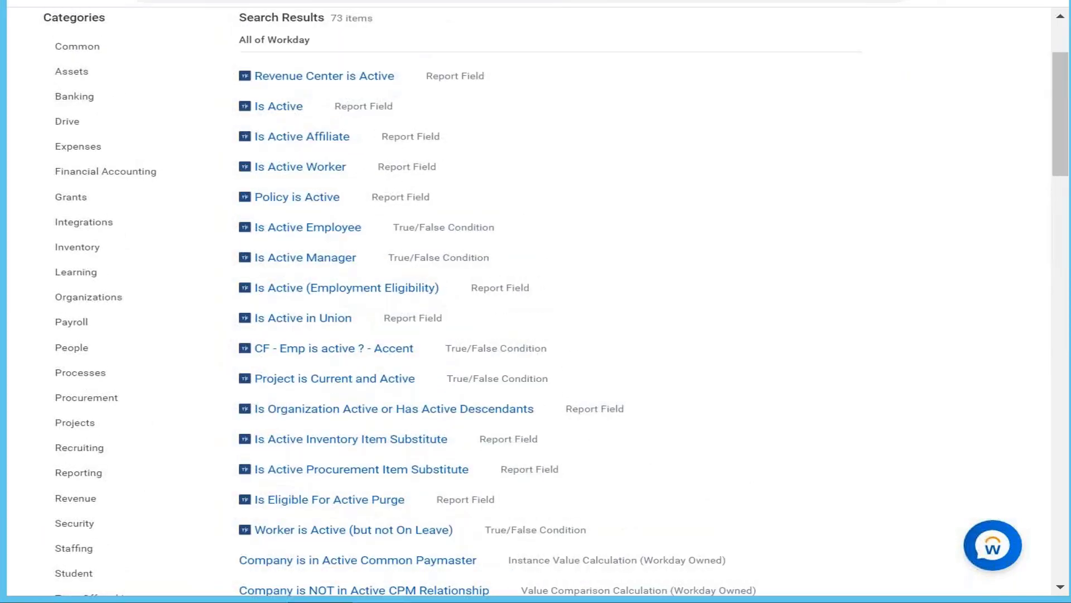
scroll(494, 443, up, 1)
scroll(494, 443, down, 1)
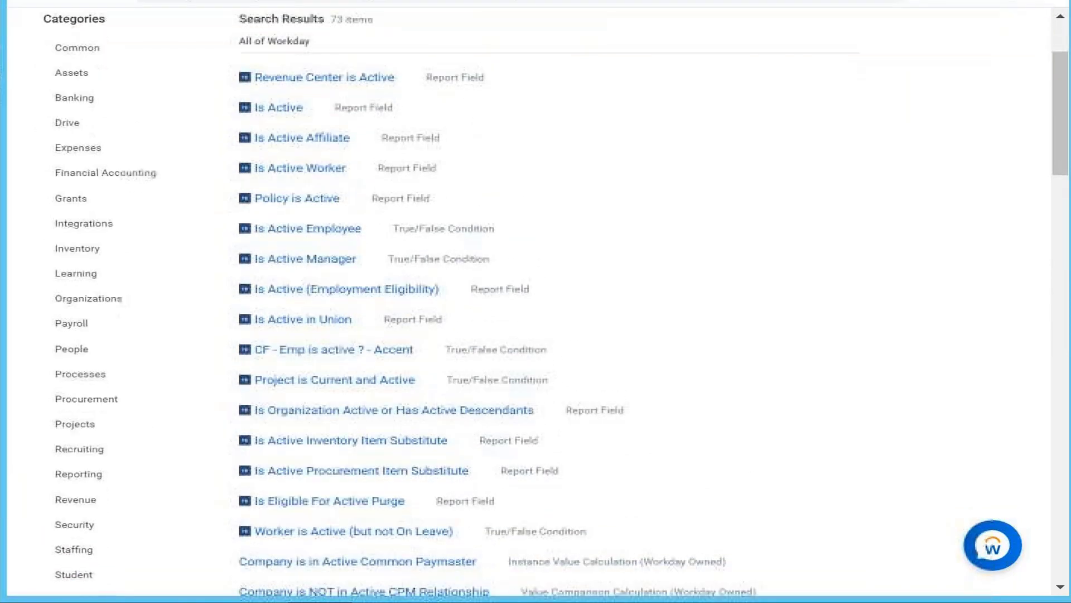
scroll(494, 443, down, 8)
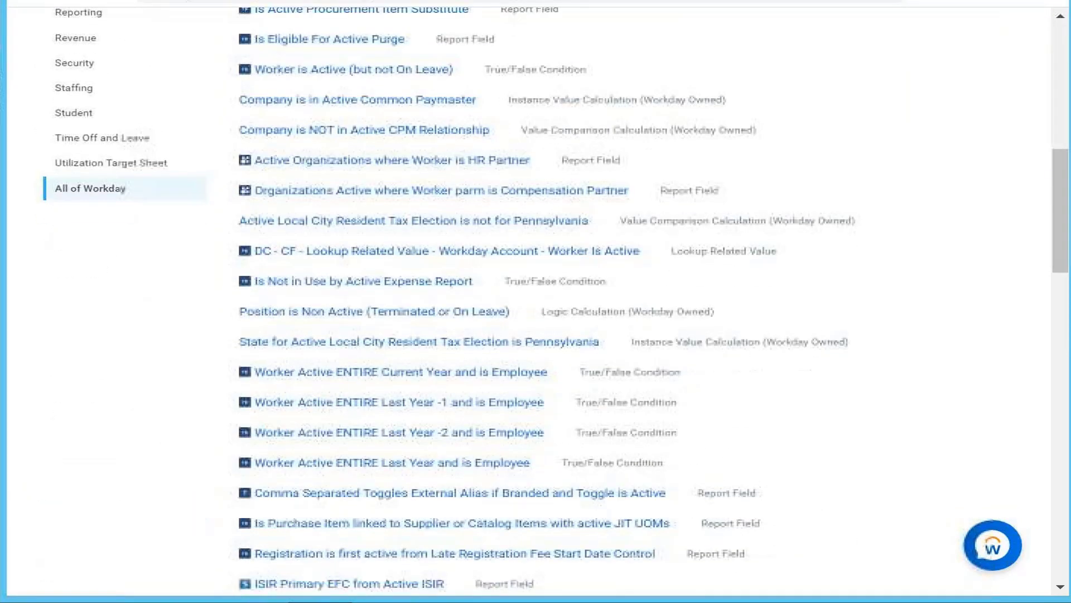
scroll(494, 444, down, 8)
scroll(494, 444, down, 10)
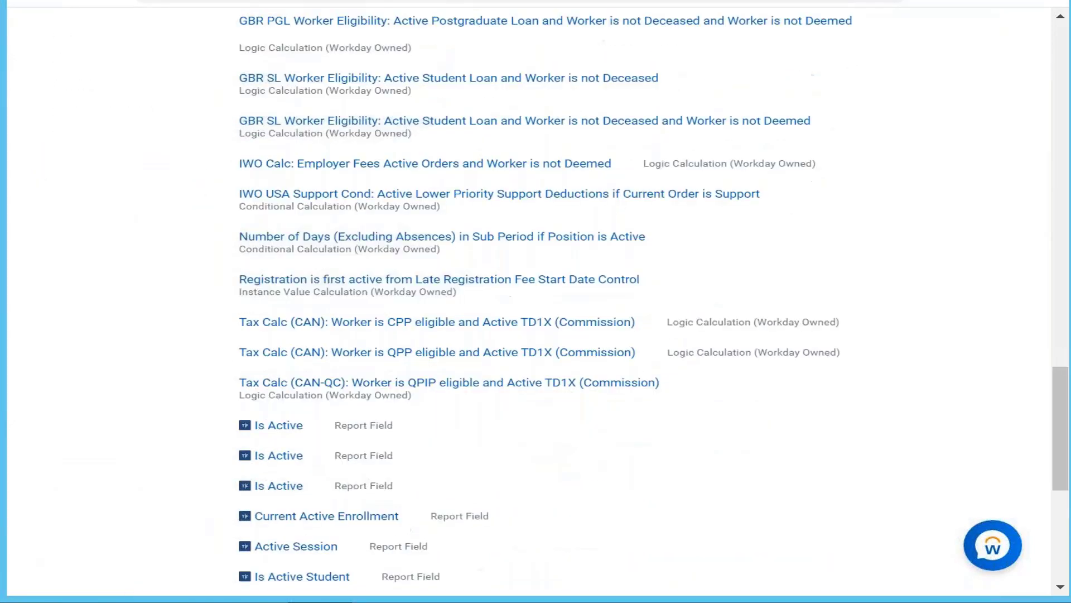
scroll(494, 443, down, 2)
Preview each of the three consecutive Is Active report fields below the tax calculations, checking business object and field type
mouse_move(321, 341)
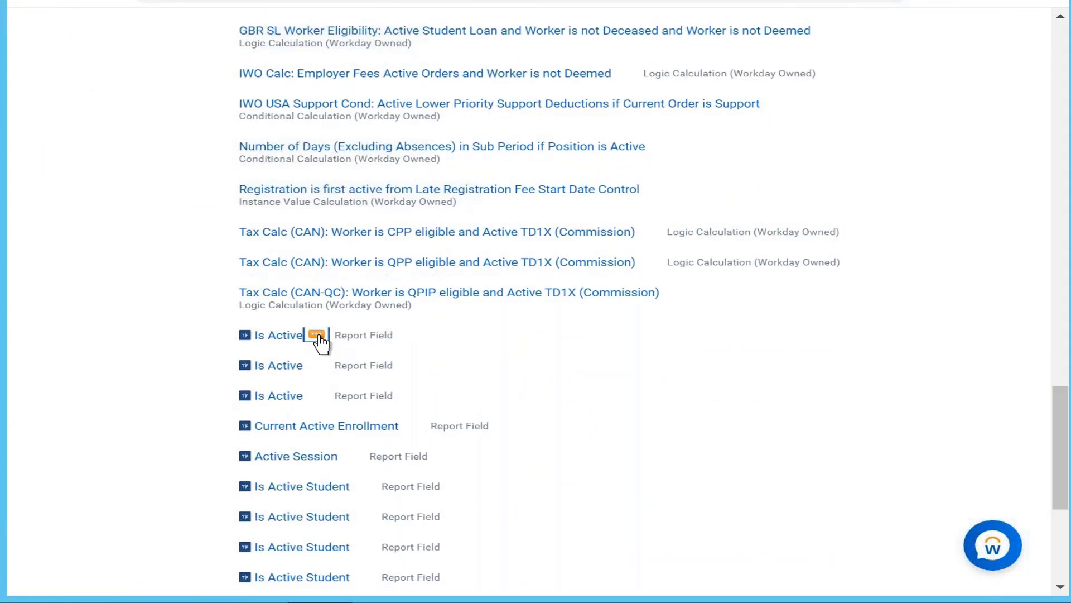
click(317, 336)
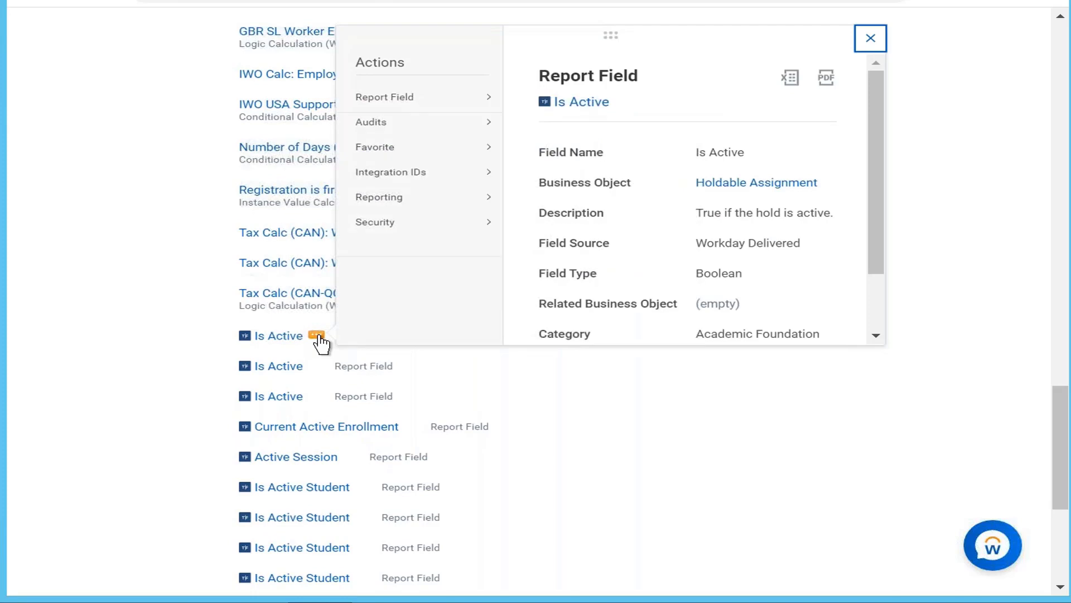
click(317, 365)
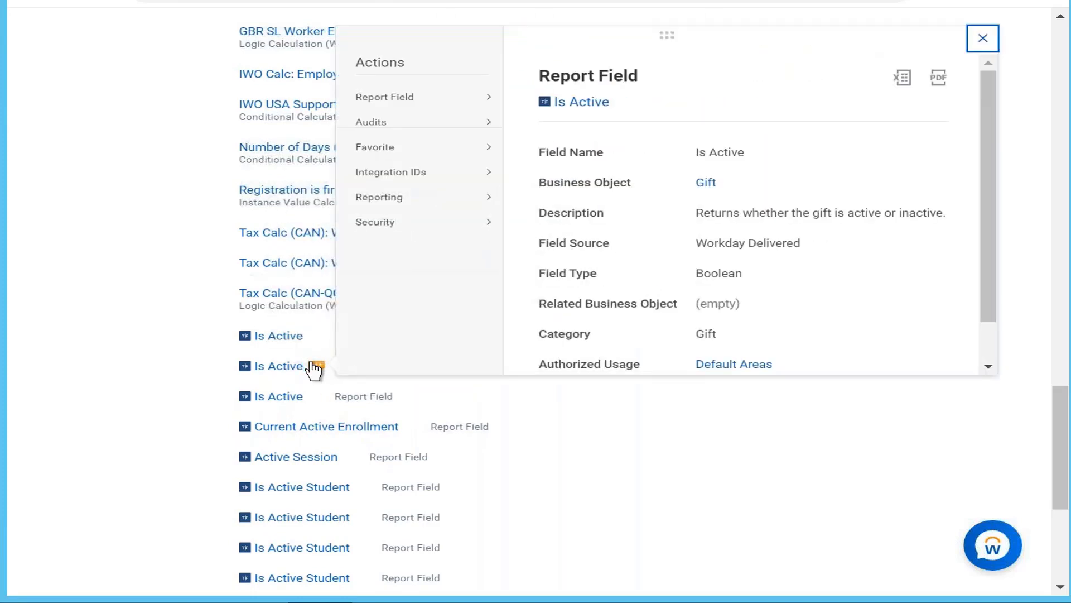
click(316, 395)
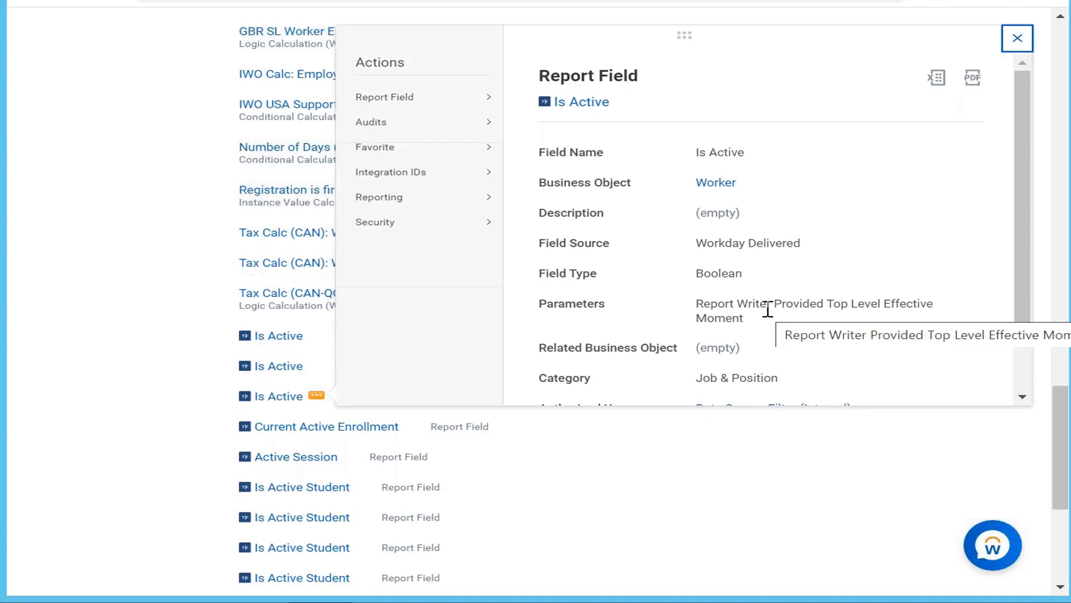
click(730, 491)
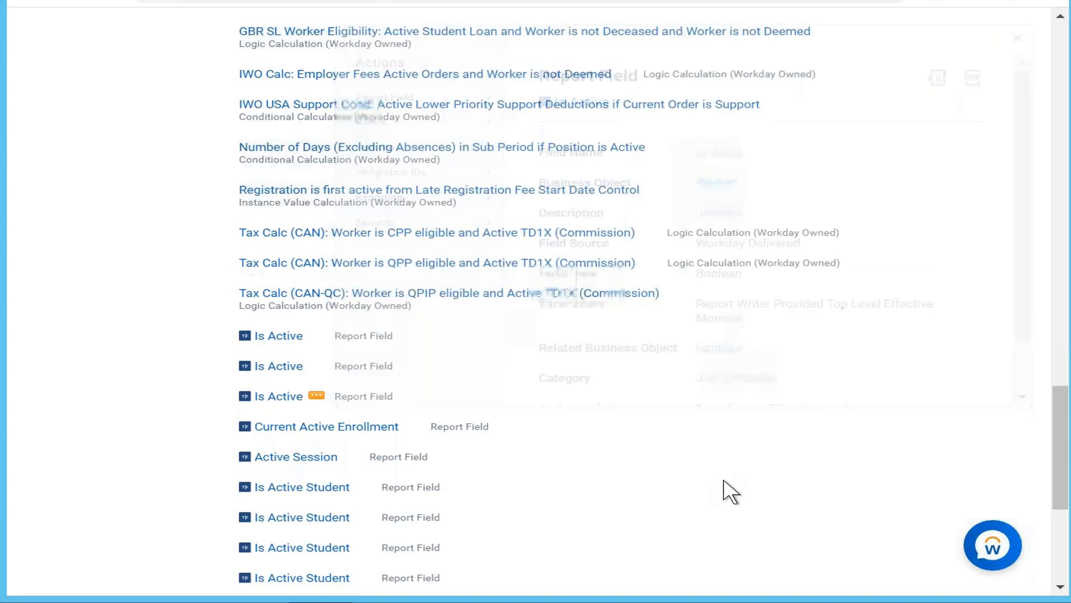
scroll(730, 490, up, 15)
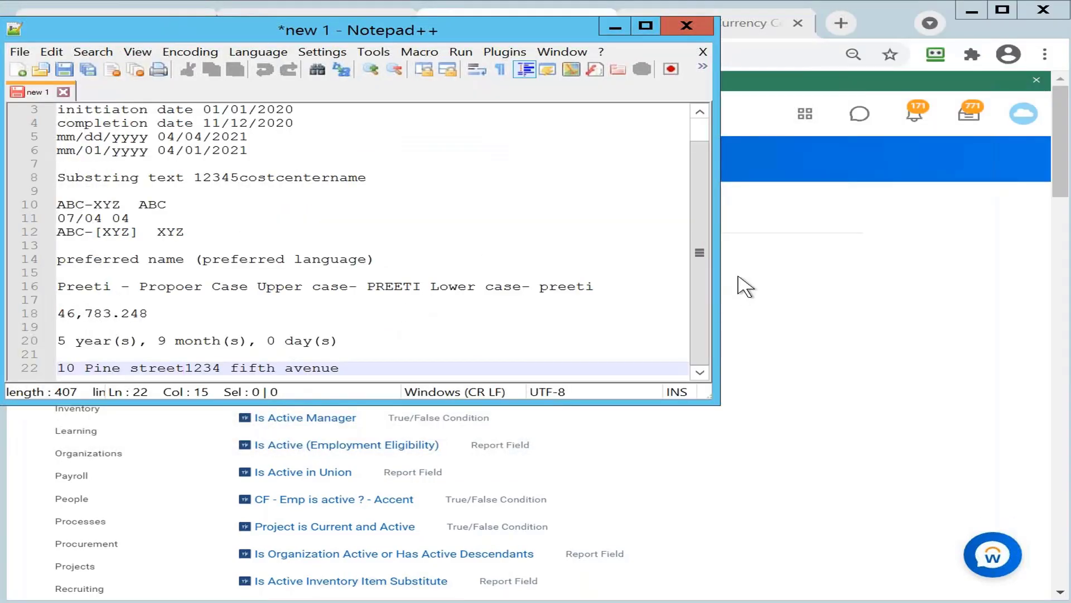
In the Notepad++ notes, add blank lines after the street address line and write the heading "Salary of worker" on line 24
click(382, 367)
double_click(382, 368)
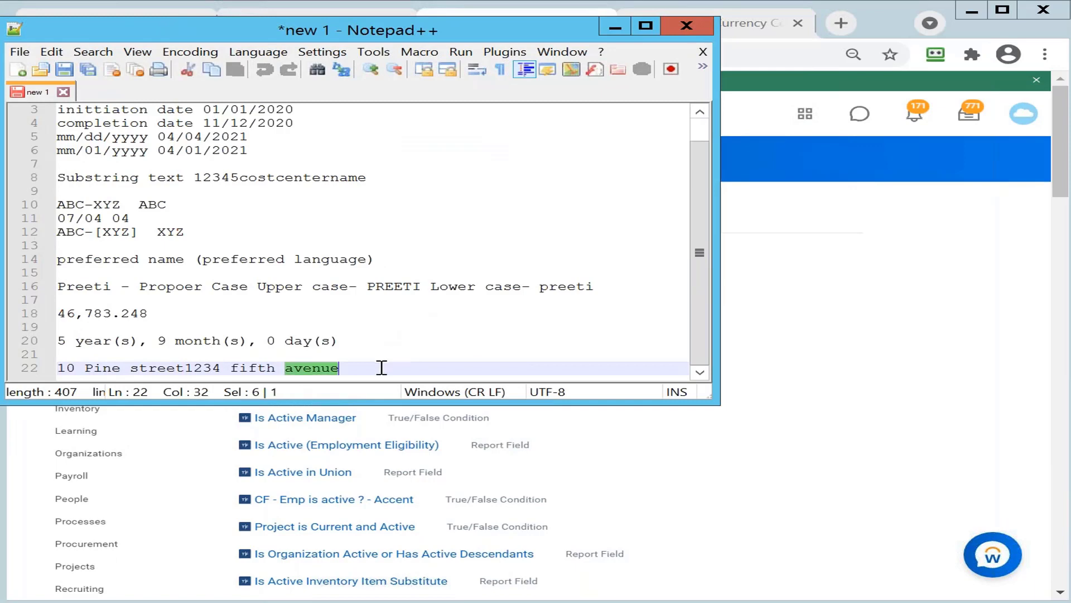
click(382, 367)
key(Return)
key(Return)
key(Return)
key(Return)
key(Return)
key(Return)
key(Return)
key(Return)
key(Return)
key(Return)
key(Return)
key(Return)
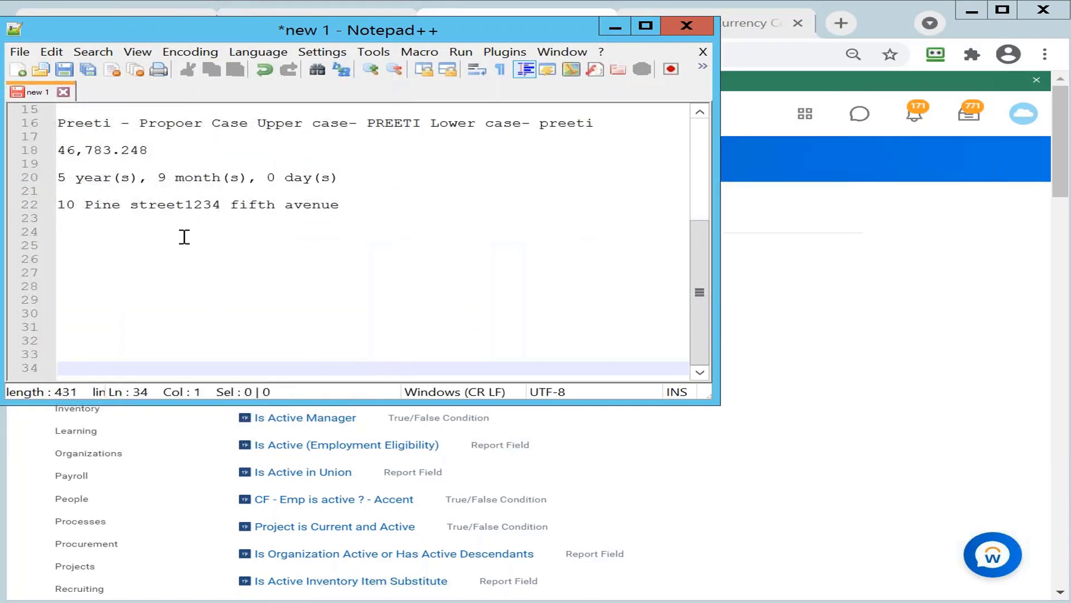
click(74, 233)
text(Salary )
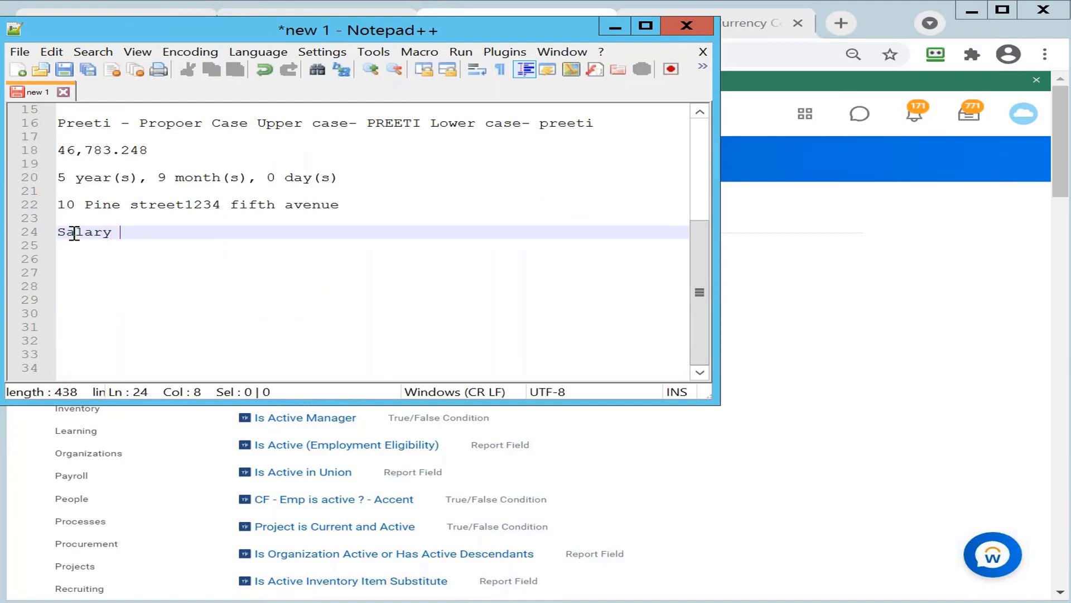
text(of worker)
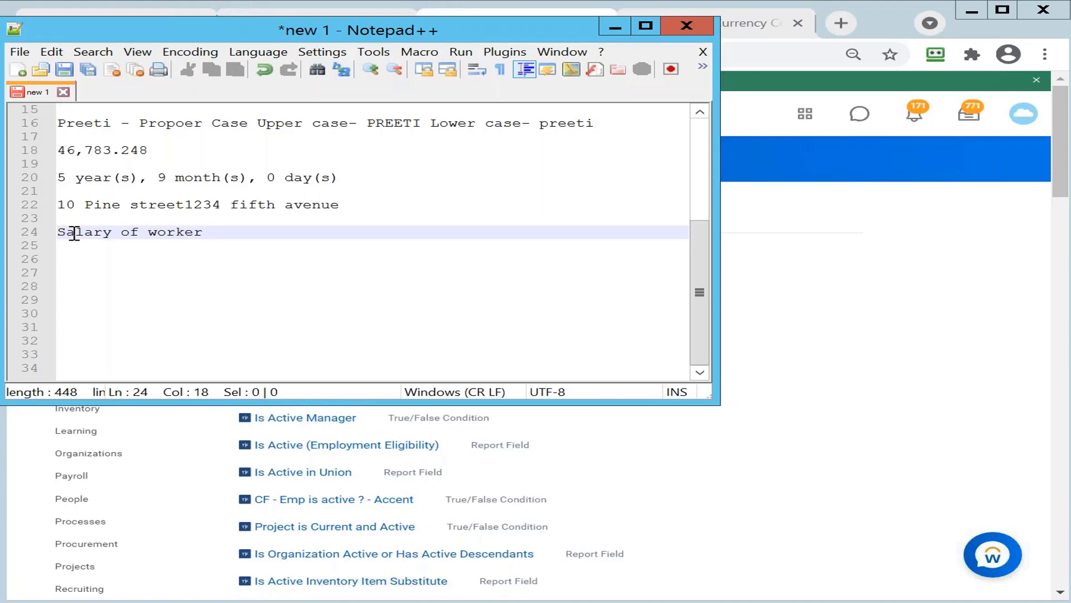
key(Return)
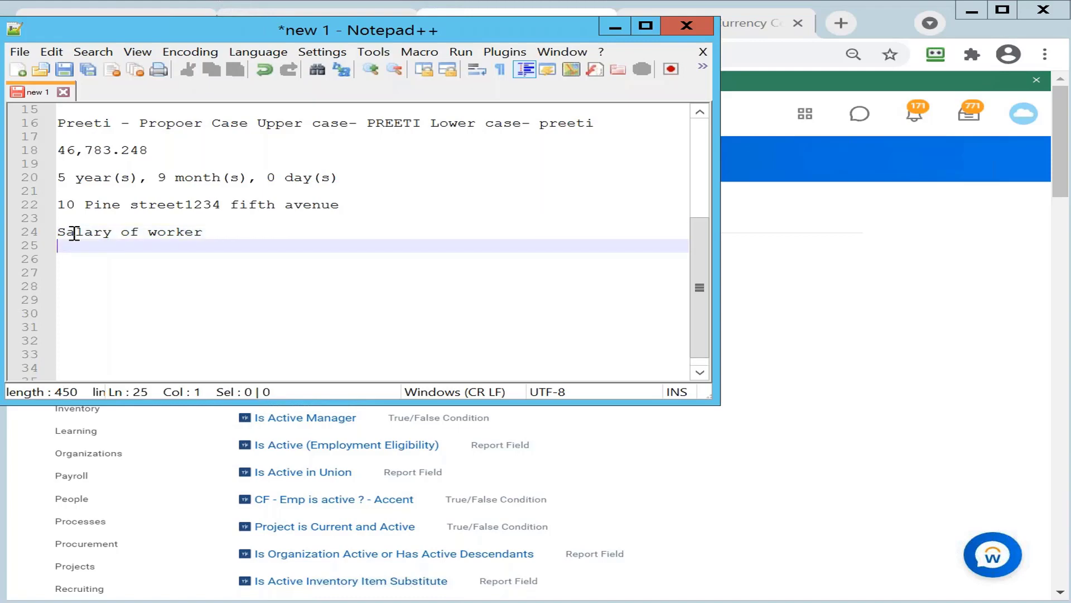
Add the line "Annual base pay > 1 lakh" below the salary heading
text(Annual base pay )
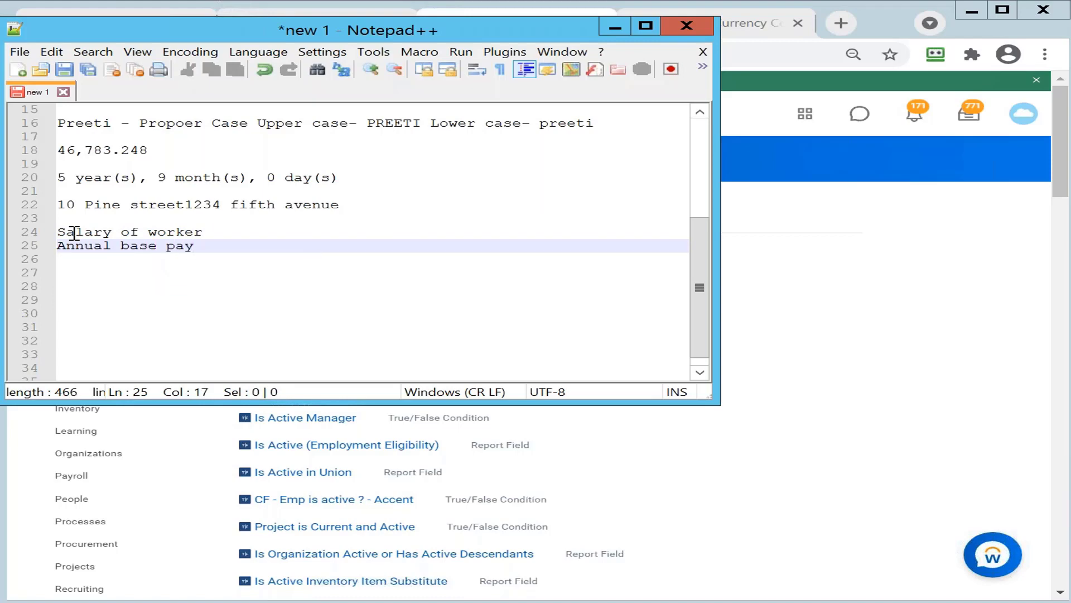
text(> 1 lakh)
key(Return)
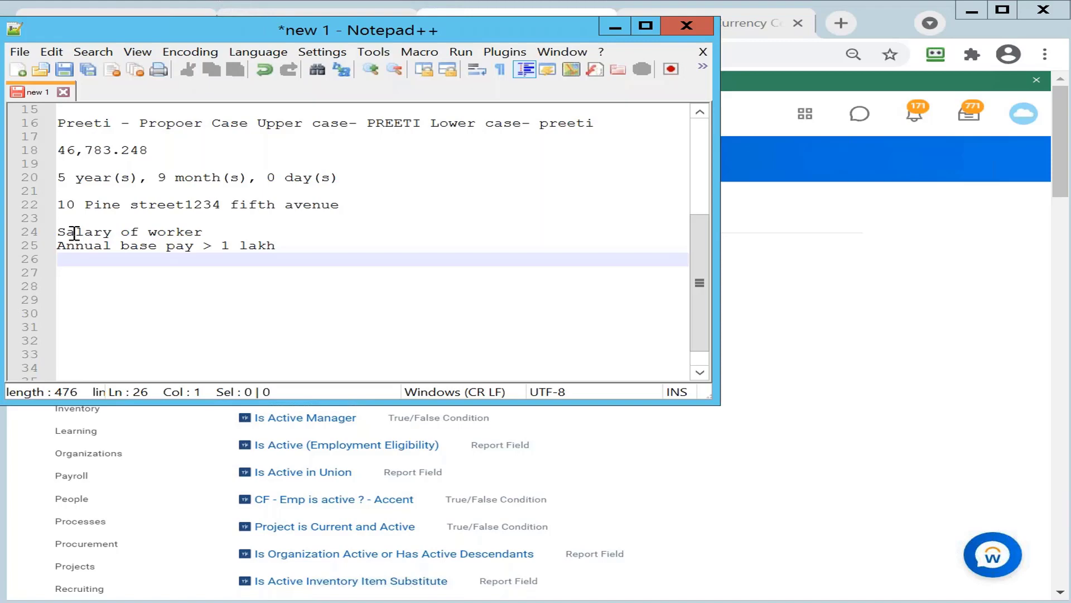
Add "anuual base pay 1 lakh to 2 lakh" as the second salary condition in the notes
text(anuual base pay )
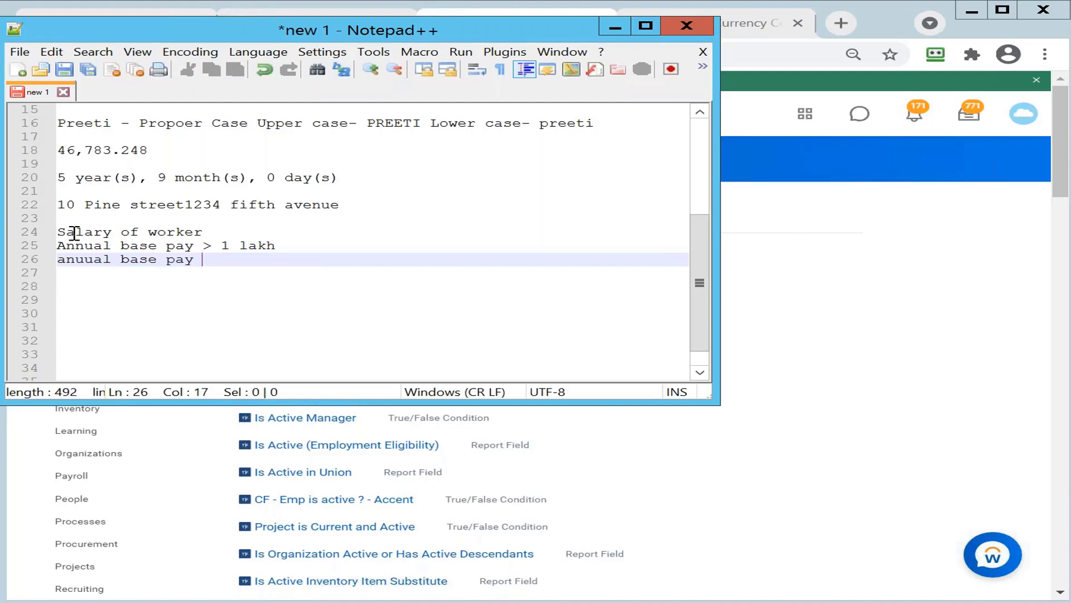
text(1 la)
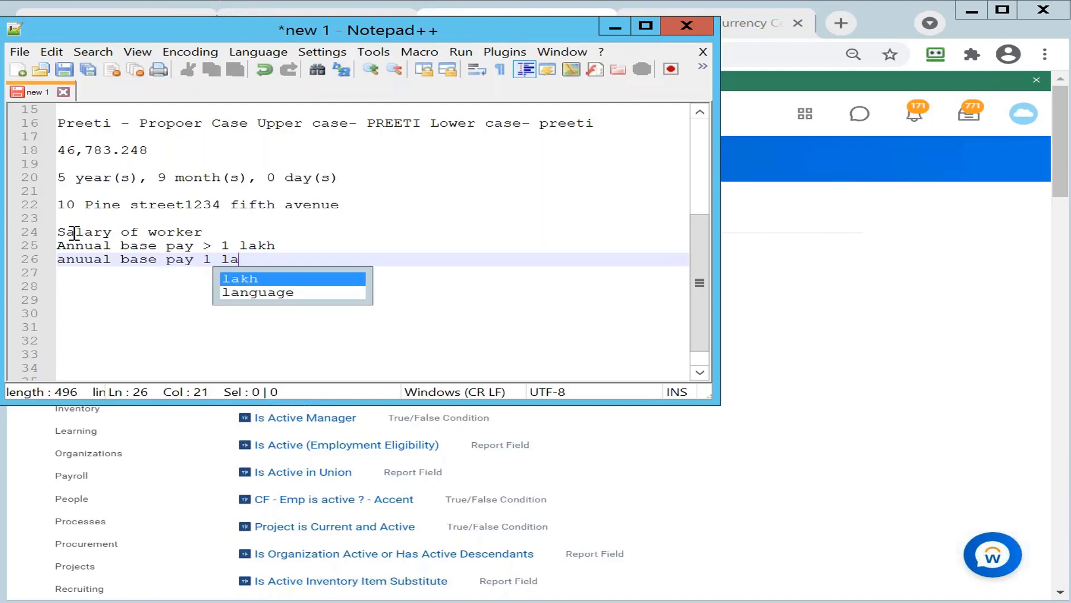
text(kh t)
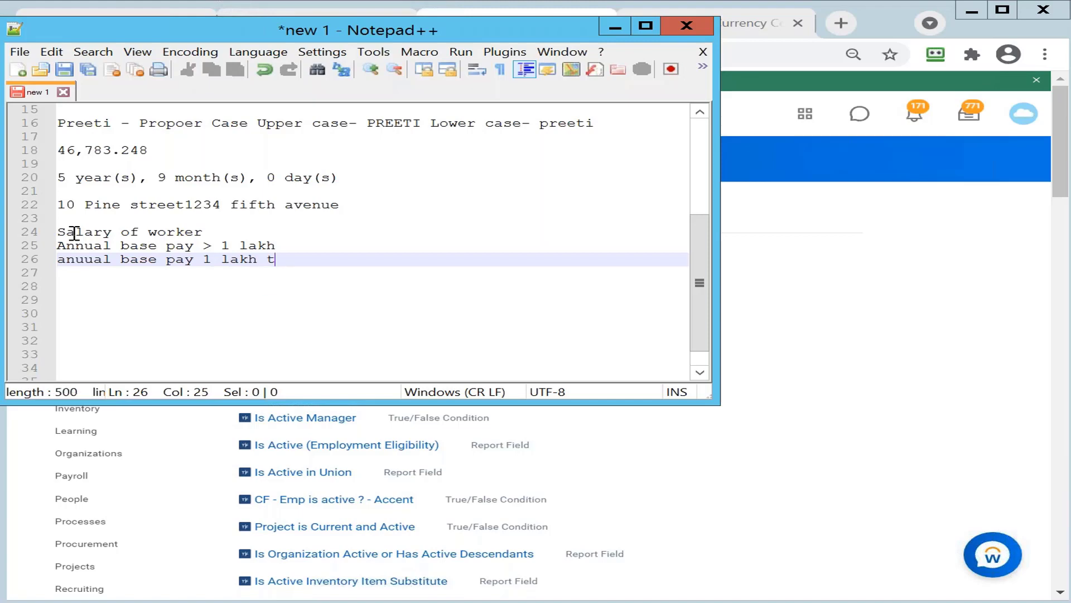
text(o 2 lakh)
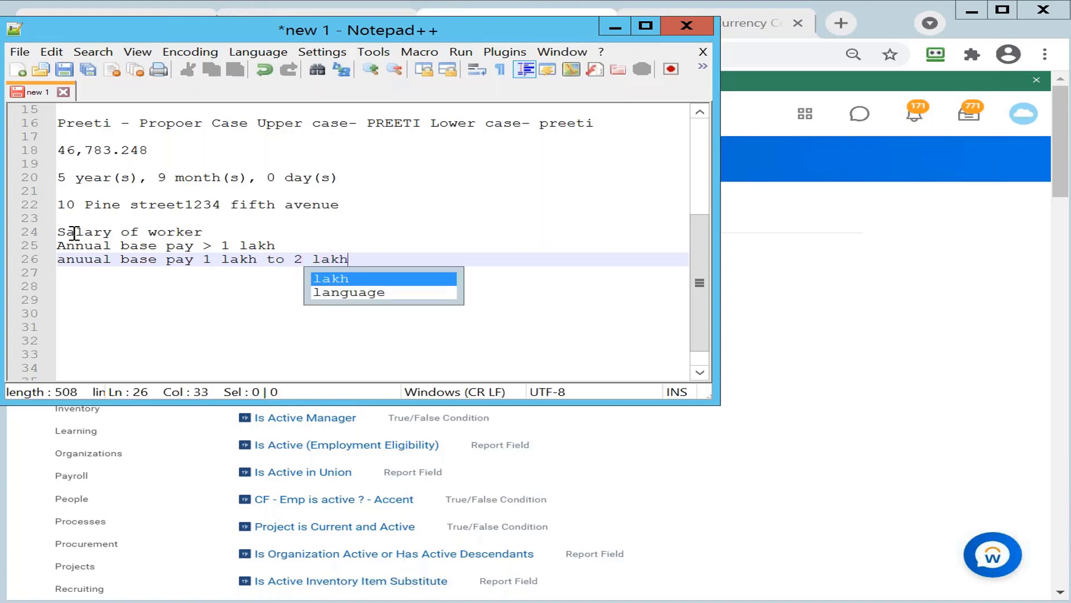
click(422, 248)
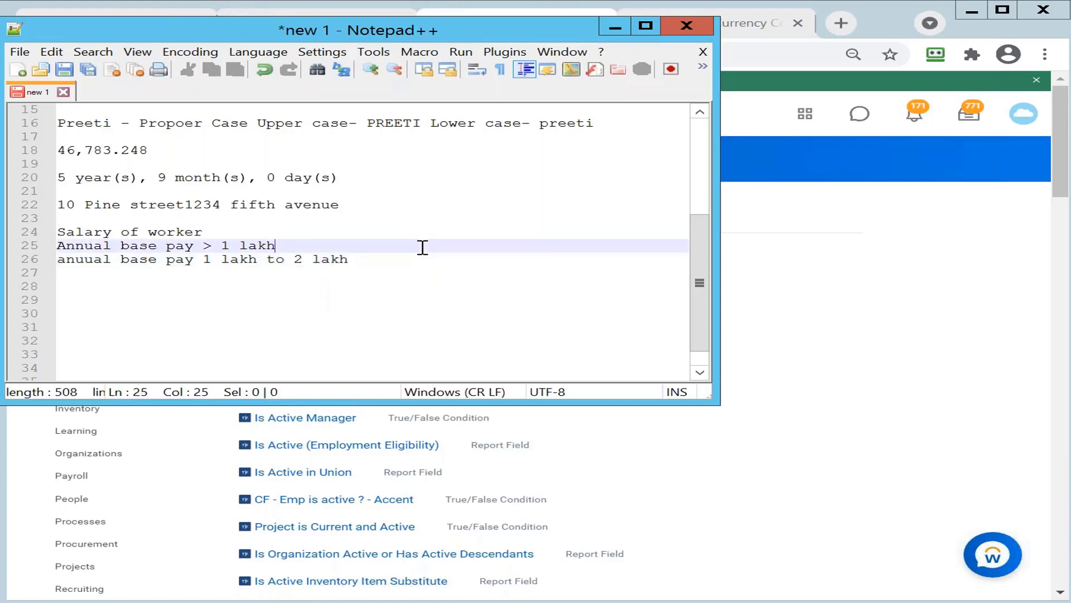
click(369, 264)
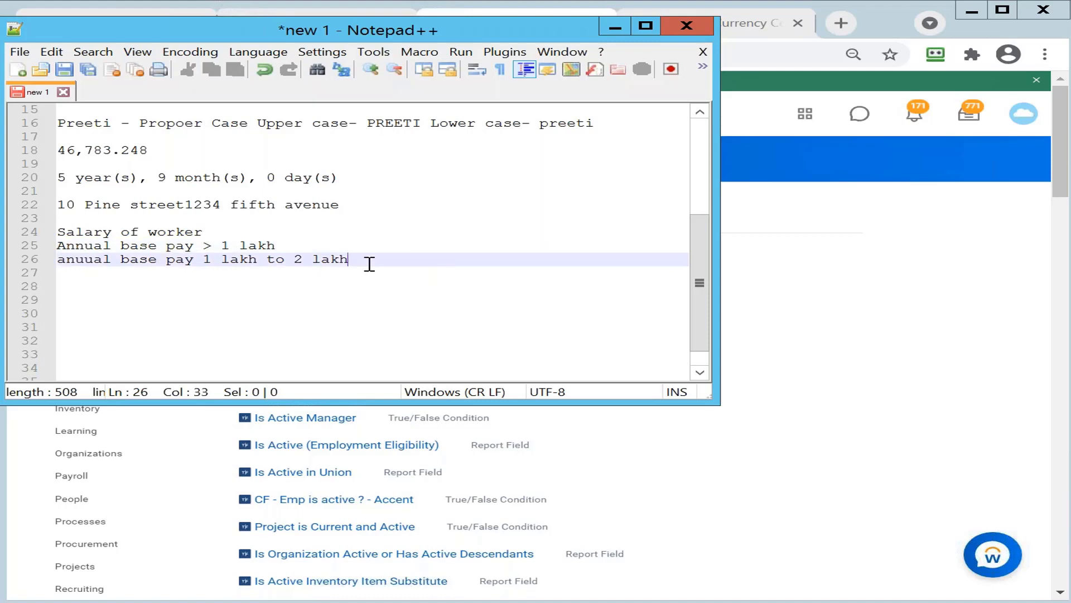
Return to Workday, search for "create calc field" and open the Create Calculated Field task
click(612, 33)
click(266, 44)
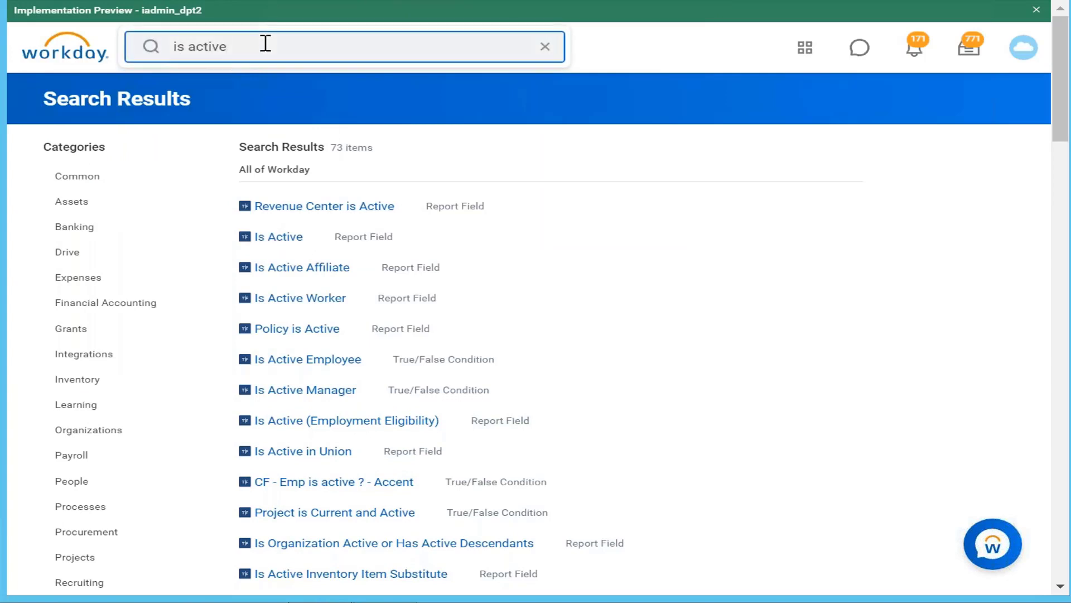
key(BackSpace)
key(BackSpace)
key(BackSpace)
key(BackSpace)
key(BackSpace)
key(BackSpace)
key(BackSpace)
key(BackSpace)
key(BackSpace)
text(c)
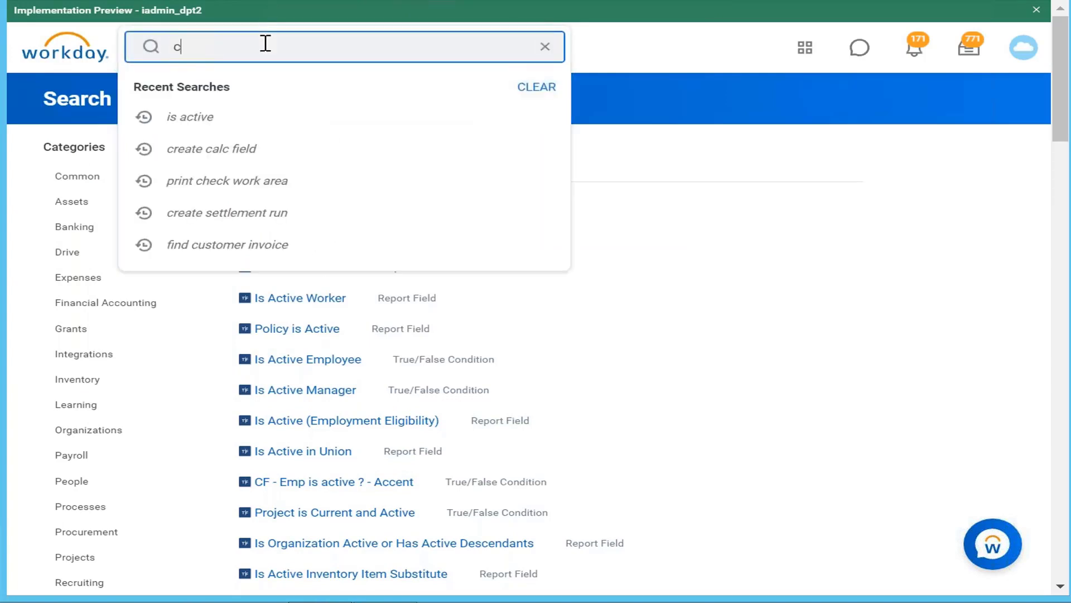
text(reate calc field)
key(Return)
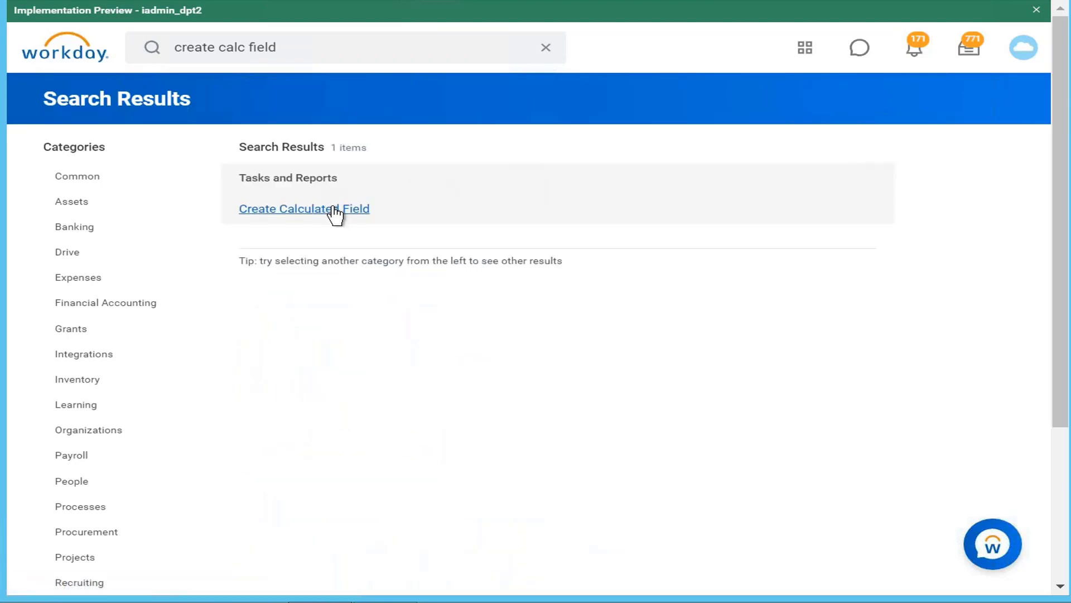
click(359, 208)
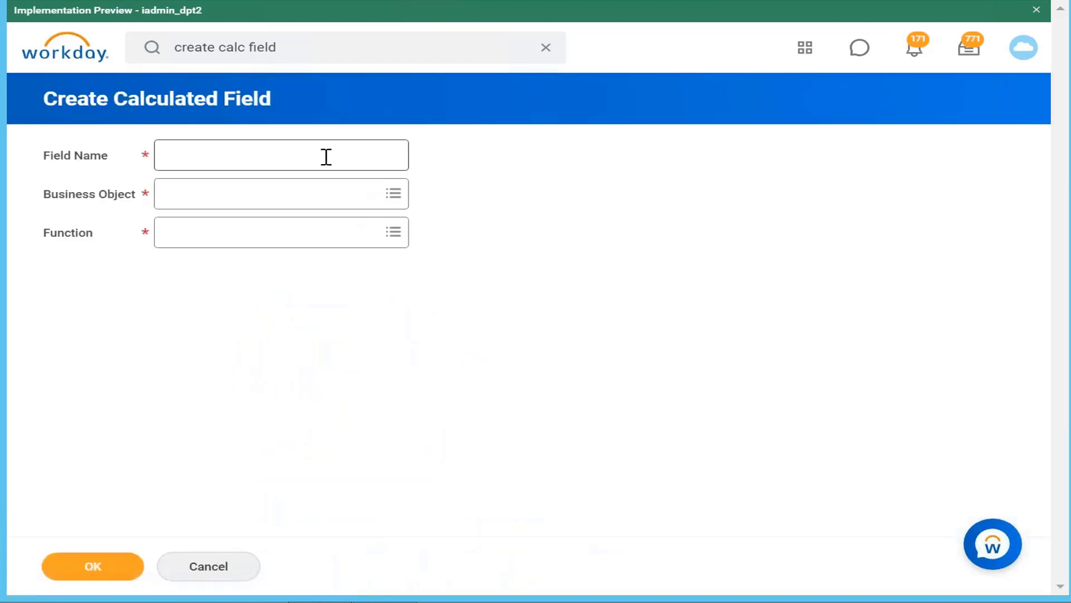
Name the new calculated field "CF Annual Base pay >1 lakh"
click(327, 157)
text(CF Anuual p)
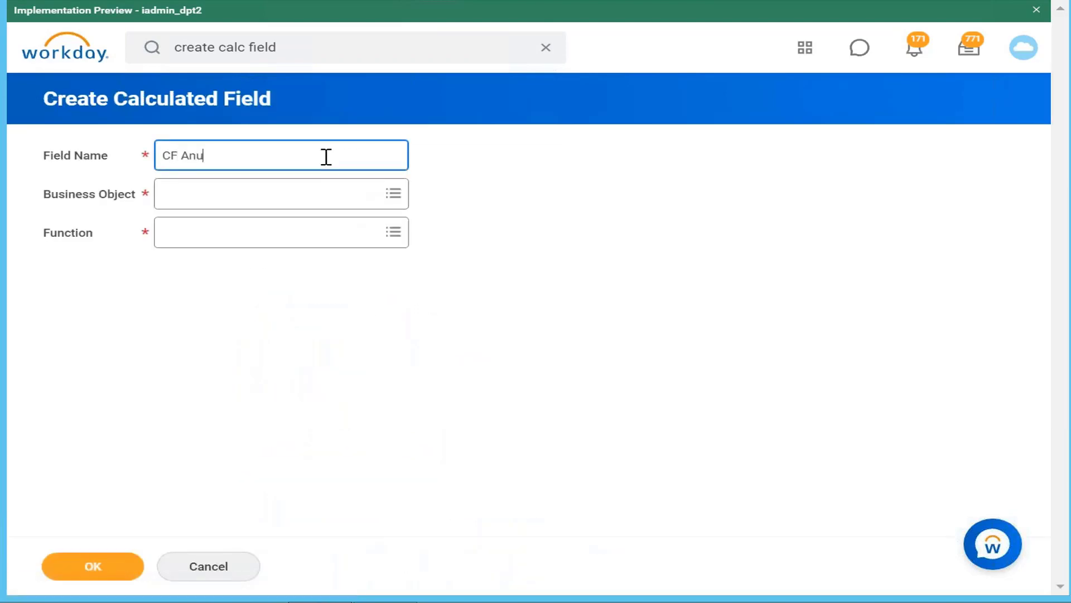
key(BackSpace)
key(BackSpace)
key(BackSpace)
key(BackSpace)
key(BackSpace)
key(BackSpace)
key(BackSpace)
text(nnual Base pay >1 lakh)
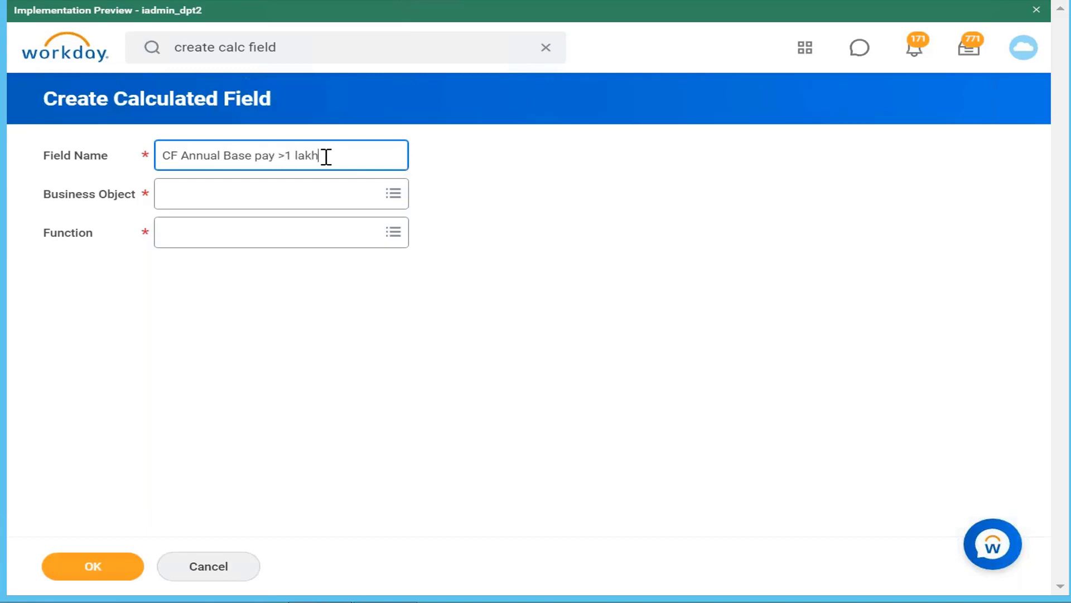
Set the calculated field's business object to Worker
click(330, 201)
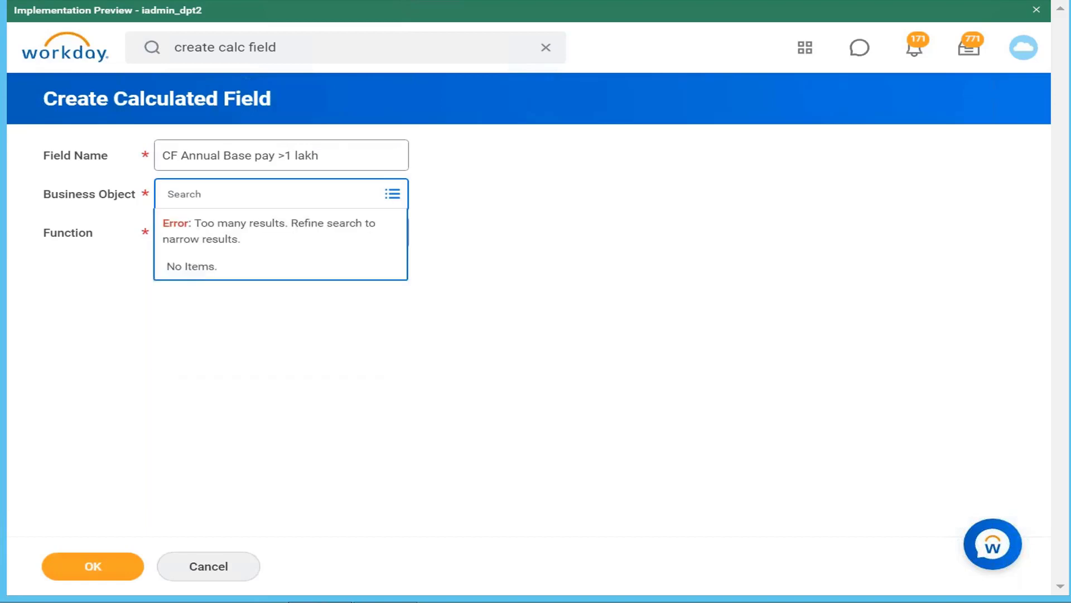
text(worker)
key(Return)
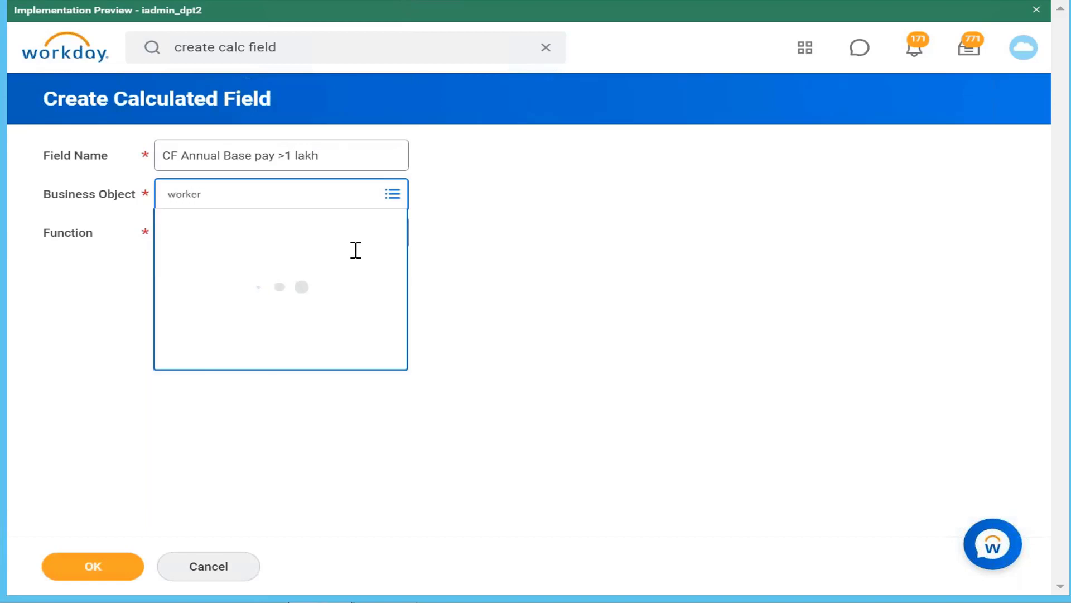
click(337, 260)
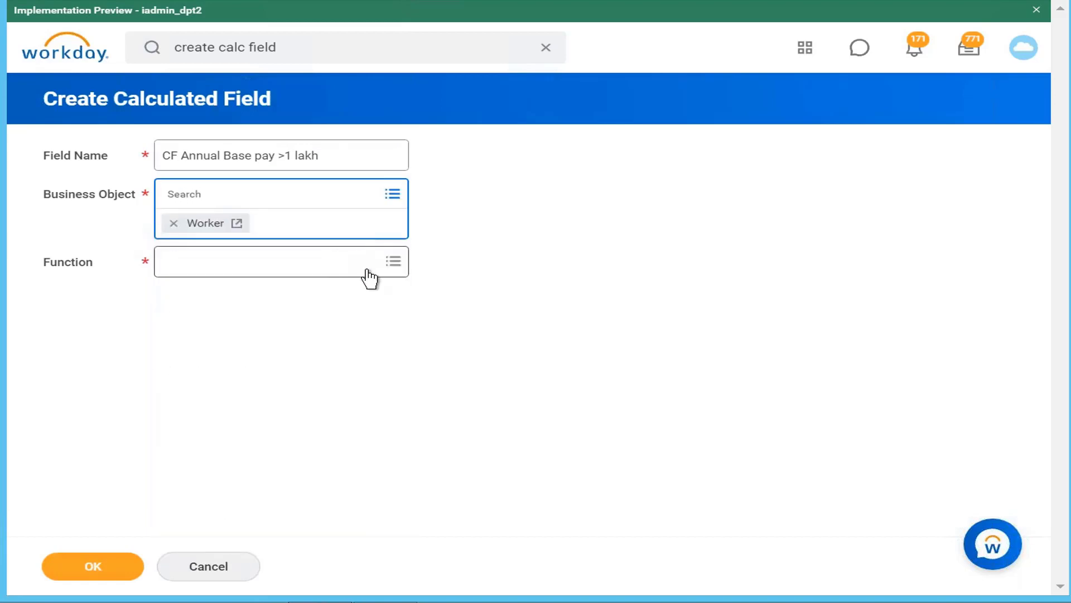
Choose True/False Condition as the calculated field's function and continue to its condition setup
click(370, 277)
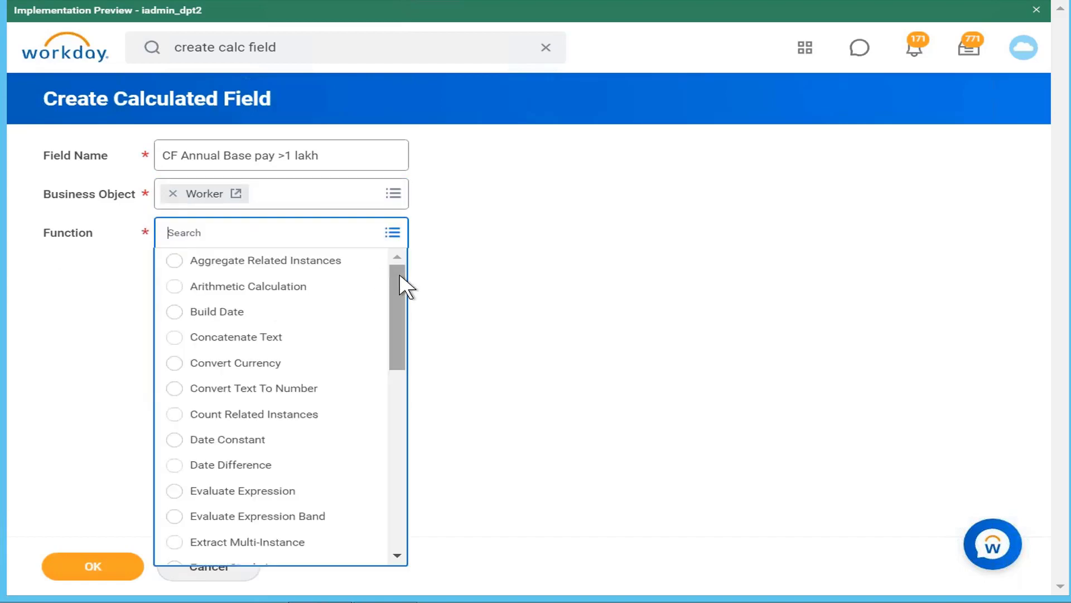
click(399, 471)
click(401, 473)
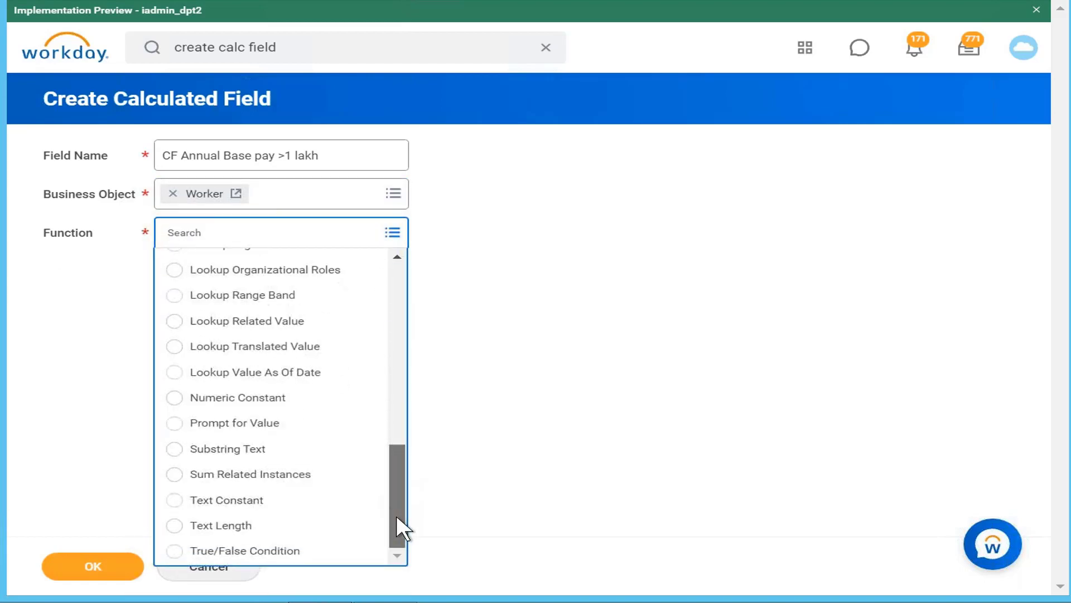
click(312, 552)
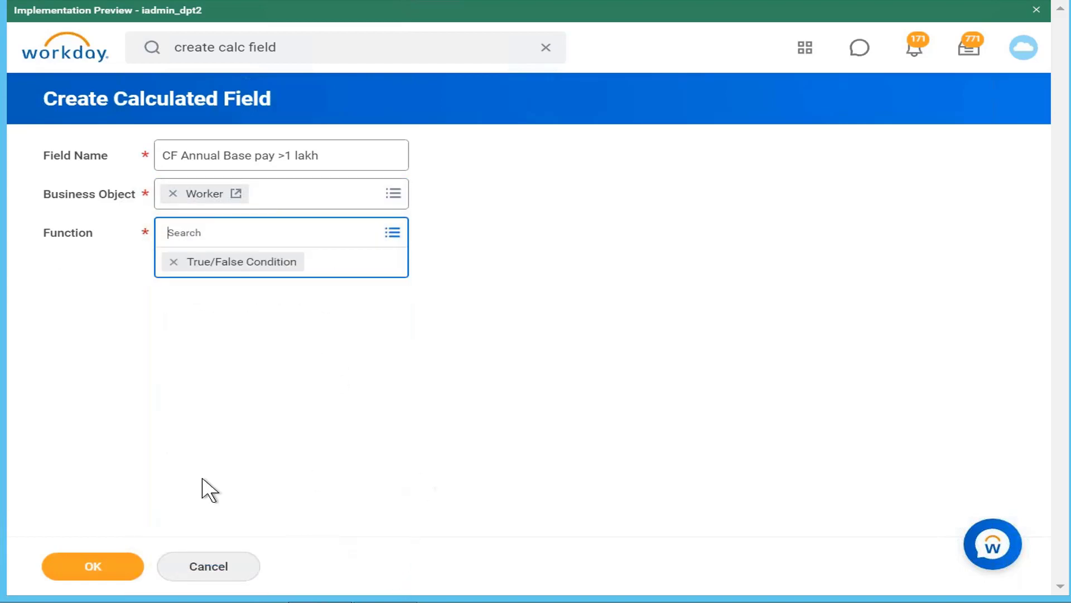
click(122, 564)
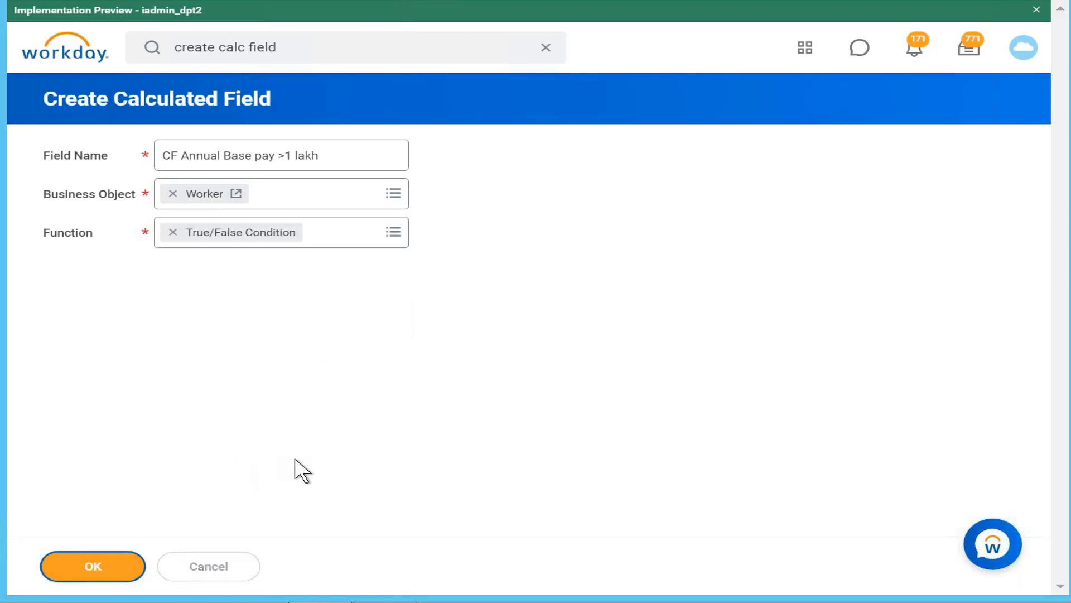
Search the condition's fields for "annual base pay" and select Total Base Pay Annualized - Amount
click(649, 385)
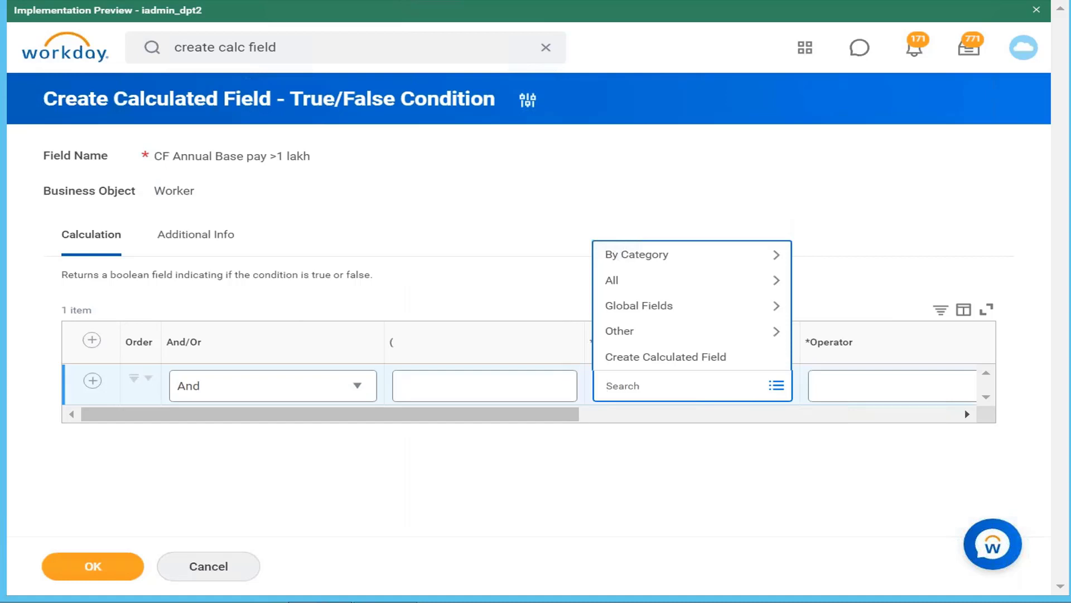
text(anuual base)
key(ctrl+BackSpace)
key(ctrl+BackSpace)
text(annual base pay)
key(Return)
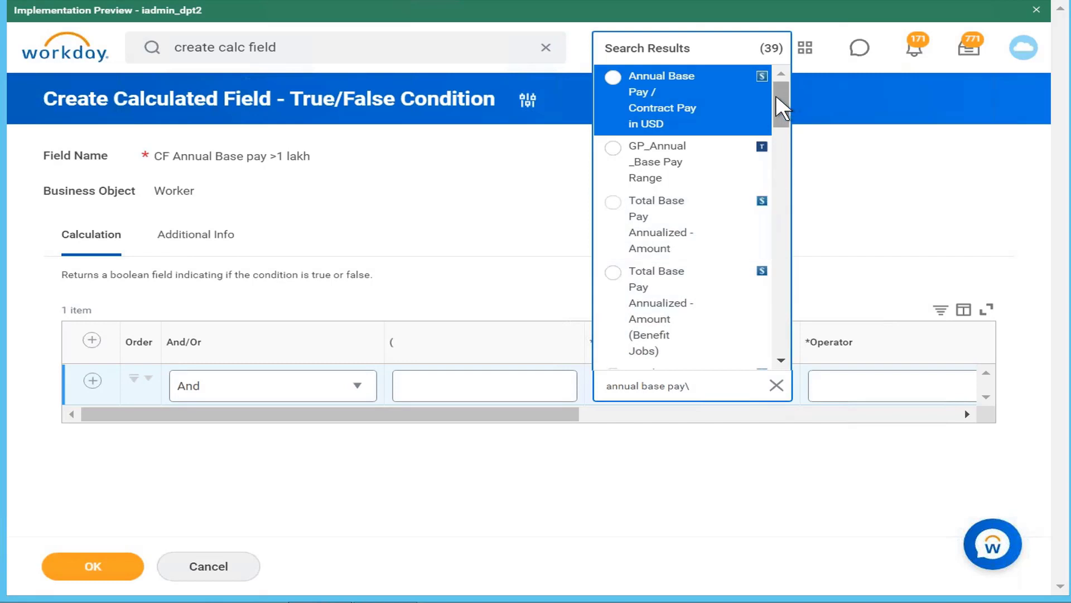
drag(781, 108, 778, 125)
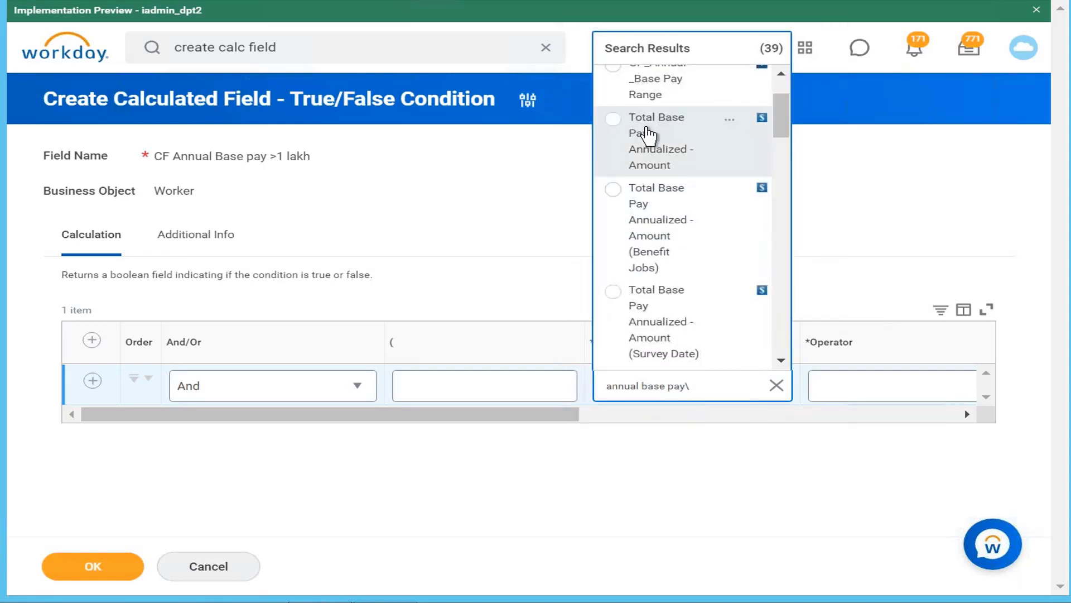
click(646, 136)
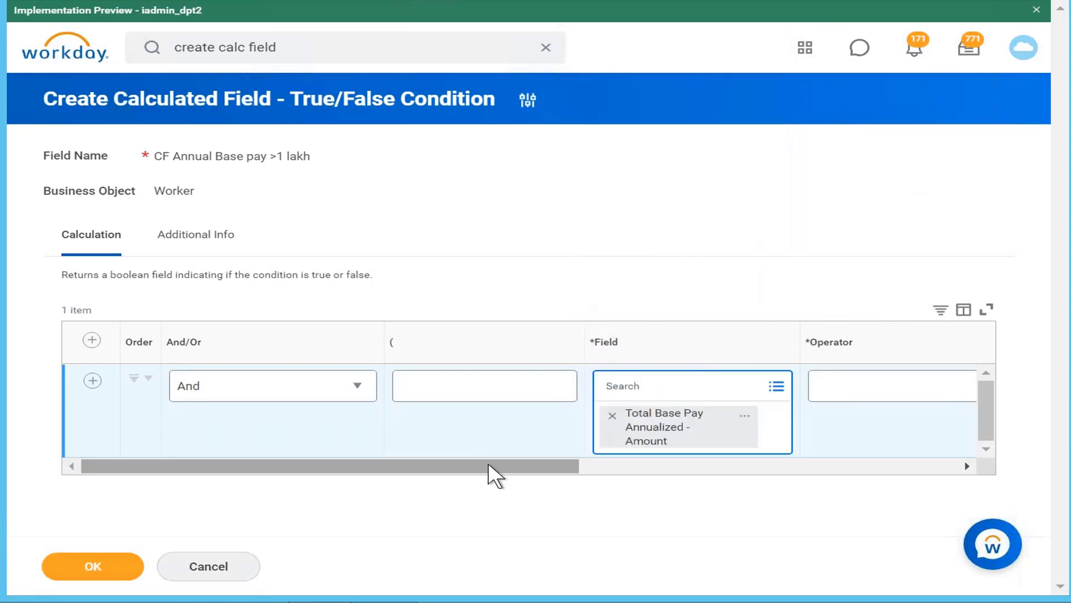
Set the condition's operator to greater than
drag(489, 467, 658, 432)
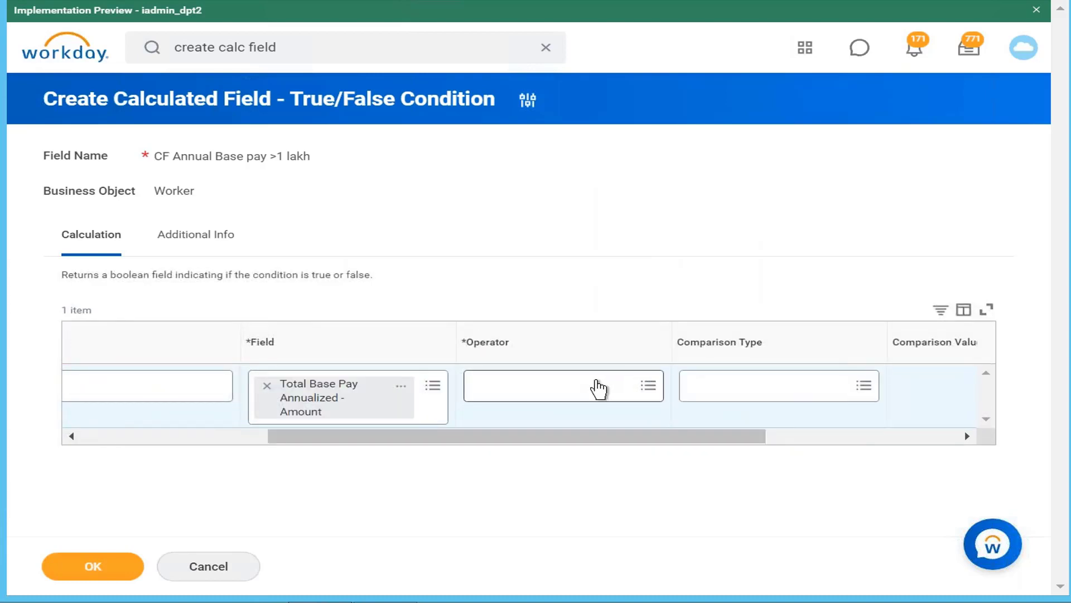
click(597, 387)
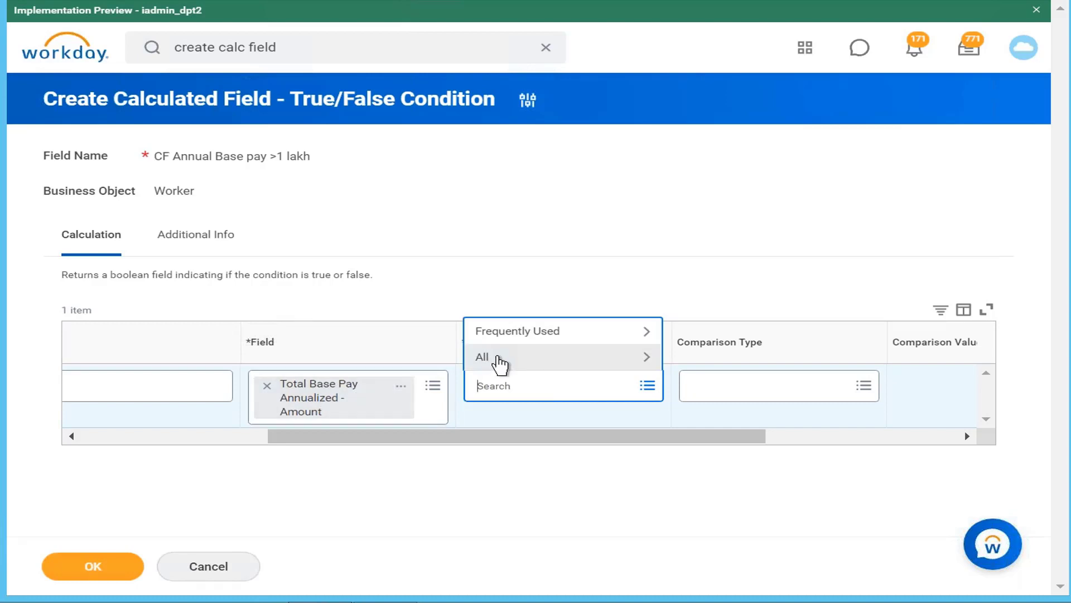
click(515, 361)
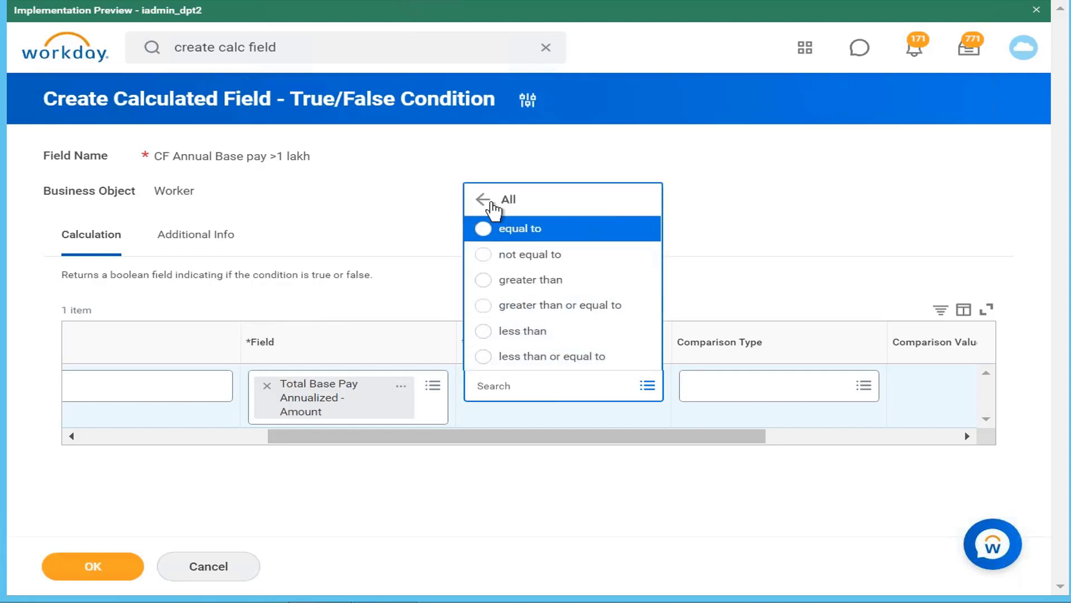
click(481, 206)
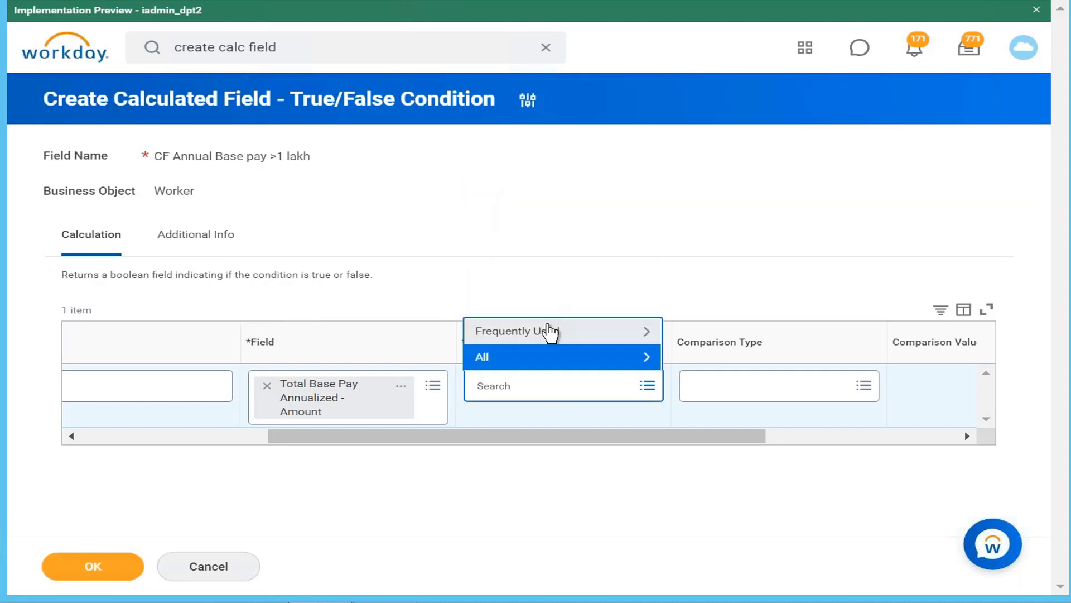
click(553, 334)
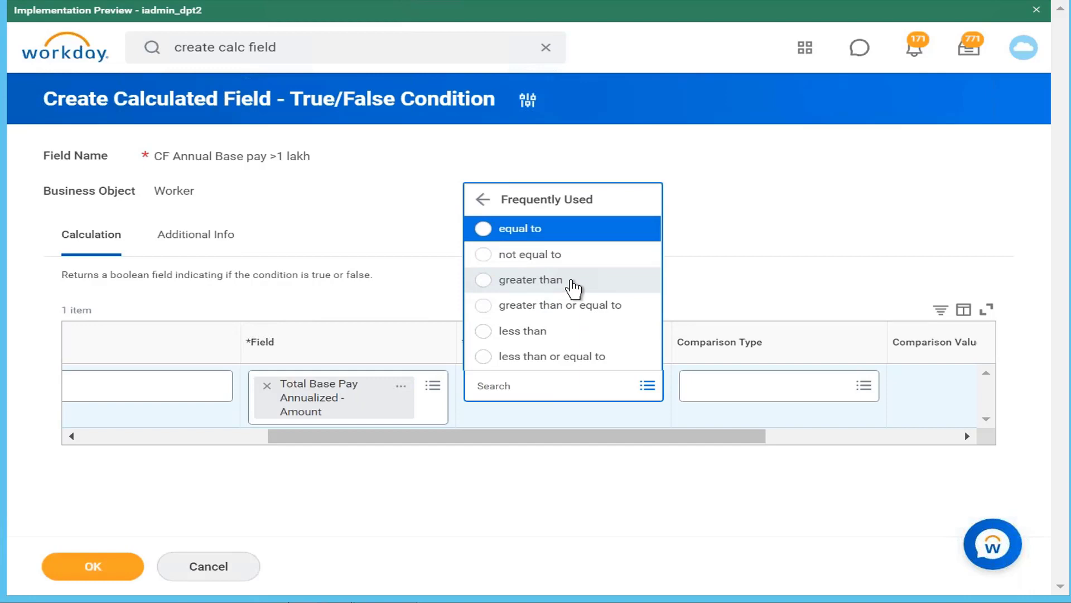
click(573, 287)
Enter 100000 as the condition's comparison value
drag(760, 438, 840, 438)
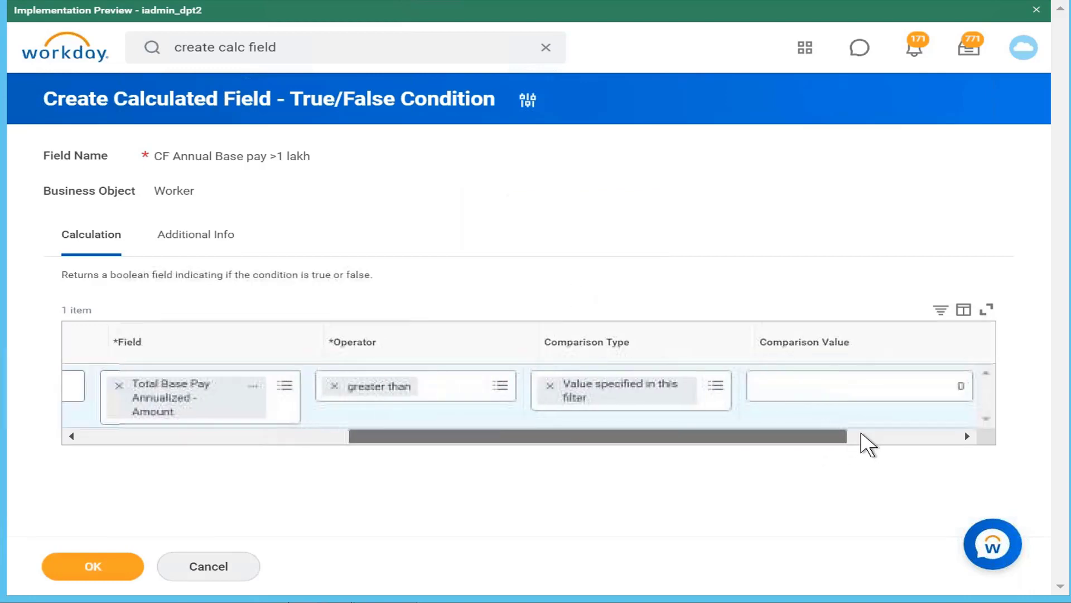
click(777, 385)
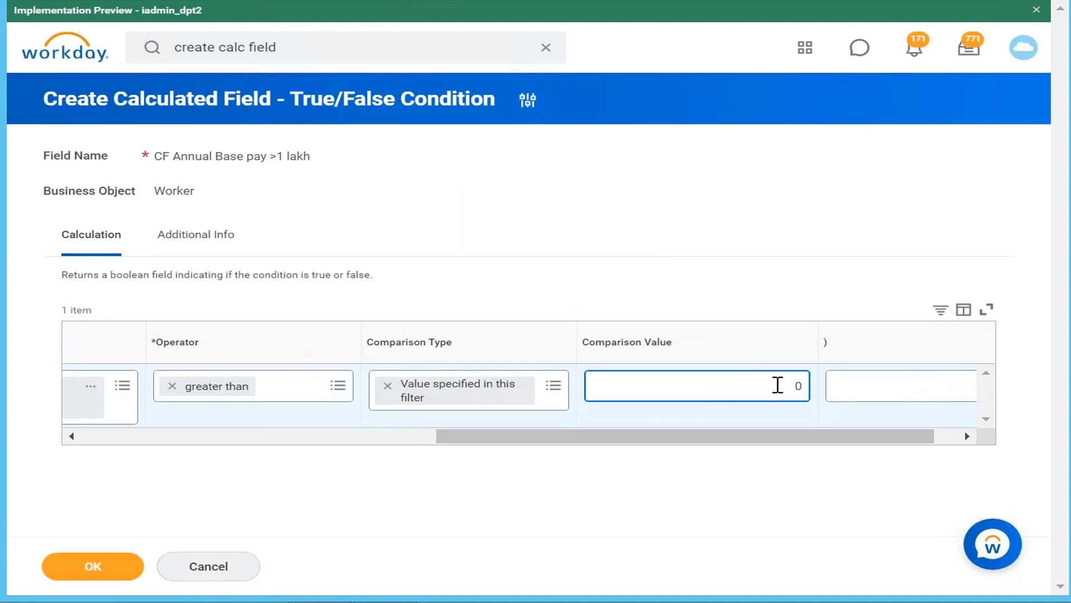
text(100000)
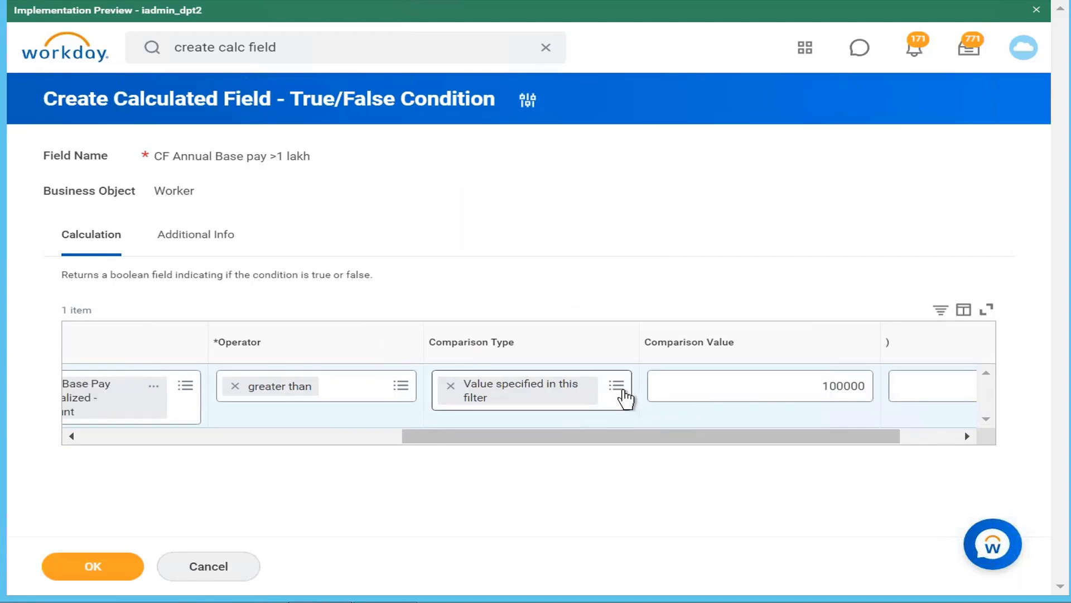
Try the comparison type Value from another field and search the comparison fields for "amount"
click(624, 396)
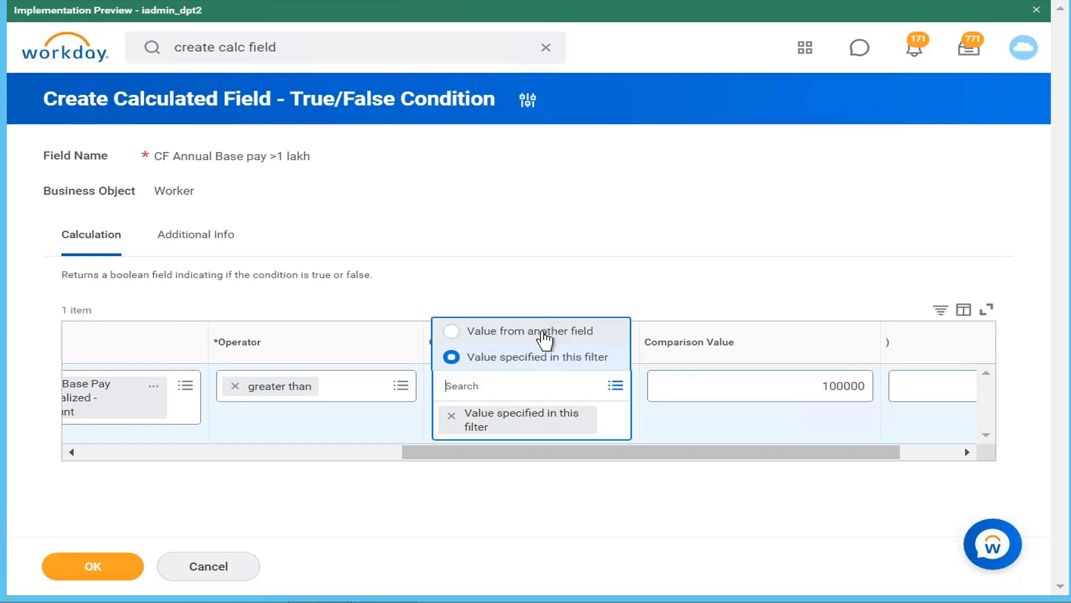
click(544, 331)
click(775, 395)
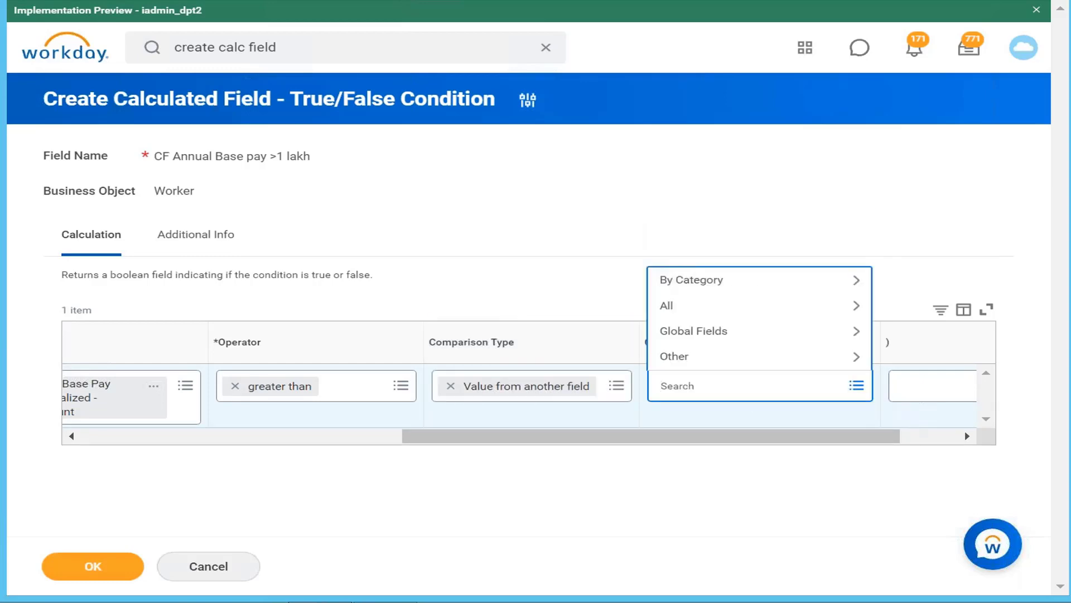
text(amount)
key(Return)
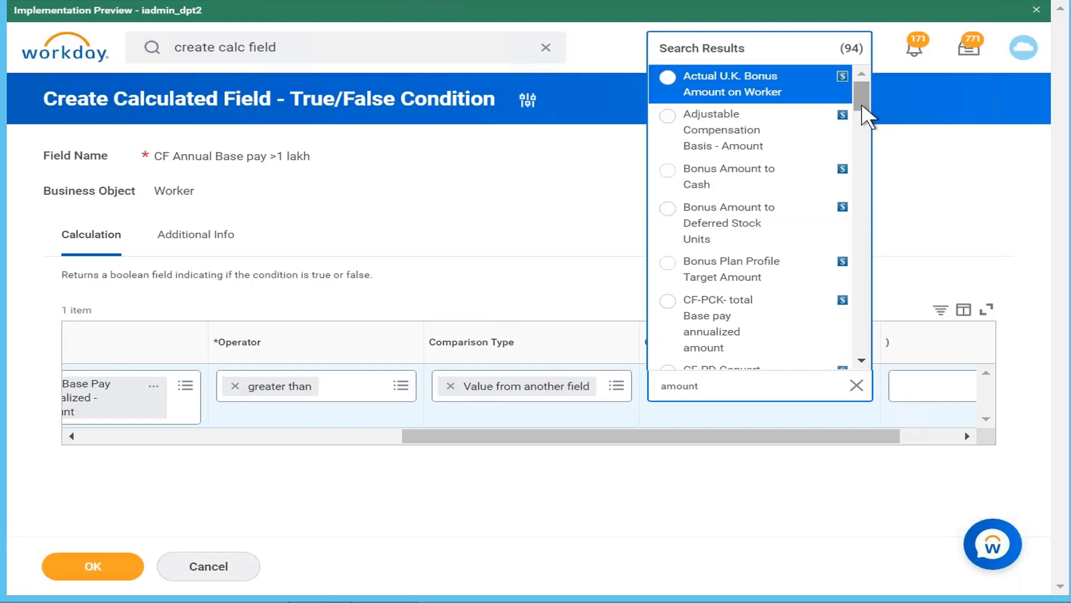
scroll(865, 114, down, 1)
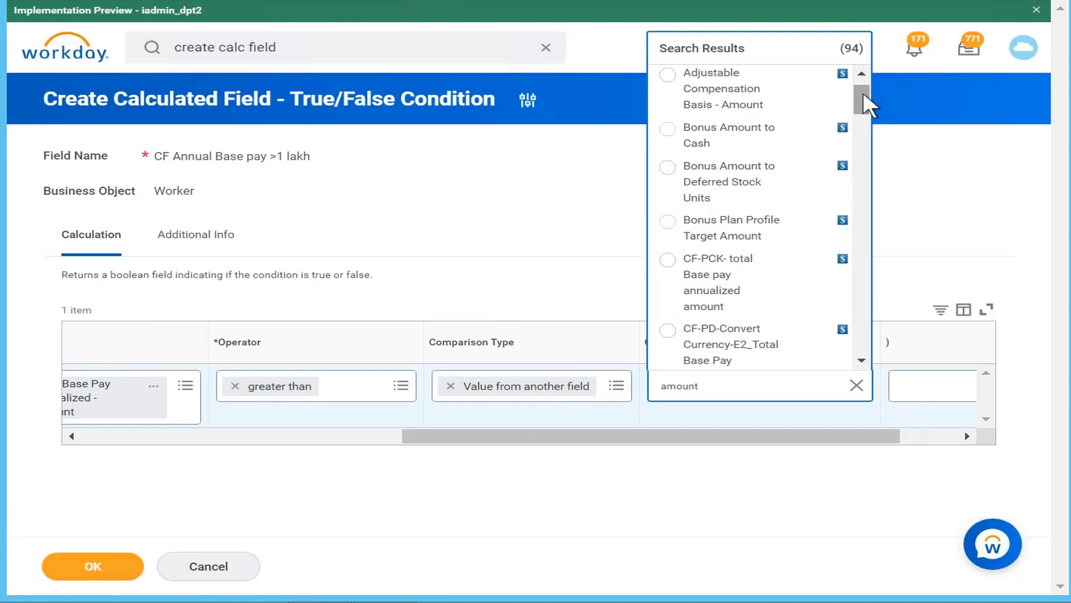
Set the comparison type to Value specified in this filter with comparison value 100000, and save the calculated field
click(616, 385)
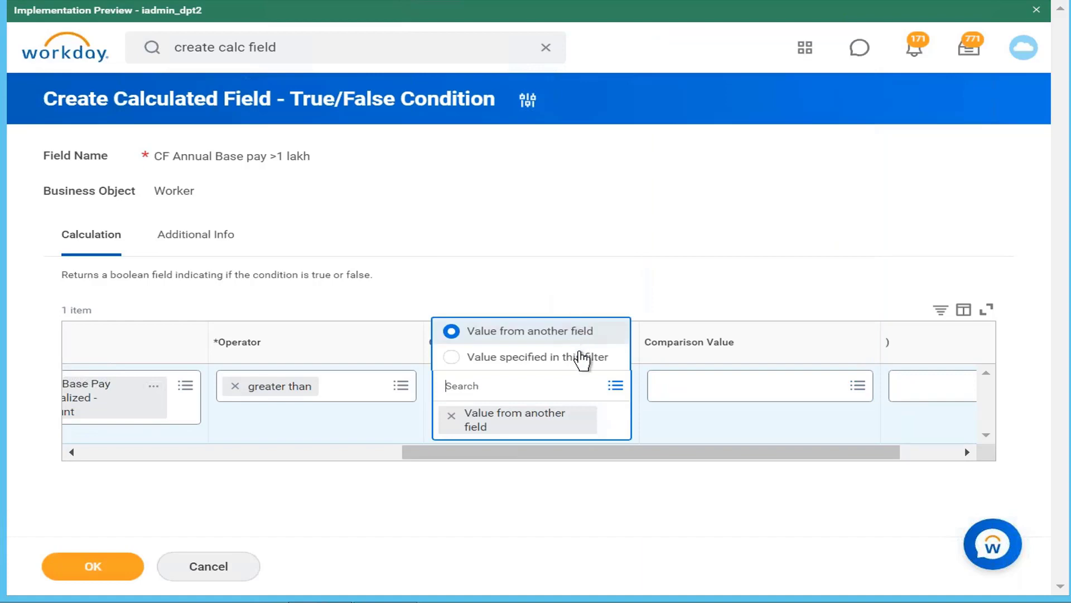
click(582, 357)
click(828, 394)
text(100000)
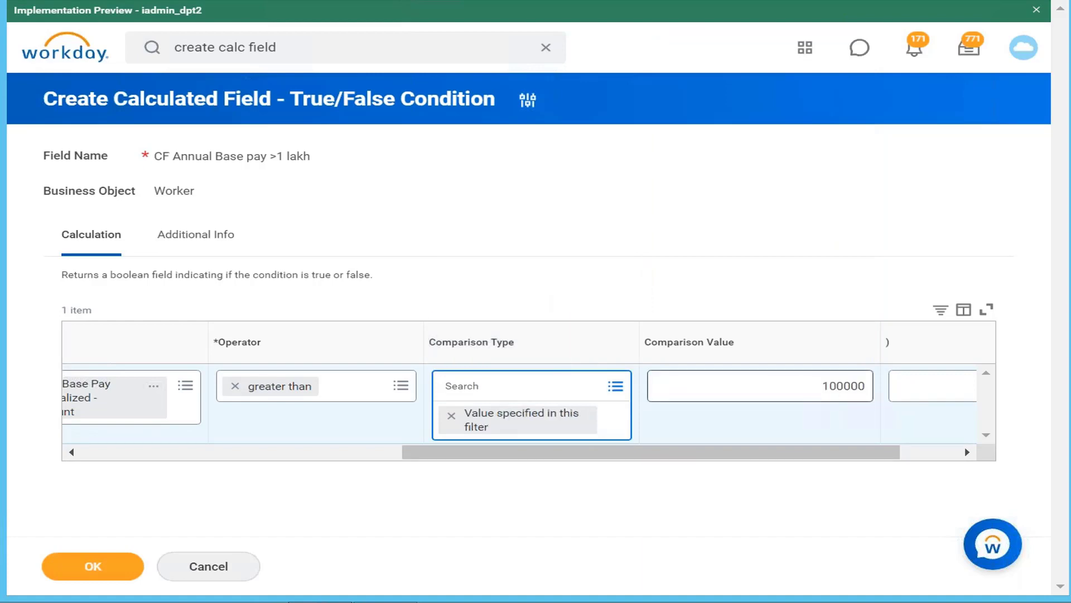
drag(748, 440, 394, 437)
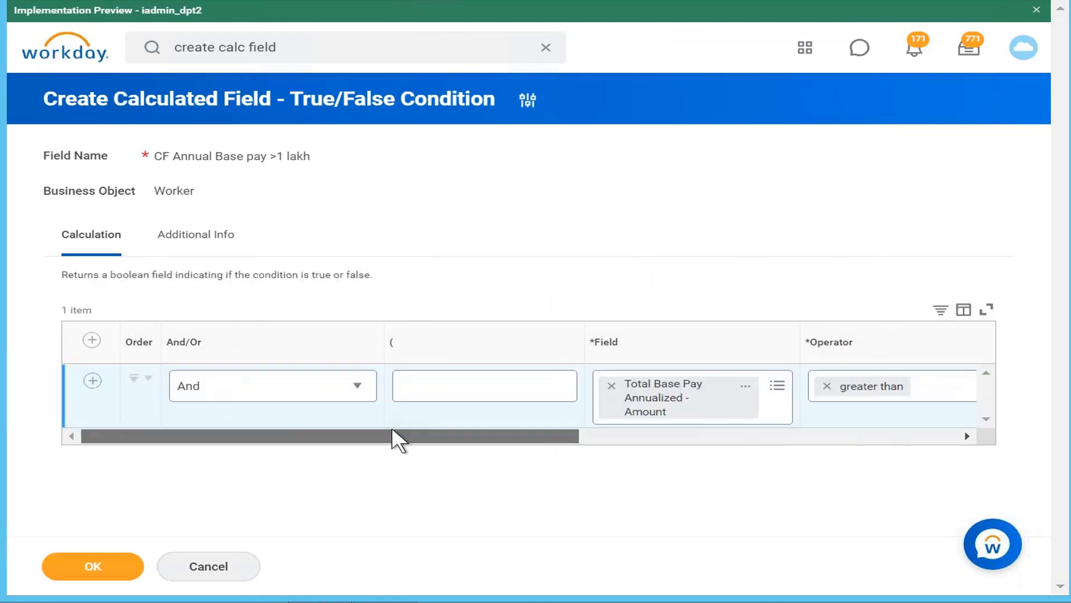
click(92, 572)
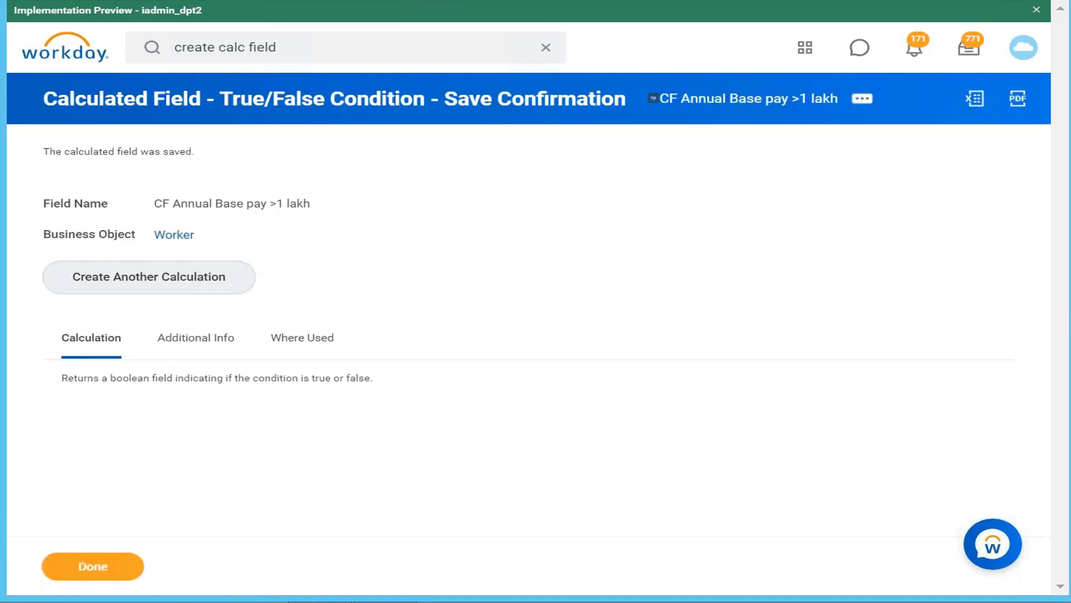
Check the second salary condition in the notes, and start another calculated field named "CF Annual Base pay 1 lakh to 2 lakh"
click(386, 601)
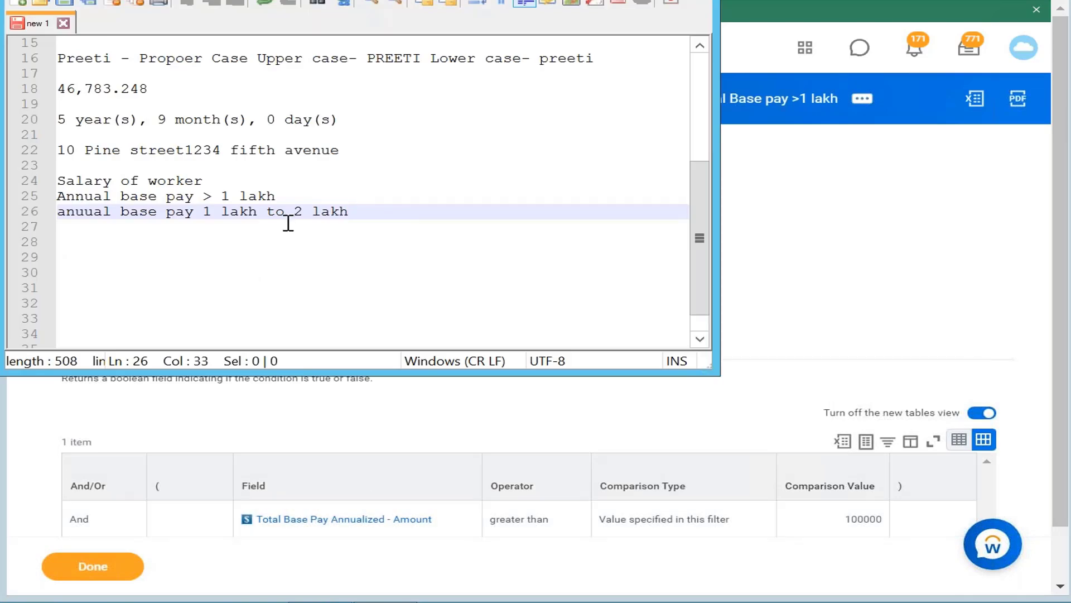
key(alt+Tab)
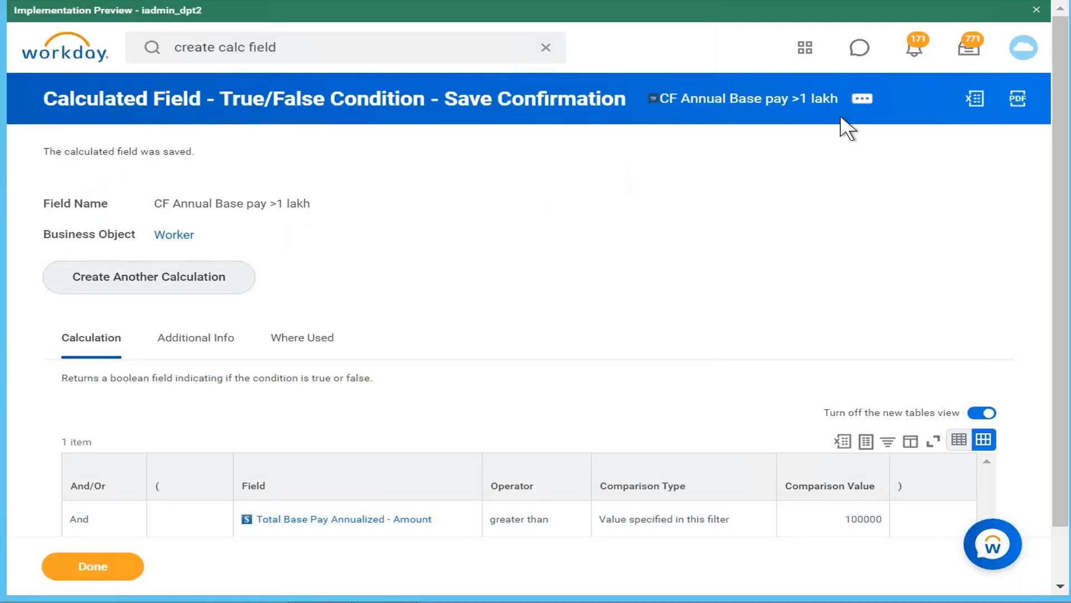
click(157, 286)
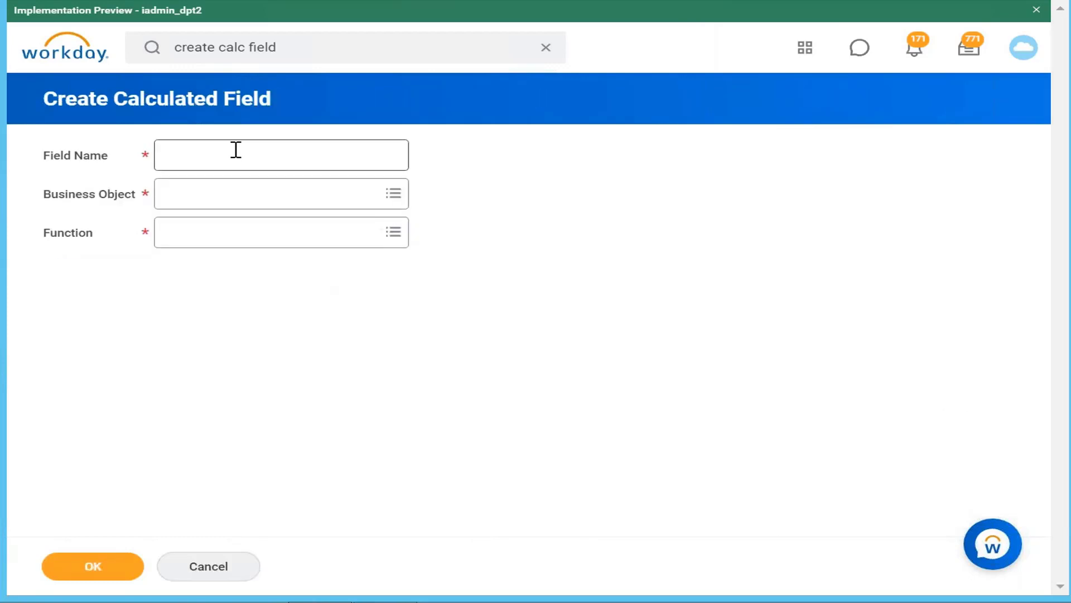
click(236, 151)
text(CF An)
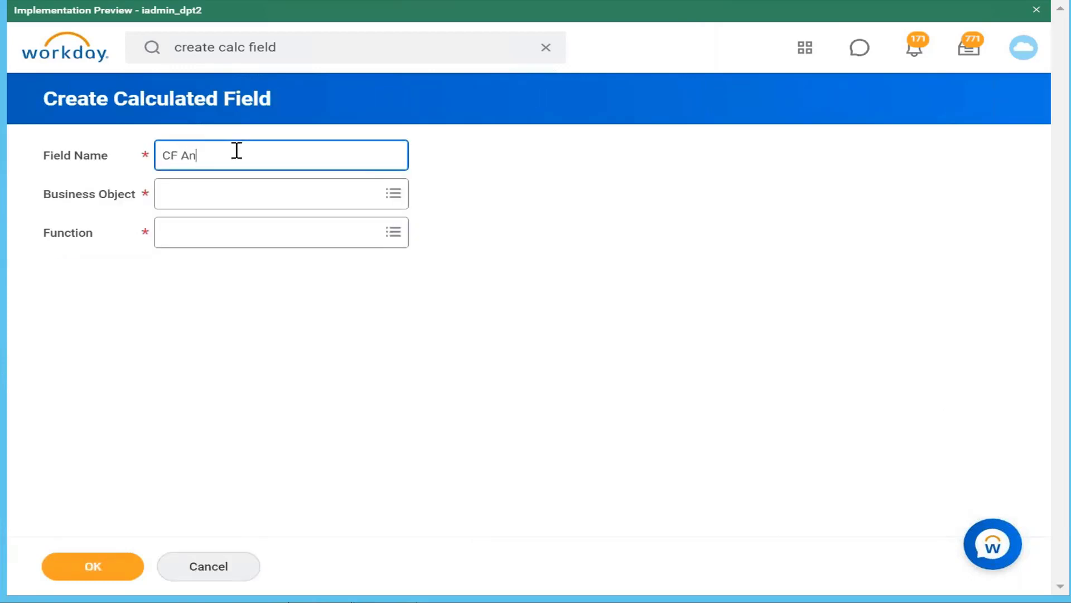
text(nual Base pay 1 lakh to 2 la)
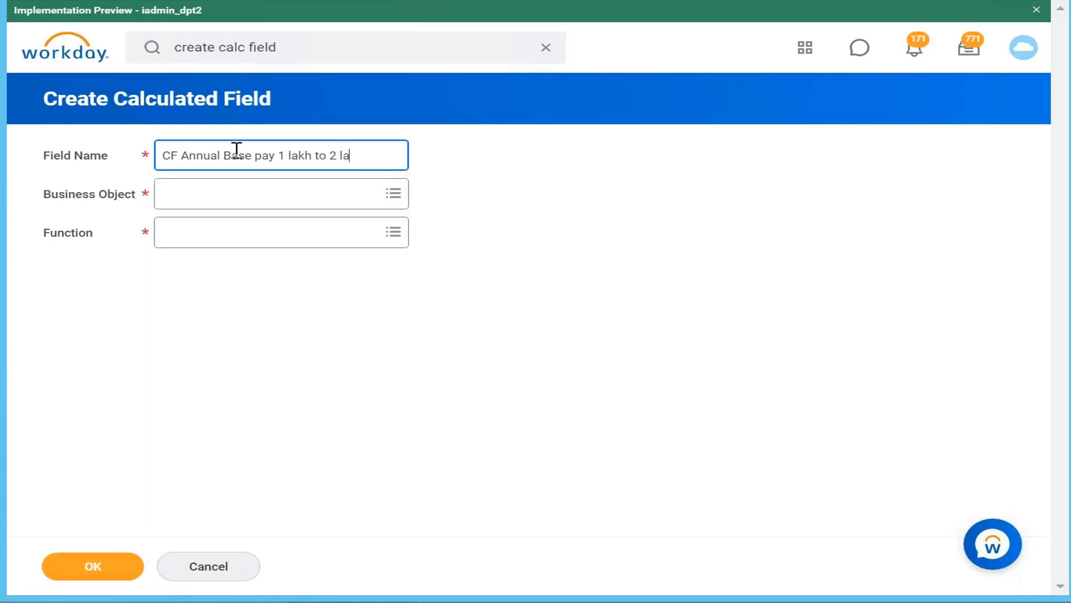
text(kh)
Set the new field's business object to Worker and function to True/False Condition, and continue to its condition setup
click(250, 204)
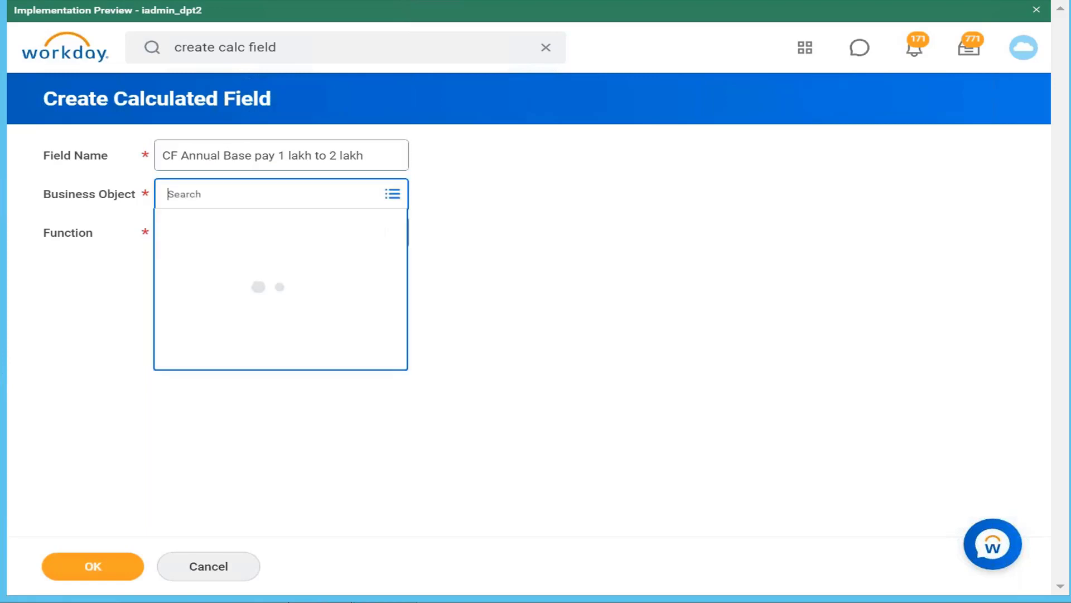
text(worker)
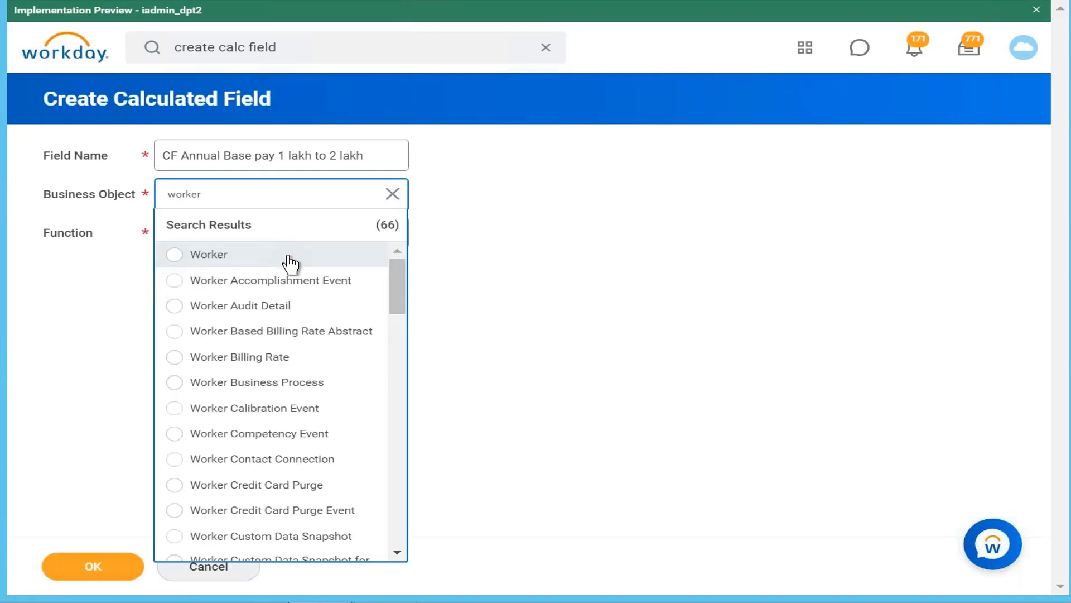
click(285, 256)
click(300, 266)
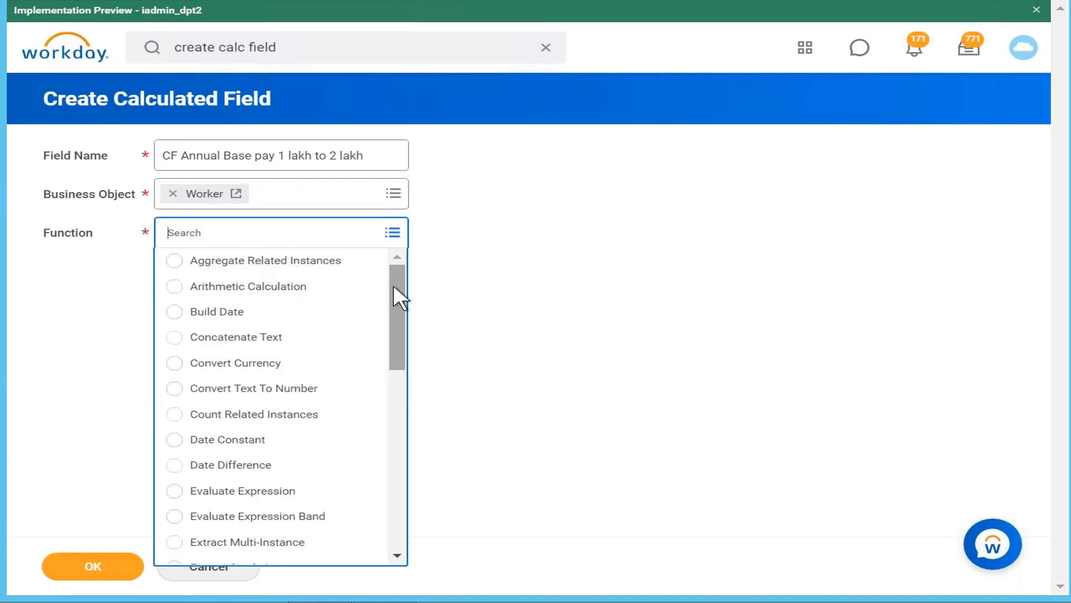
drag(393, 284, 330, 545)
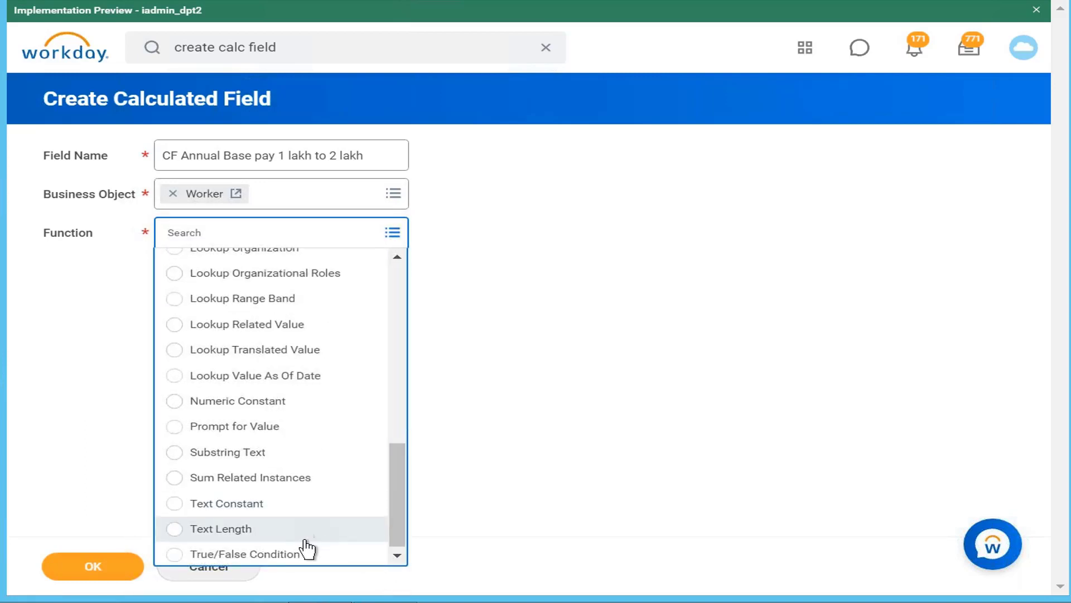
click(291, 555)
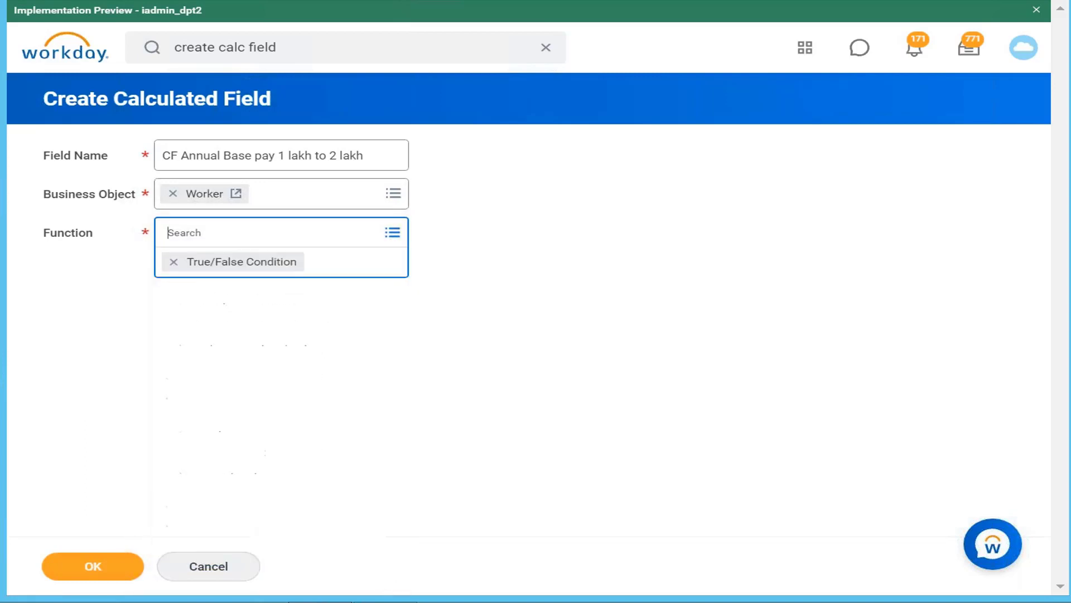
click(99, 566)
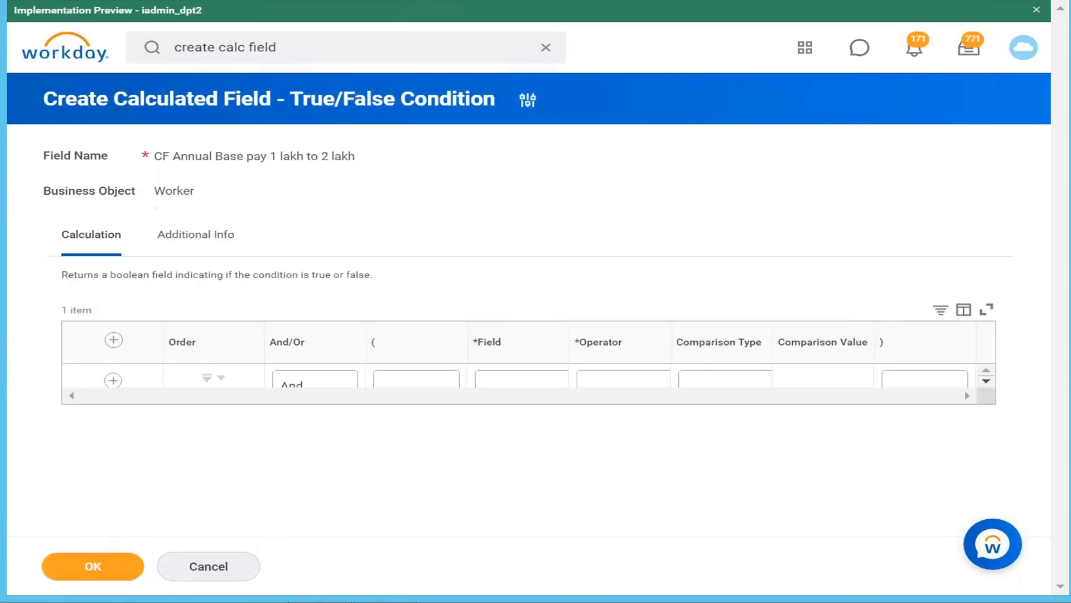
Search the condition's fields for "annual base pay" and choose Total Base Pay Annualized - Amount
click(646, 390)
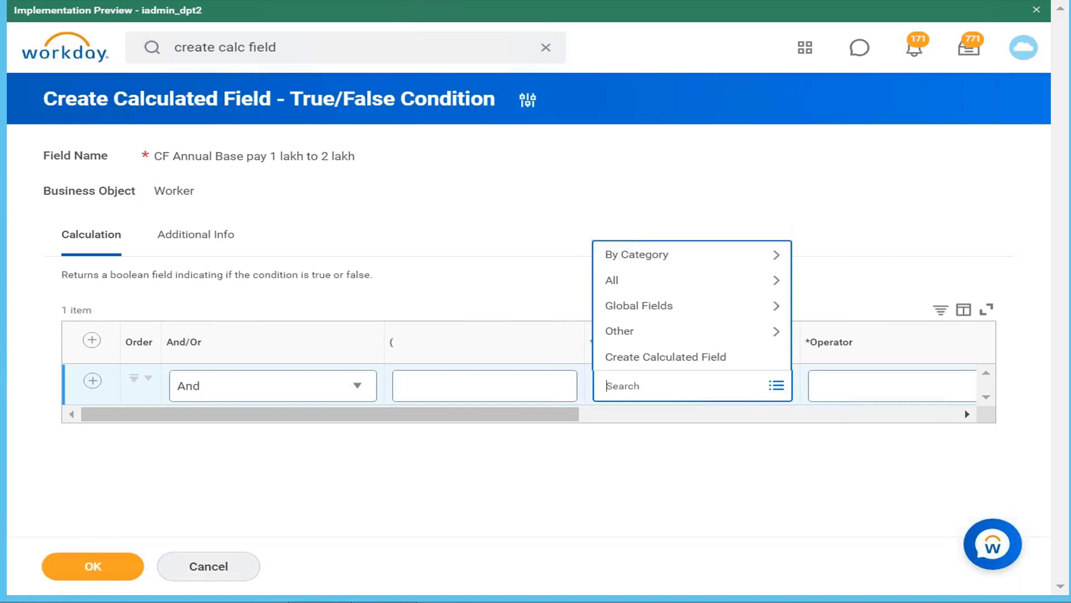
text(annual base pay)
key(Return)
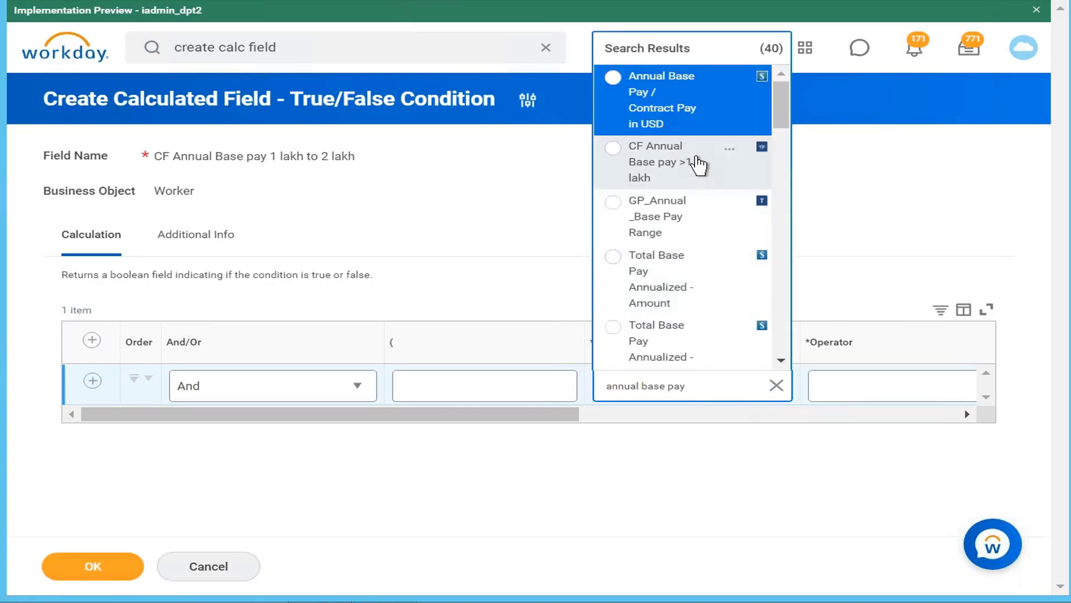
click(770, 104)
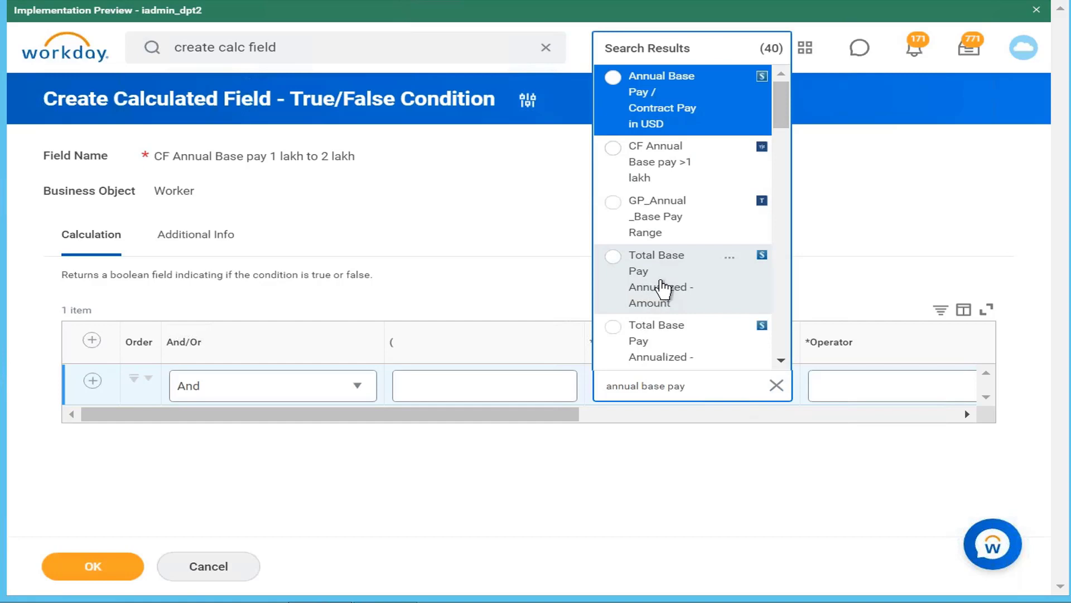
click(664, 288)
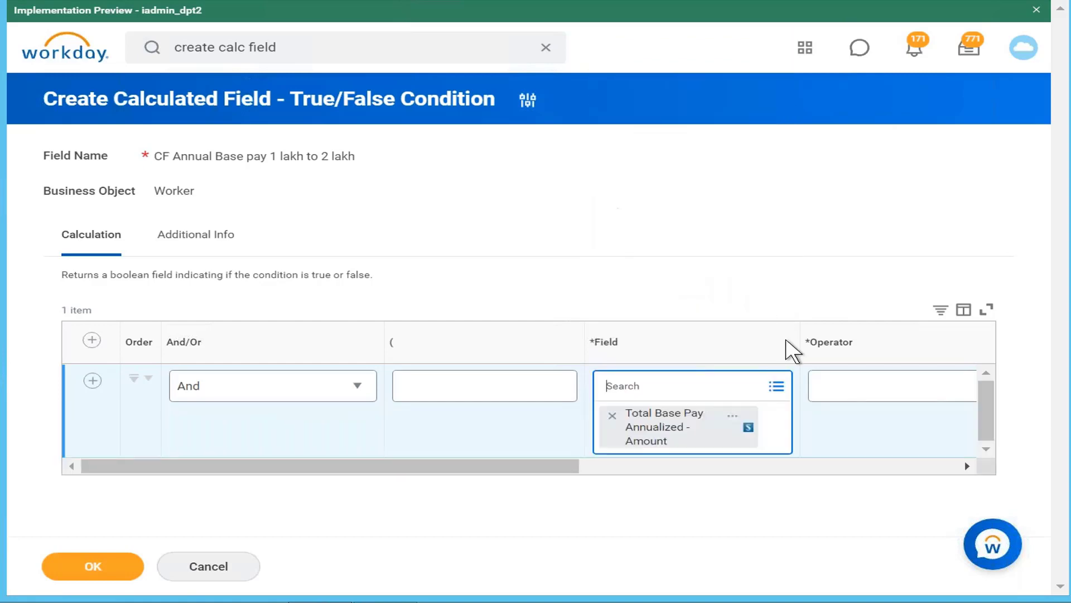
Set the first condition's operator to greater than or equal to, with a comparison value of 100000
click(875, 393)
click(878, 334)
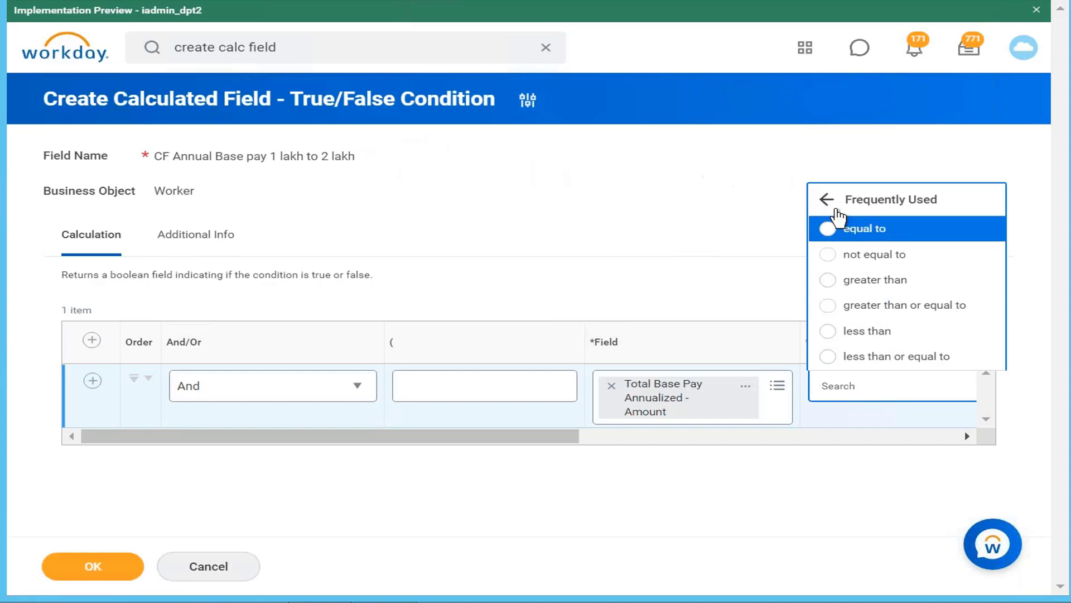
click(899, 307)
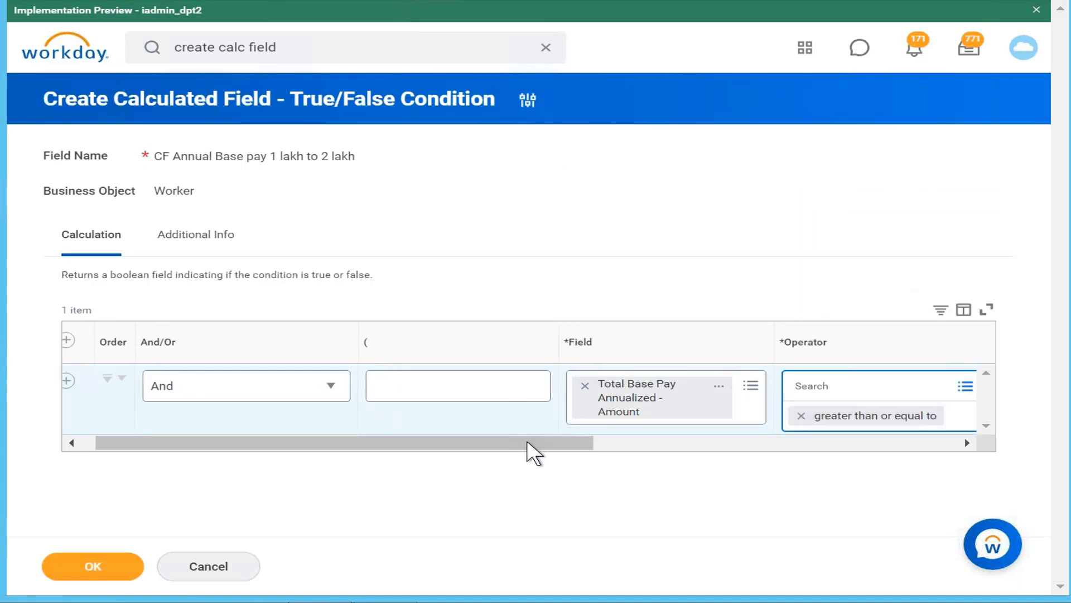
drag(530, 438, 818, 471)
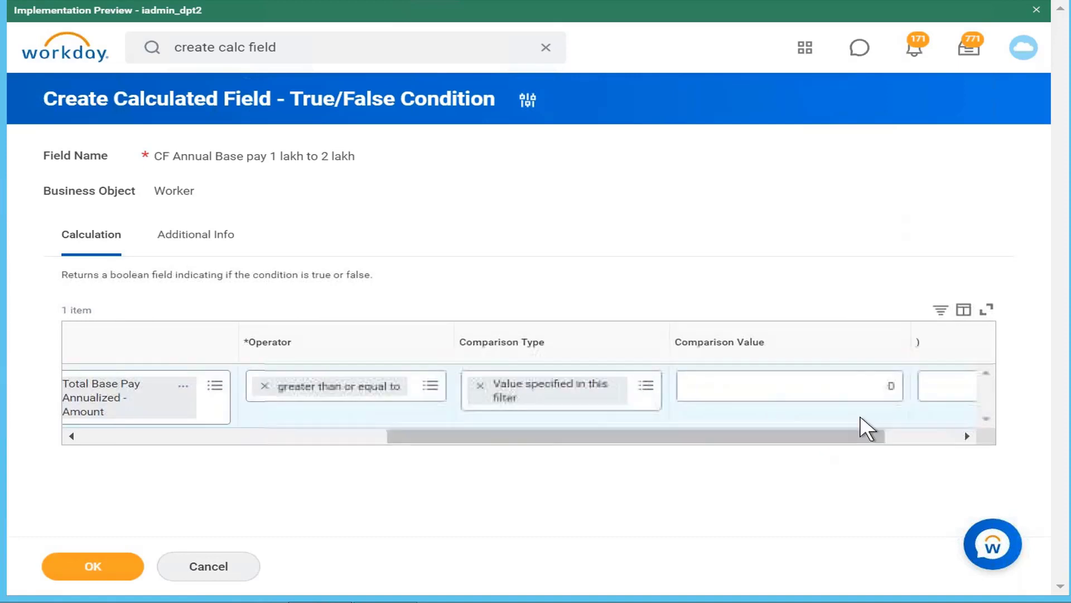
click(885, 387)
text(10)
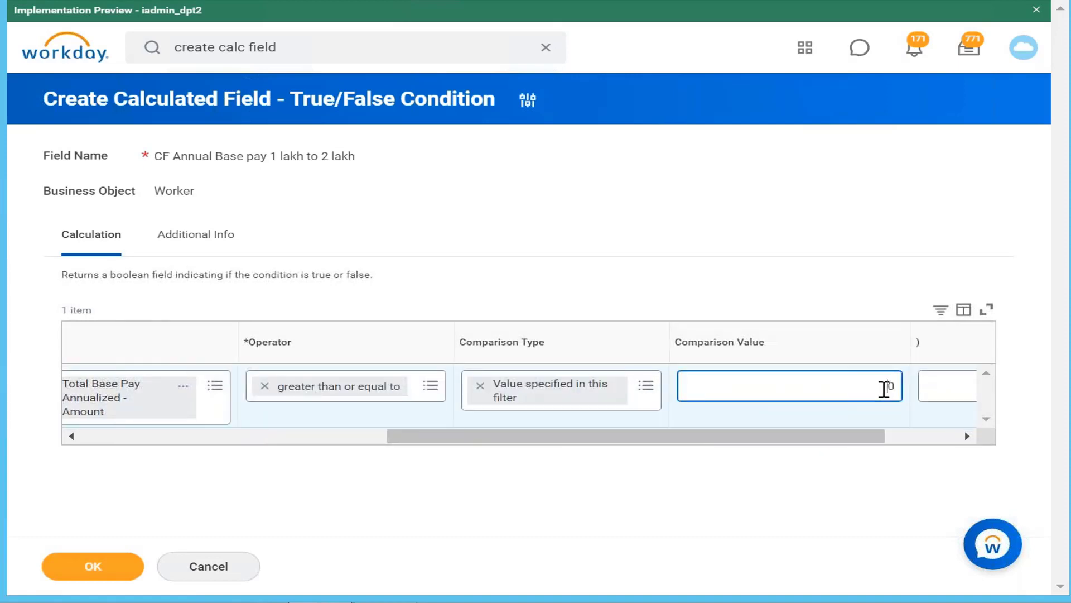
text(0000)
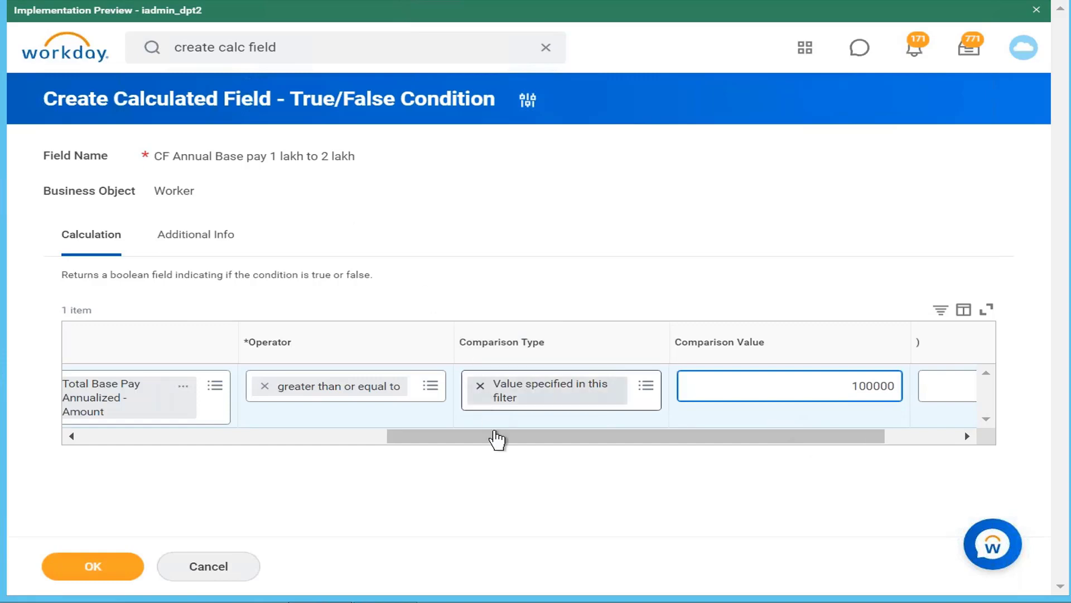
Add a second condition row and set its field to Total Base Pay Annualized - Amount by searching for "total annual base"
drag(497, 439, 111, 443)
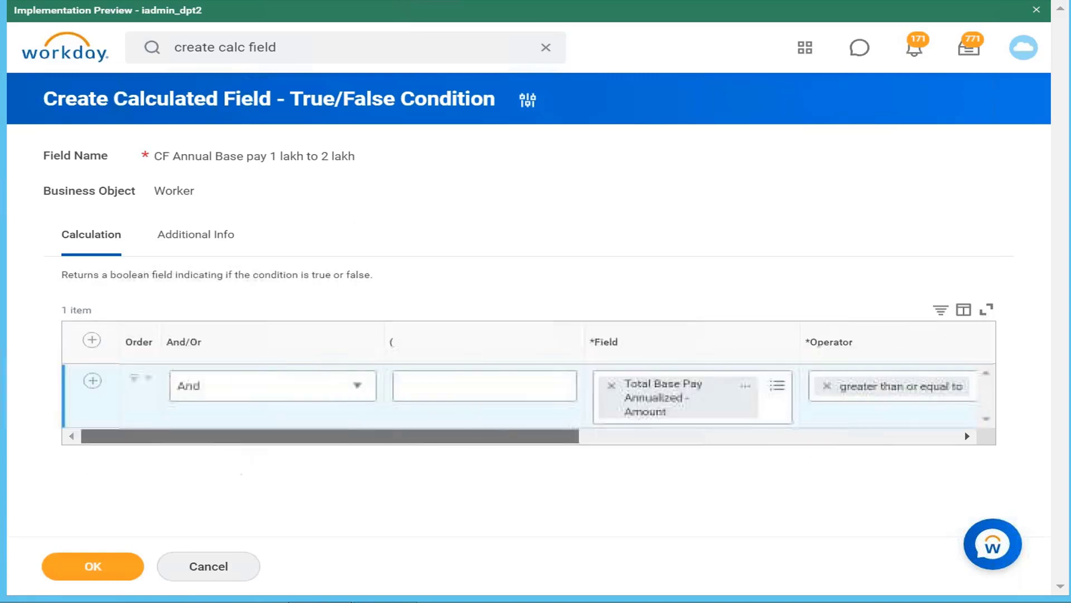
click(91, 382)
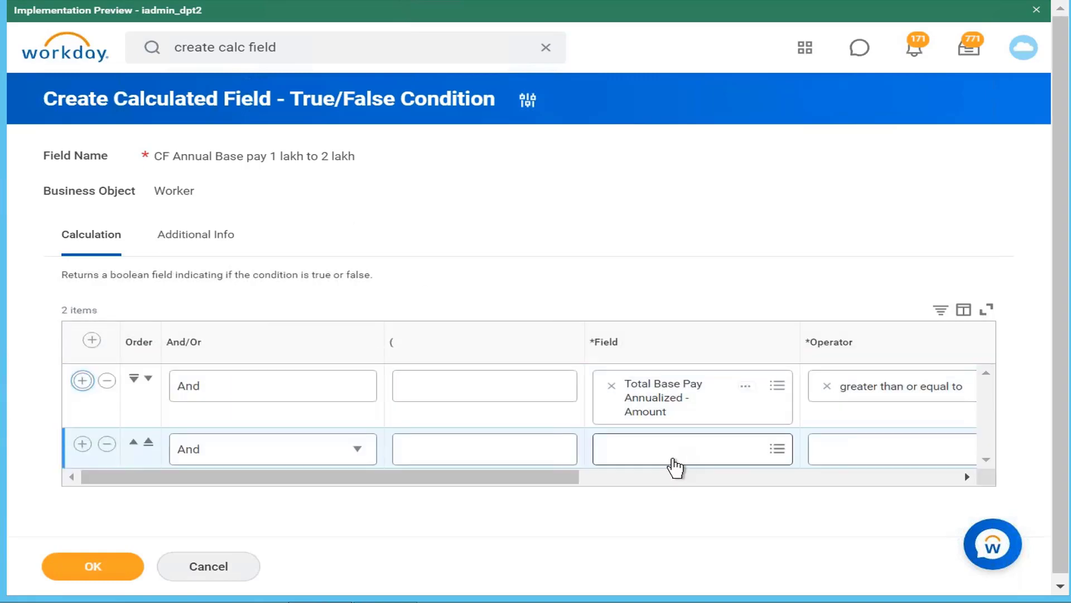
click(675, 466)
text(tot)
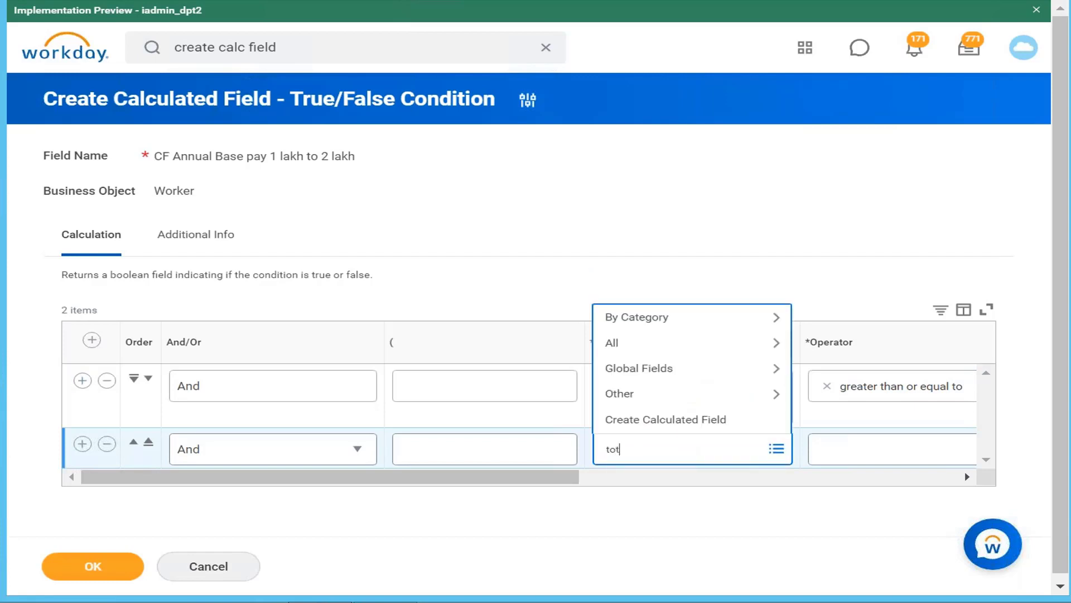
text(al annual base)
key(Return)
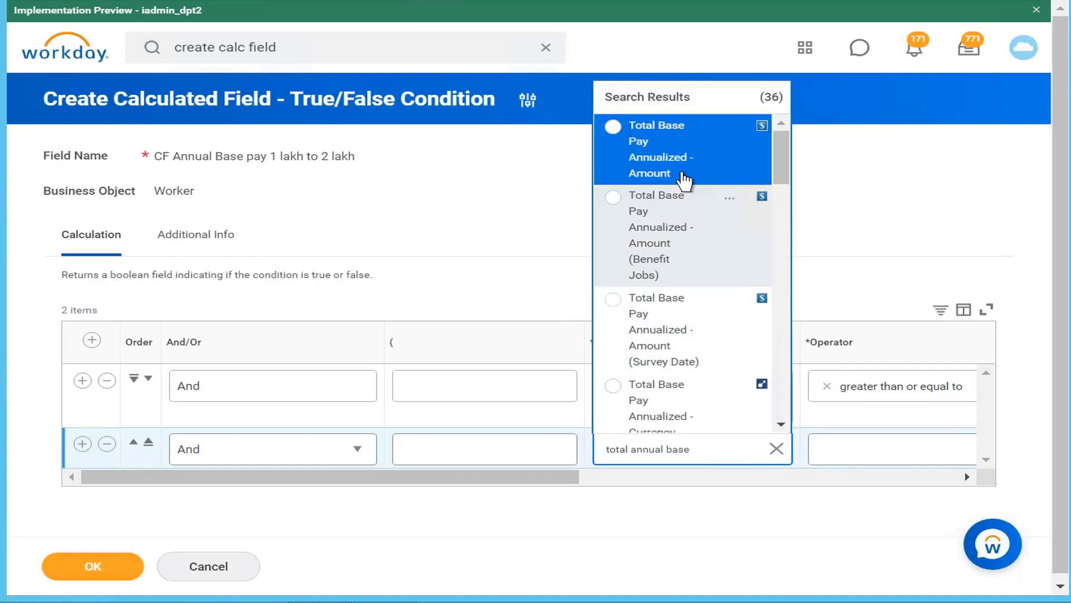
click(680, 165)
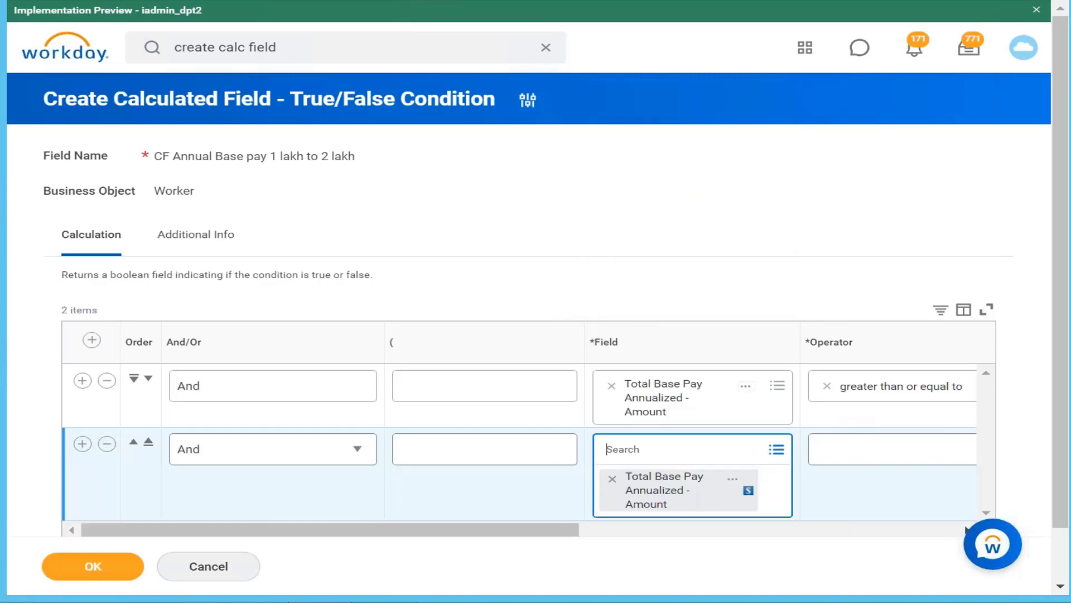
Set the second condition's operator to less than or equal to, with a comparison value of 200000
click(856, 455)
click(911, 396)
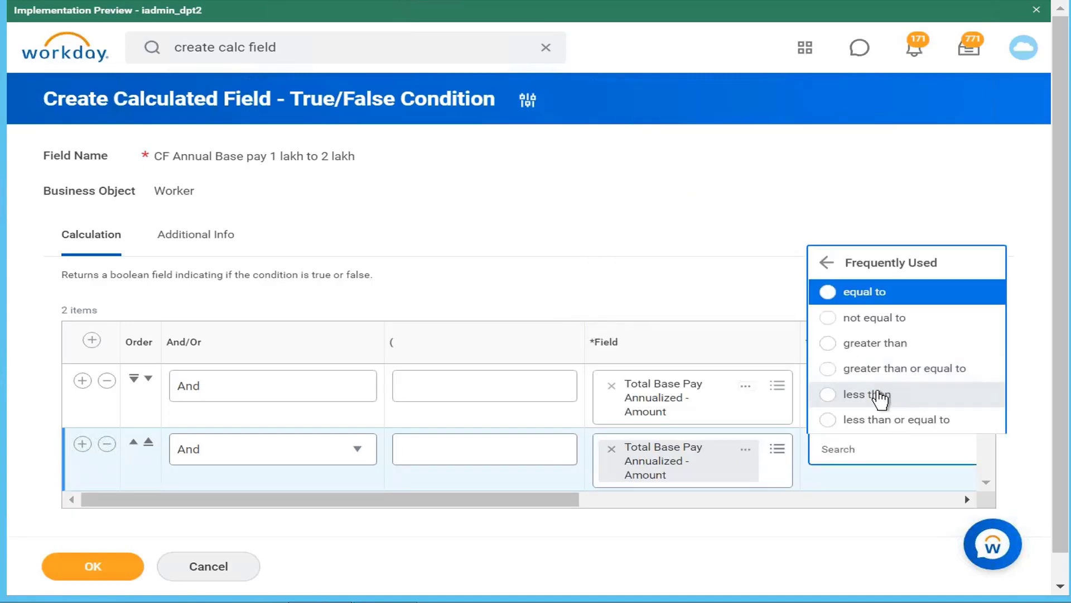
click(884, 423)
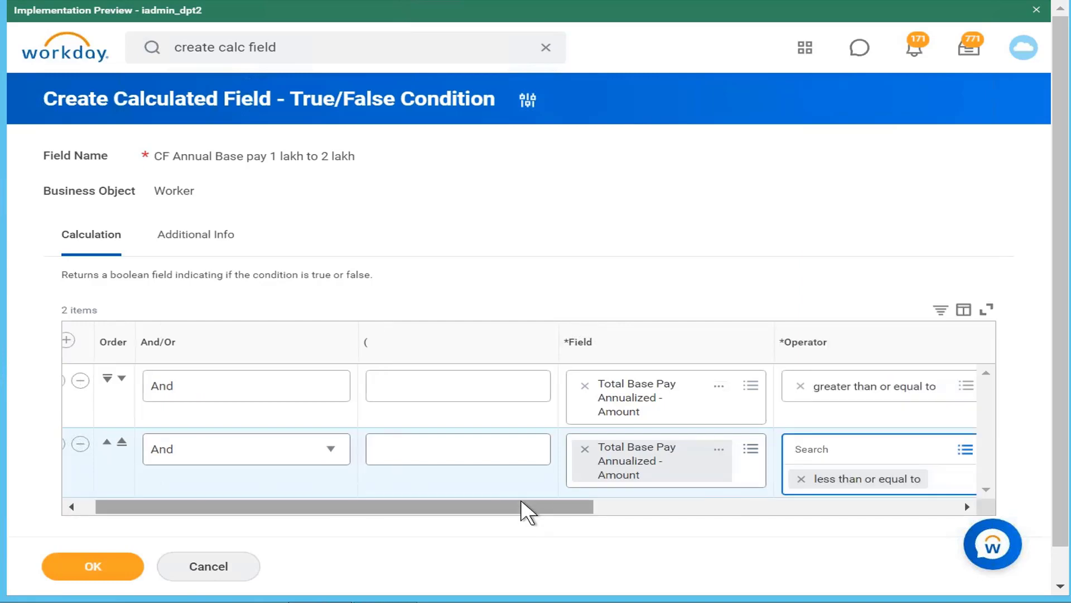
drag(564, 516, 810, 508)
click(928, 451)
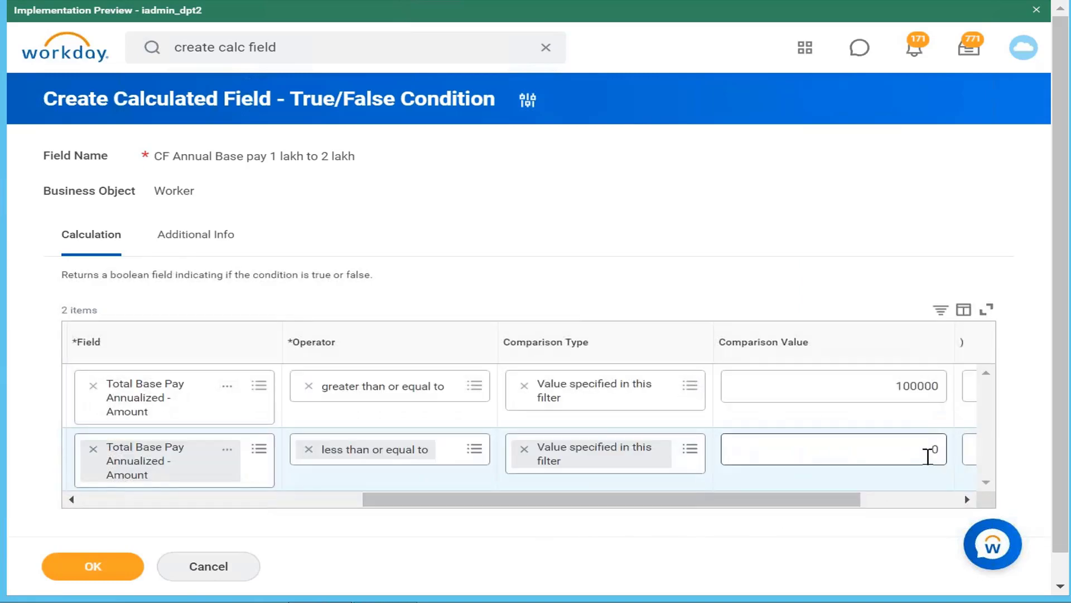
text(200000)
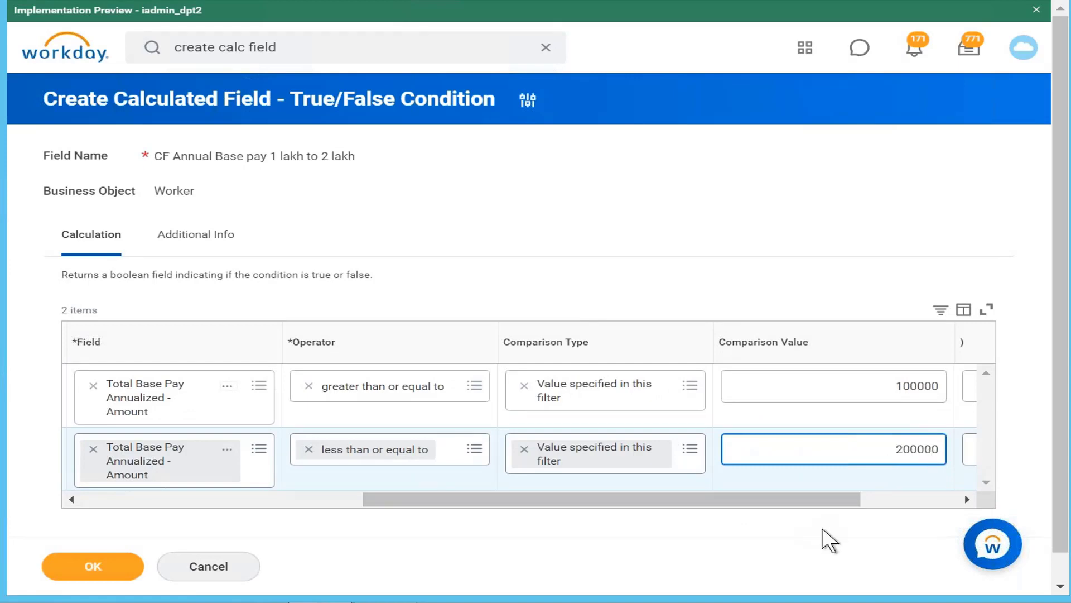
Select And as the connector for the second condition and save the calculated field
drag(785, 497, 5, 501)
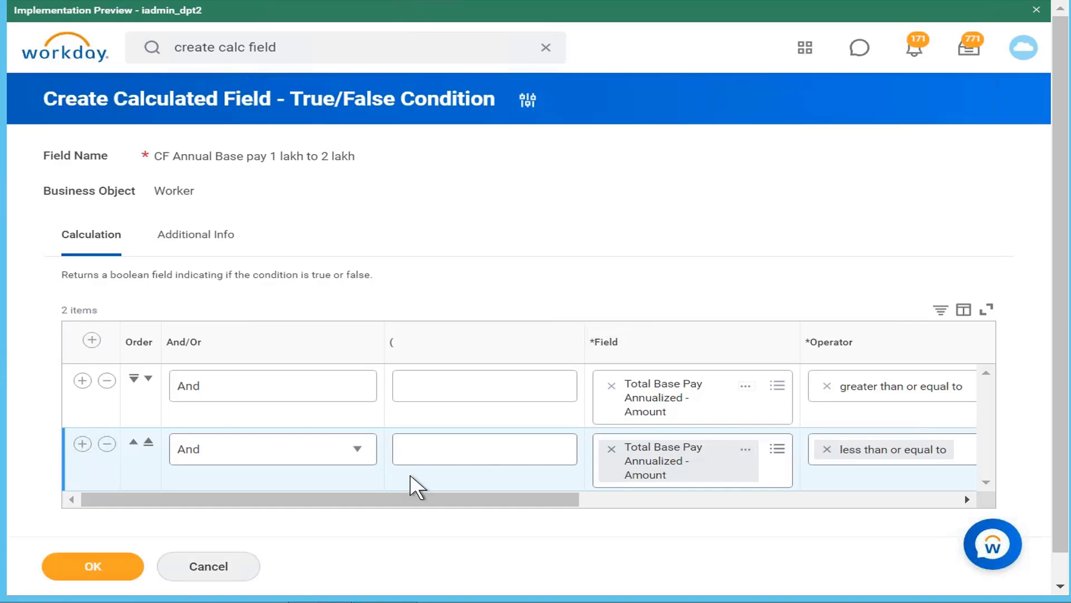
click(336, 451)
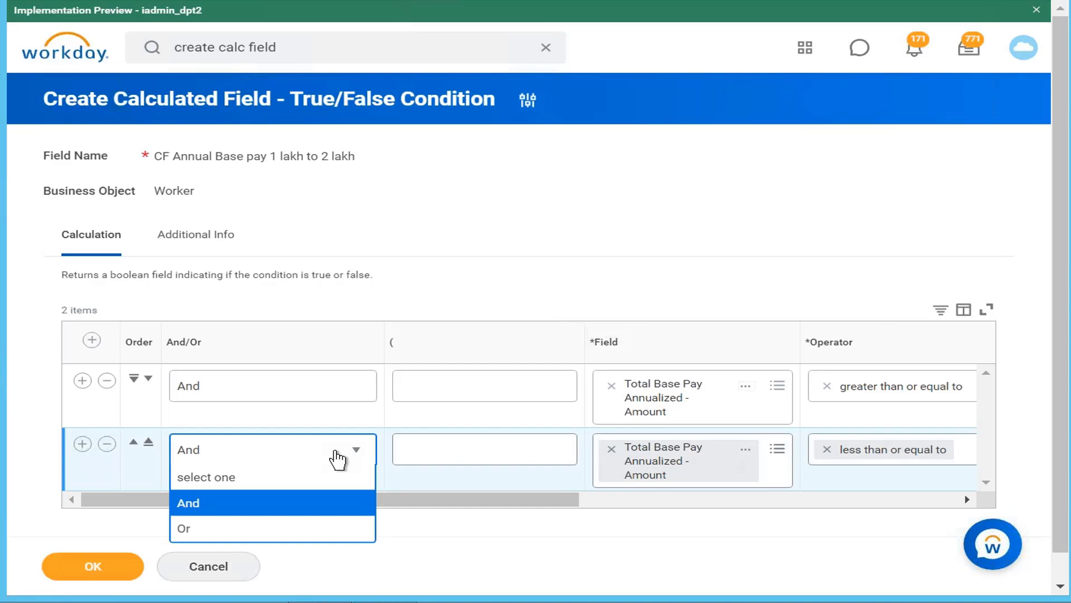
click(288, 513)
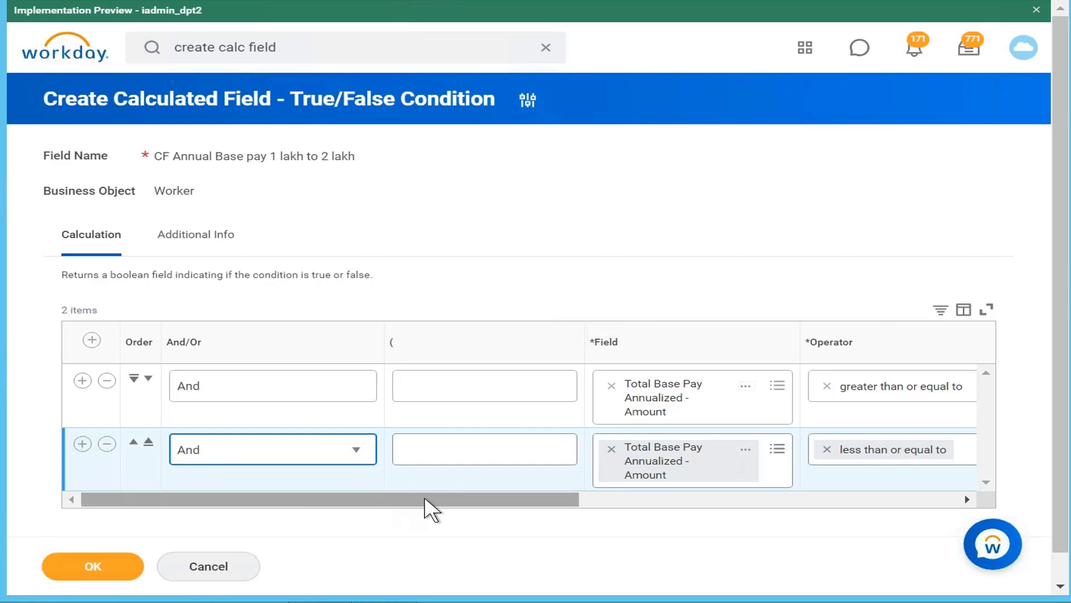
drag(424, 498, 384, 505)
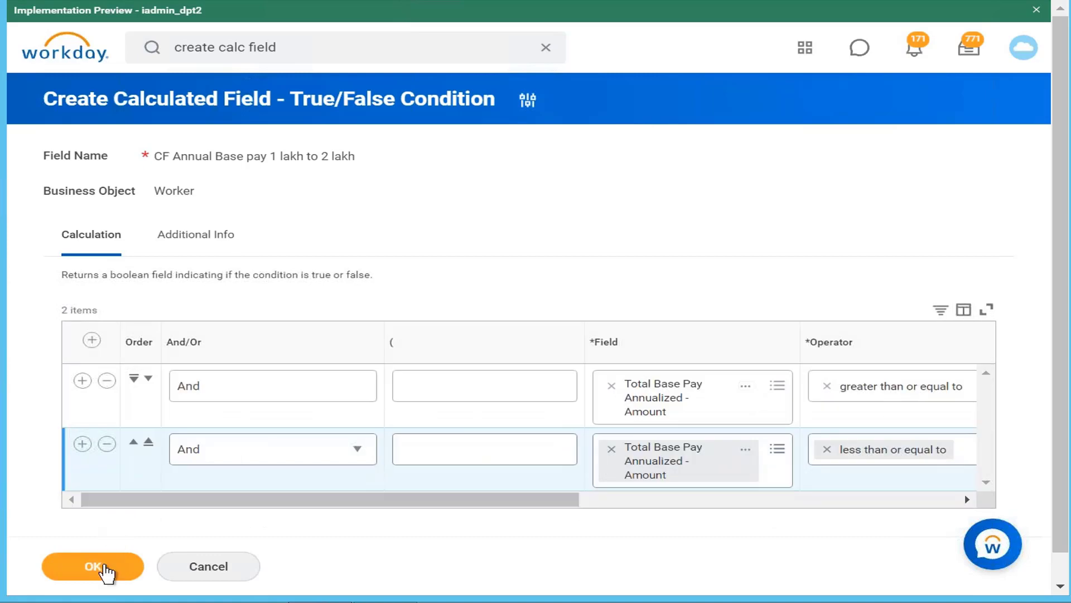
click(111, 572)
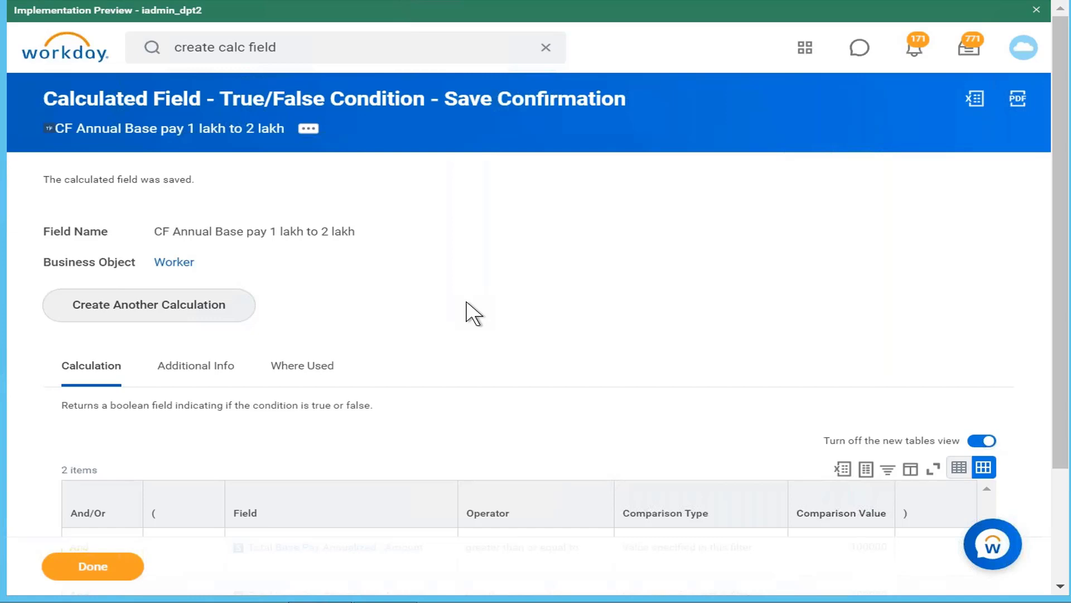
Open the saved calculated field "CF Annual Base pay 1 lakh to 2 lakh" for editing
click(307, 133)
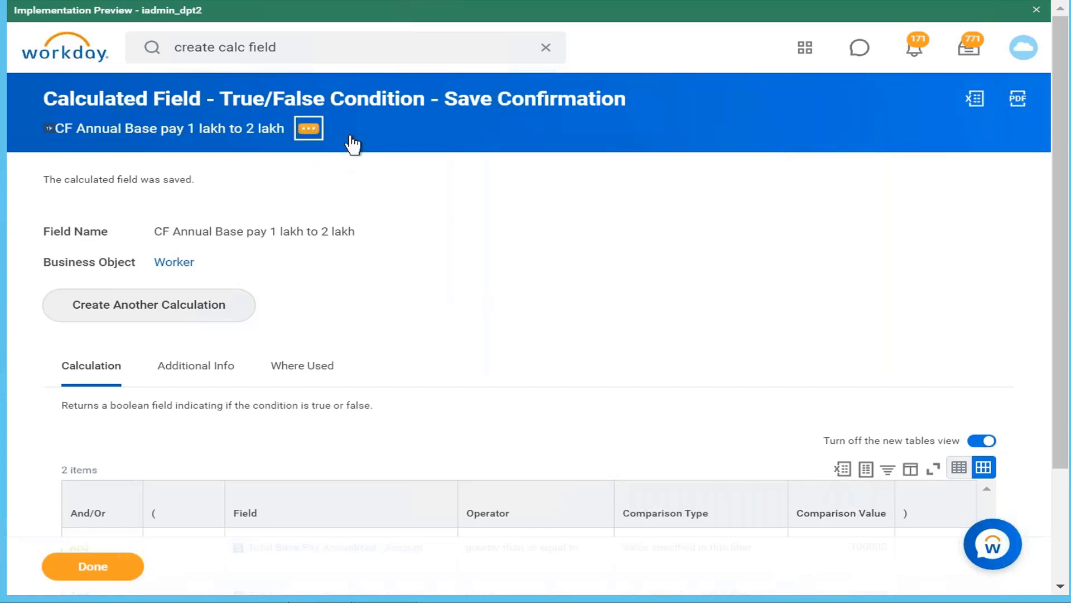
mouse_move(475, 215)
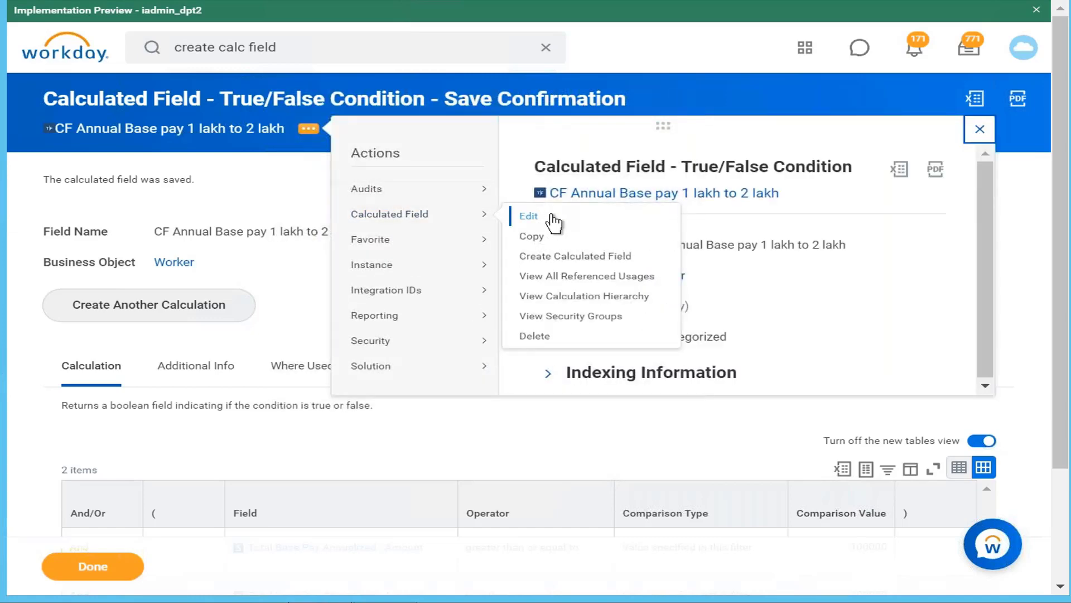
click(531, 219)
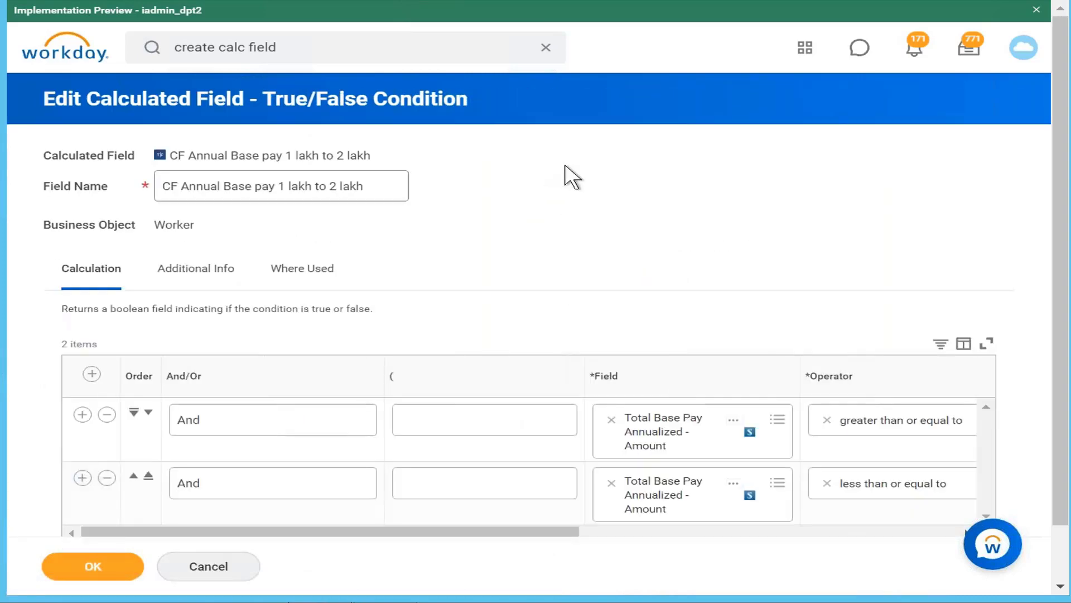
Add a third condition row below the second one and set its field to Management Level
key(ctrl+minus)
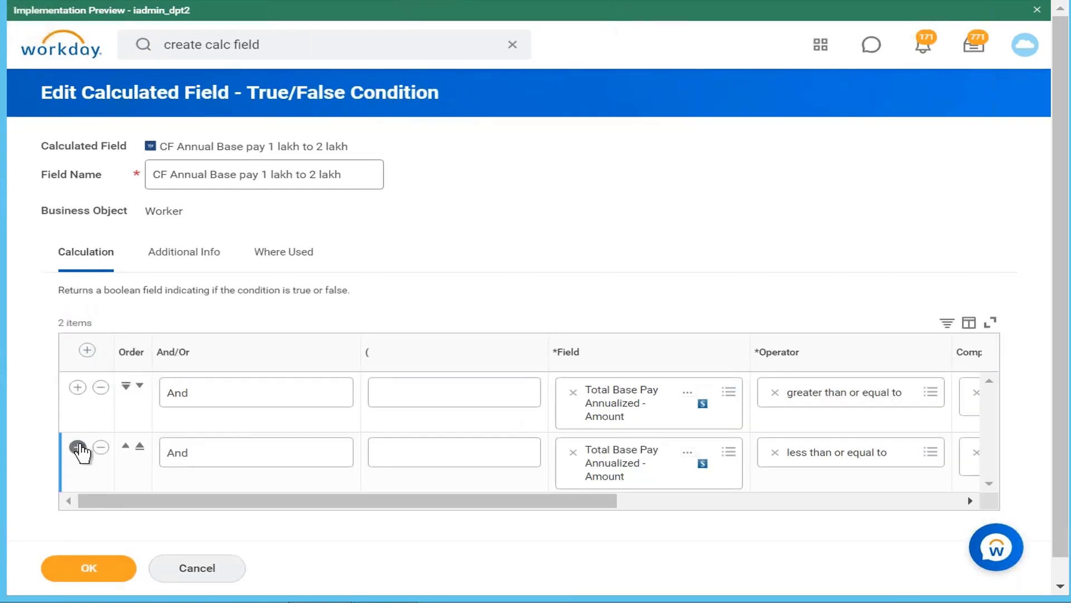
click(78, 447)
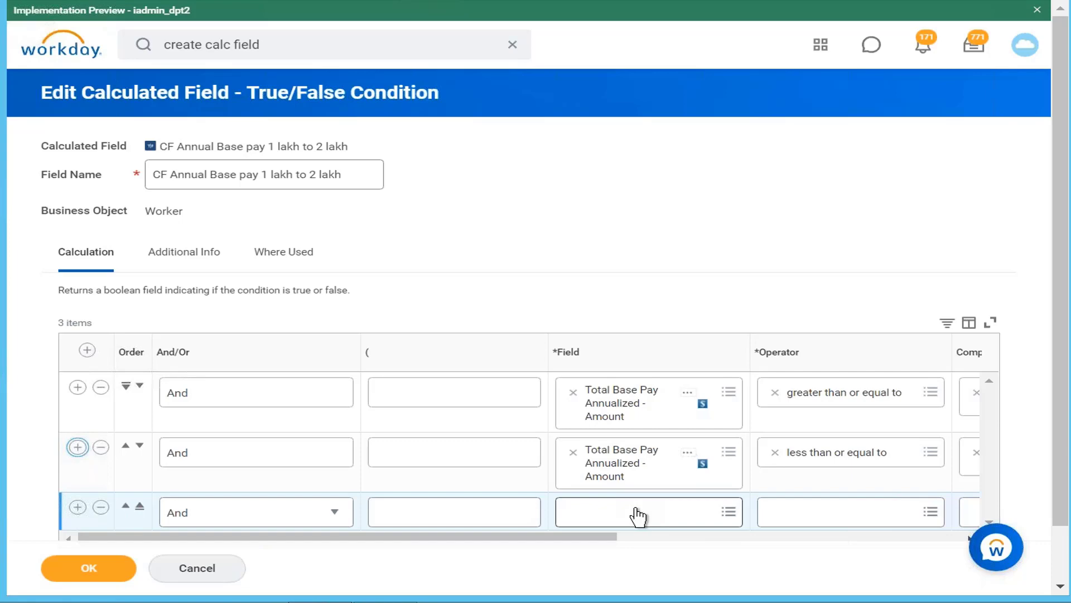
click(637, 517)
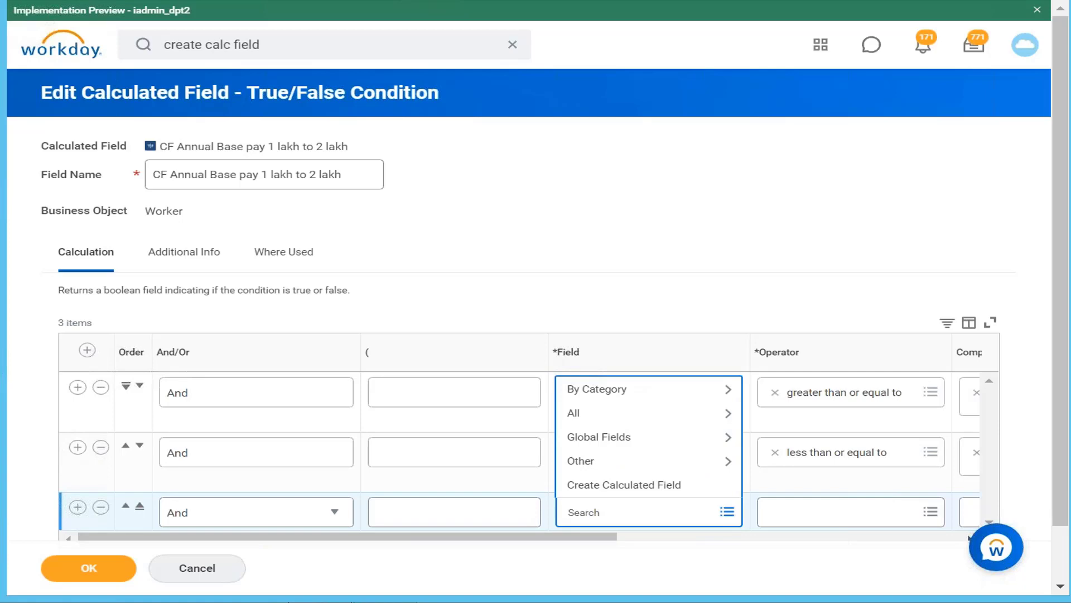
text(management level)
key(Return)
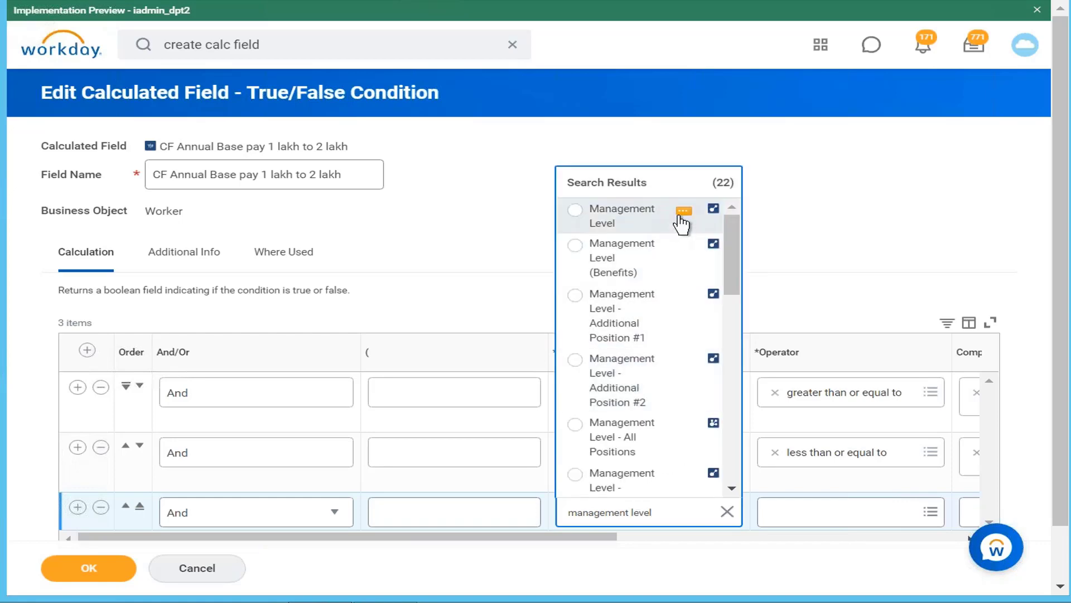
click(682, 212)
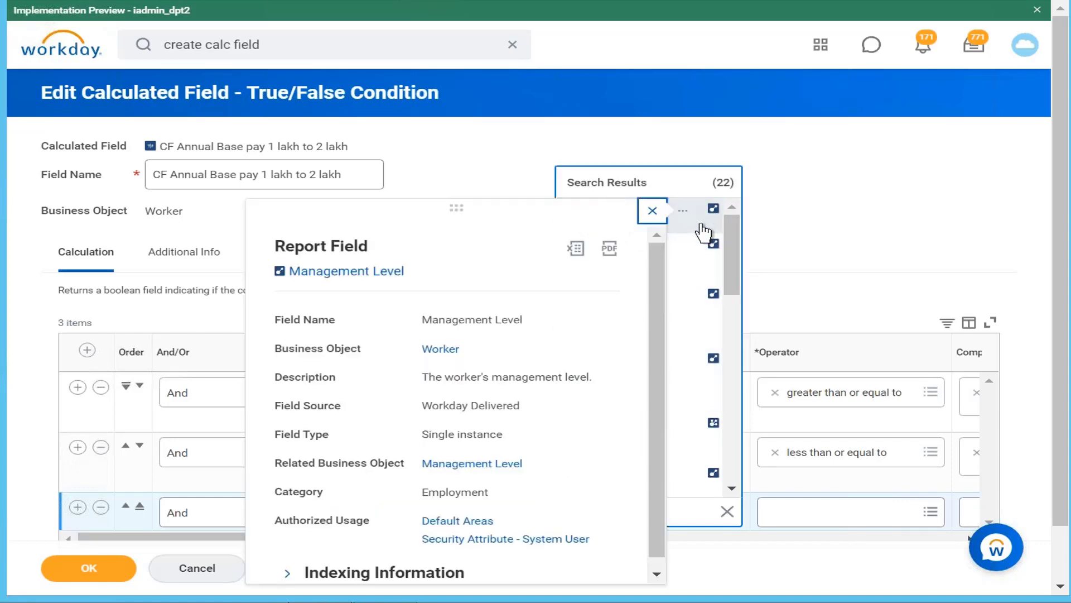
click(701, 225)
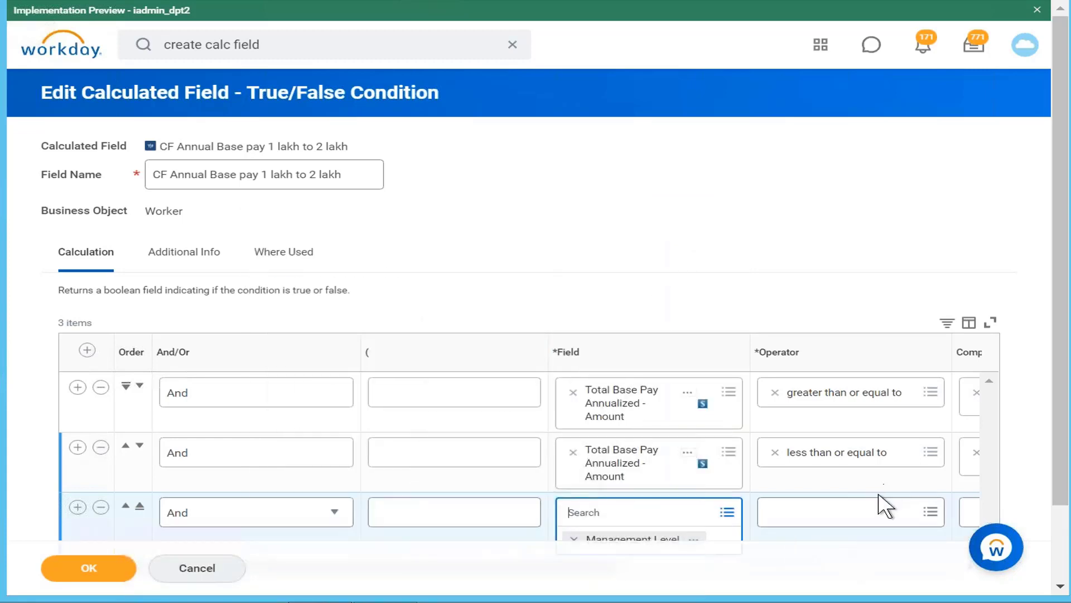
Set the Management Level condition's operator to "in the selection list" from the frequently used operators
click(891, 507)
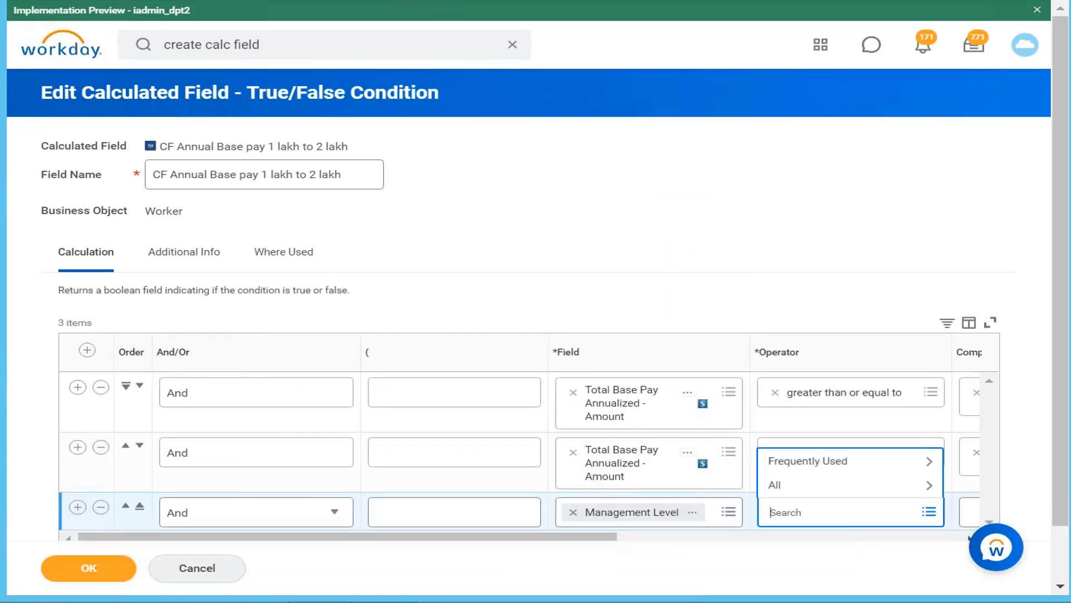
click(863, 462)
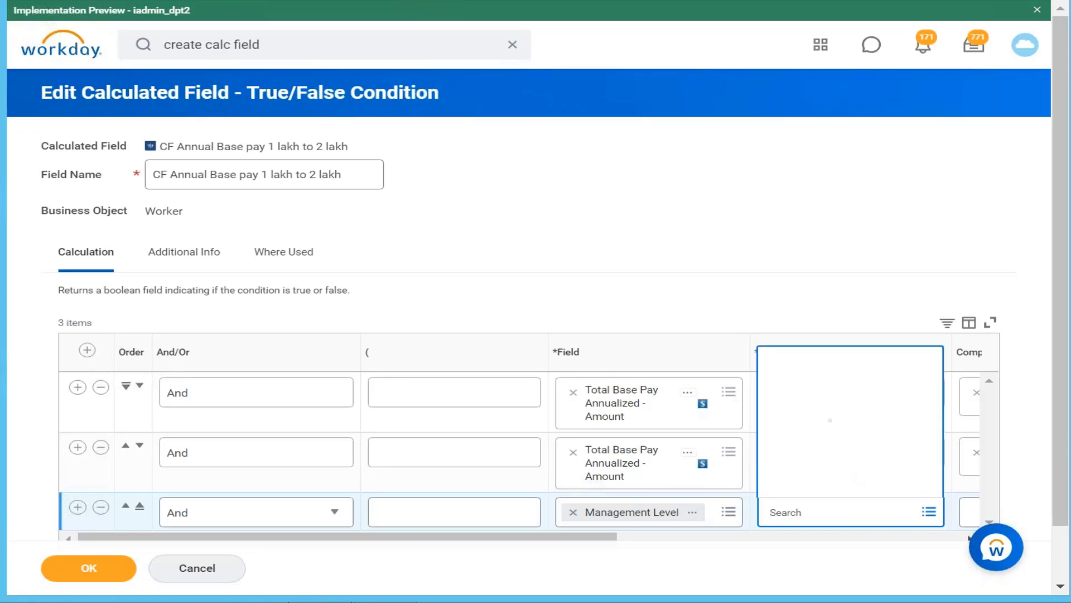
click(857, 422)
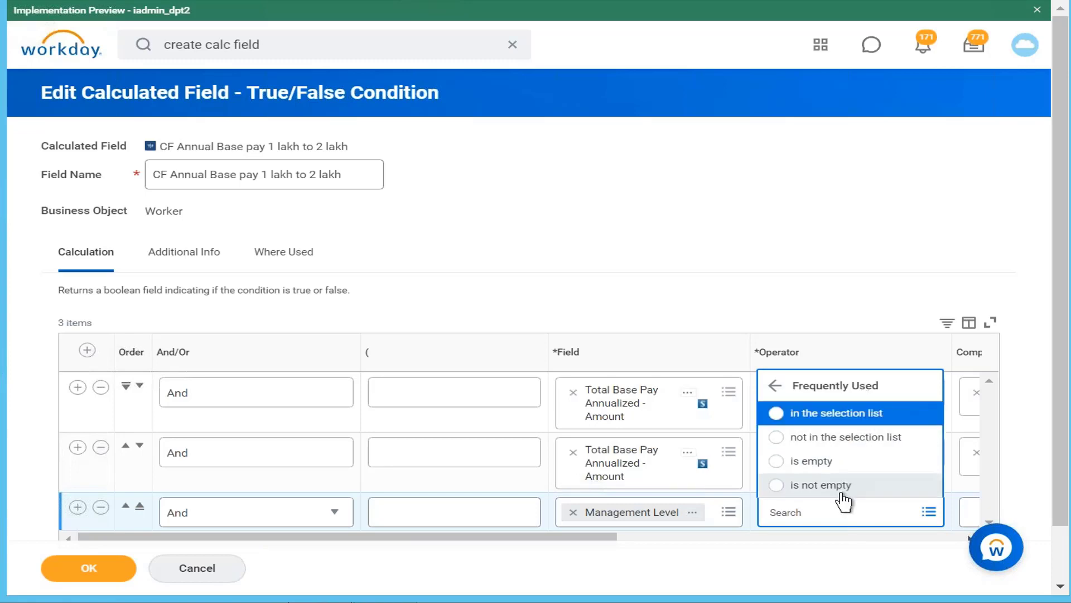
click(874, 423)
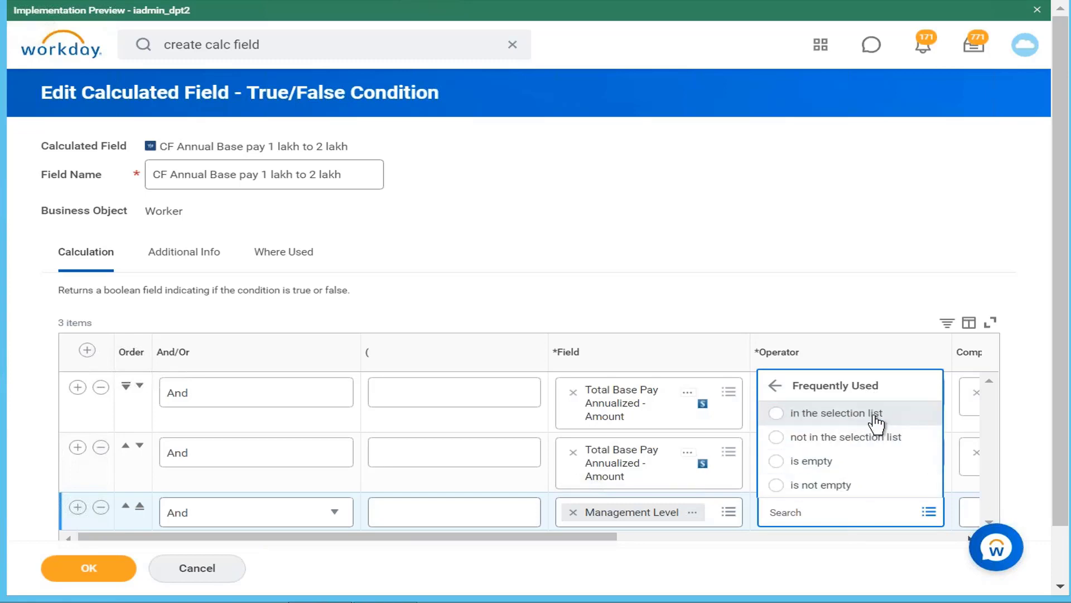
click(773, 424)
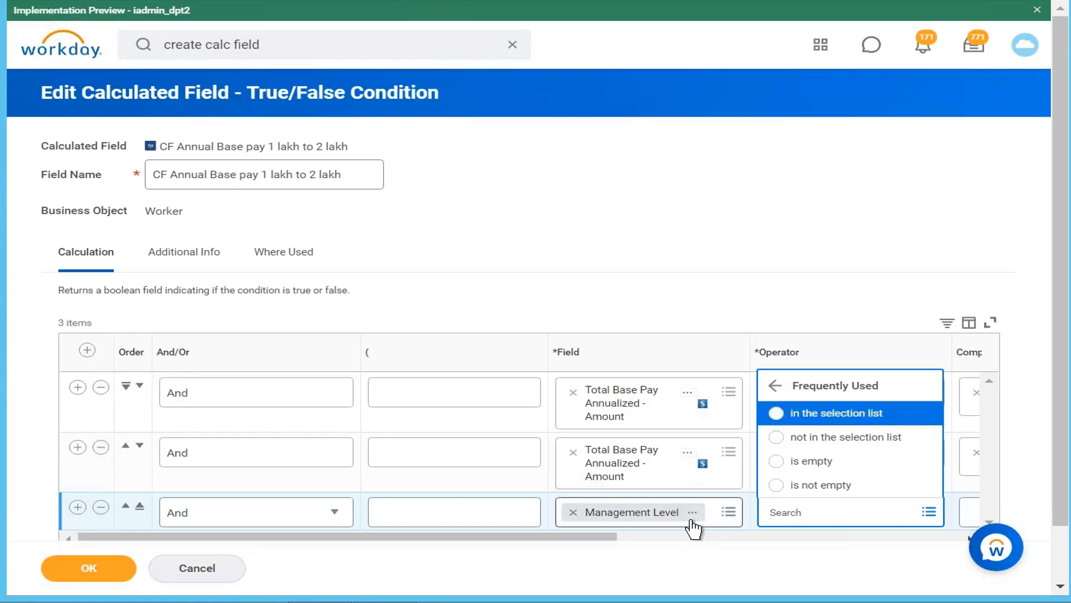
click(878, 424)
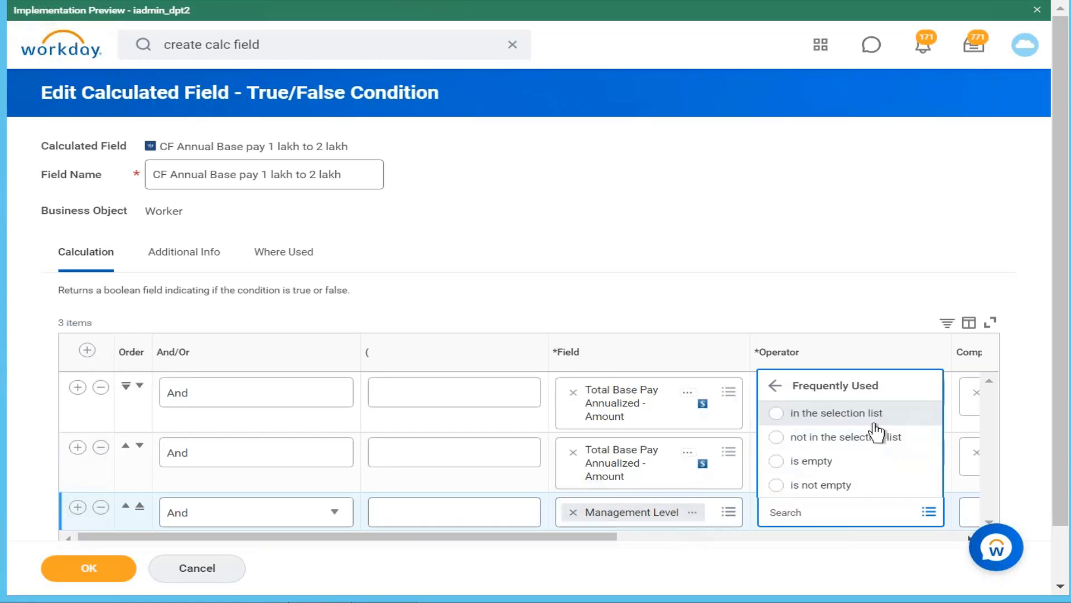
click(877, 423)
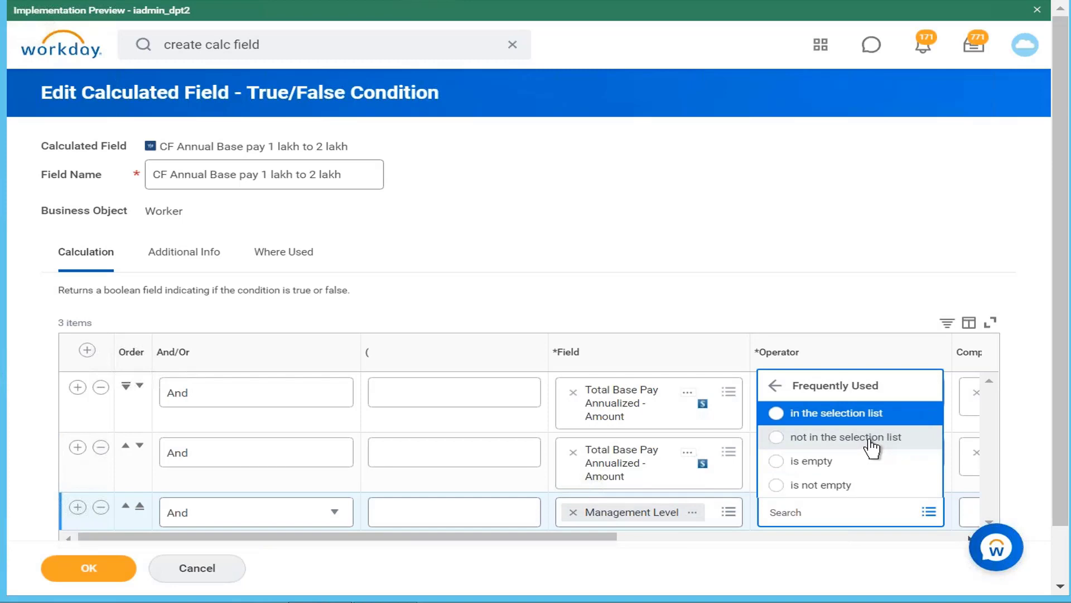
click(870, 420)
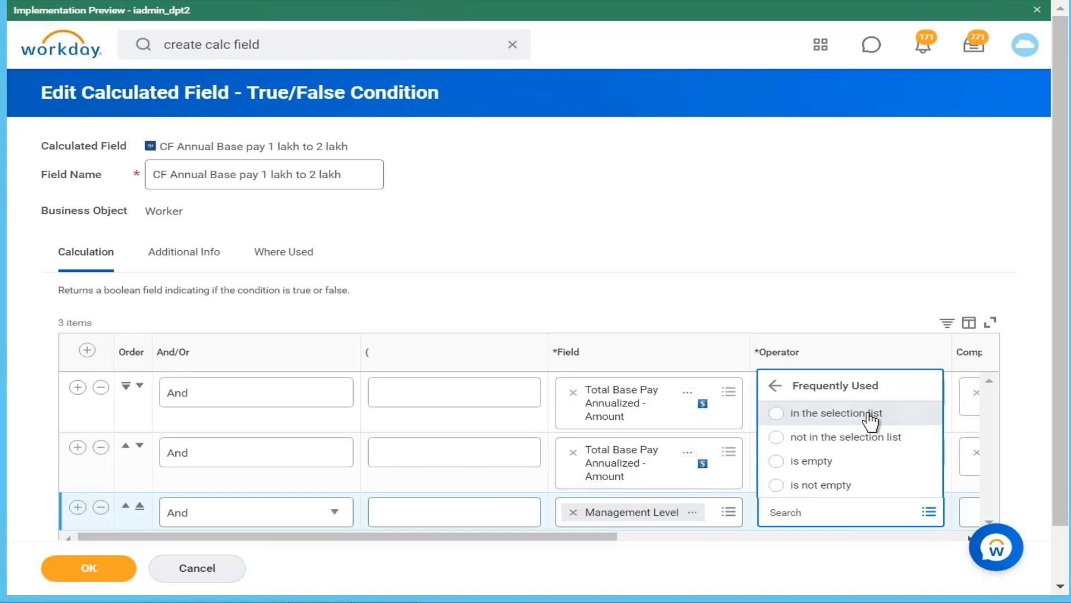
click(870, 418)
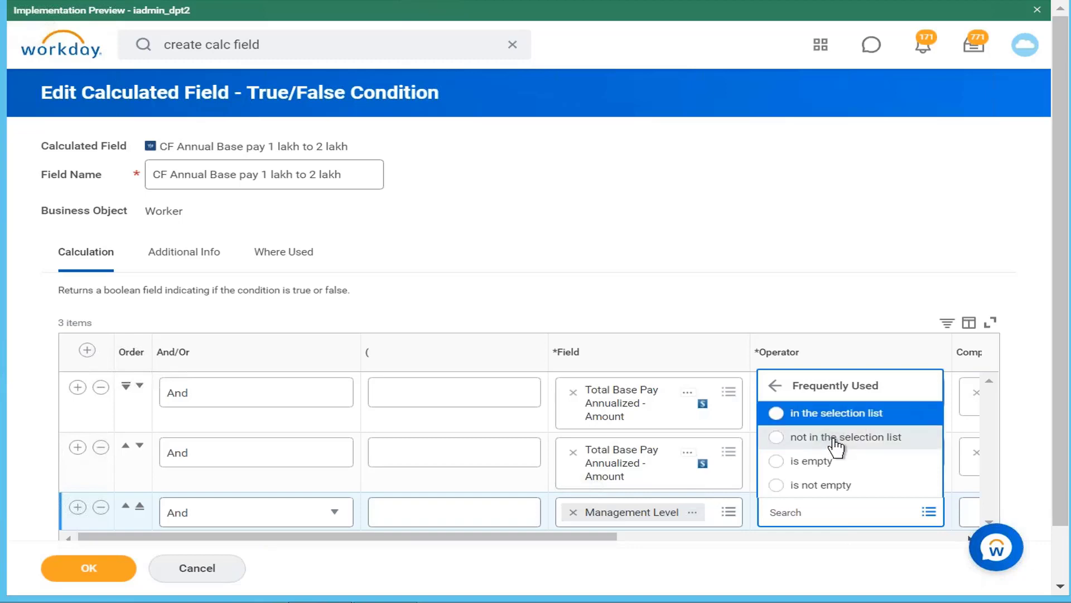
click(866, 414)
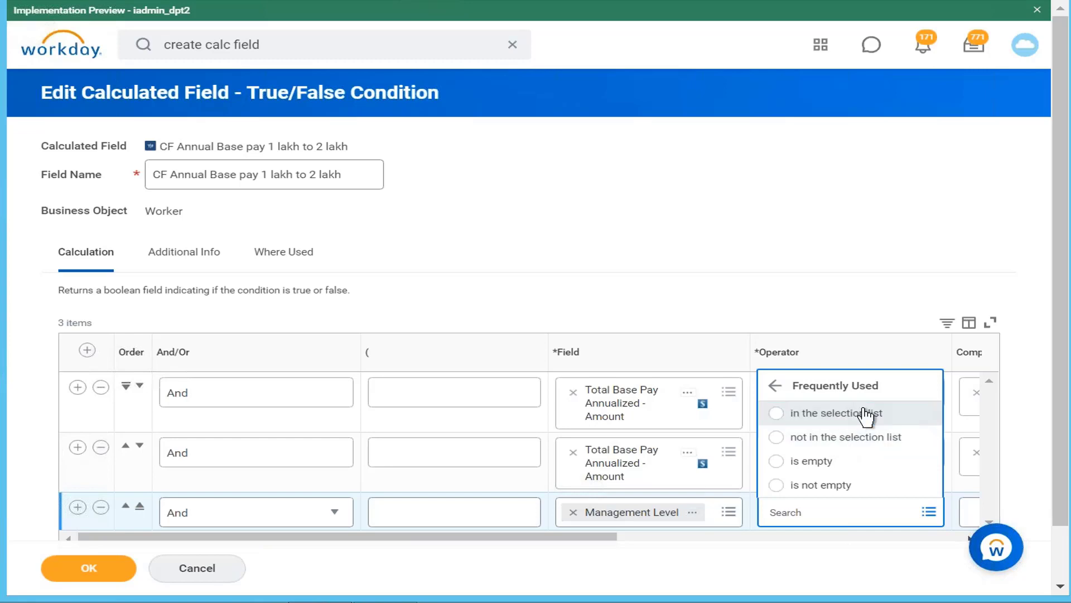
click(867, 414)
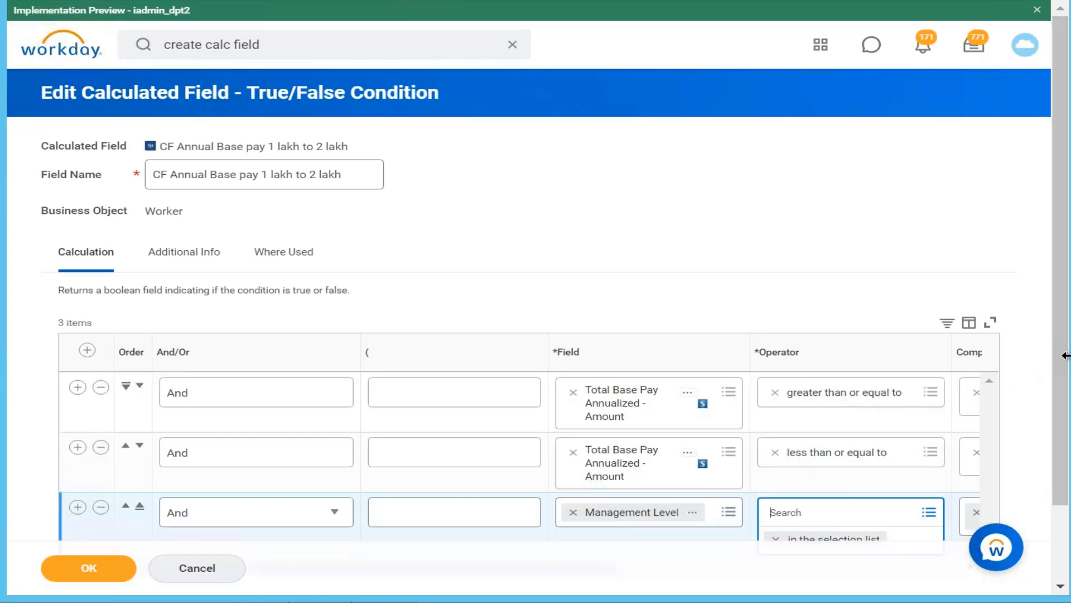
Choose "1 Executive Vice President" as the comparison value for the Management Level condition
drag(1059, 356, 1037, 447)
drag(595, 475, 865, 497)
click(814, 453)
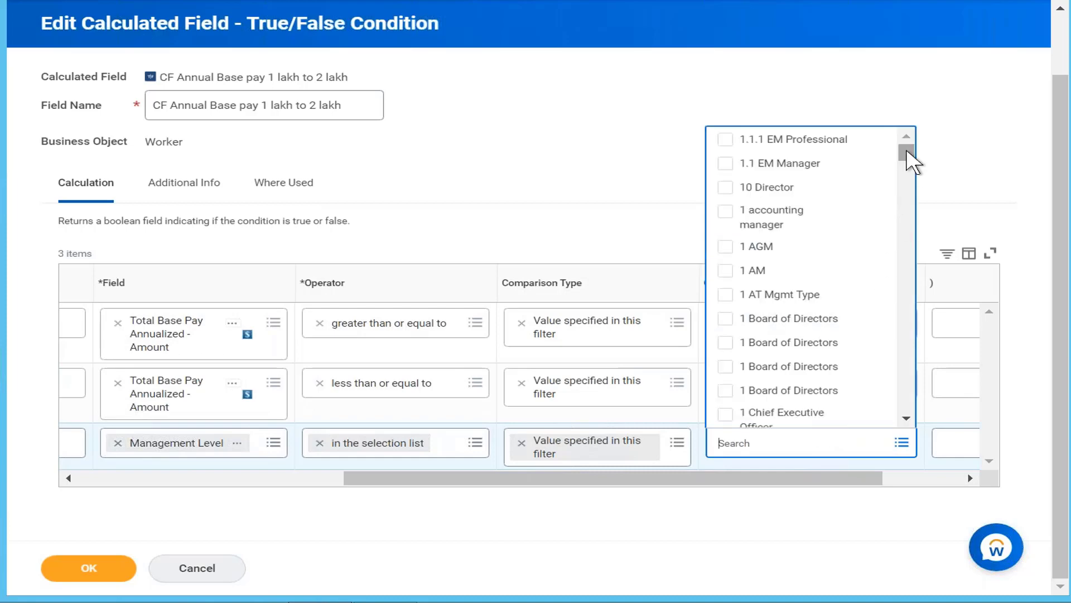
drag(906, 158, 909, 188)
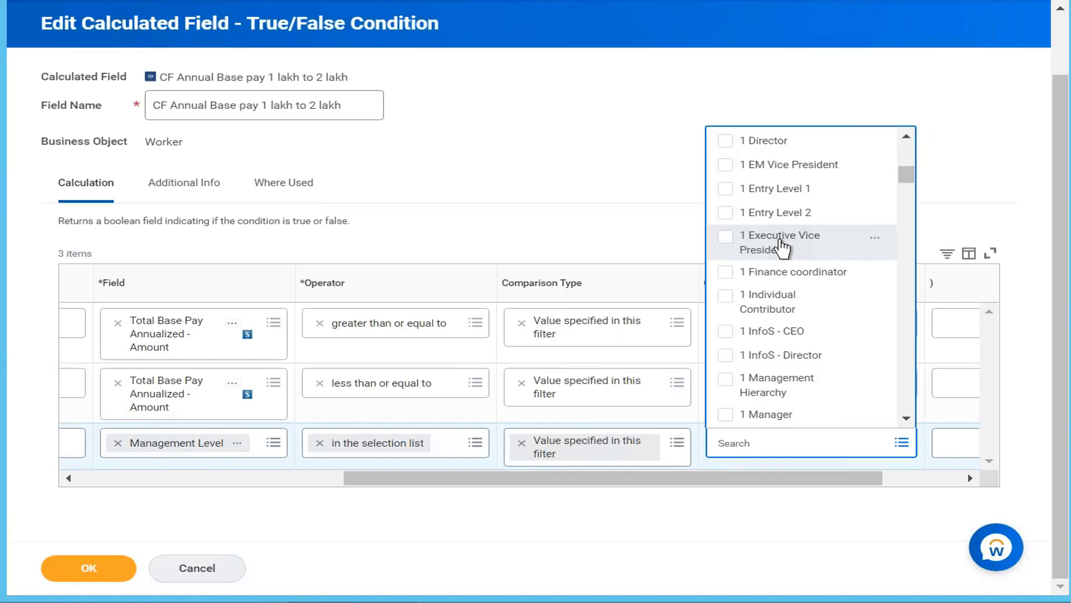
click(784, 249)
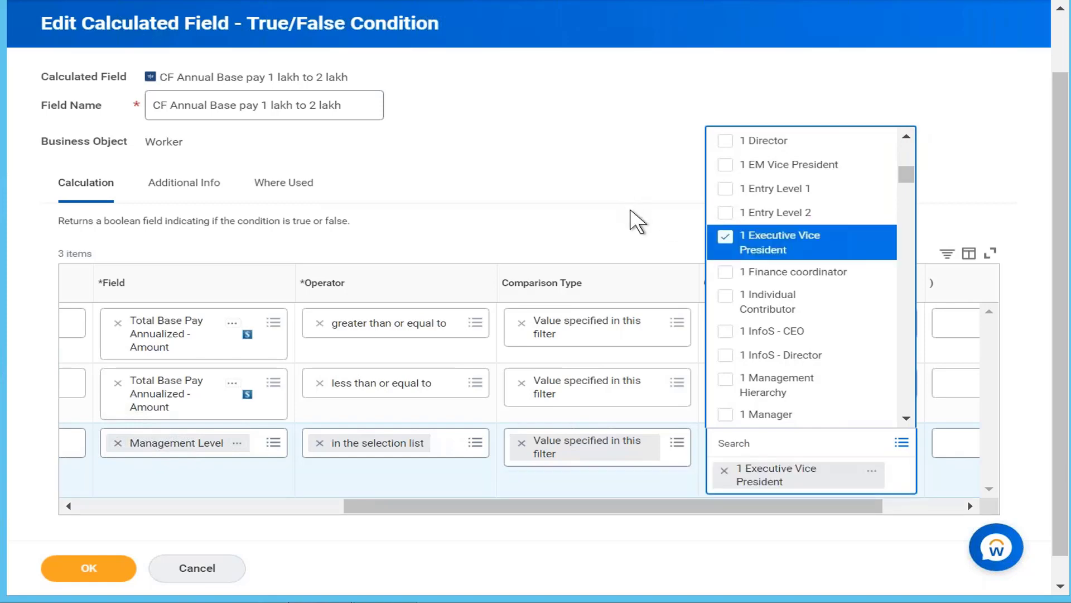
click(635, 219)
Change the Management Level condition's And/Or connector to Or
drag(658, 480, 175, 461)
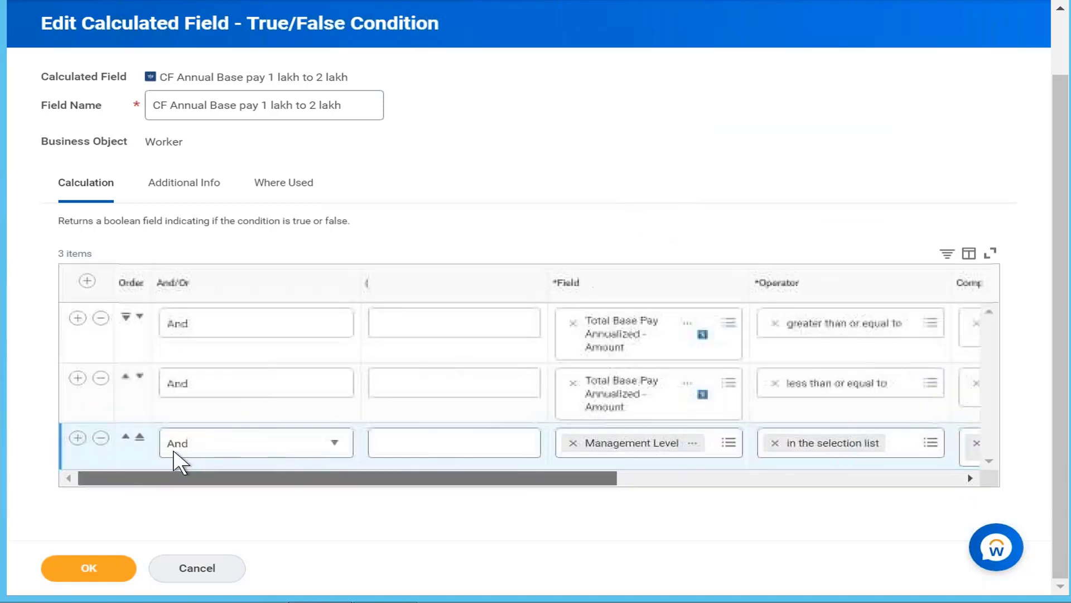
click(321, 445)
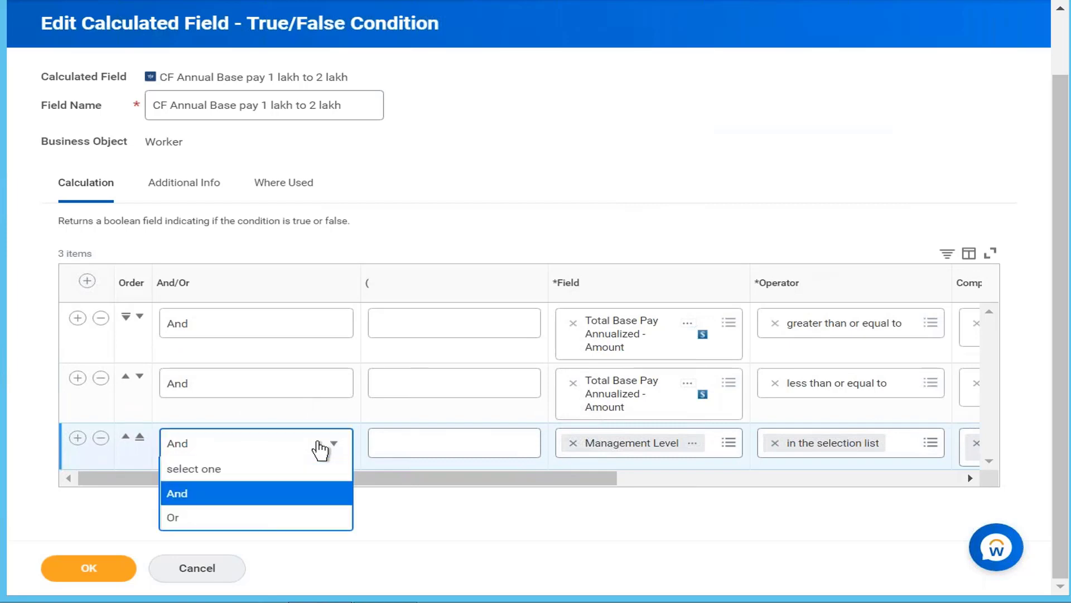
click(303, 518)
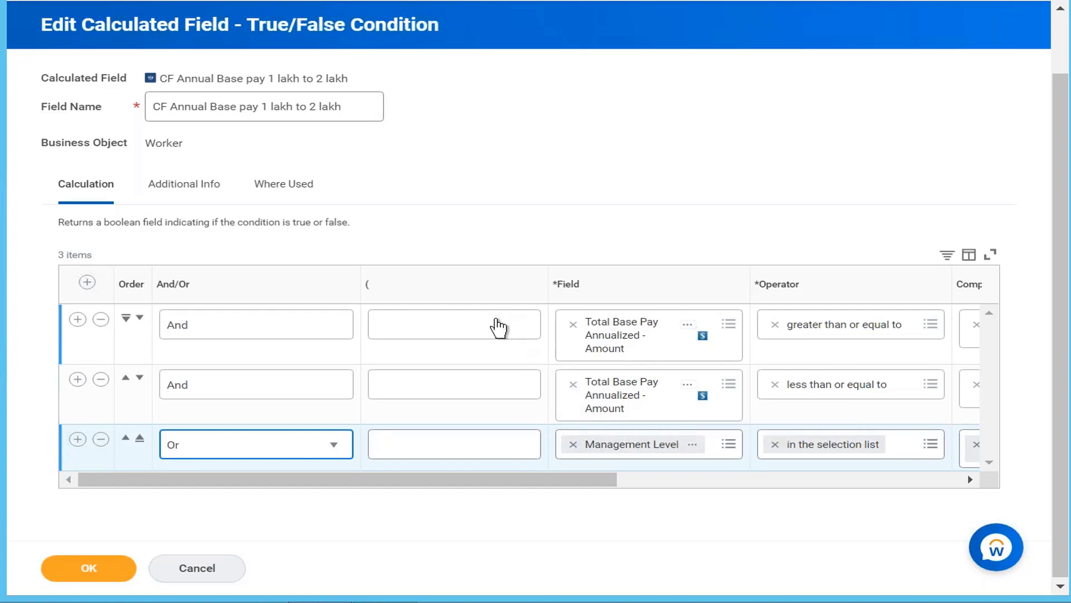
Group the two base pay conditions with an opening parenthesis on the first row and a closing parenthesis on the second
click(494, 322)
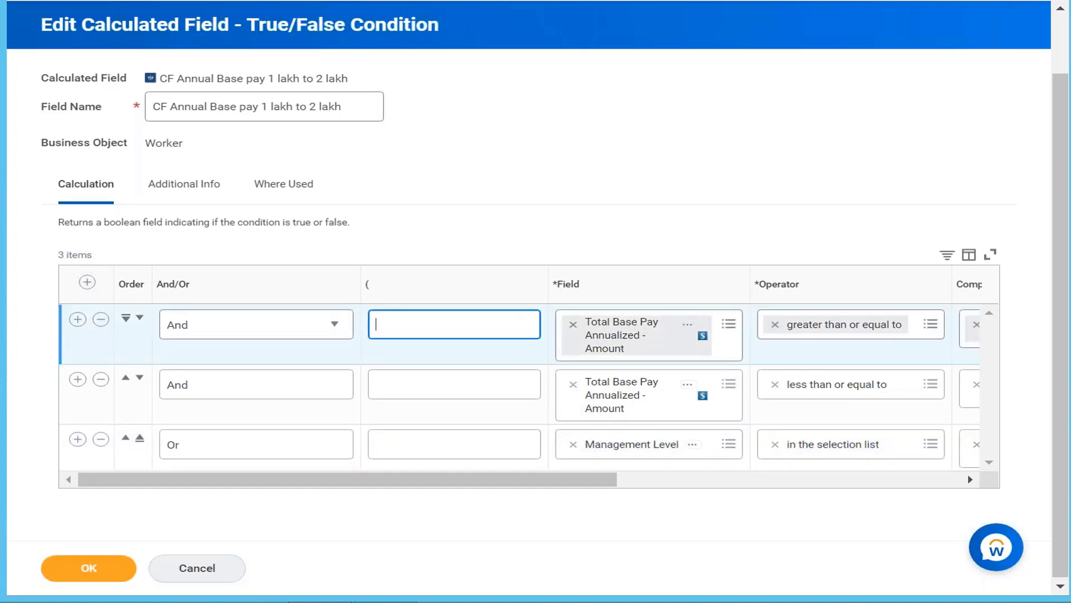
text(()
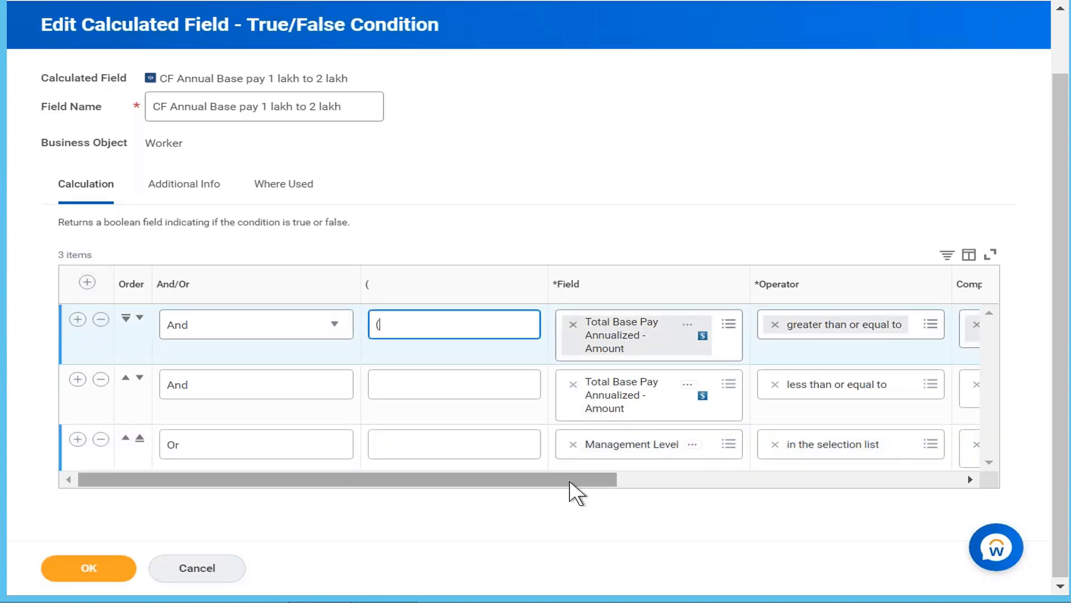
drag(572, 480, 877, 478)
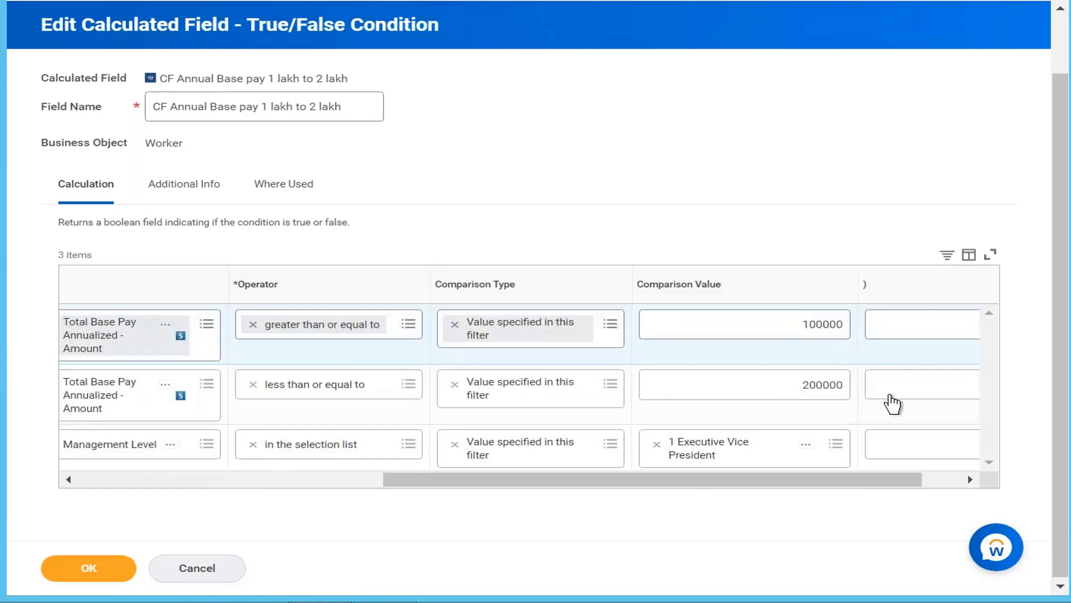
click(882, 393)
text())
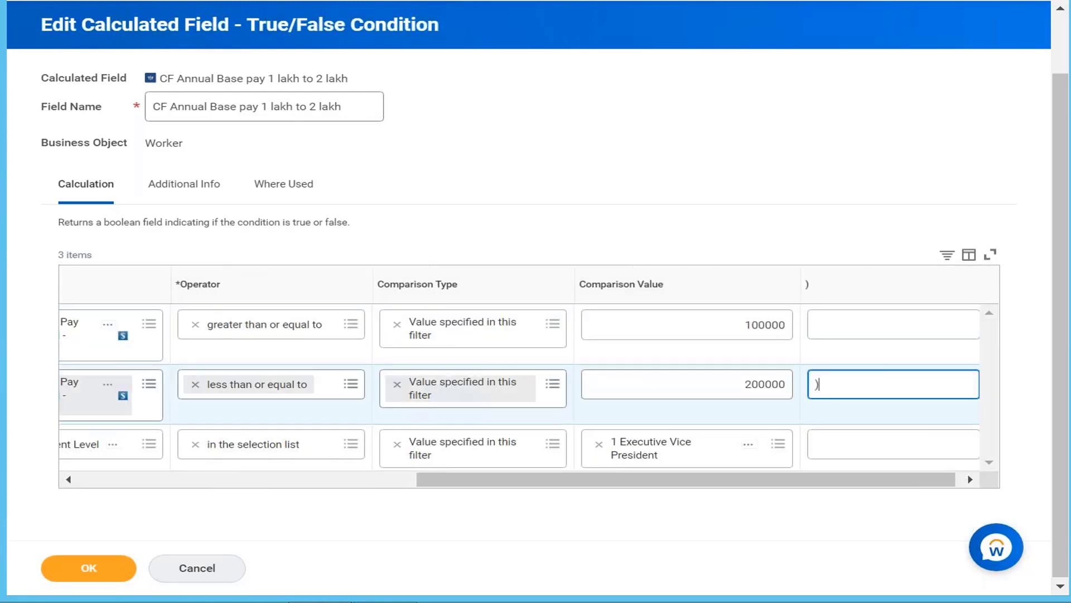
Set the And/Or connector of the first base pay condition to Or
drag(671, 480, 389, 484)
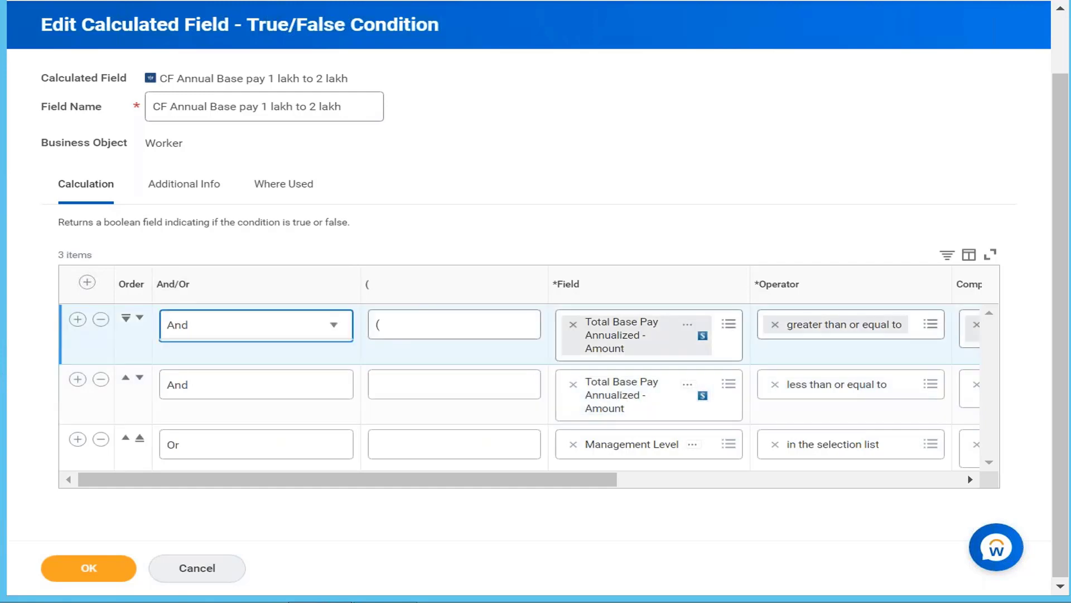
click(333, 324)
click(319, 403)
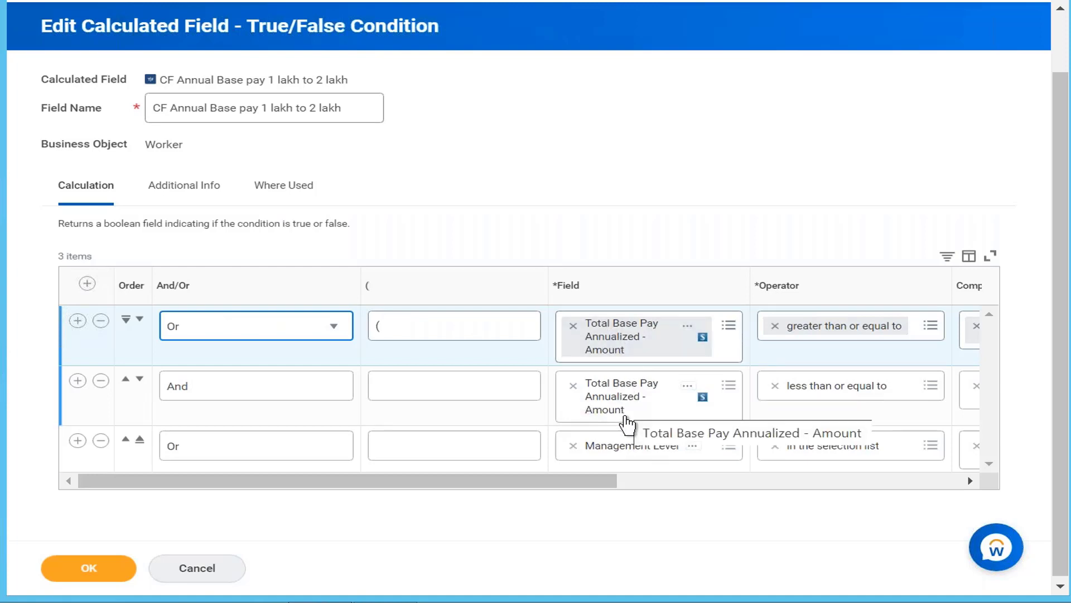
Review the parentheses and values across the three condition rows, and save the calculated field
drag(614, 475, 569, 500)
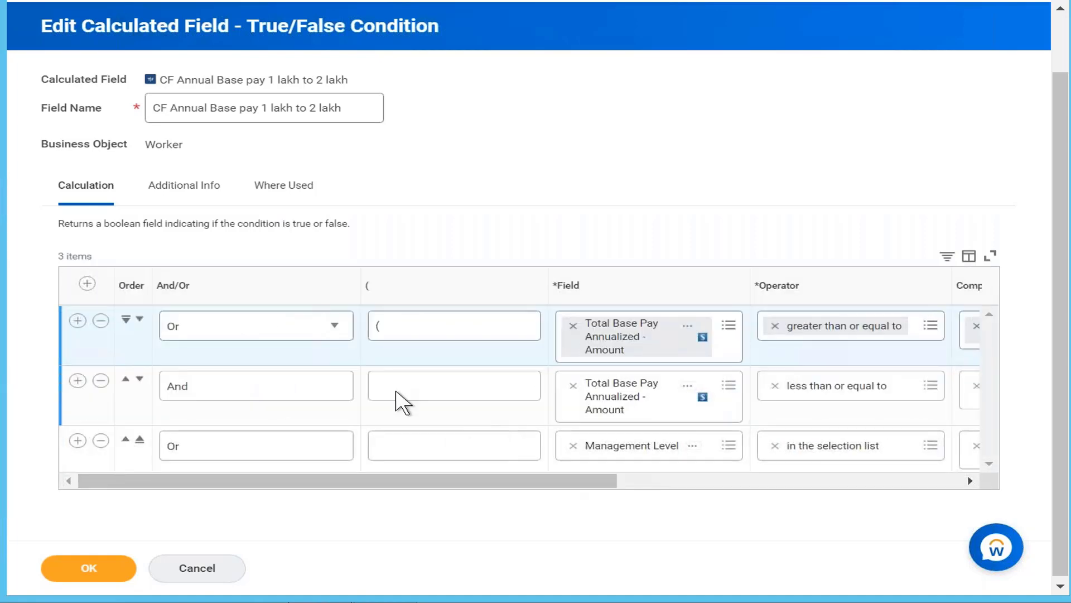
click(371, 329)
text(()
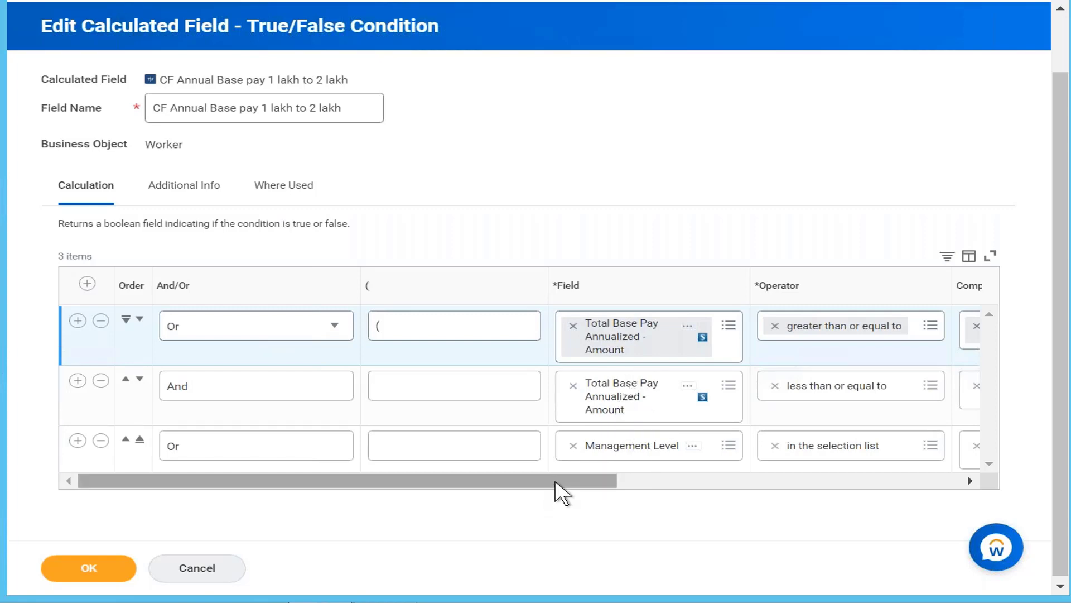
drag(621, 480, 832, 490)
drag(610, 481, 220, 493)
click(86, 561)
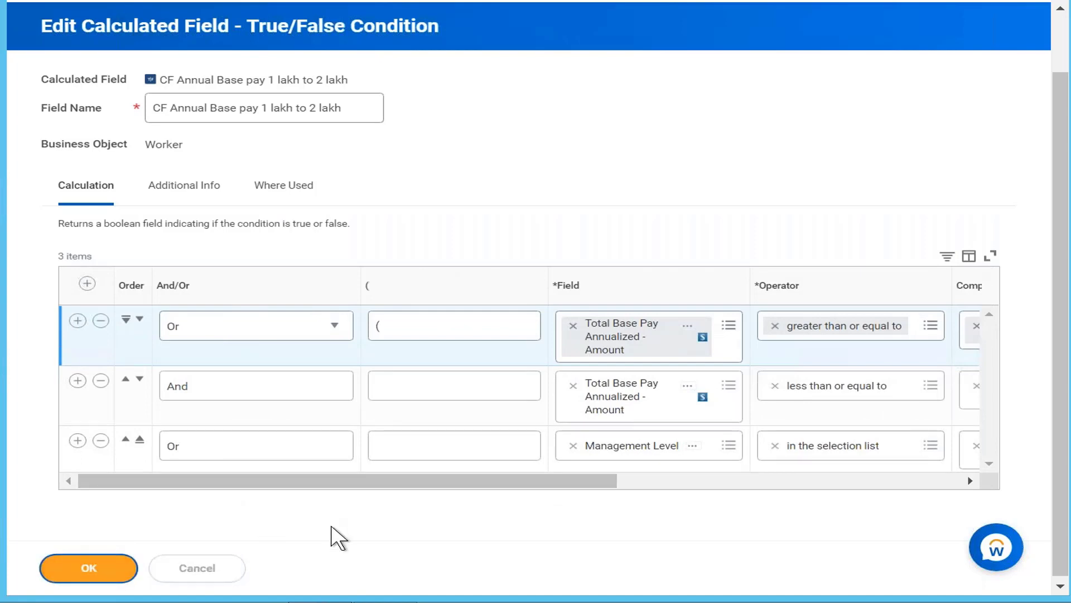
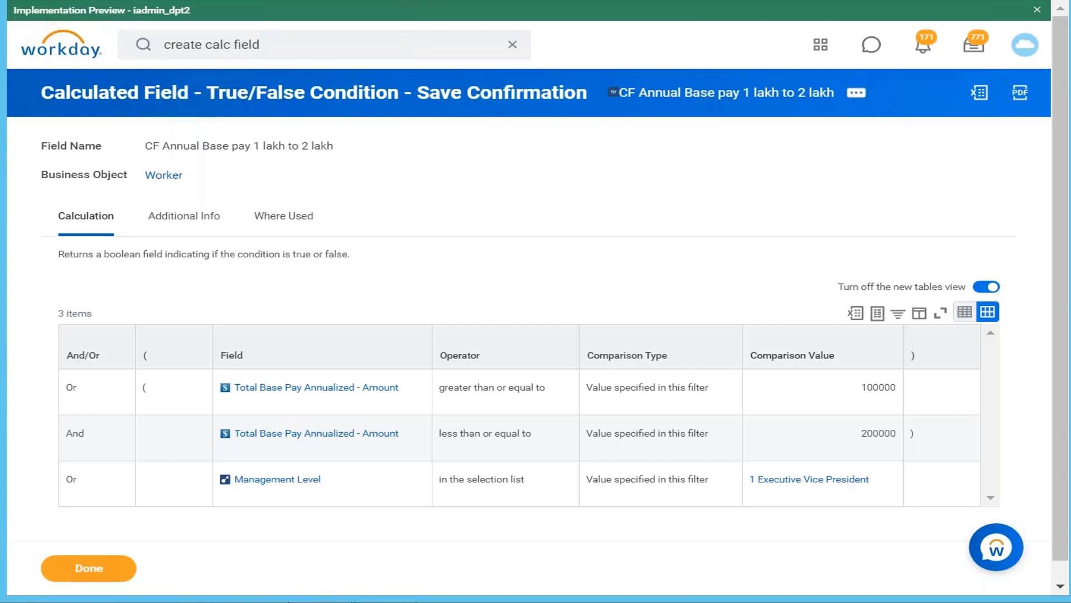
Copy the calculated field CF Annual Base pay 1 lakh to 2 lakh and name the copy "Cf Annual base pay nad management level"
click(857, 93)
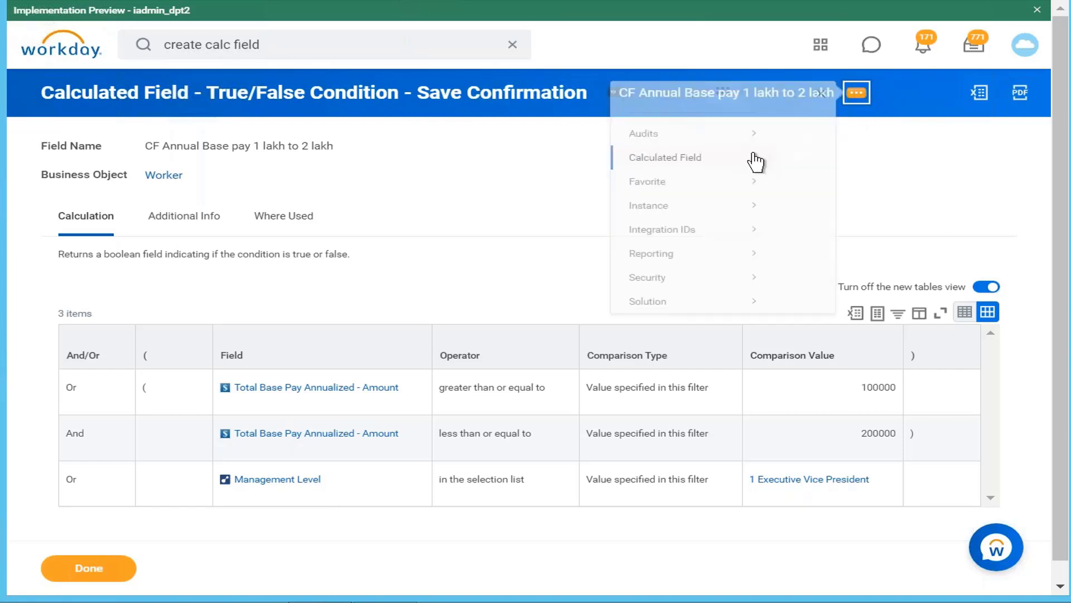
mouse_move(756, 162)
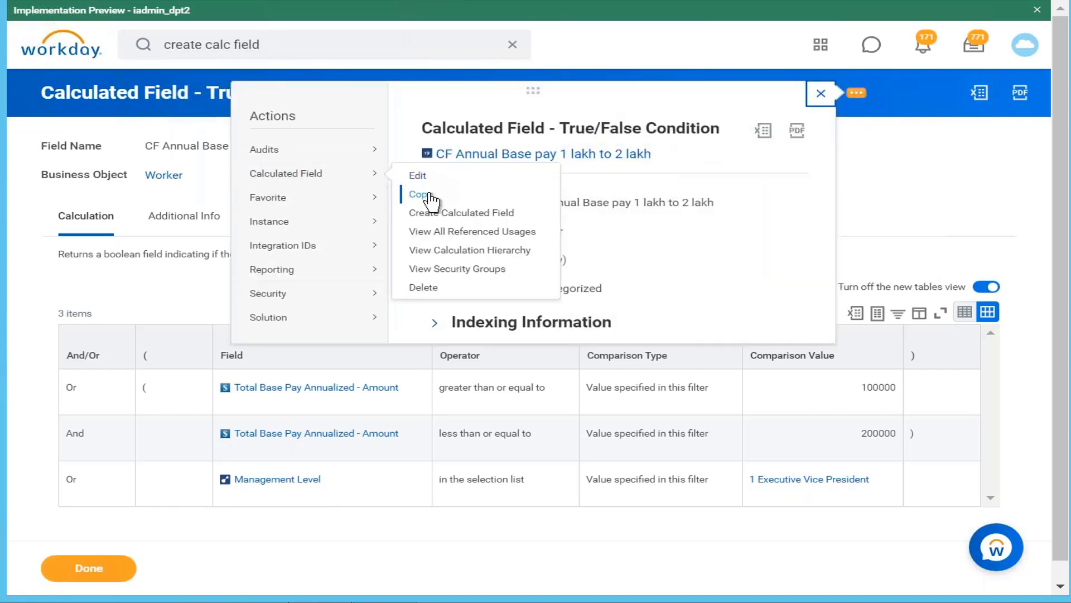
click(425, 196)
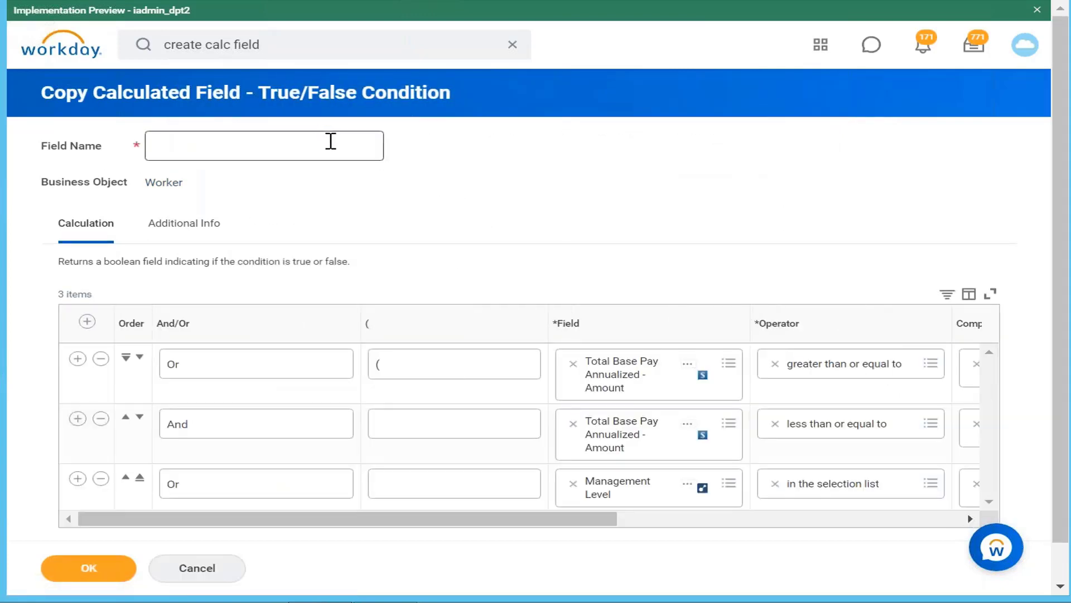
click(330, 141)
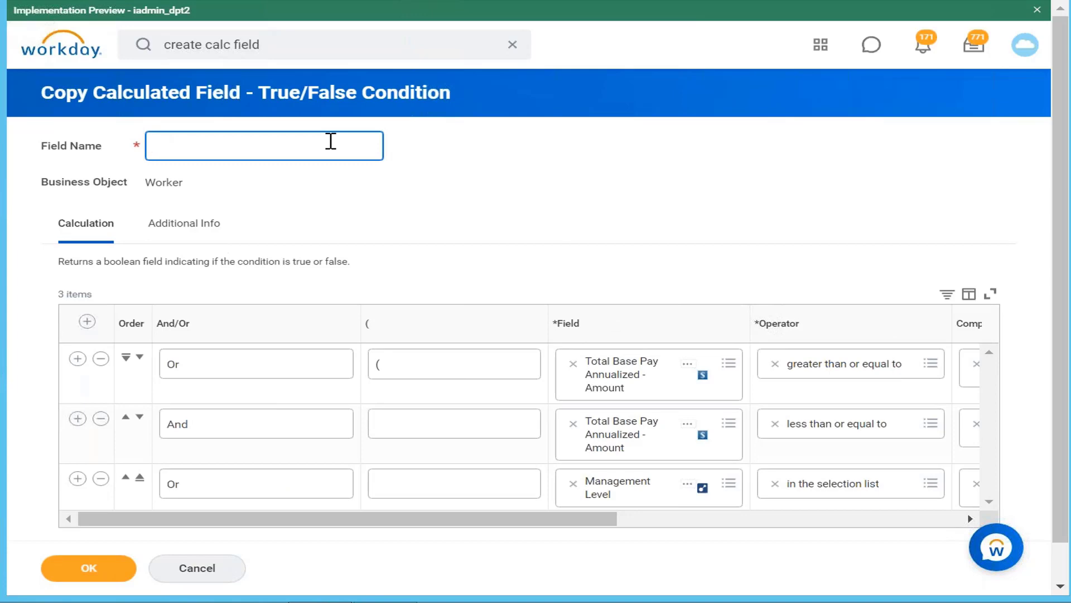
key(ctrl+f)
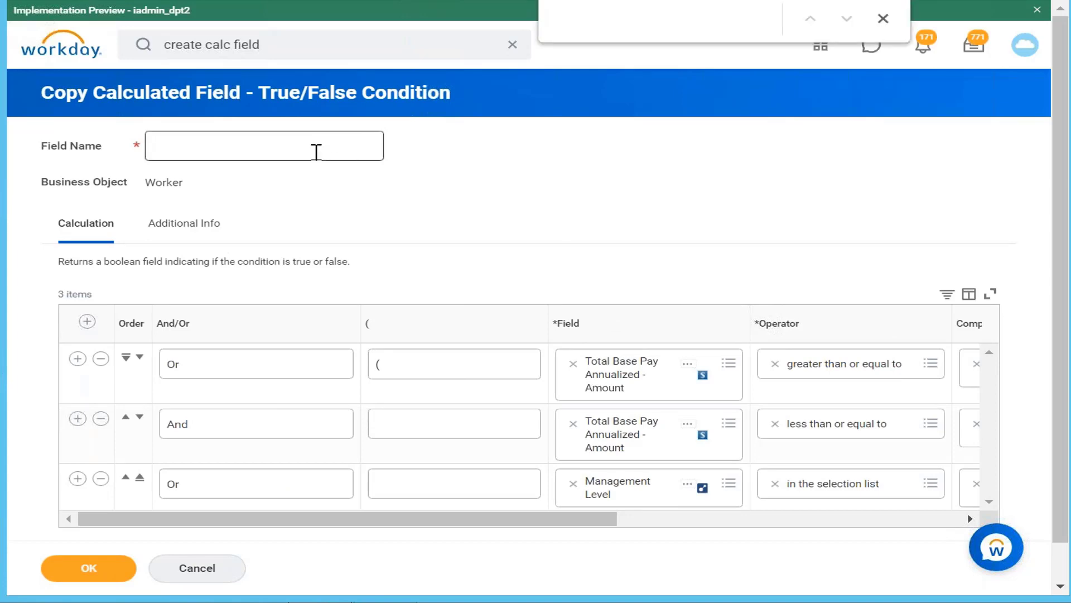
click(318, 153)
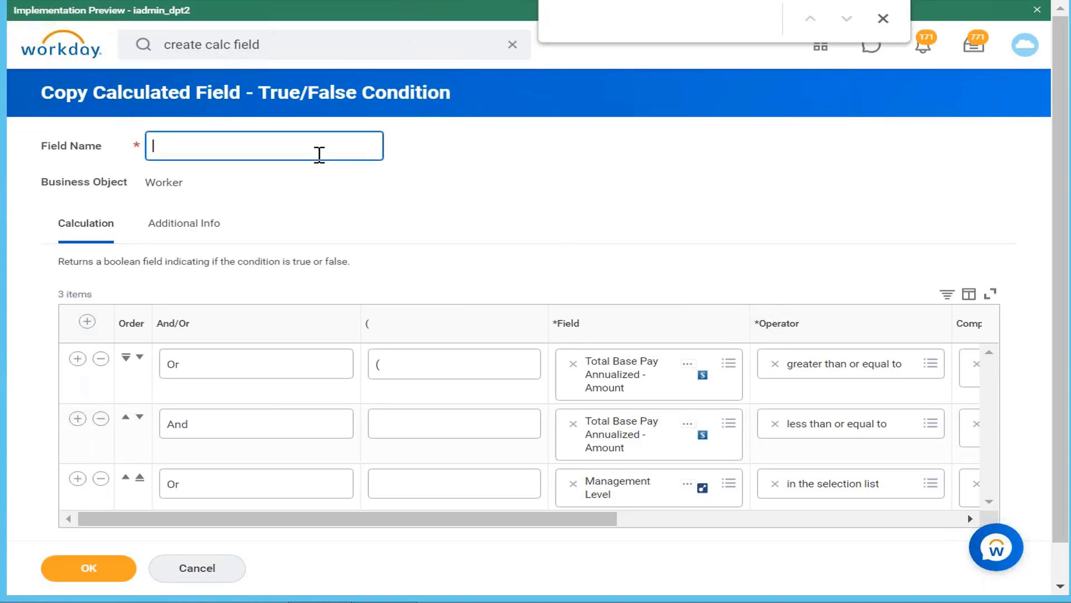
text(Cf Ann)
text(base pay nad)
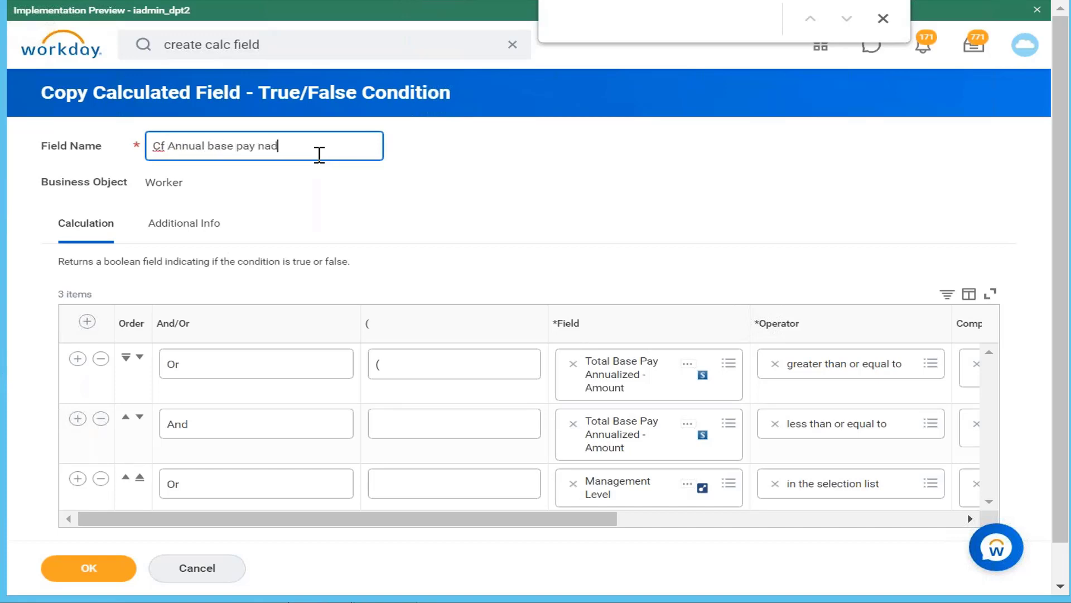
text( management level)
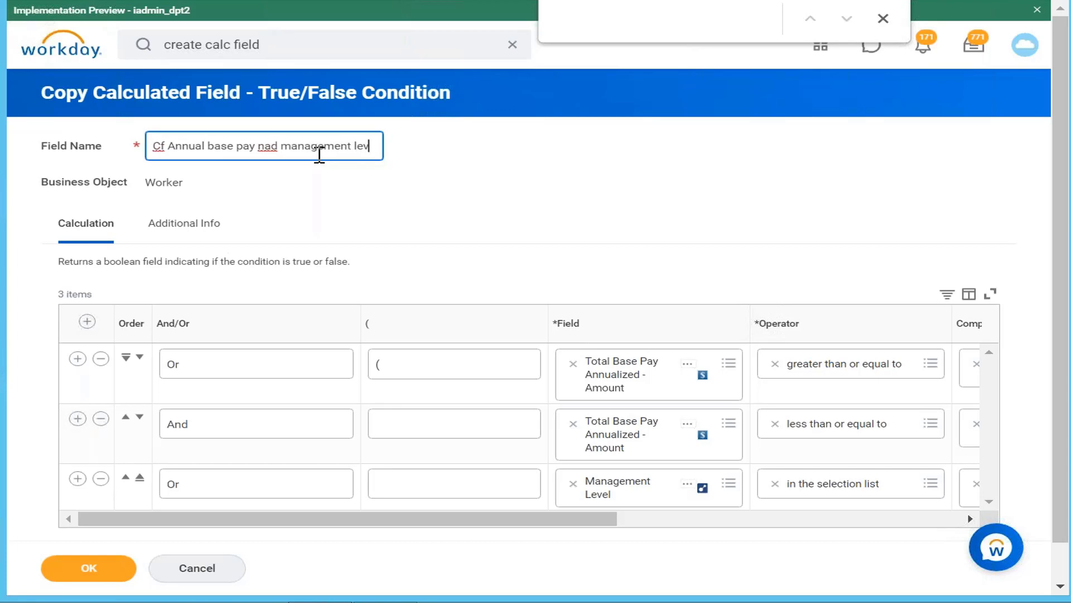
Correct "nad" to "and" in the copied field's name and save the calculated field
click(275, 147)
key(BackSpace)
key(BackSpace)
key(BackSpace)
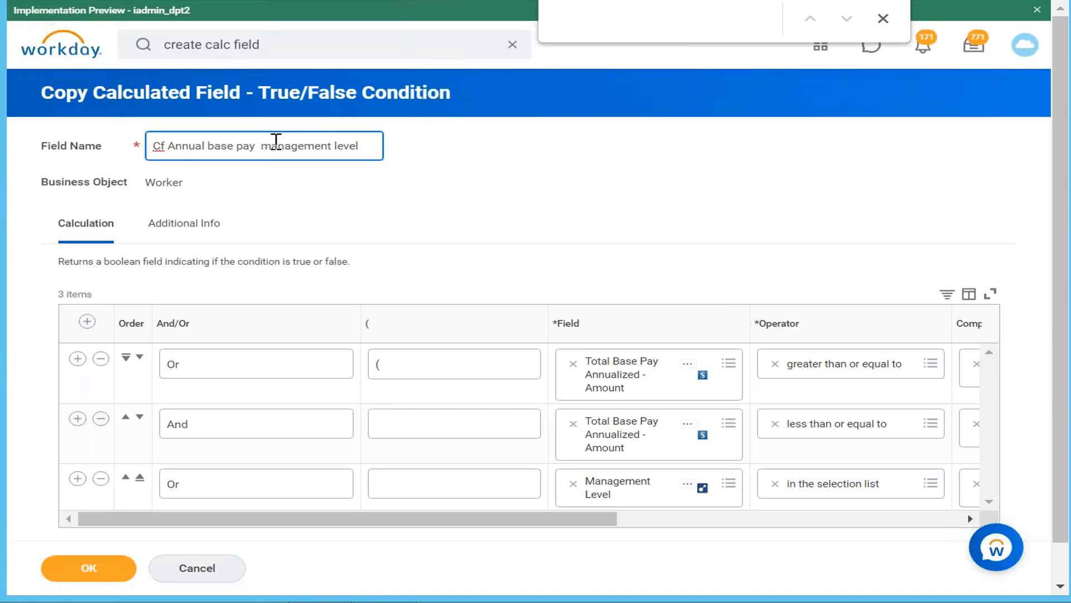
text(znd)
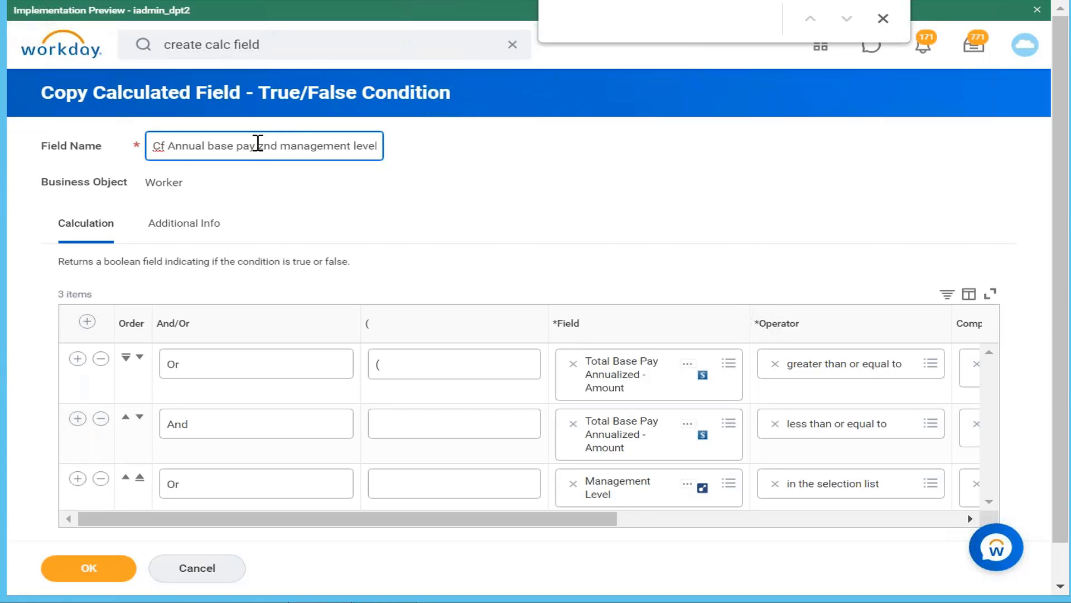
click(262, 144)
key(BackSpace)
key(Delete)
text(a)
click(105, 572)
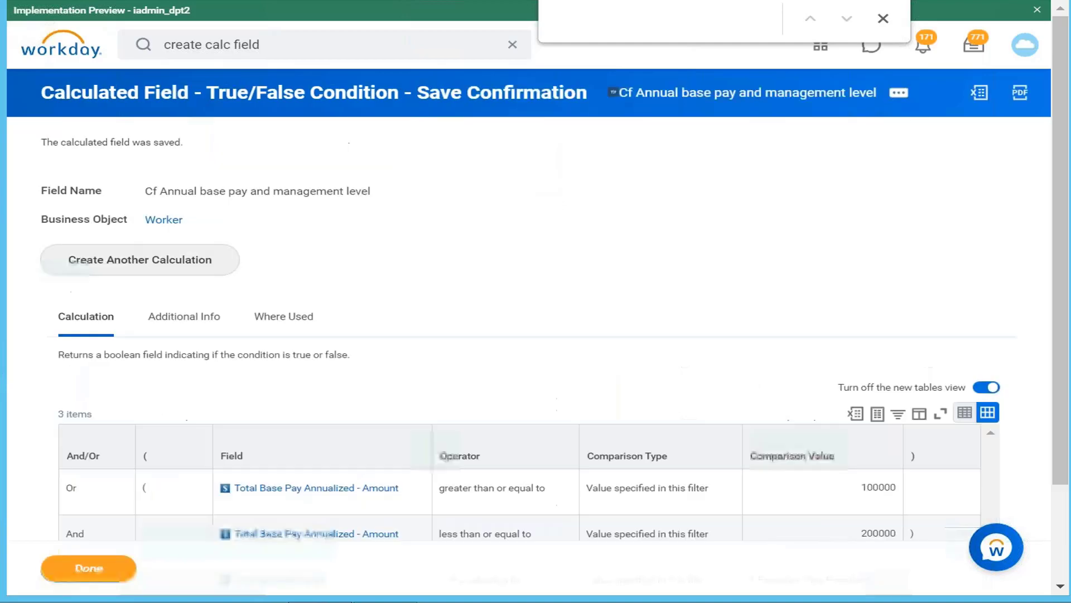
Search for "CF annual base pay" and open the calculated field CF Annual Base pay 1 lakh to 2 lakh
click(338, 44)
key(BackSpace)
key(BackSpace)
key(BackSpace)
key(BackSpace)
key(BackSpace)
key(BackSpace)
key(BackSpace)
key(BackSpace)
key(BackSpace)
key(BackSpace)
key(BackSpace)
key(BackSpace)
key(BackSpace)
key(BackSpace)
key(BackSpace)
key(BackSpace)
key(BackSpace)
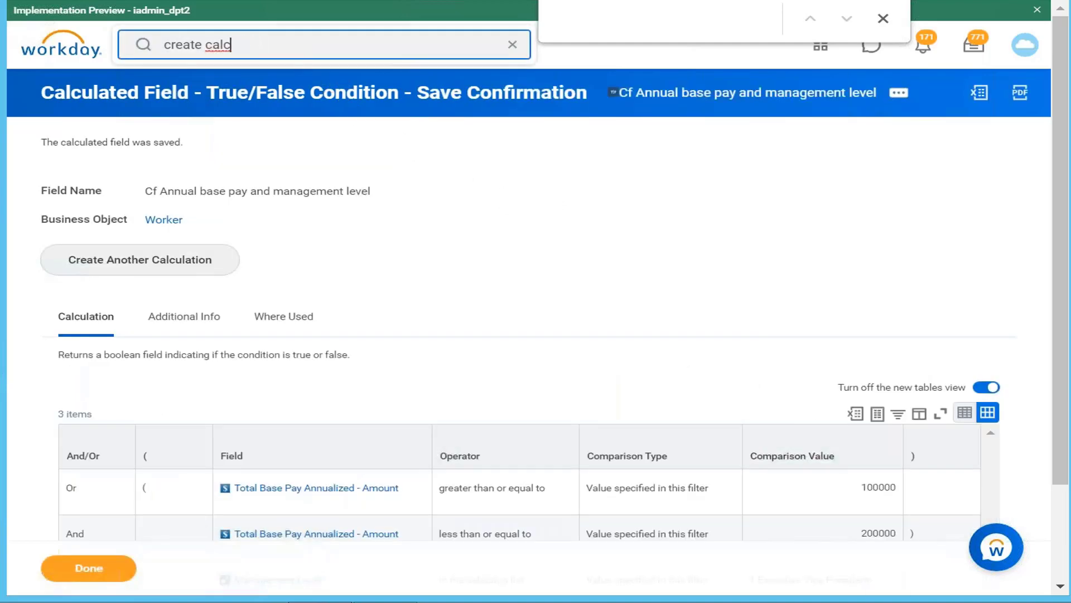
text(CF )
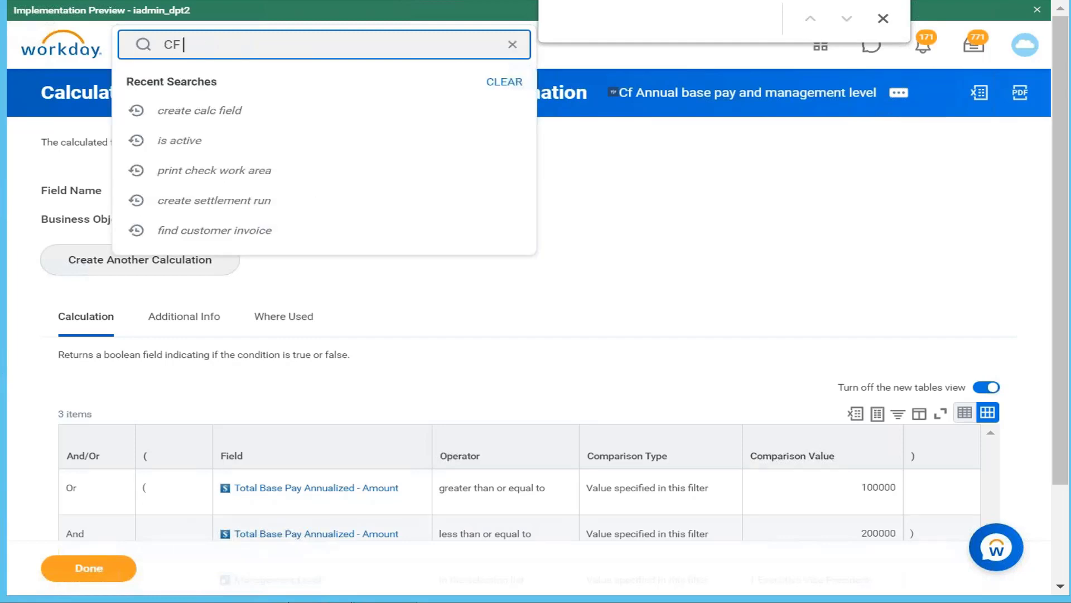
text(annual base pay)
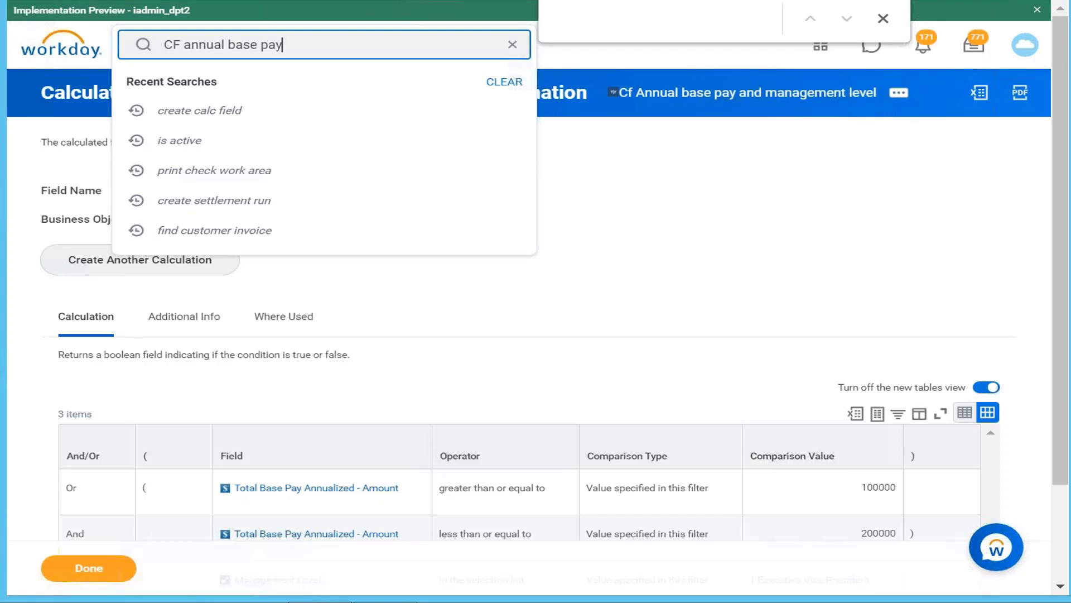
key(Return)
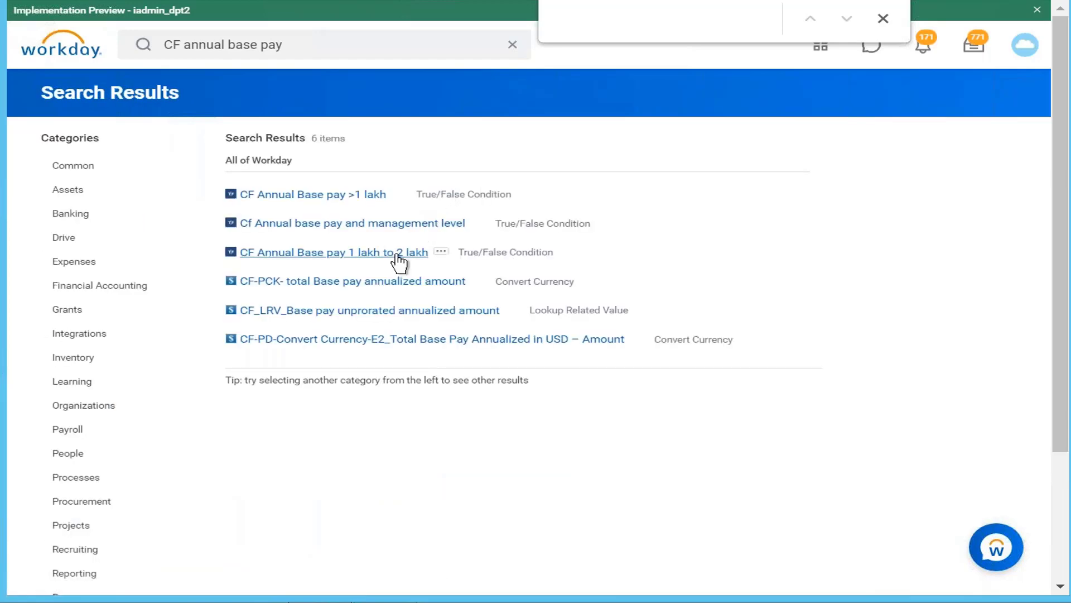
click(397, 255)
Edit the calculated field to remove the Management Level condition and set the first base pay condition's And/Or connector to And
click(665, 94)
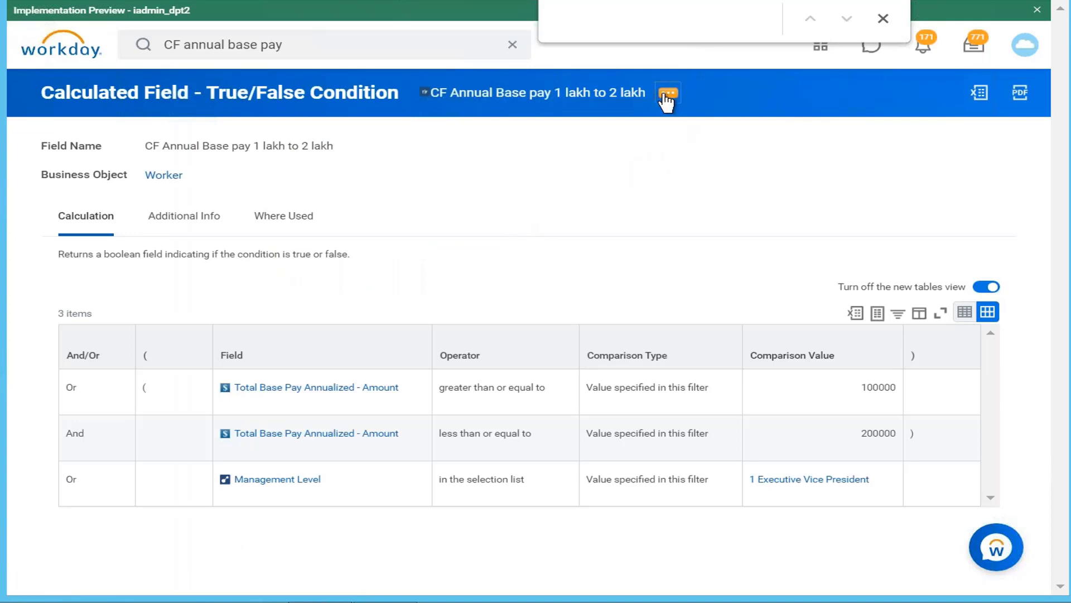
mouse_move(195, 177)
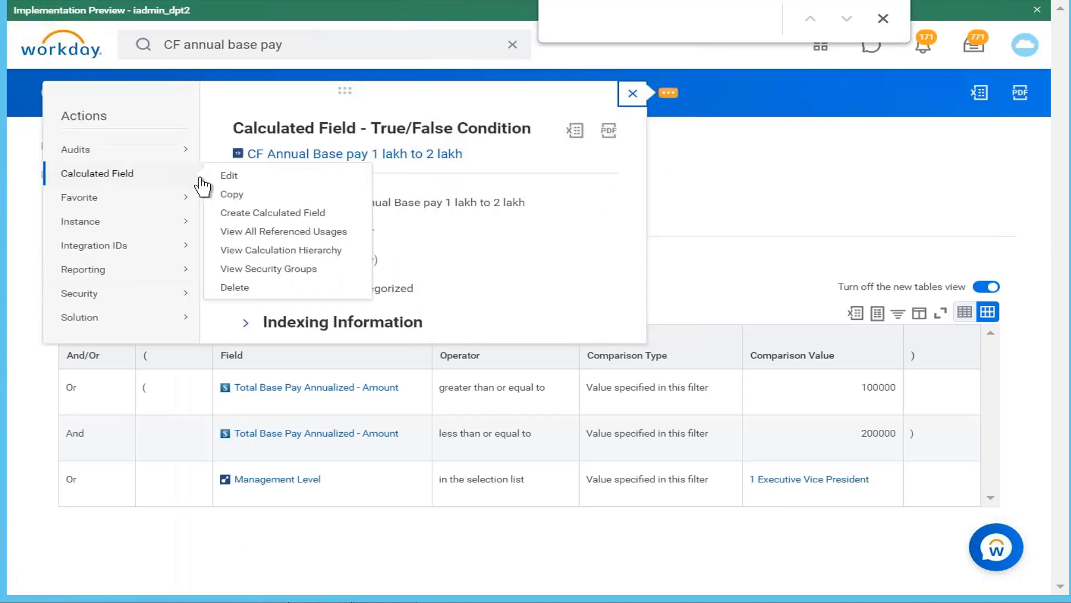
click(233, 176)
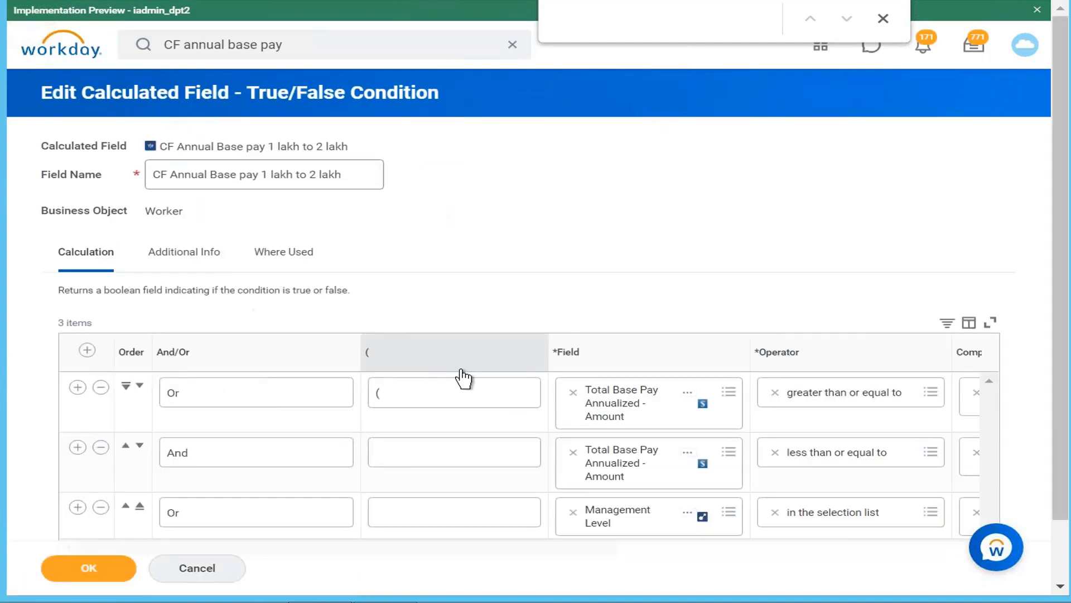
click(101, 508)
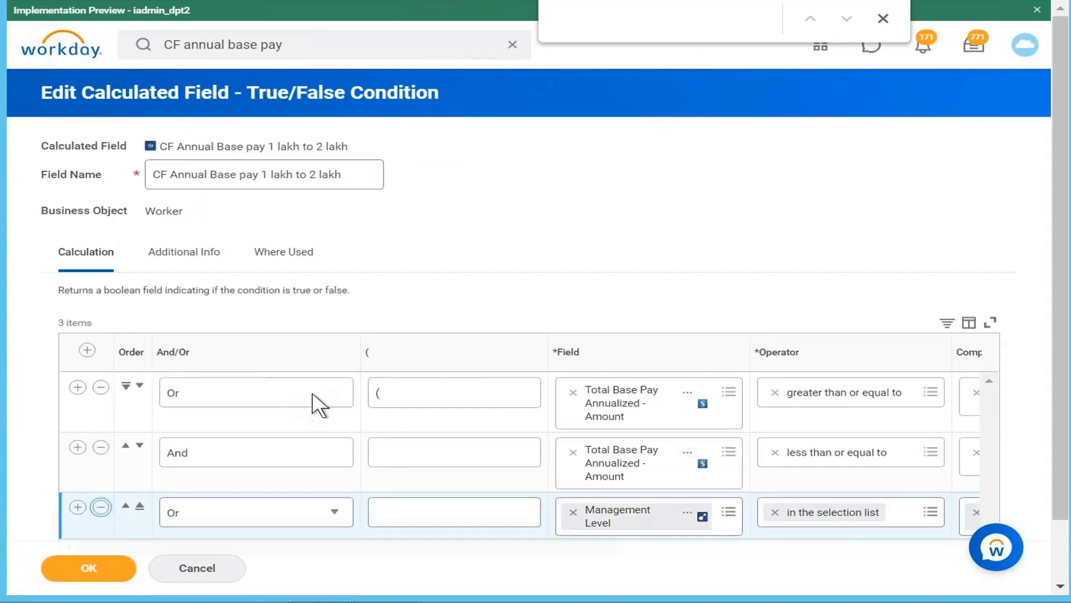
click(333, 397)
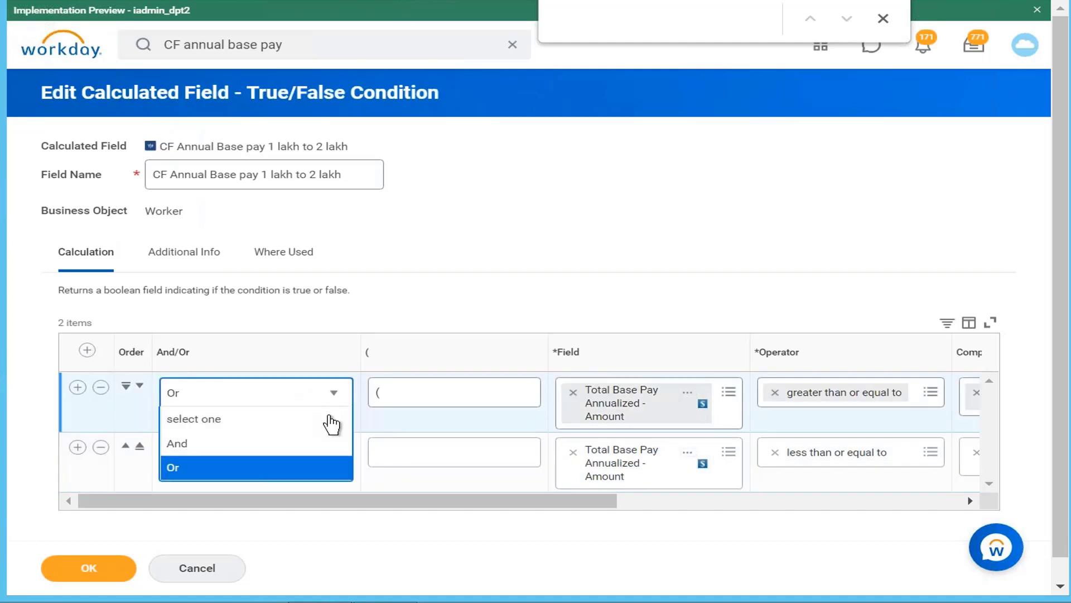
click(319, 447)
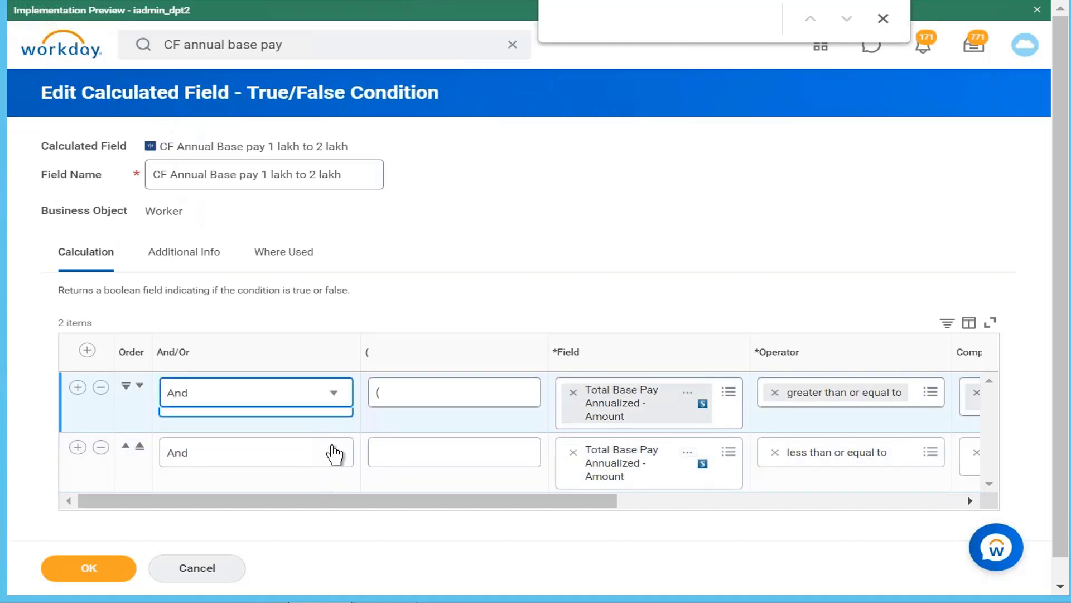
Remove the opening and closing parentheses from the two base pay conditions and save the calculated field
click(418, 402)
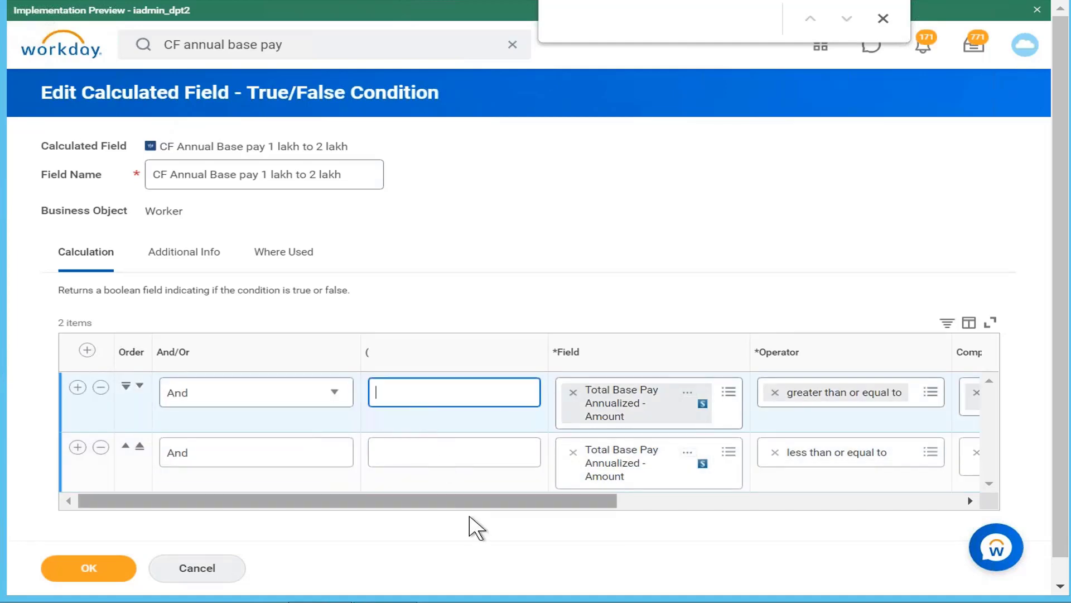
drag(474, 501, 1039, 575)
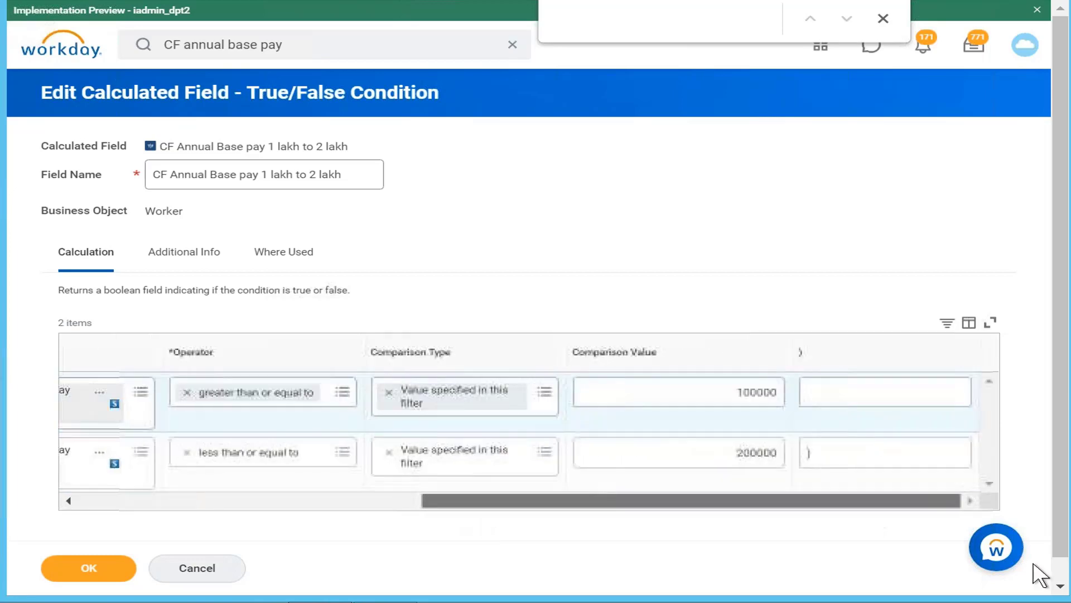
click(832, 457)
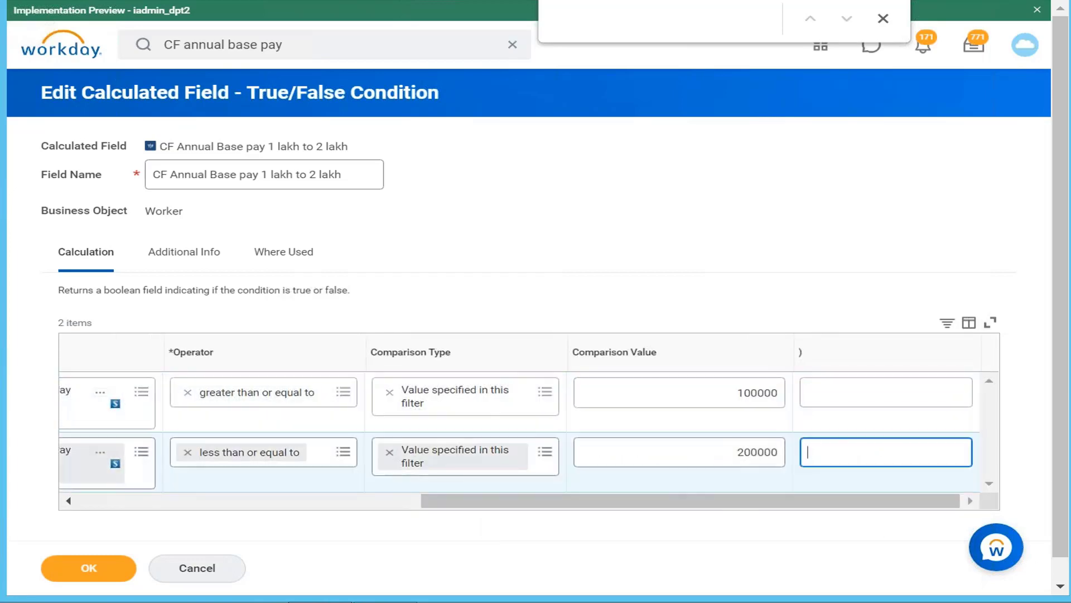
click(70, 579)
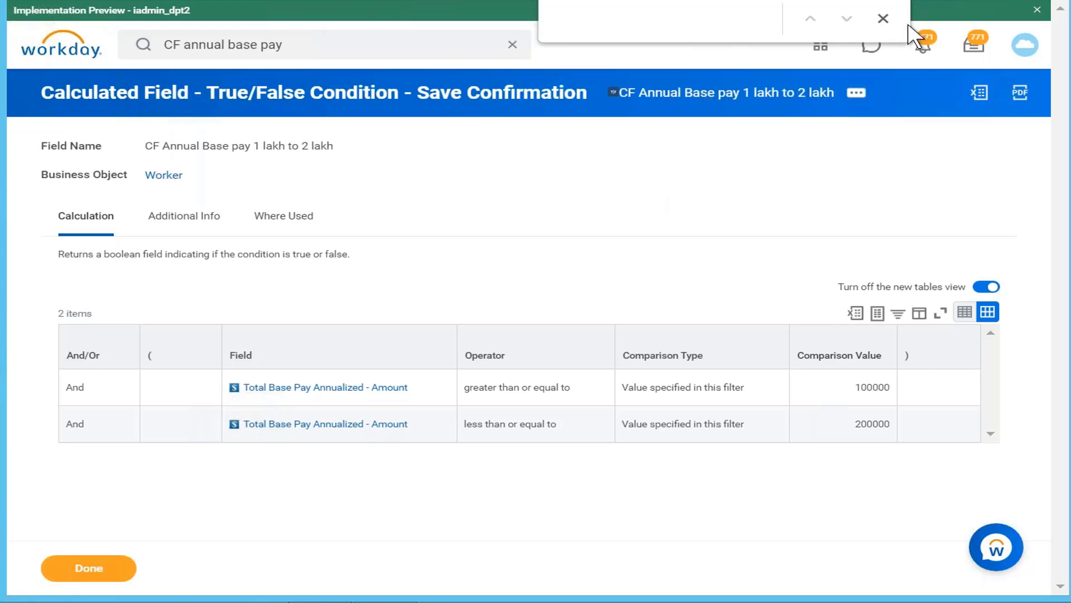
click(883, 19)
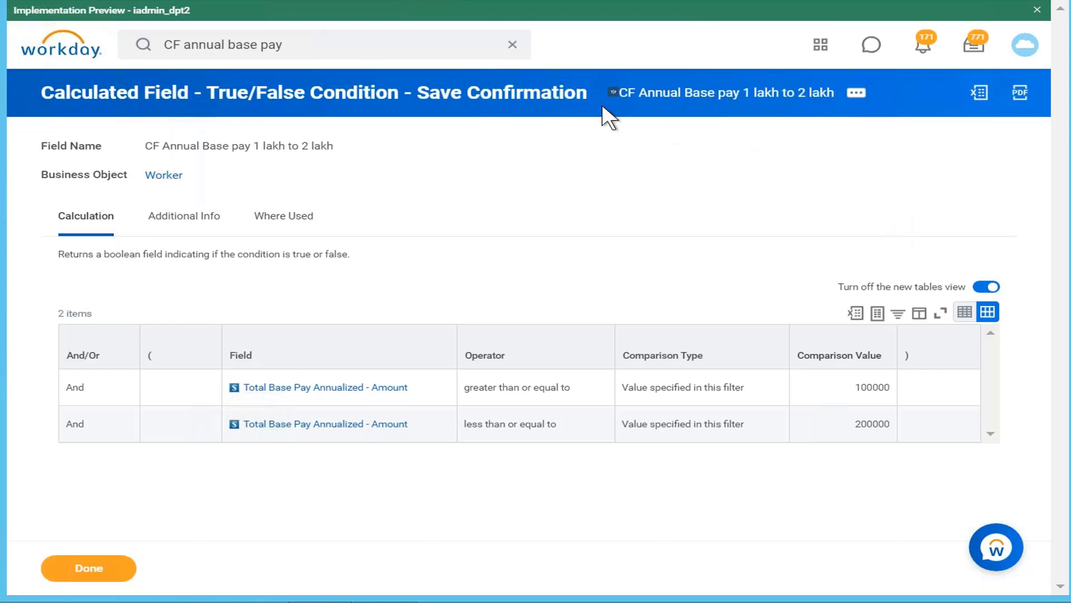
Replace the previous search text and rerun the recent search "create calc field"
click(311, 45)
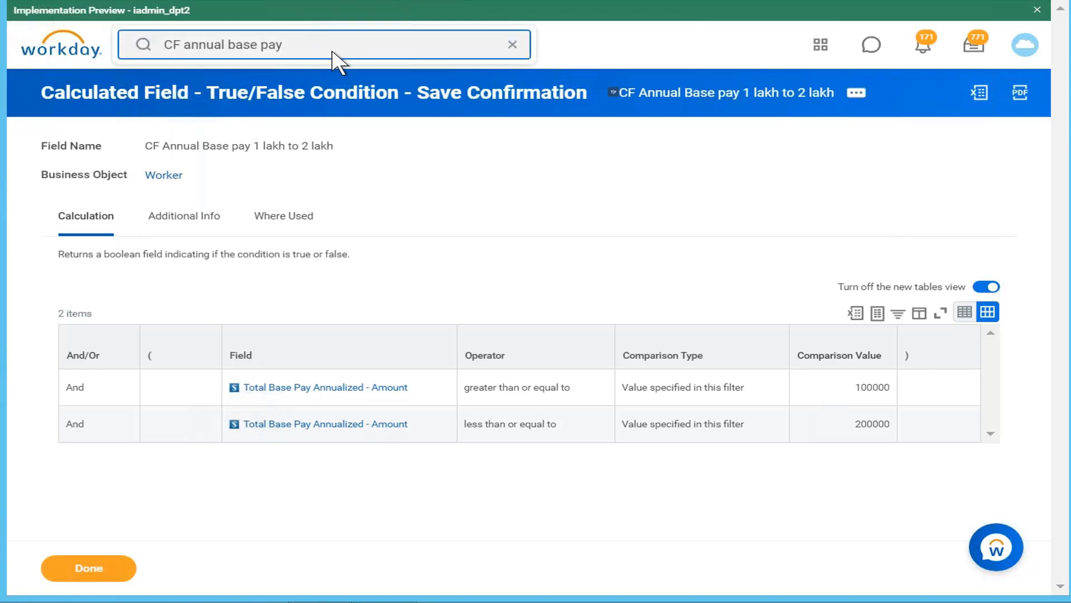
key(BackSpace)
key(BackSpace)
key(BackSpace)
key(BackSpace)
key(BackSpace)
key(BackSpace)
key(BackSpace)
key(BackSpace)
key(BackSpace)
key(BackSpace)
key(BackSpace)
key(BackSpace)
key(BackSpace)
key(BackSpace)
key(BackSpace)
key(BackSpace)
key(BackSpace)
key(BackSpace)
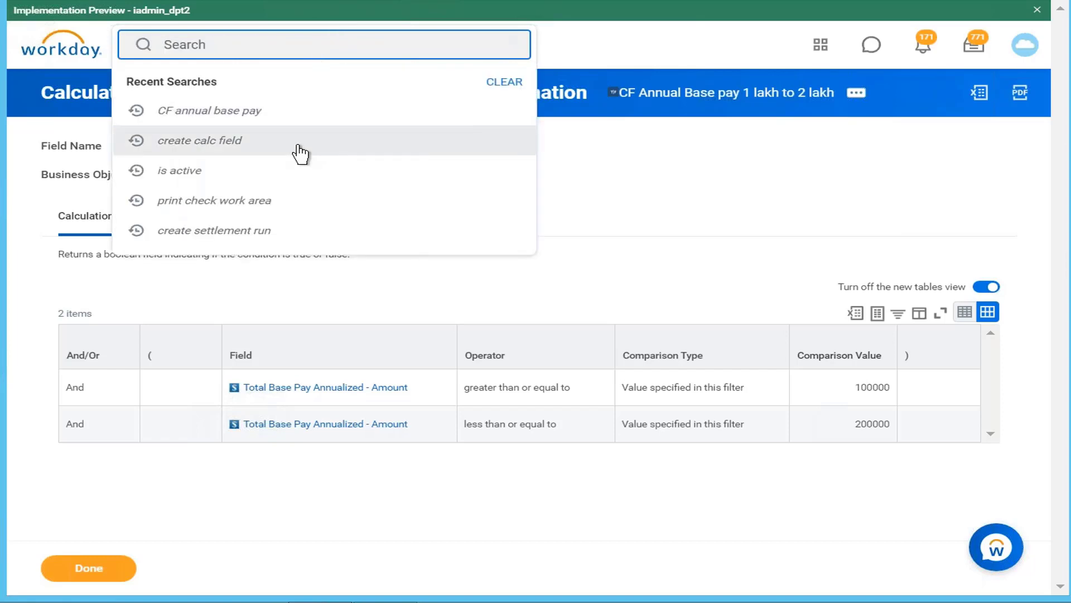
click(300, 147)
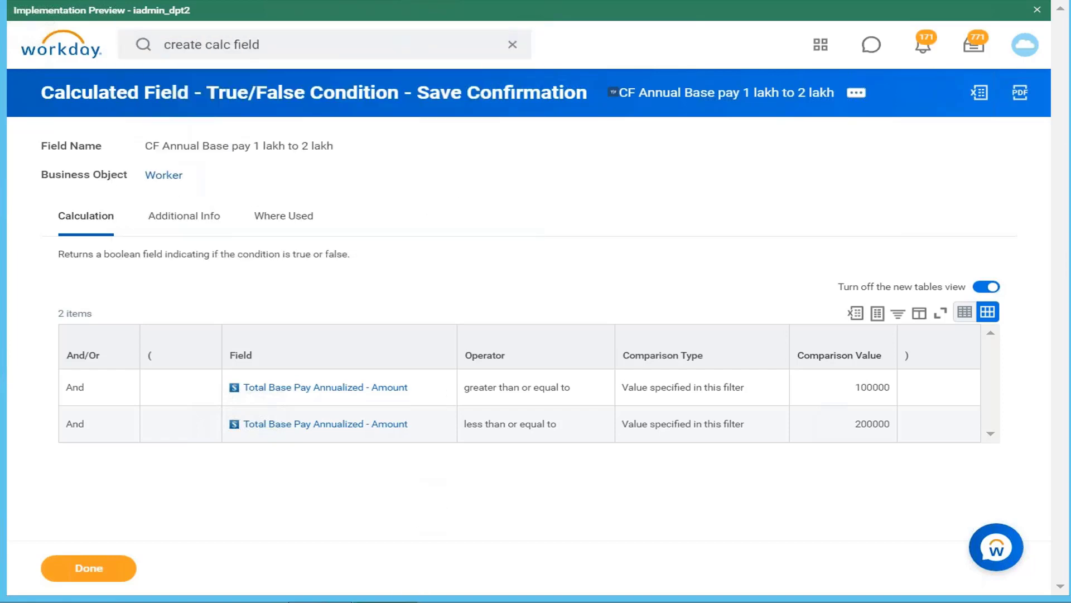
Switch to the Notepad++ notes and extend the "Annual base pay > 1 lakh" line with "less than 2 lakh Medium compensated"
click(385, 602)
click(314, 188)
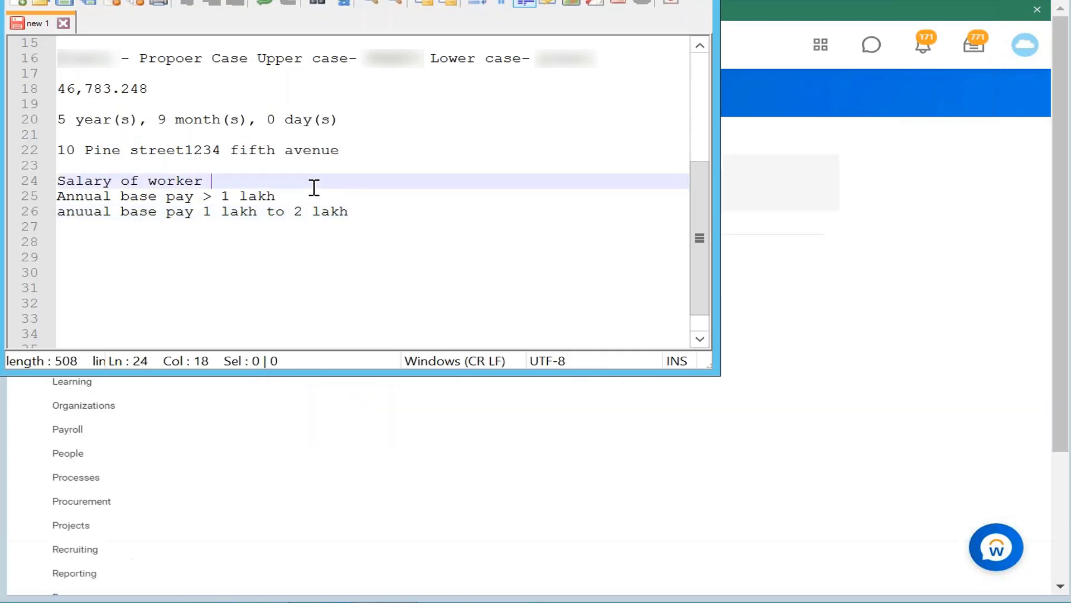
click(305, 196)
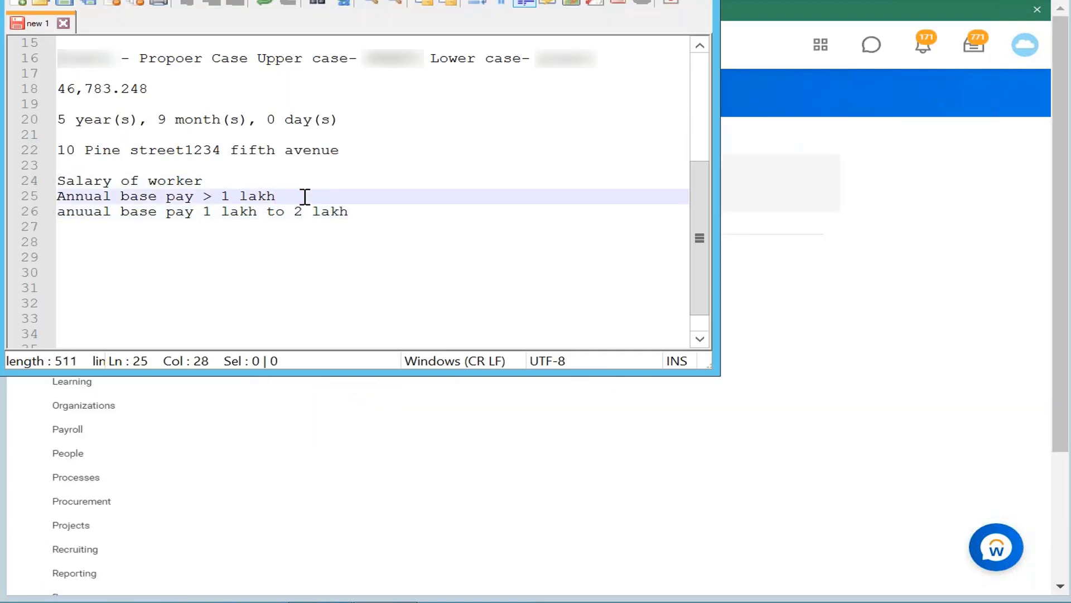
key(BackSpace)
key(BackSpace)
text(less than 2 lakh)
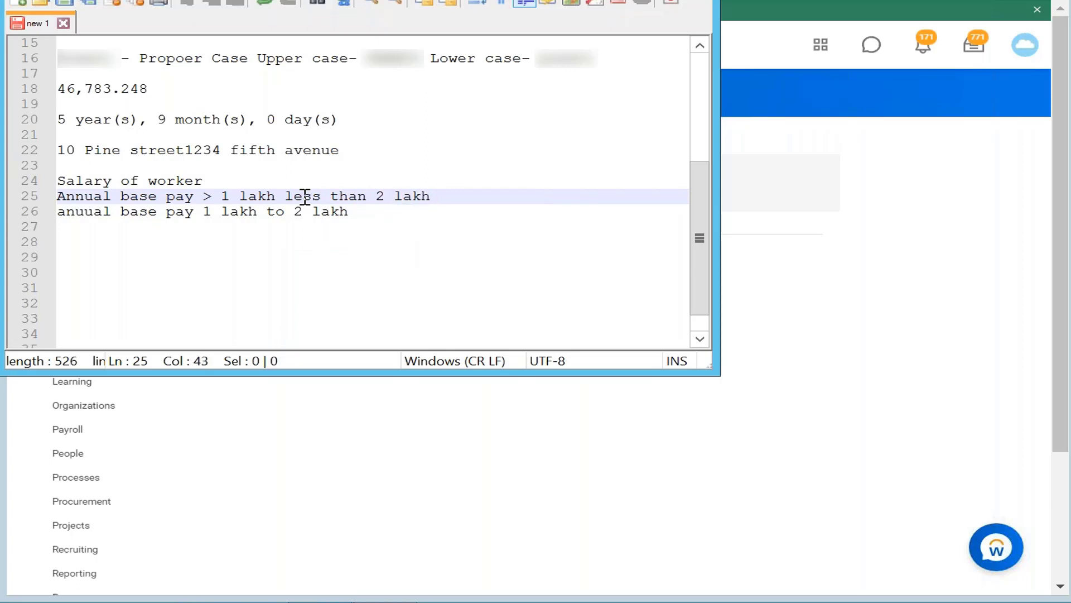
text(Medium compe)
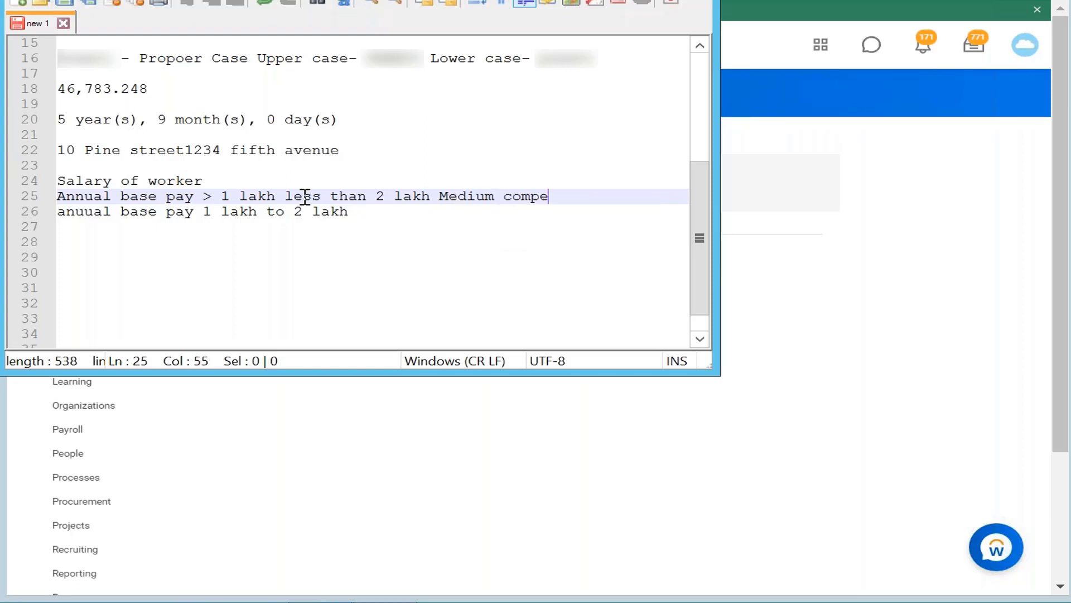
text(nsated)
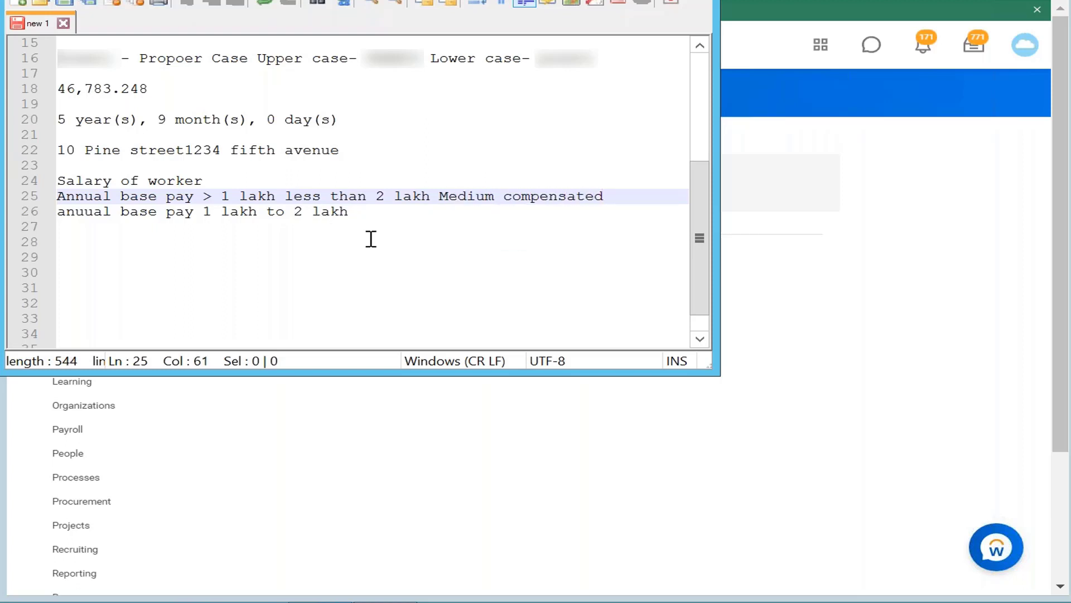
Change the comparison sign in the "Annual base pay" note on line 25 to "<" before "1 lakh"
click(407, 217)
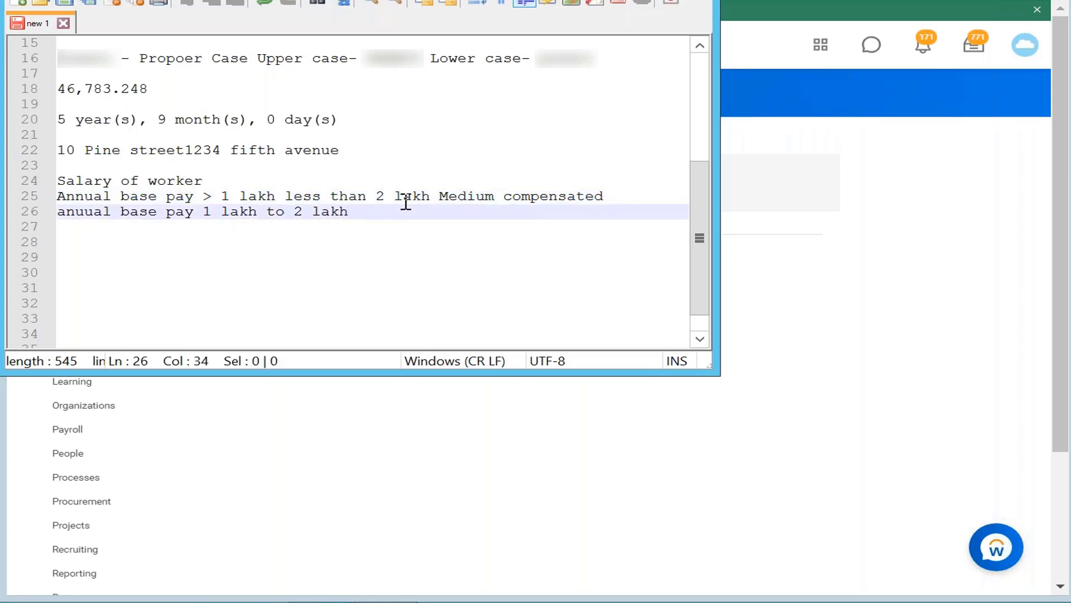
click(219, 196)
key(BackSpace)
key(BackSpace)
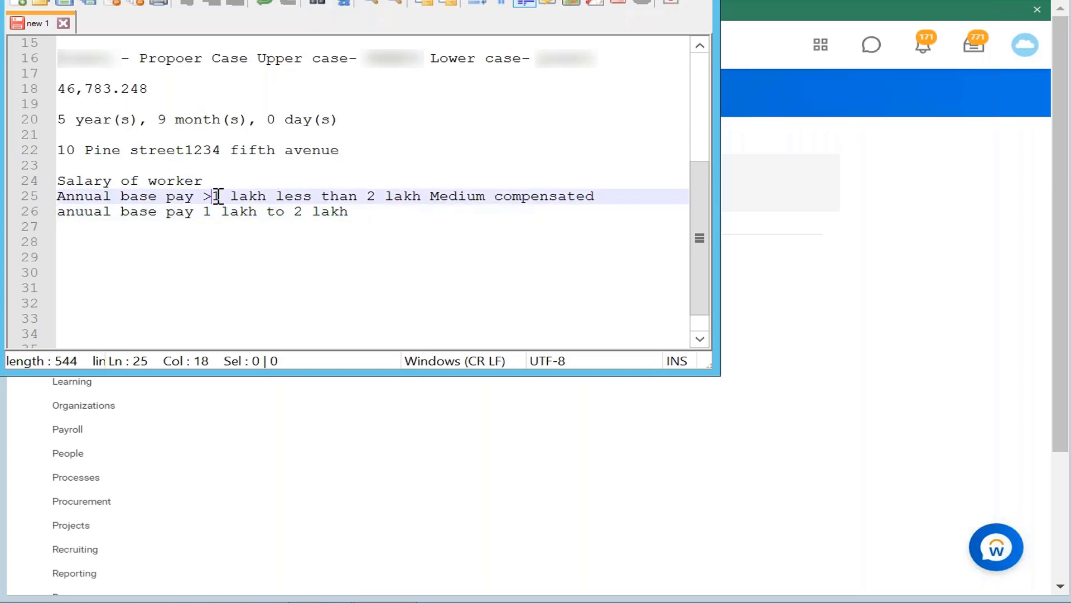
text(<)
Remove "less than 2 lakh" from line 25 so the note reads "Annual base pay < 1 lakh Medium compensated"
click(430, 196)
key(BackSpace)
key(BackSpace)
key(BackSpace)
key(BackSpace)
key(BackSpace)
key(BackSpace)
key(BackSpace)
key(BackSpace)
key(BackSpace)
key(BackSpace)
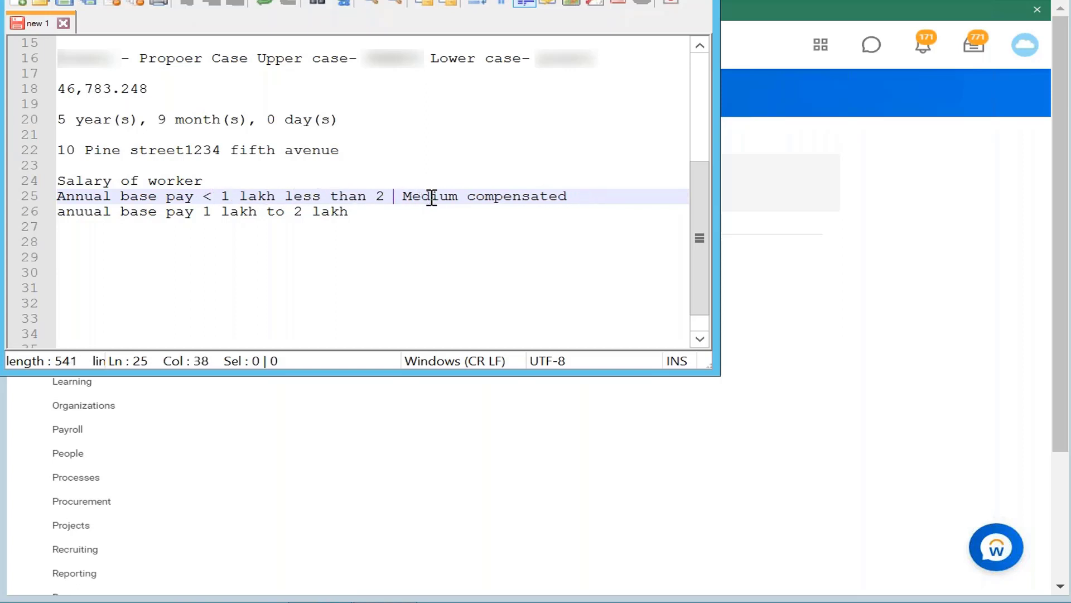
key(BackSpace)
key(BackSpace)
key(BackSpace)
key(BackSpace)
key(BackSpace)
key(BackSpace)
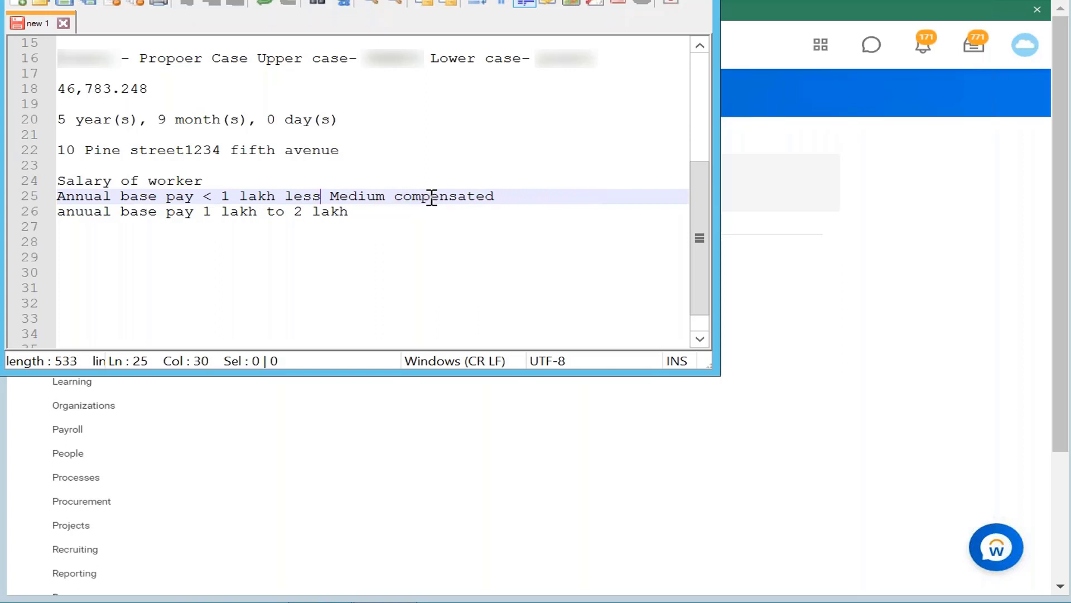
Add "Highly compensated" to the end of the note line for base pay 1 lakh to 2 lakh
click(391, 212)
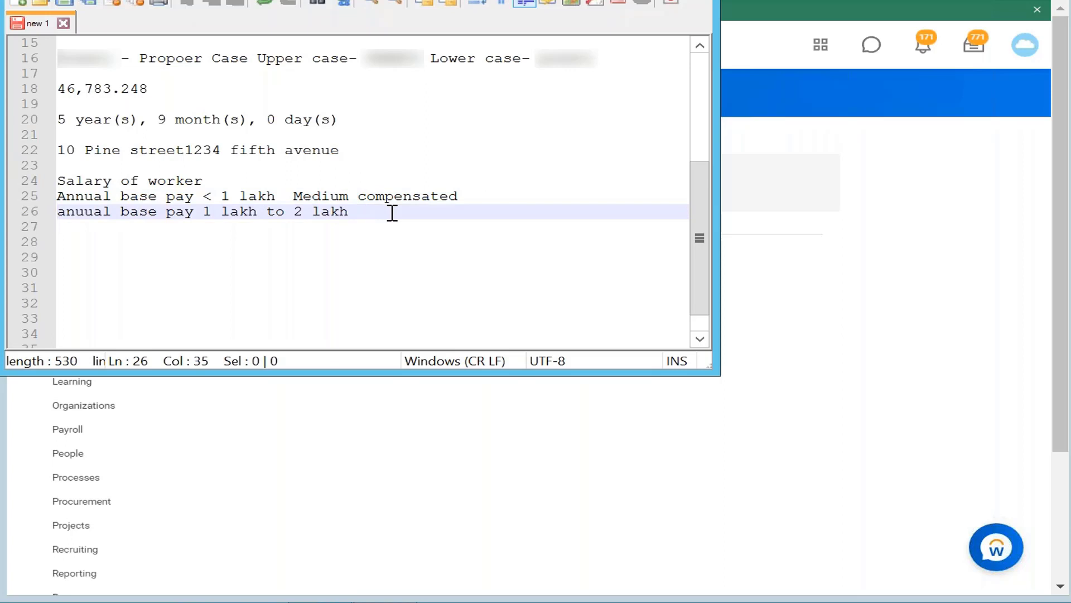
text(Highly co)
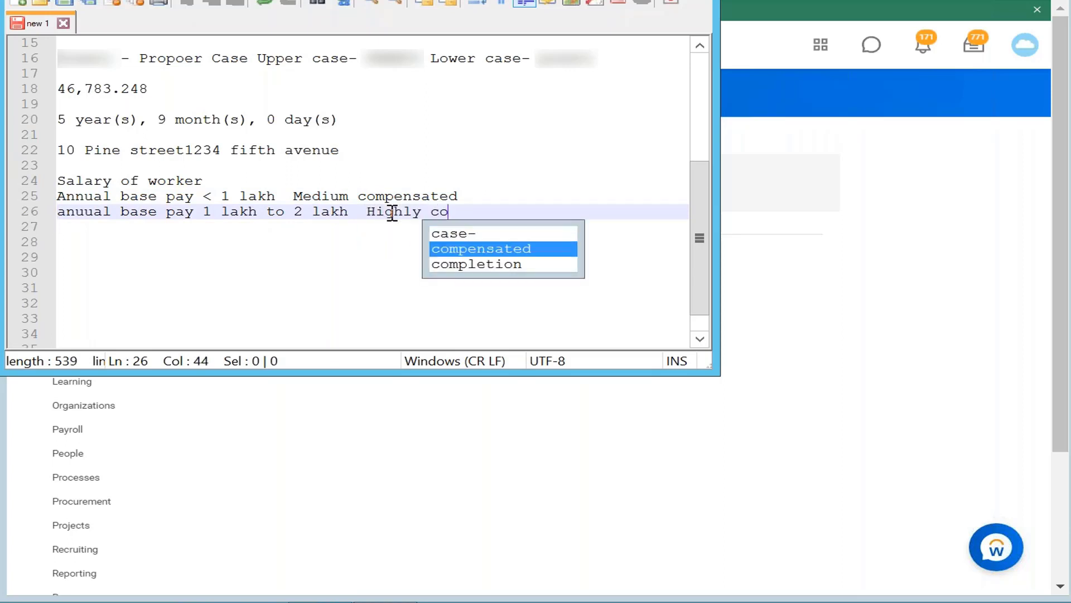
text(mpensated)
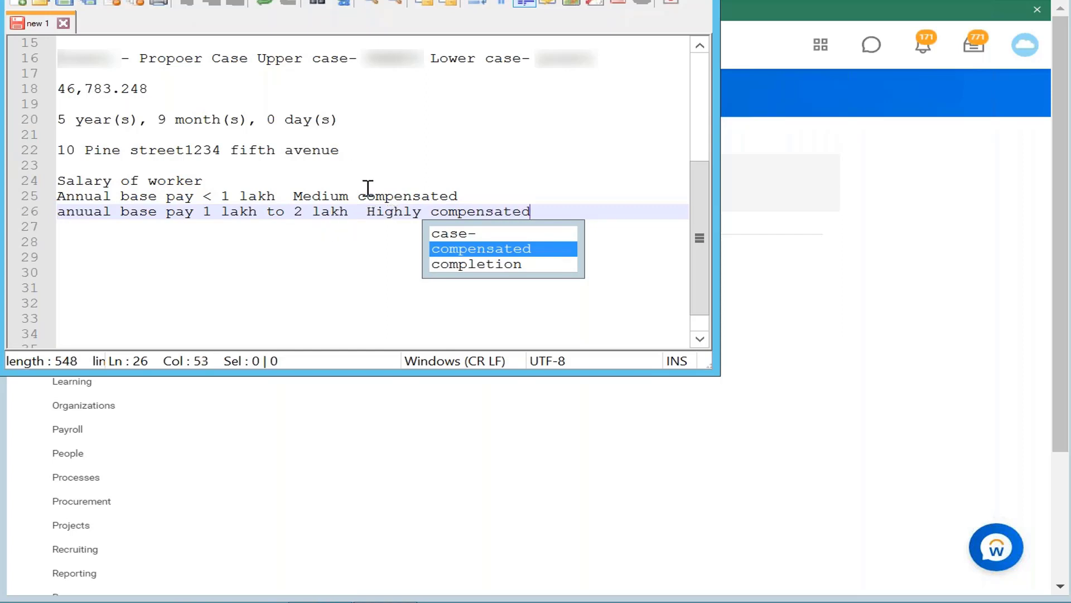
click(632, 199)
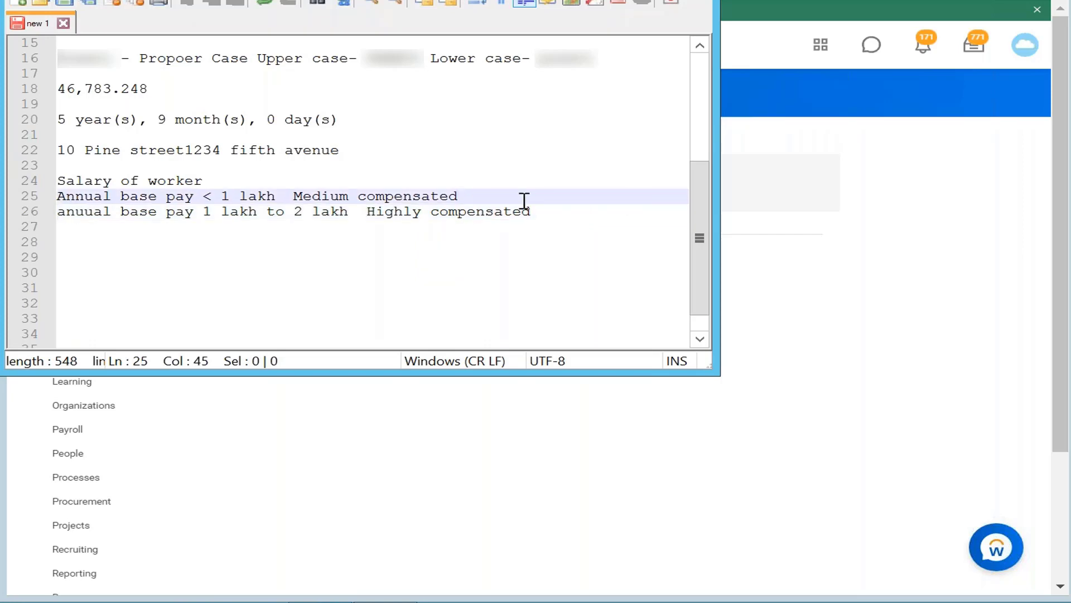
click(438, 214)
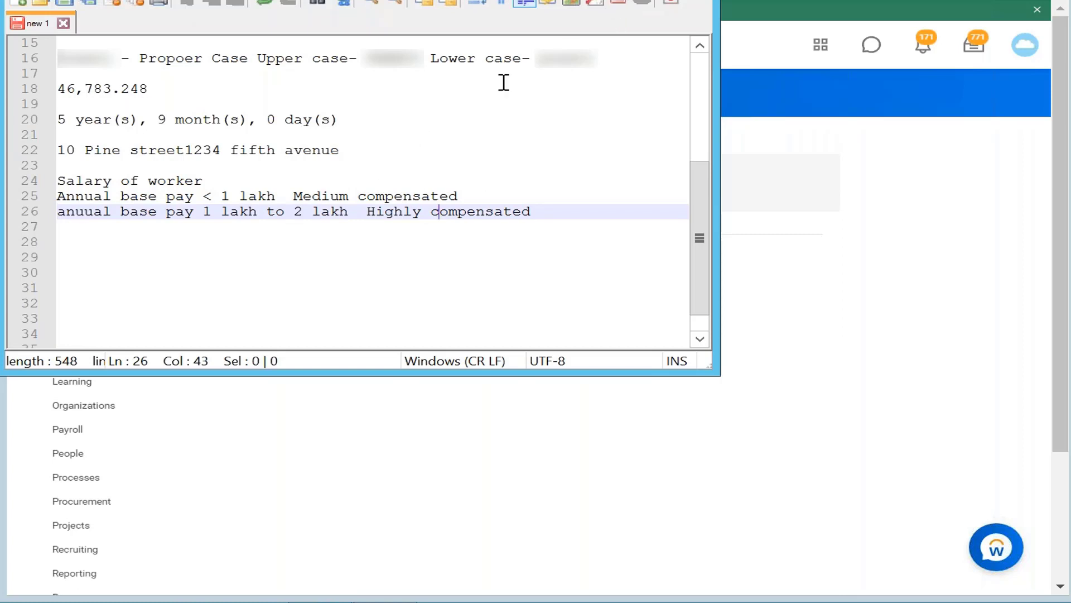
Switch to Workday and search for "CF annual base pay" in place of the previous search text
key(alt+Tab)
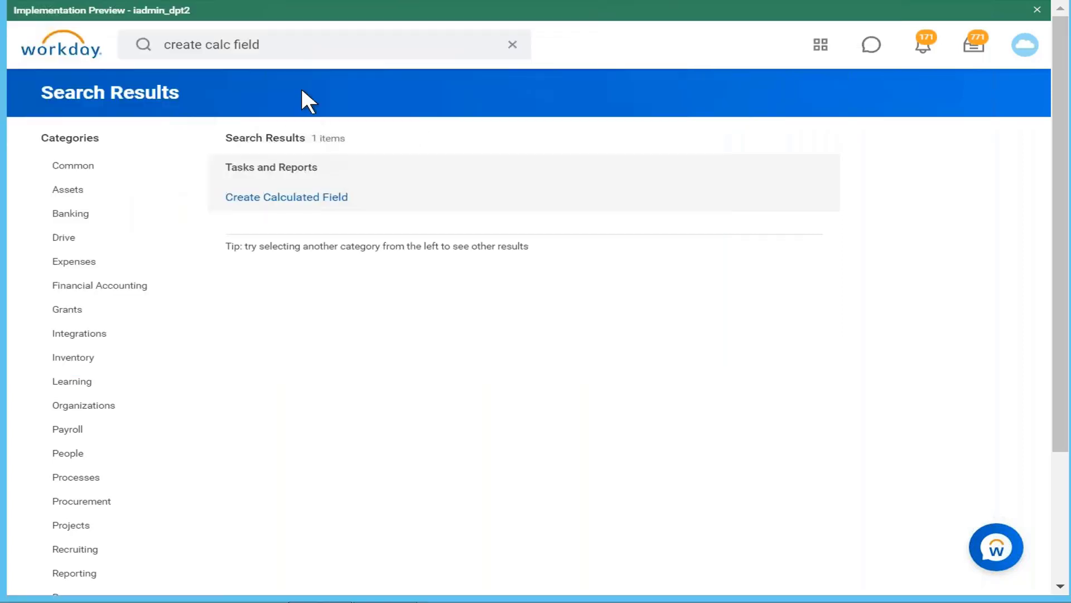
click(270, 44)
key(BackSpace)
key(BackSpace)
key(BackSpace)
key(BackSpace)
key(BackSpace)
key(BackSpace)
key(BackSpace)
key(BackSpace)
key(BackSpace)
key(BackSpace)
key(BackSpace)
key(BackSpace)
key(BackSpace)
key(BackSpace)
key(BackSpace)
key(BackSpace)
key(BackSpace)
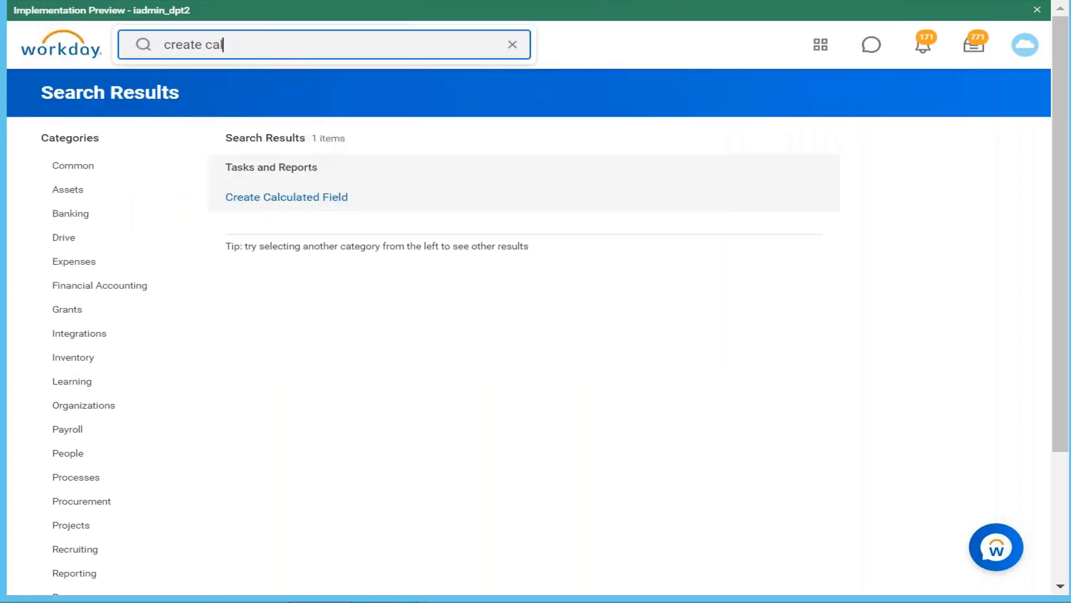
text(CF )
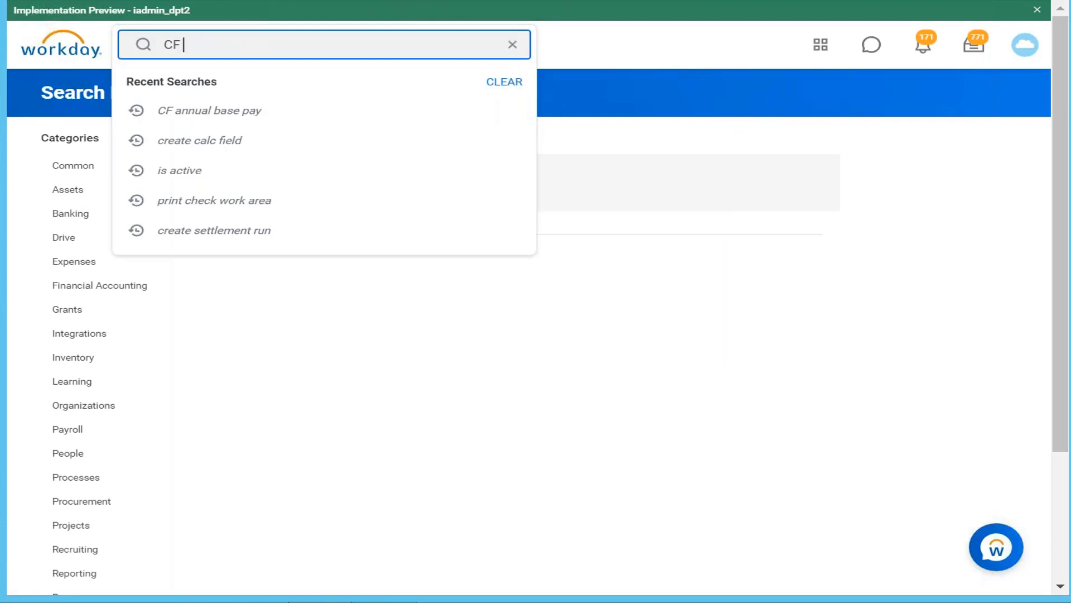
text(A)
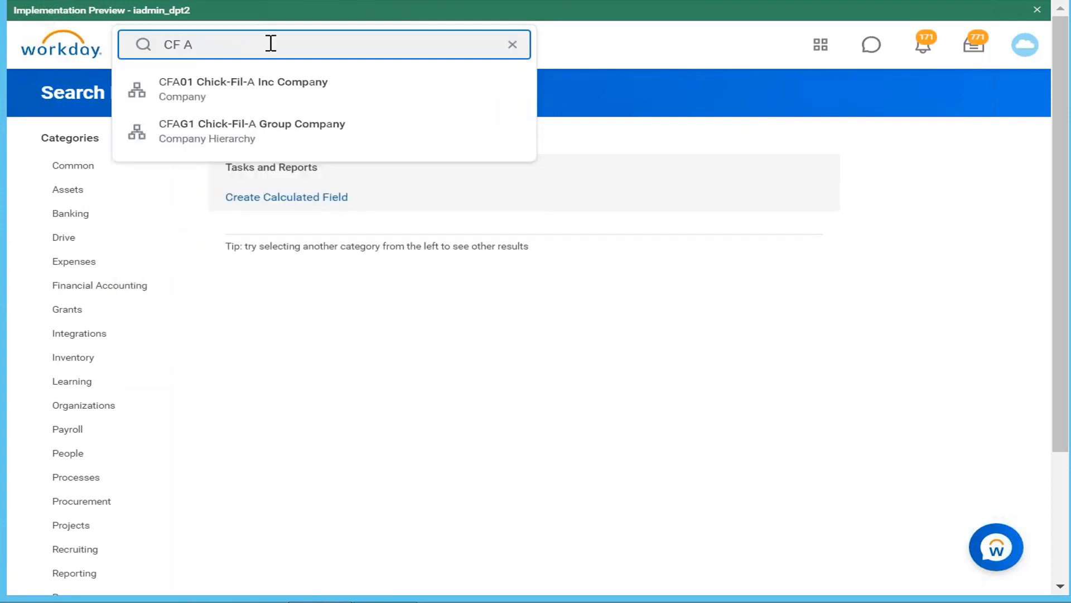
key(BackSpace)
key(BackSpace)
text(annual base pay)
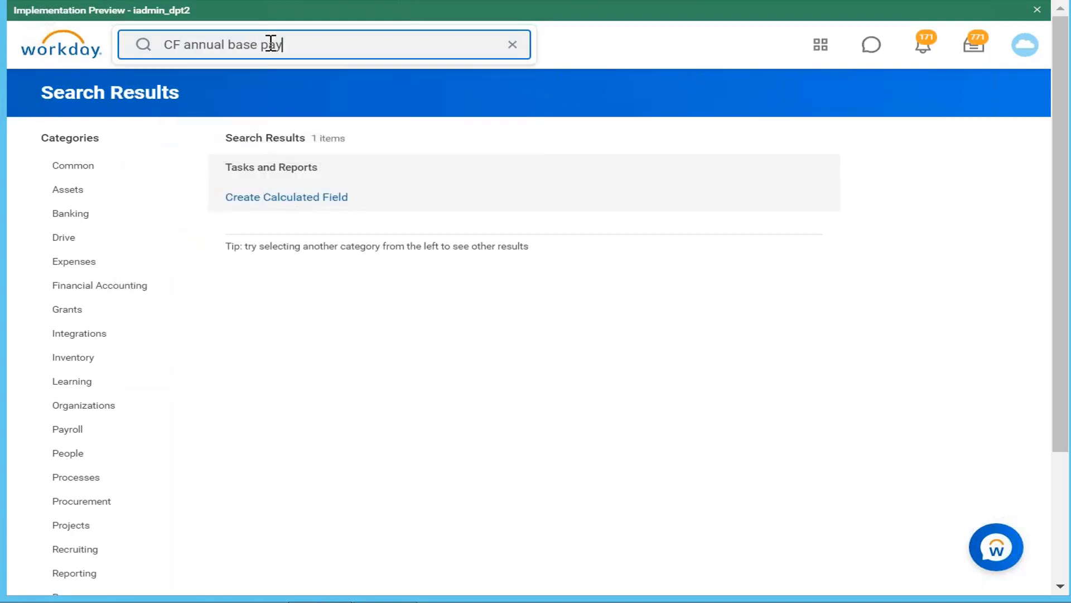
key(Return)
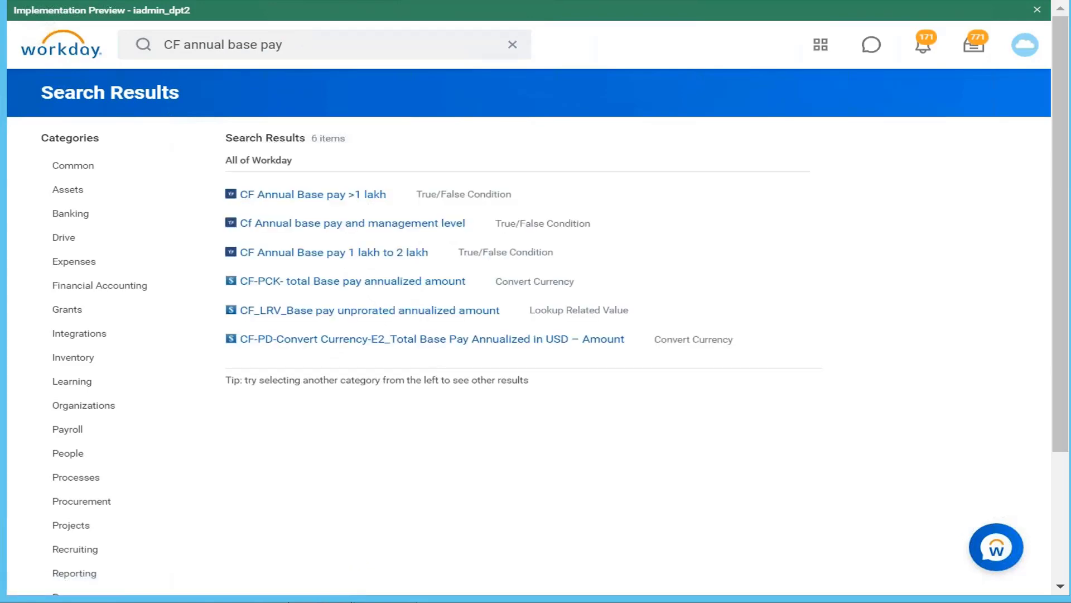
Open the calculated field "CF Annual Base pay >1 lakh" for editing and rename it "CF Annual Base pay <1 lakh"
click(344, 200)
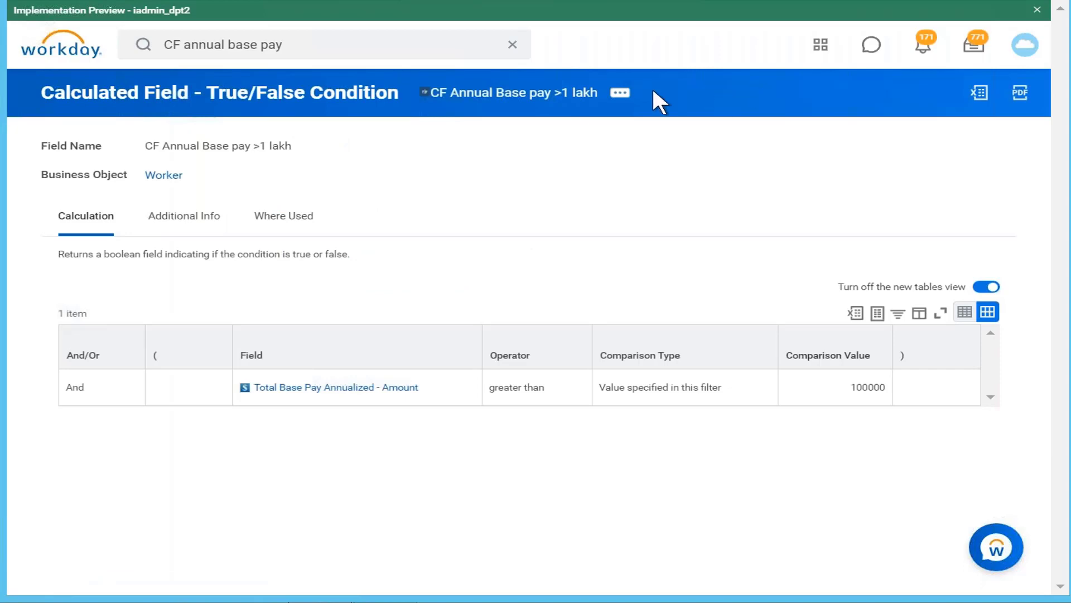
click(615, 95)
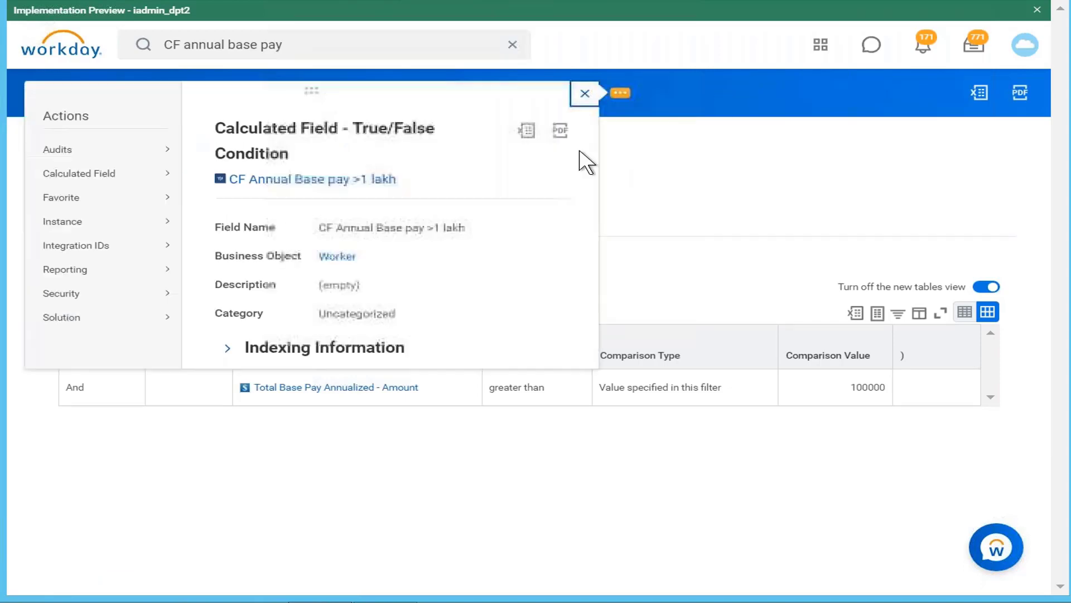
mouse_move(170, 174)
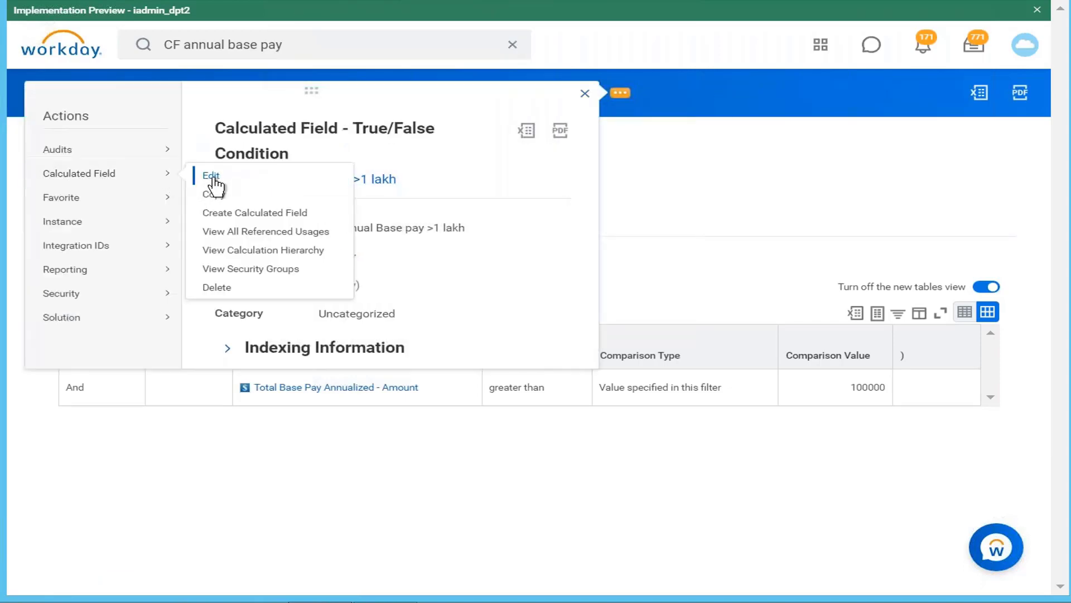
click(211, 177)
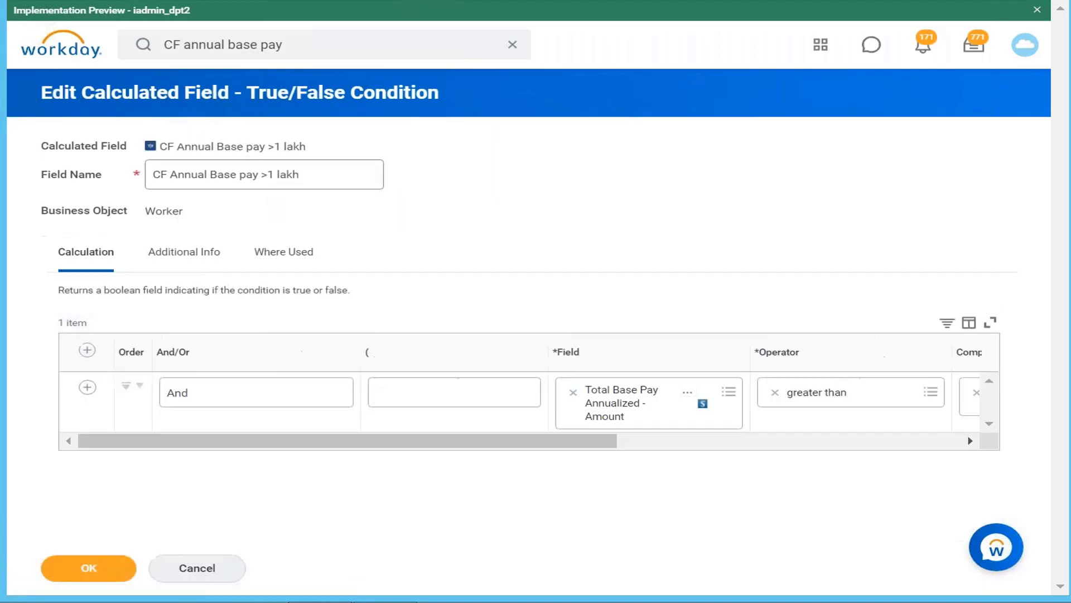
click(275, 174)
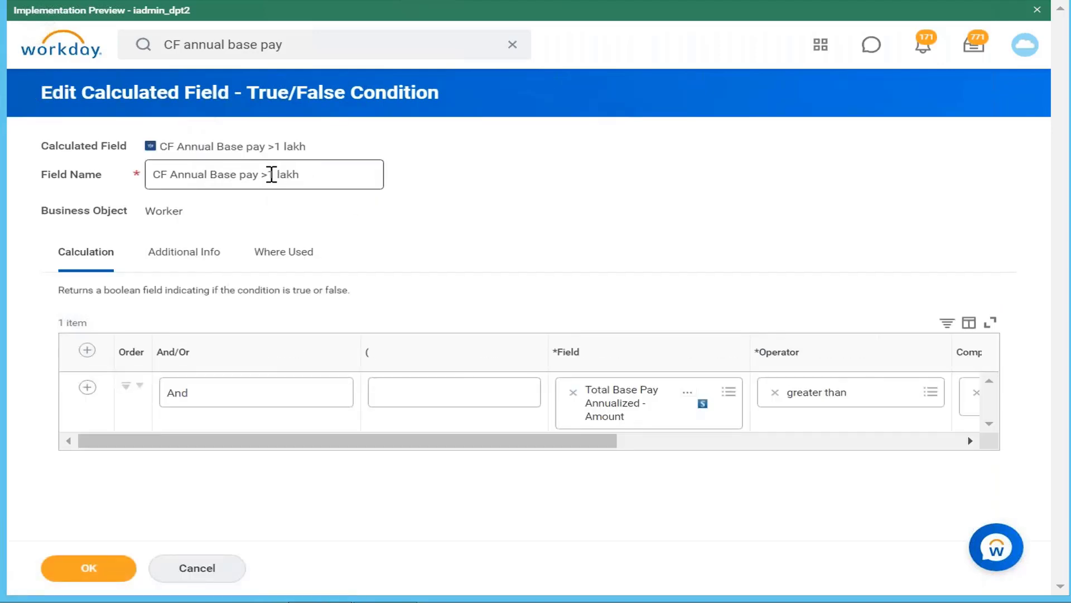
click(271, 174)
key(BackSpace)
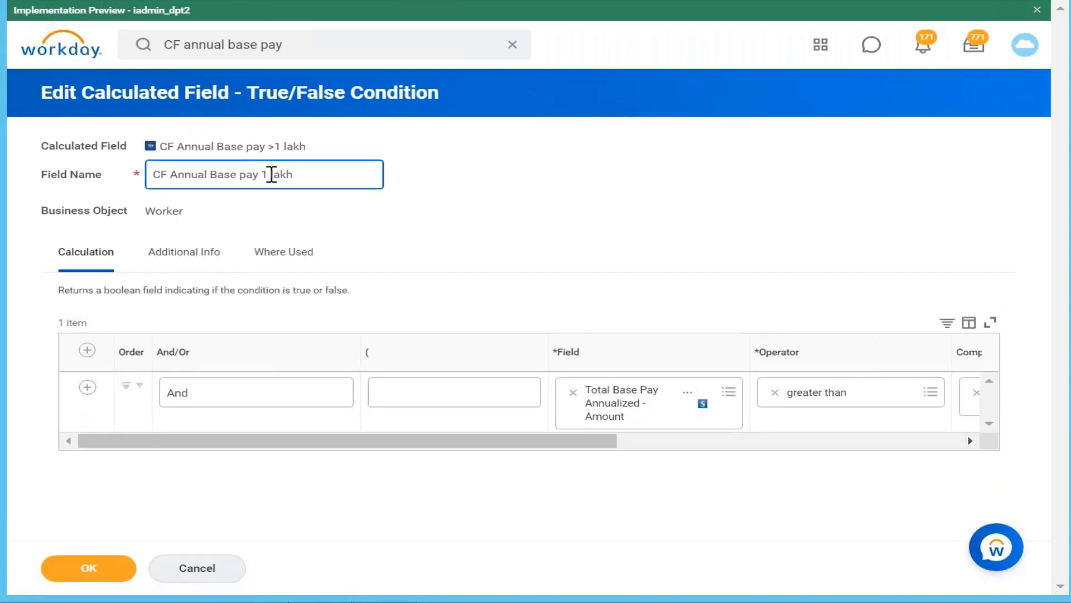
text(<)
Set the operator of the Total Base Pay Annualized - Amount condition to less than and save the calculated field
drag(411, 444, 610, 438)
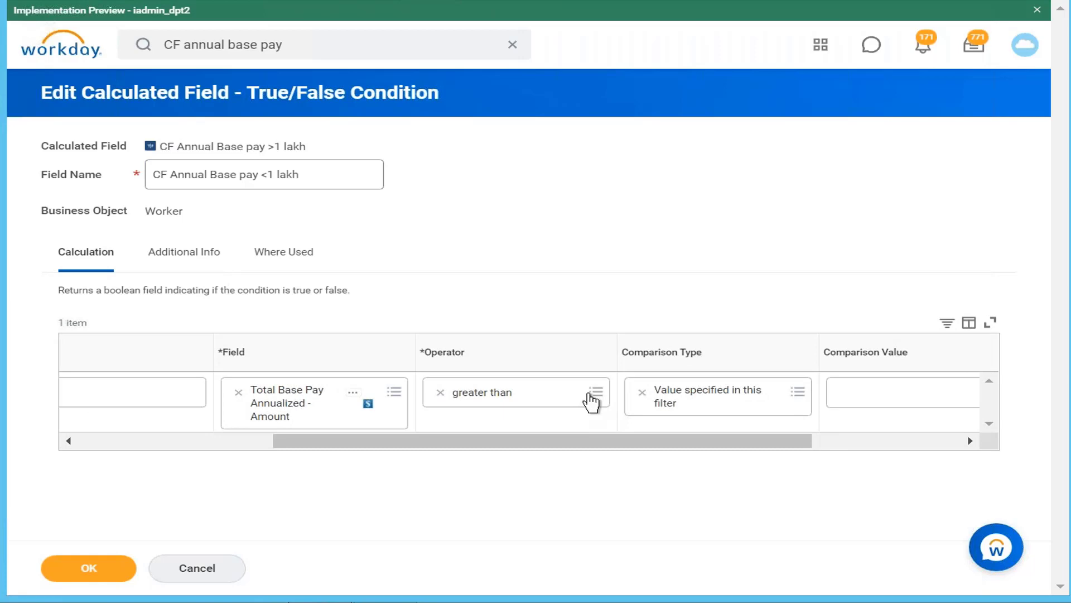
click(594, 393)
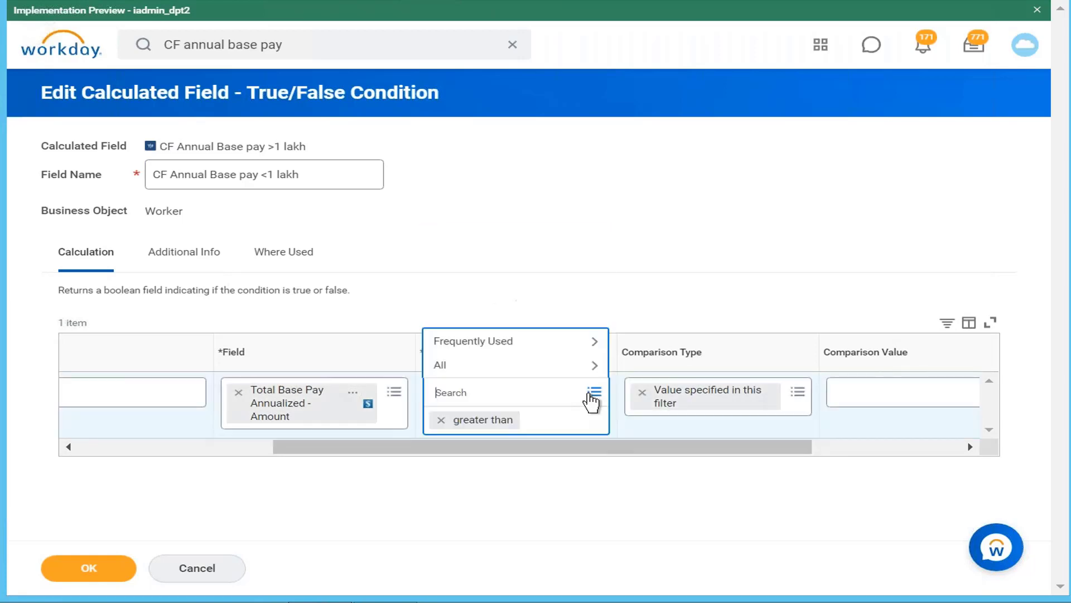
click(512, 343)
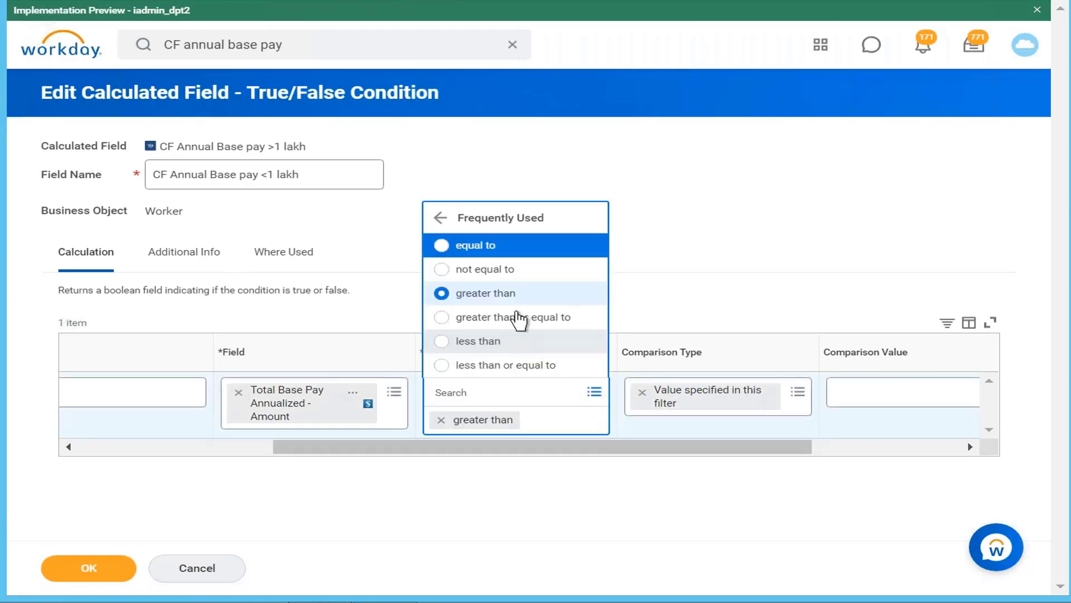
click(520, 341)
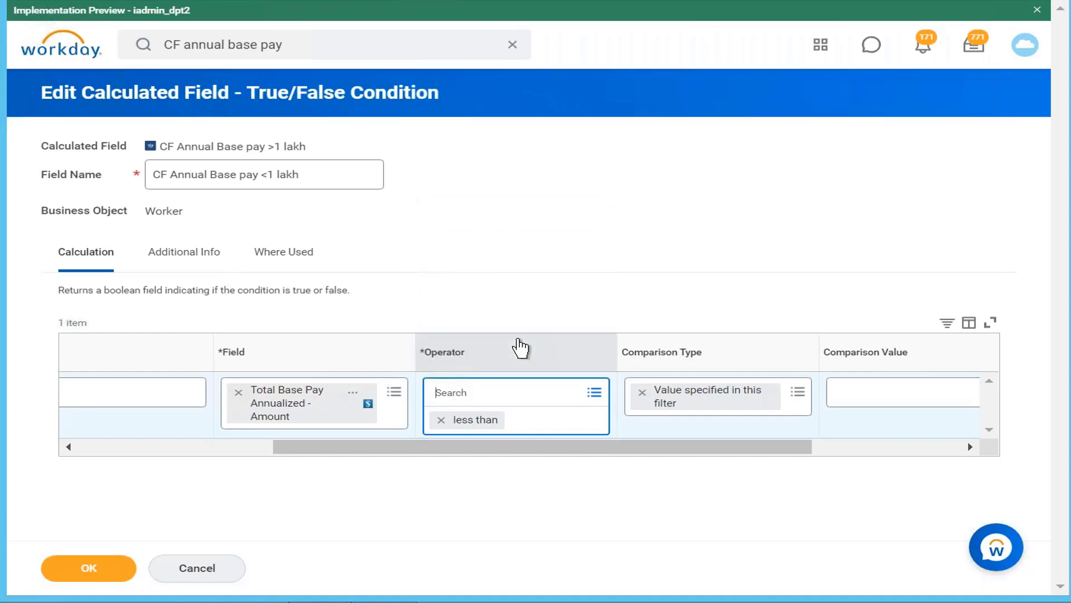
drag(778, 446, 897, 450)
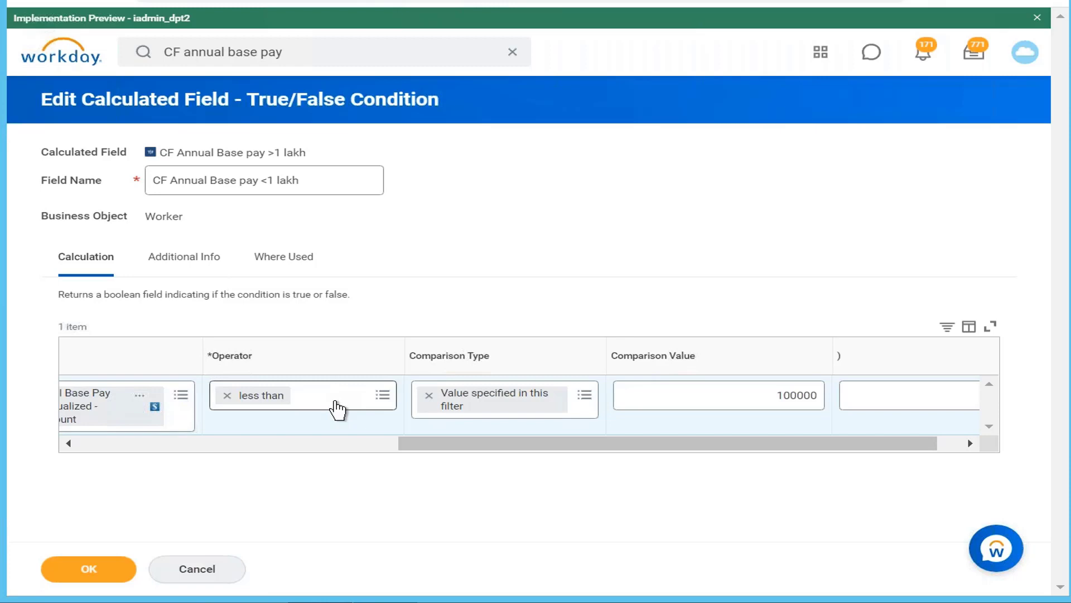
click(90, 572)
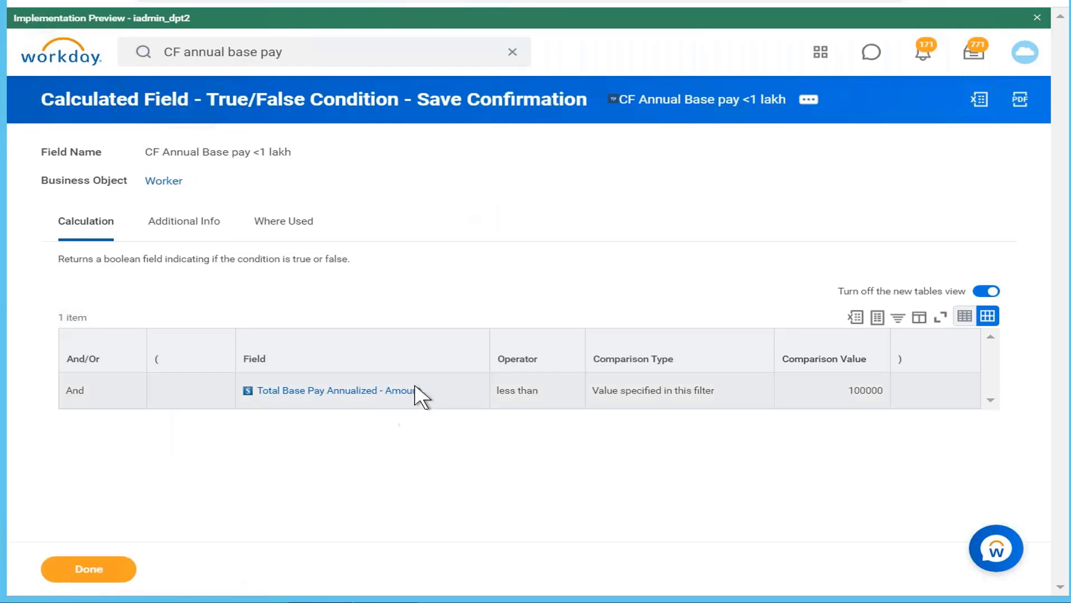
click(809, 99)
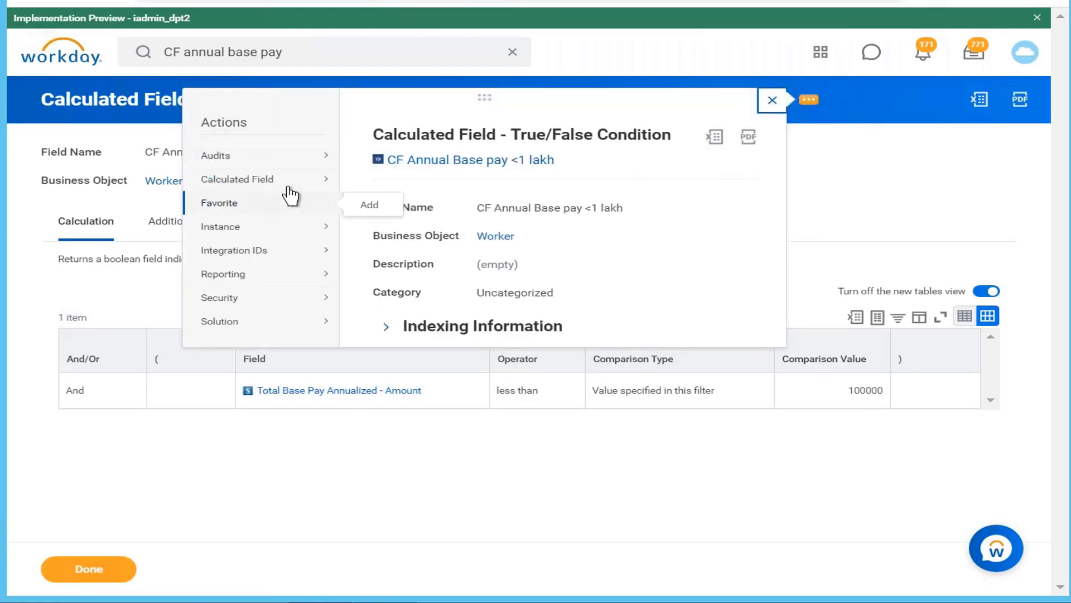
mouse_move(293, 188)
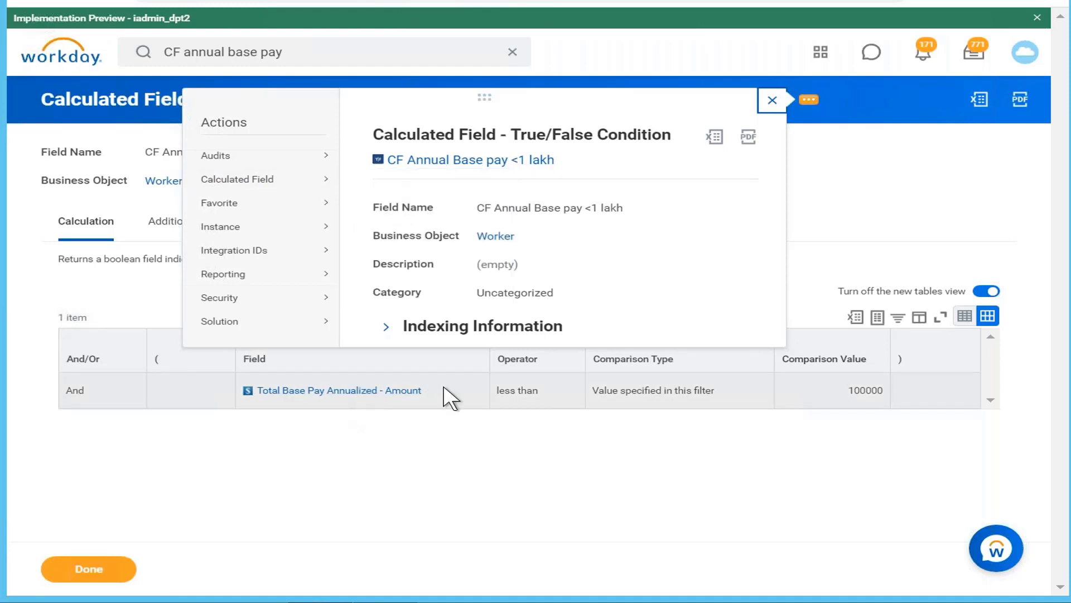
click(895, 166)
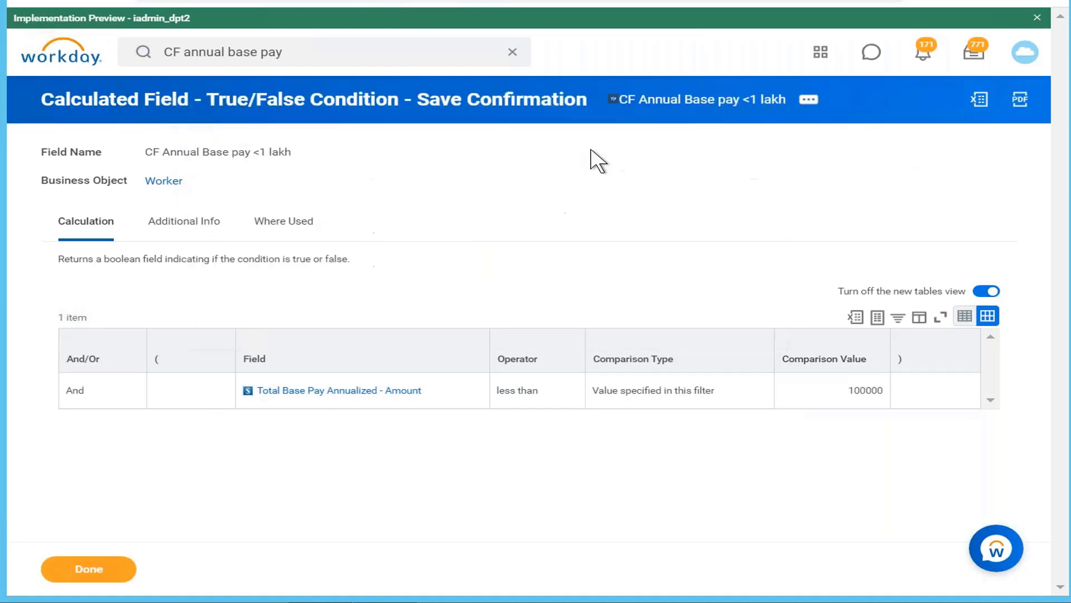
Replace the search text with "create calc field" and run the search
click(335, 49)
key(BackSpace)
key(BackSpace)
key(BackSpace)
key(BackSpace)
key(BackSpace)
key(BackSpace)
key(BackSpace)
key(BackSpace)
key(BackSpace)
key(BackSpace)
key(BackSpace)
key(BackSpace)
key(BackSpace)
key(BackSpace)
key(BackSpace)
key(BackSpace)
key(BackSpace)
key(BackSpace)
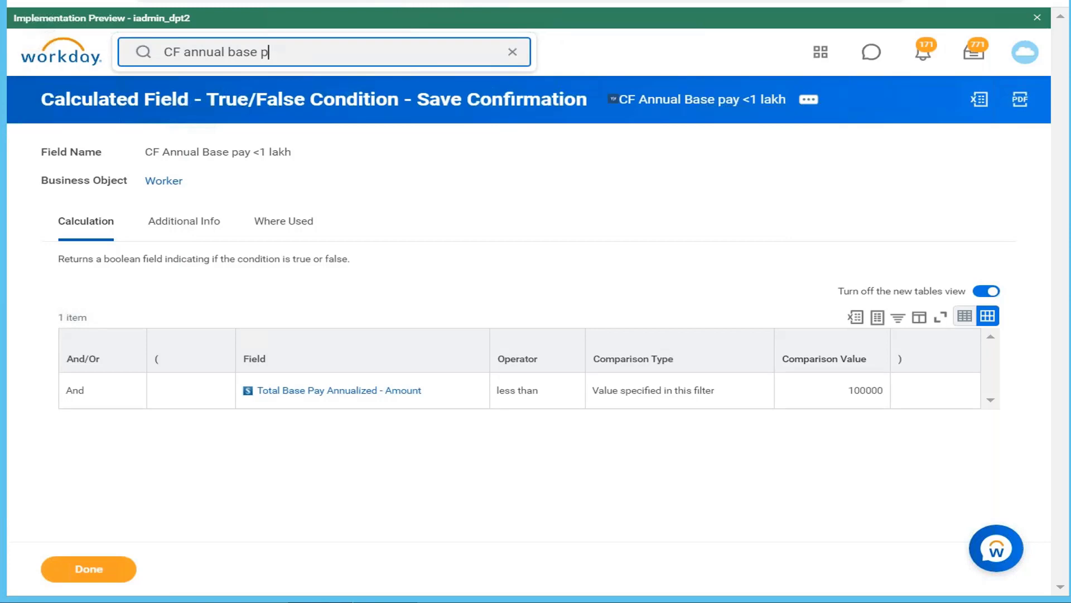
text(cre)
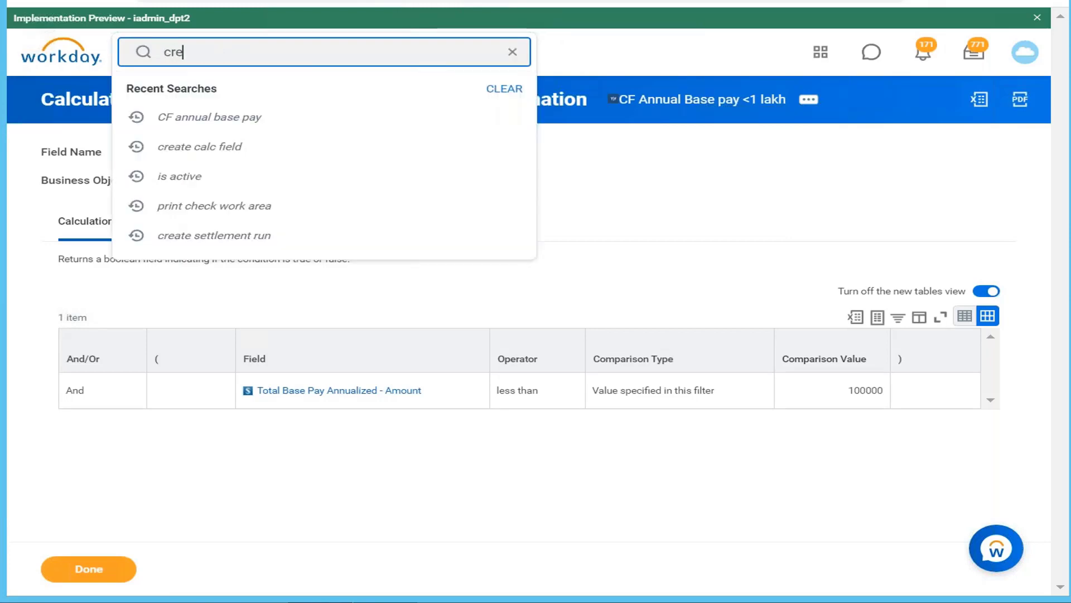
text(ate calc field)
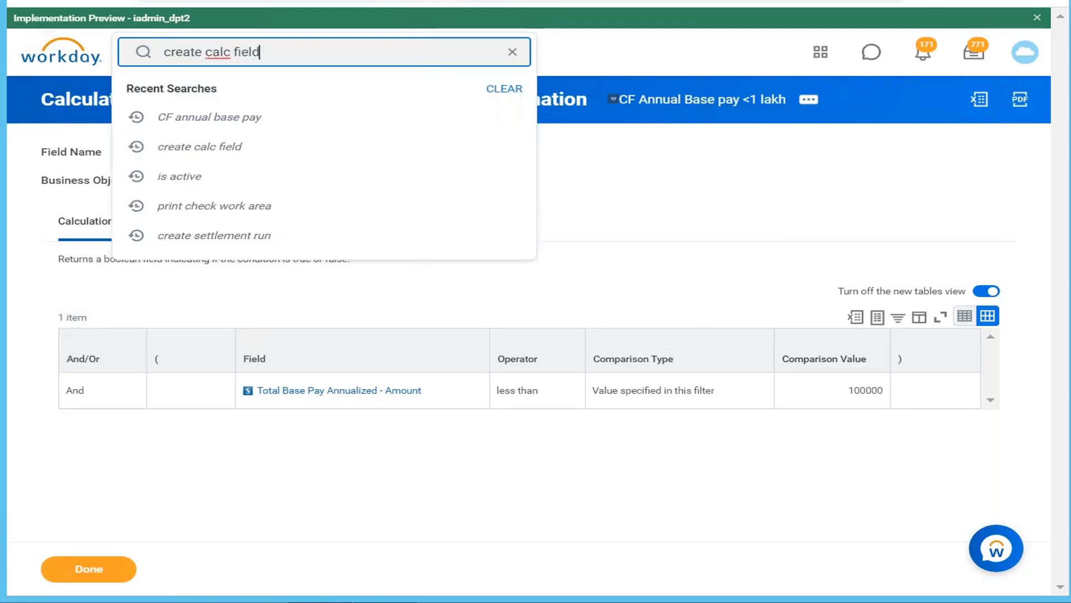
key(Return)
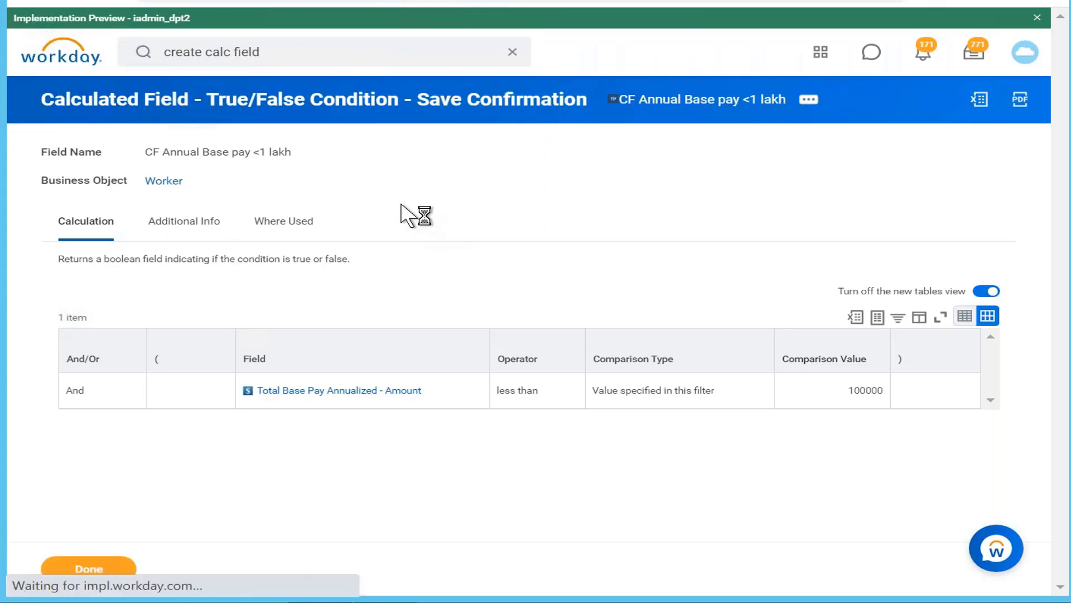
Open the Create Calculated Field task and name the new field "CF compensation category of worker"
click(334, 202)
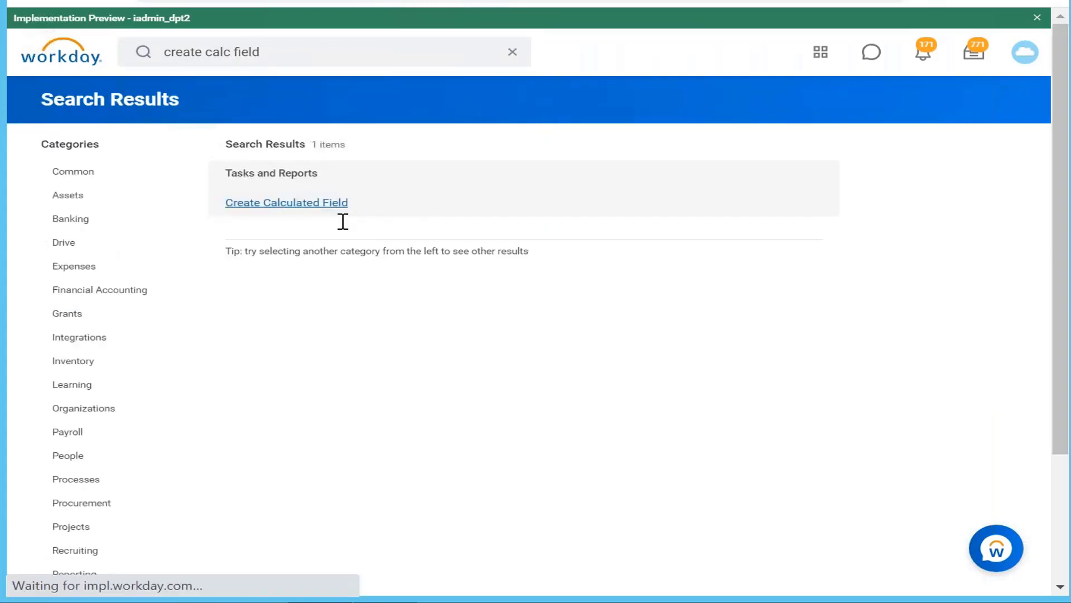
click(288, 152)
text(Cf)
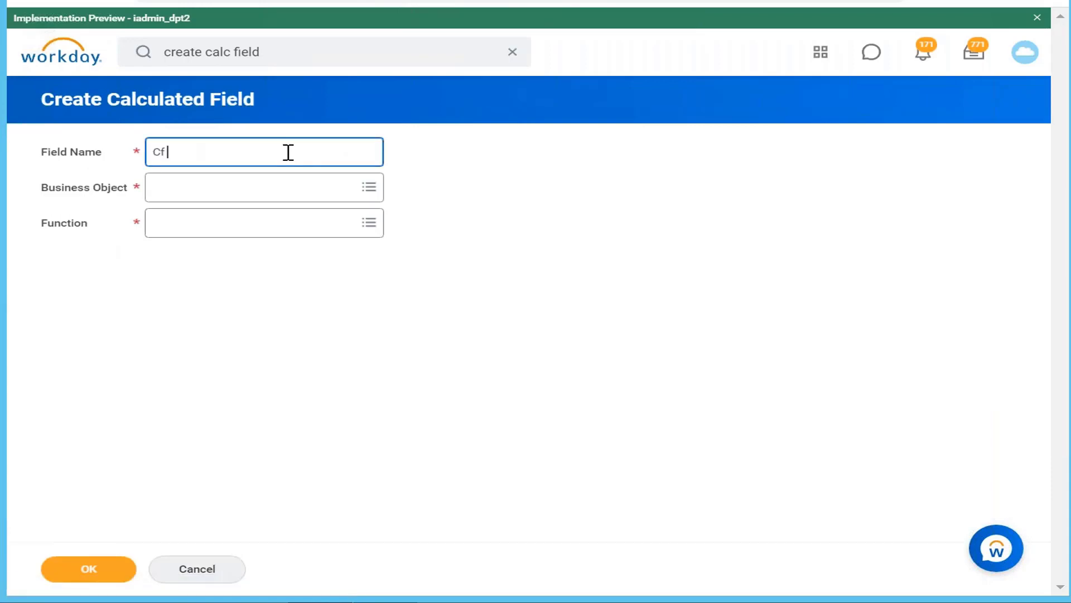
key(BackSpace)
text(F compensation category)
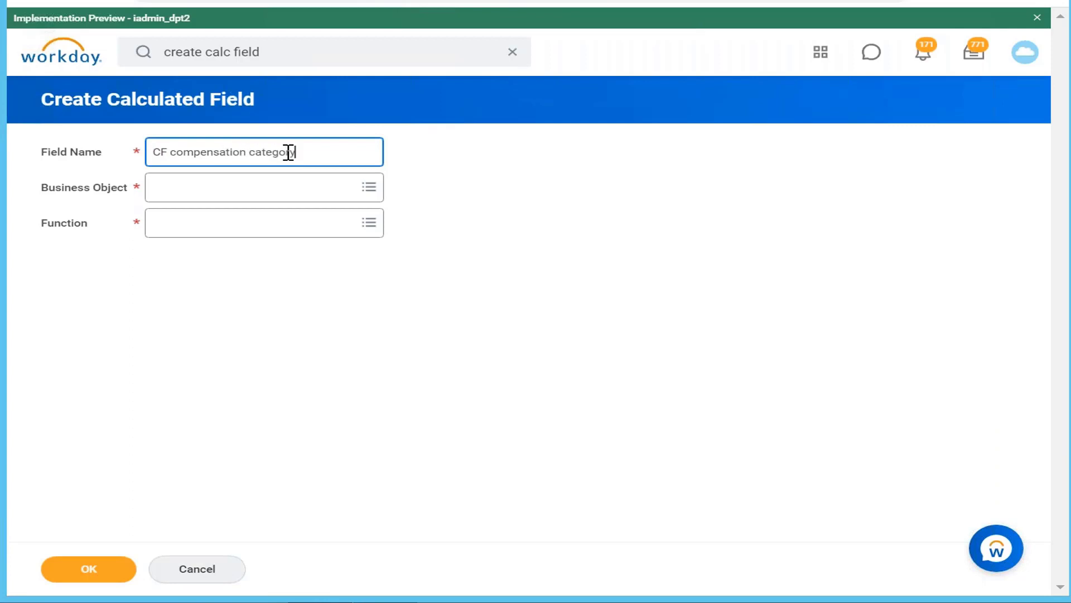
text( of worker)
Set the new field's business object to Worker and its function to Evaluate Expression, and continue to the calculation setup
click(299, 189)
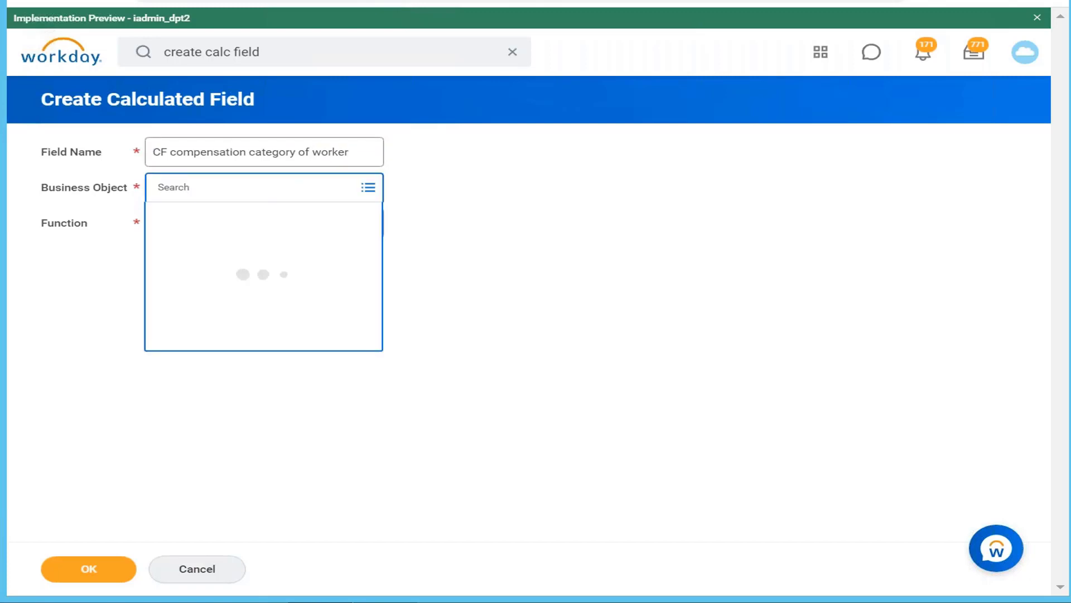
text(worker)
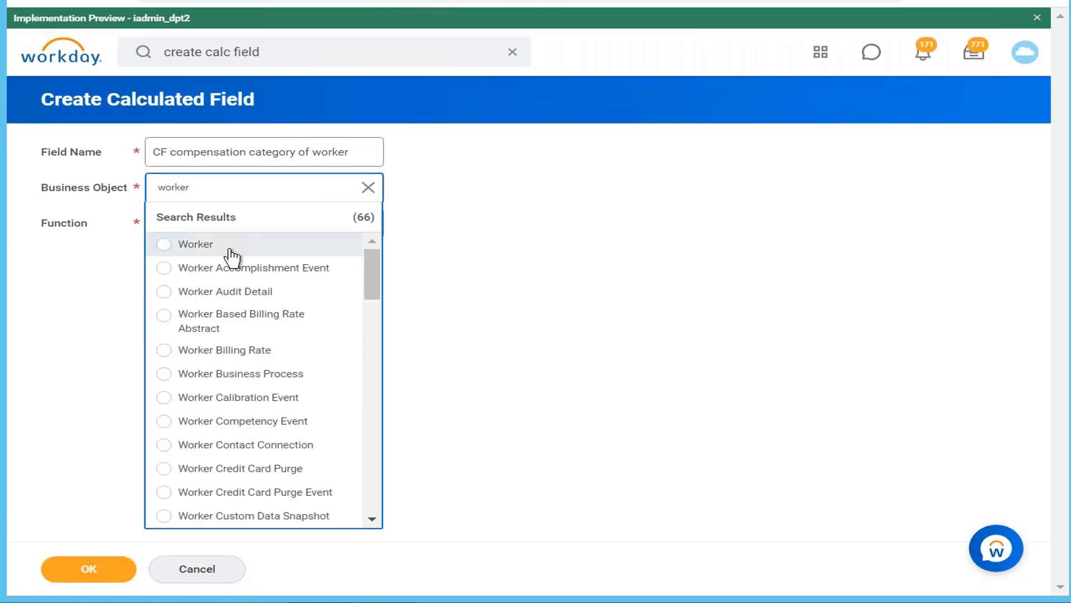
click(229, 255)
click(284, 258)
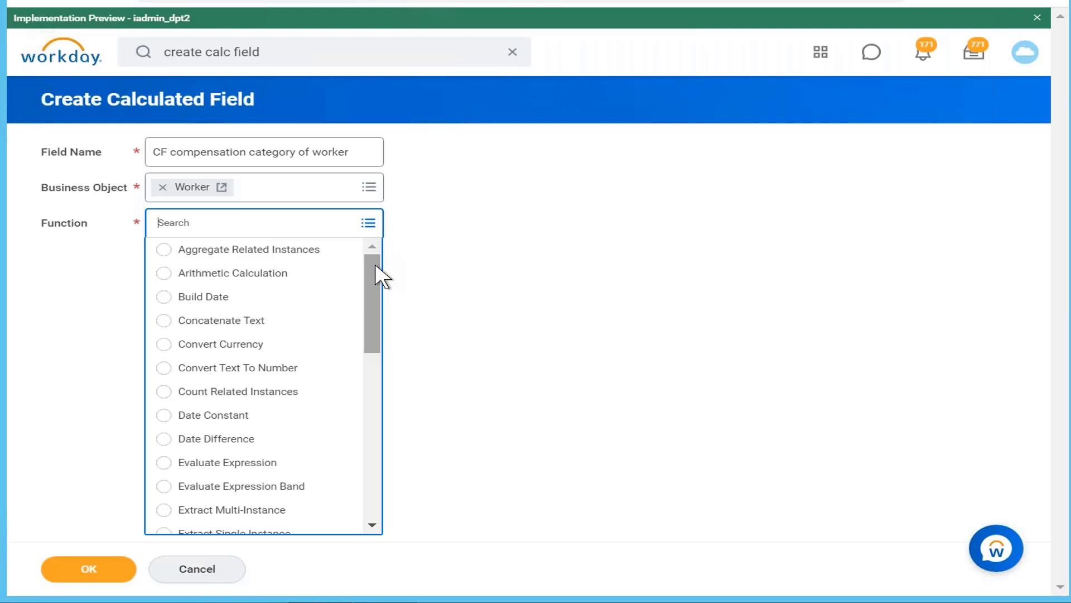
scroll(383, 280, down, 3)
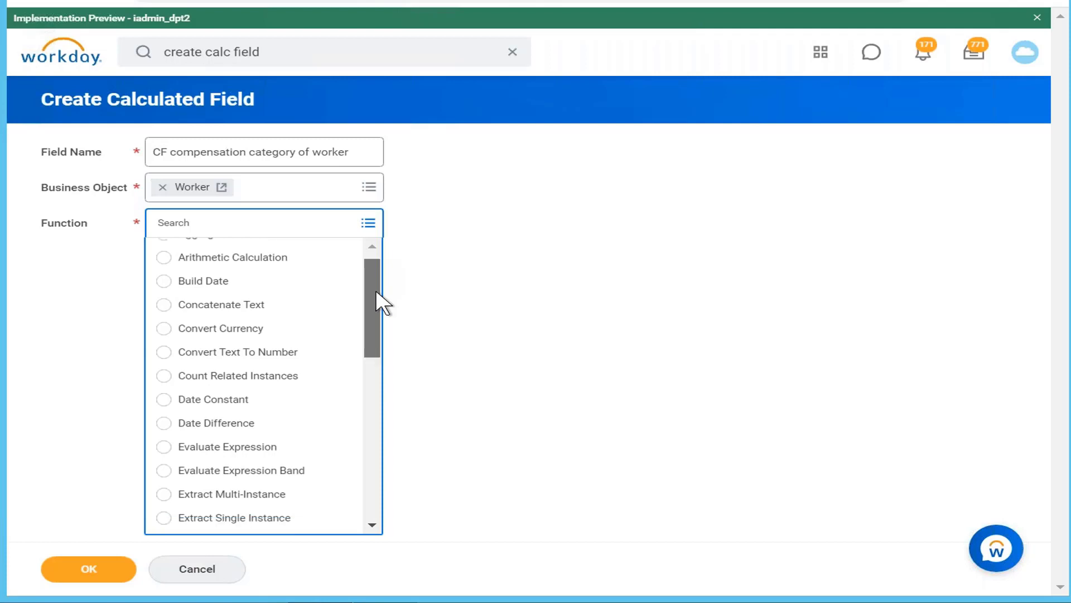
click(270, 341)
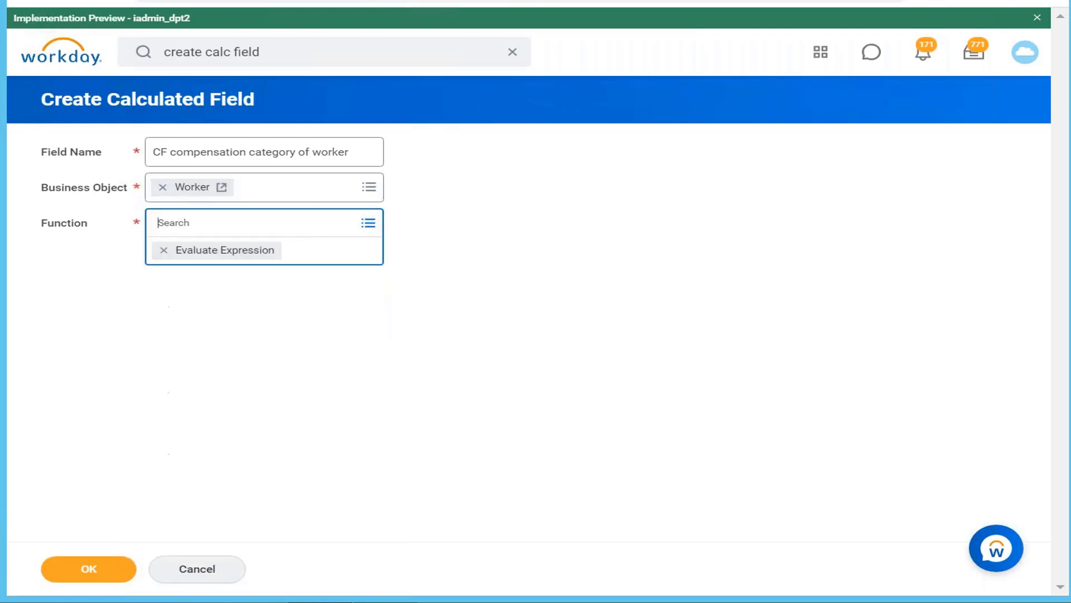
click(100, 571)
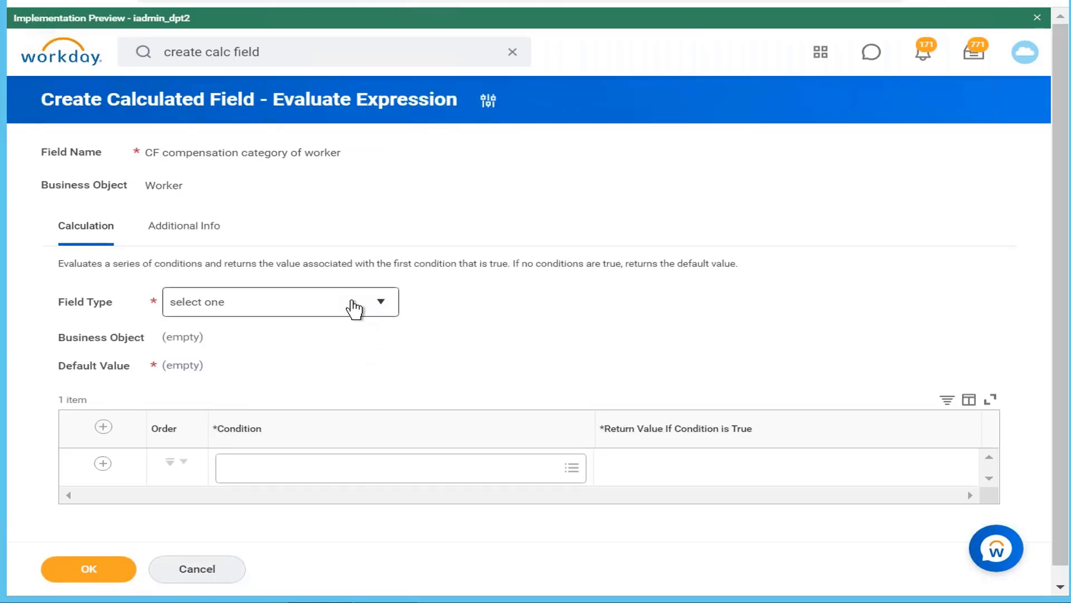
Check the available field types, then review the salary categories in the text editor notes and return to Workday
click(353, 308)
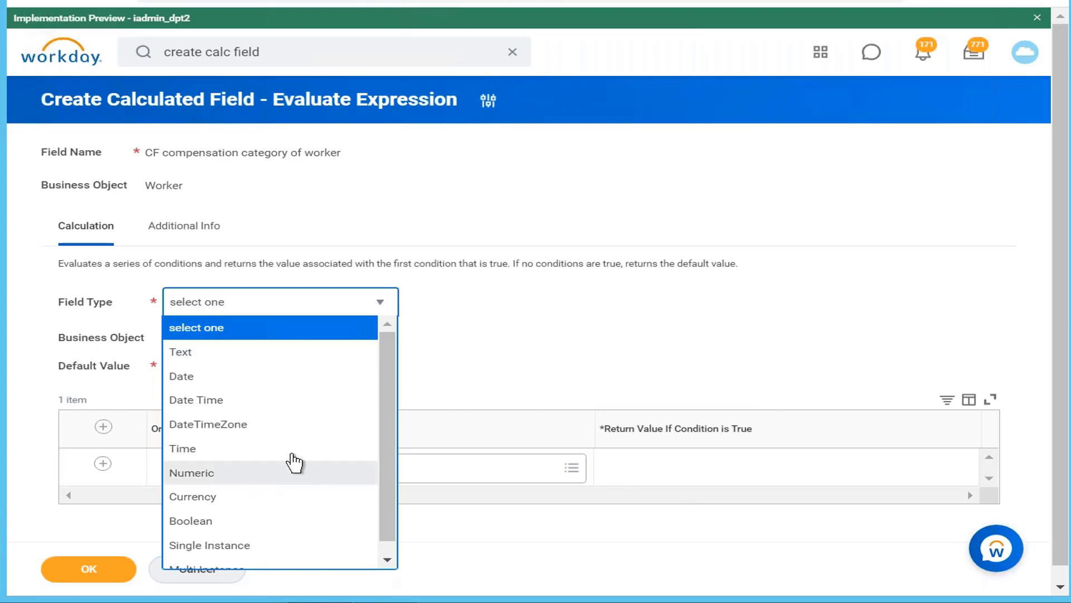
click(550, 351)
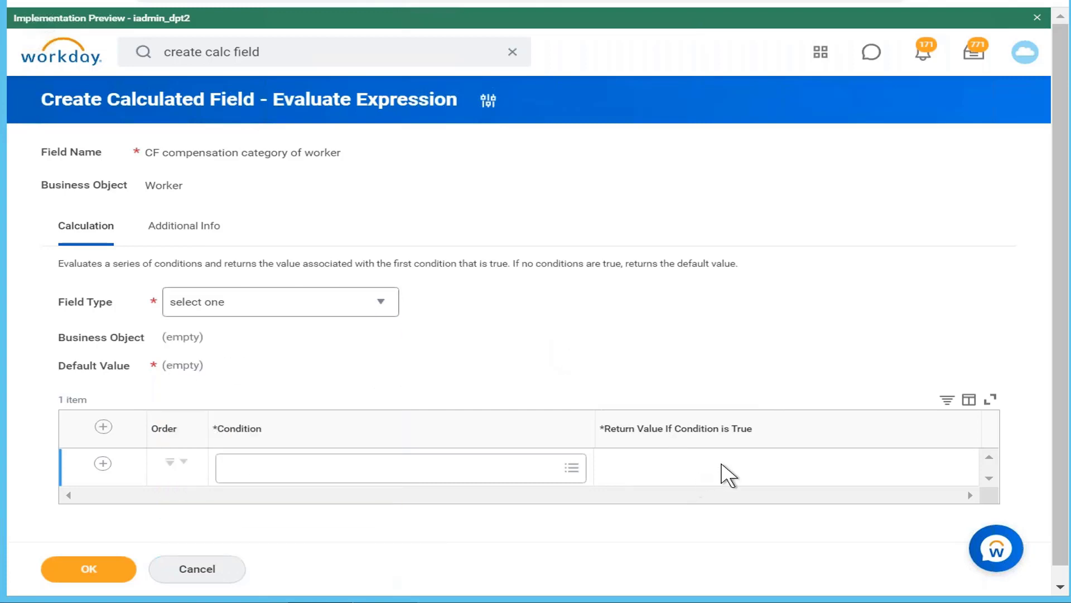
click(386, 601)
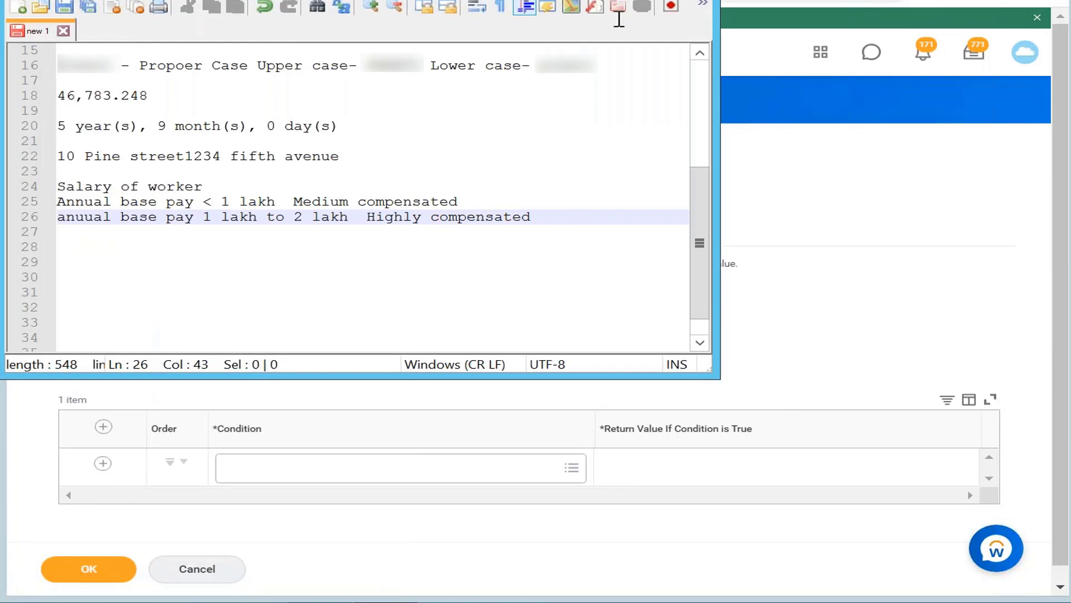
click(628, 0)
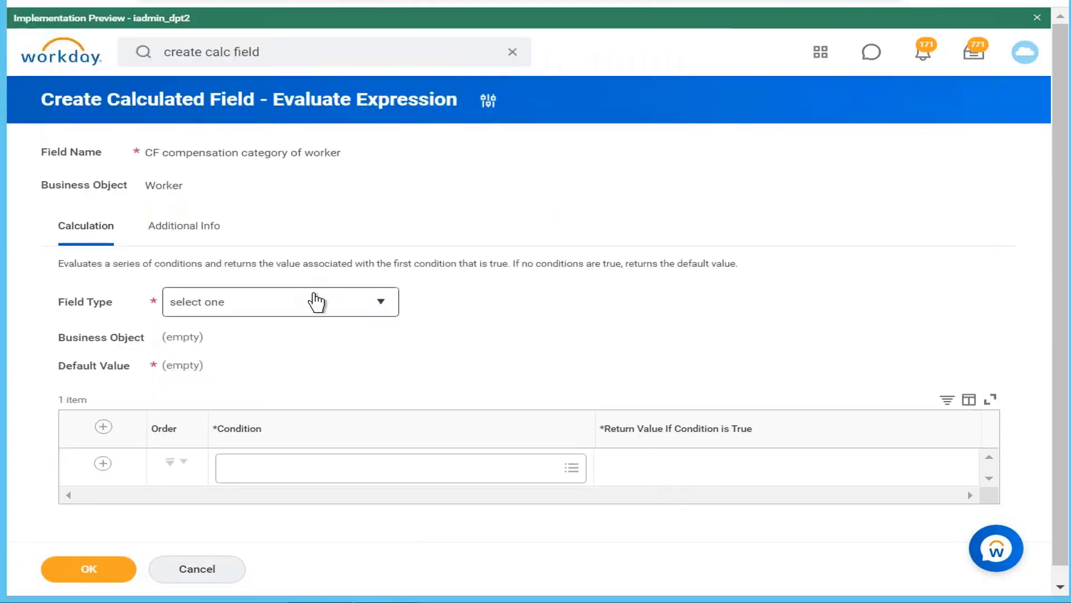
Set the Evaluate Expression field type to Single Instance
click(316, 301)
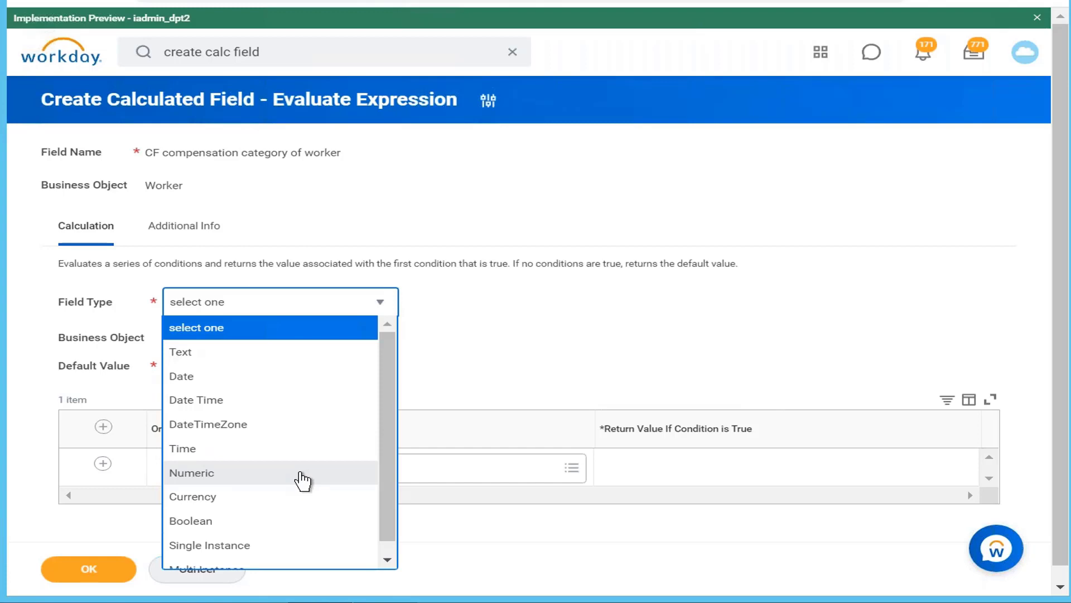
drag(389, 462, 383, 531)
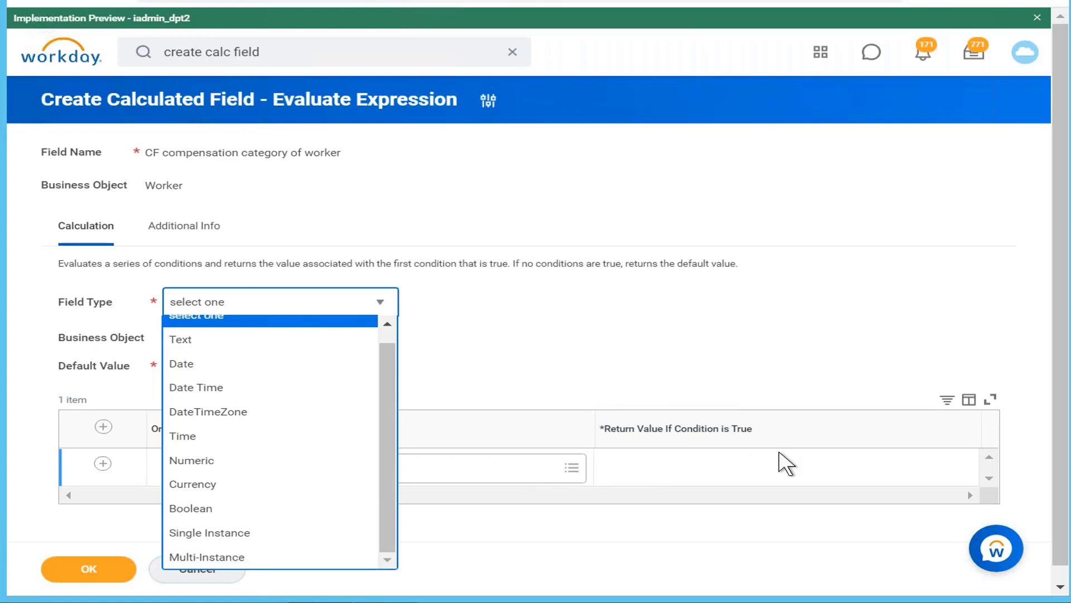
click(336, 542)
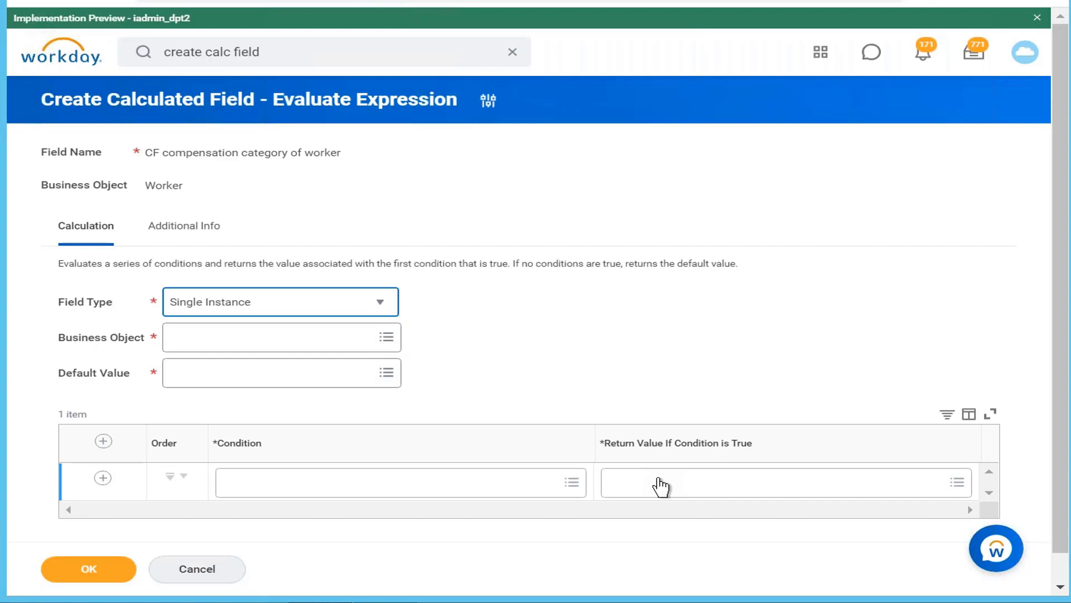
Search the first row's condition for "base pay 1 lakh" and choose CF Annual Base pay <1 lakh
click(524, 488)
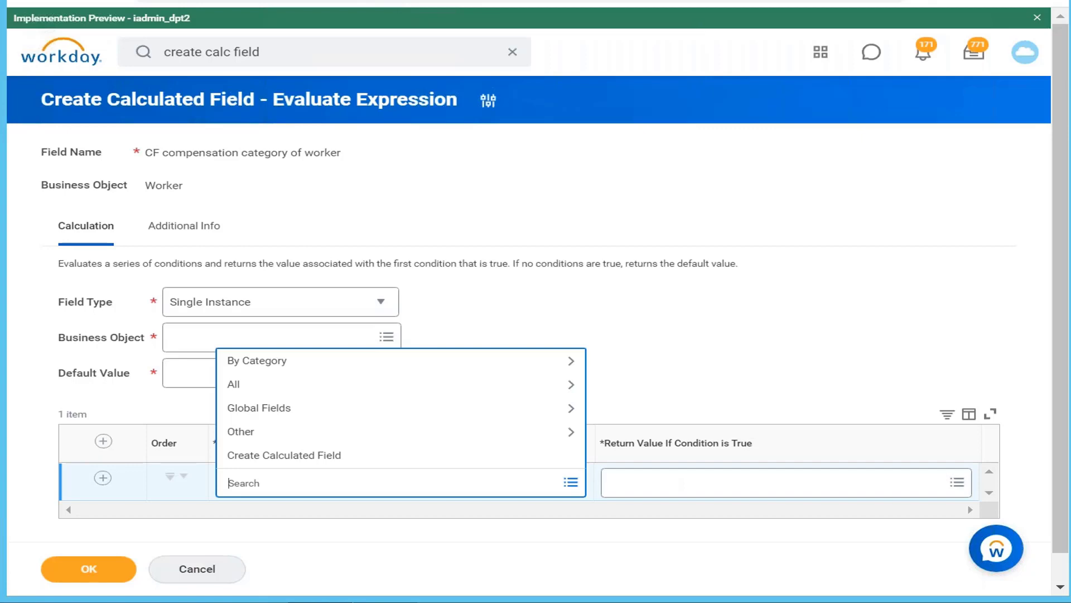
text(base pay 1 lakh)
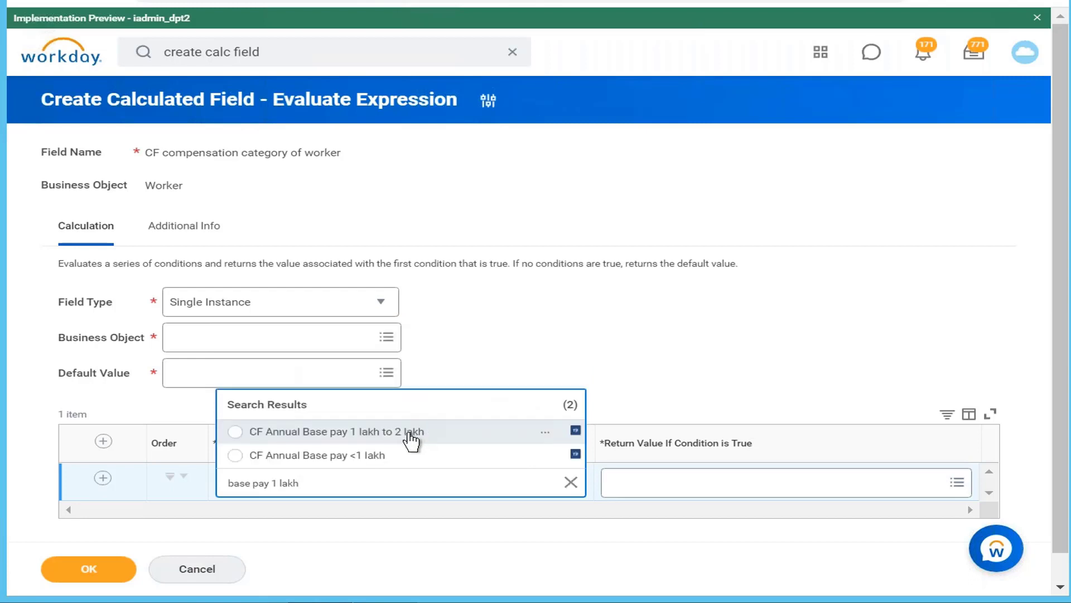
click(412, 438)
click(352, 457)
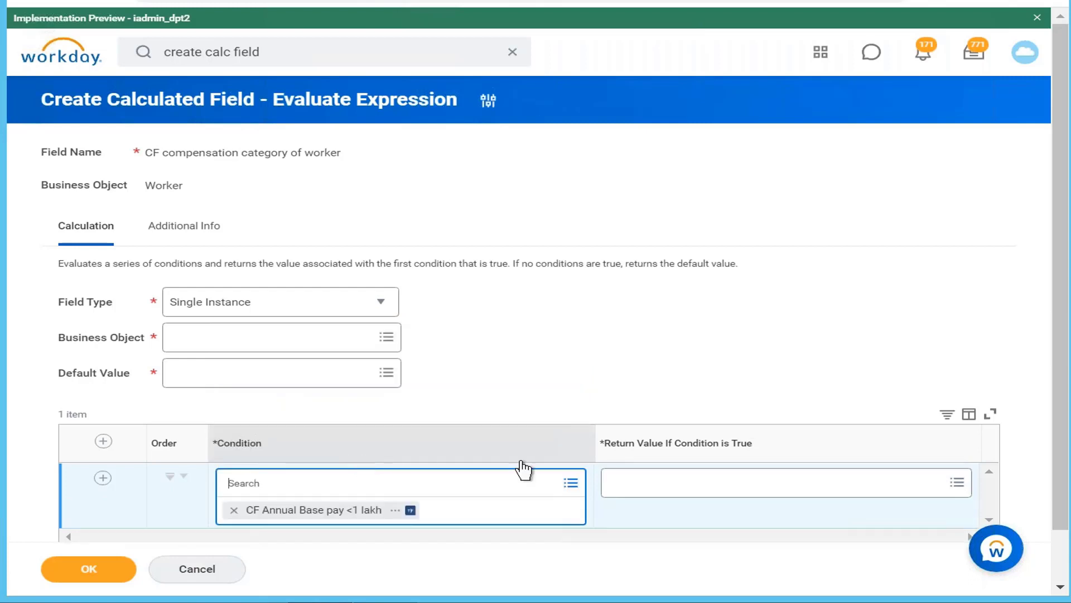
Search for "cost center" and set Cost Center as the first row's return value if the condition is true
click(696, 487)
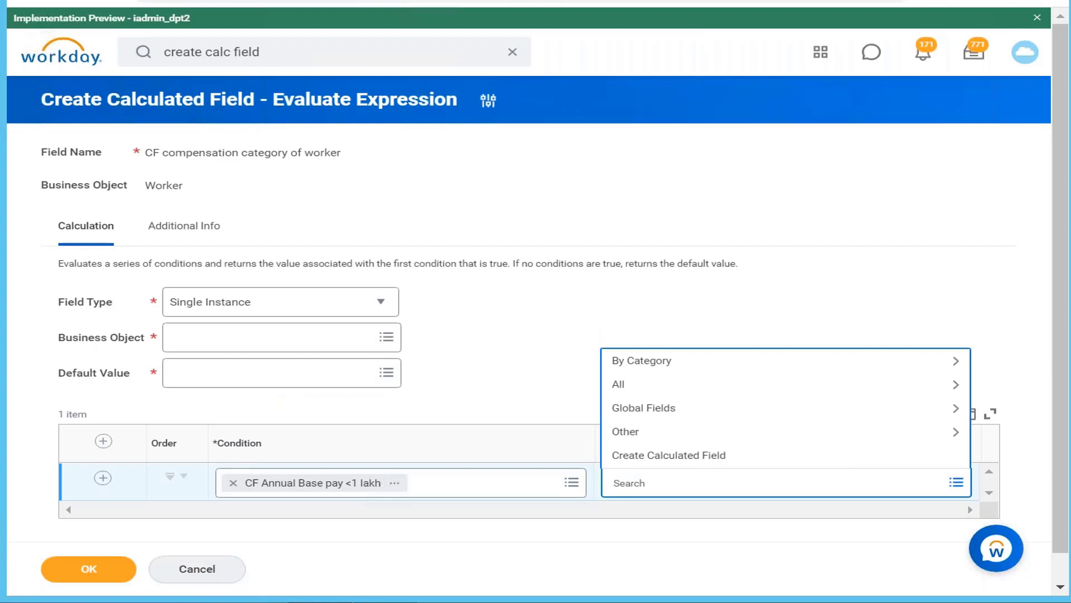
text(cost center)
key(Return)
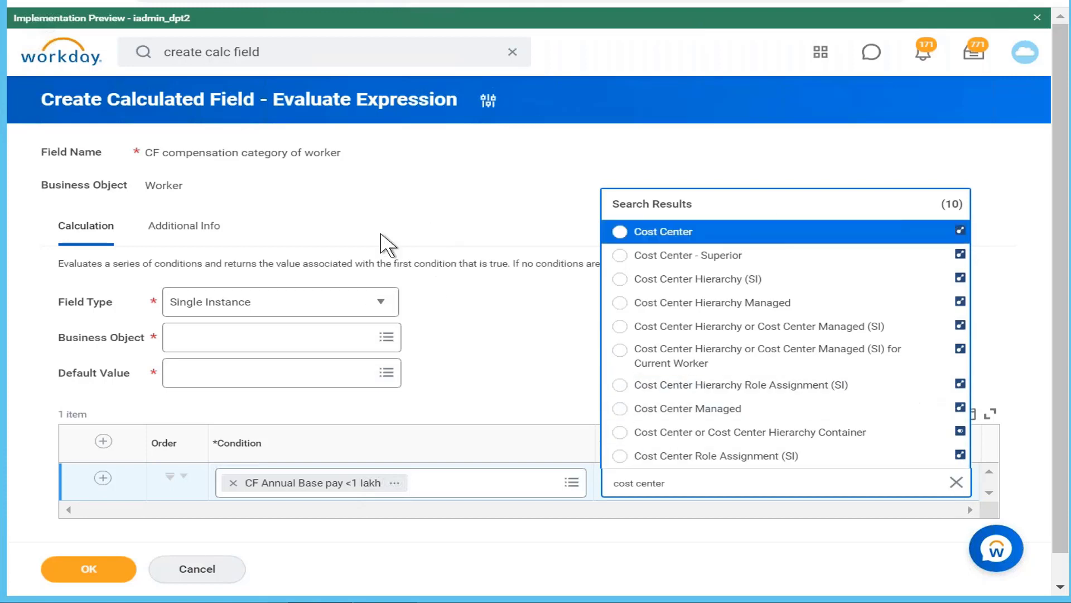
click(682, 239)
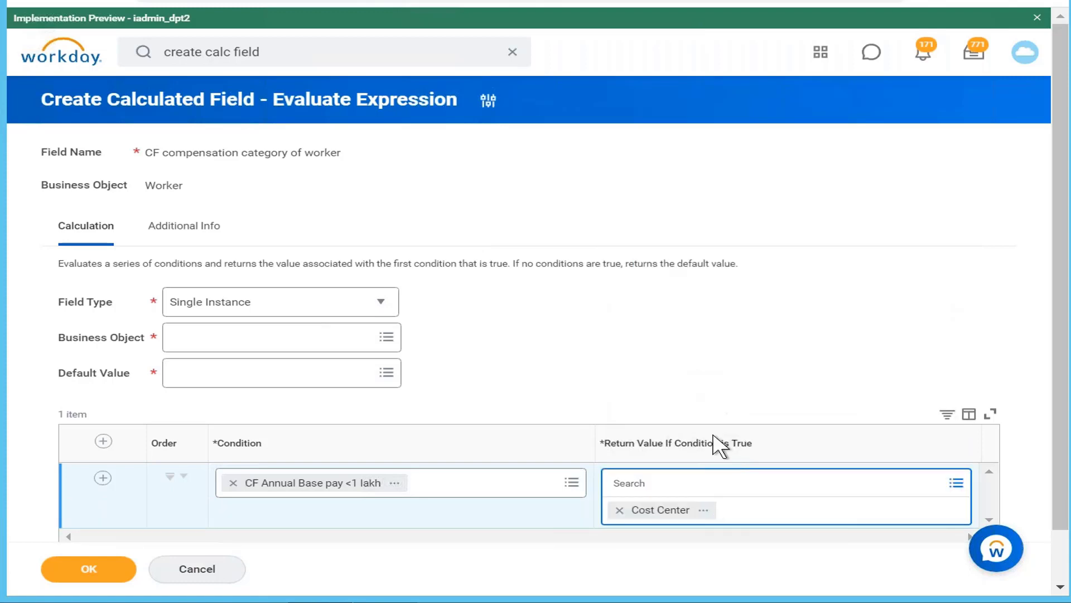
Examine the Cost Center report field's details, including its field type and related business object, and close them
click(705, 510)
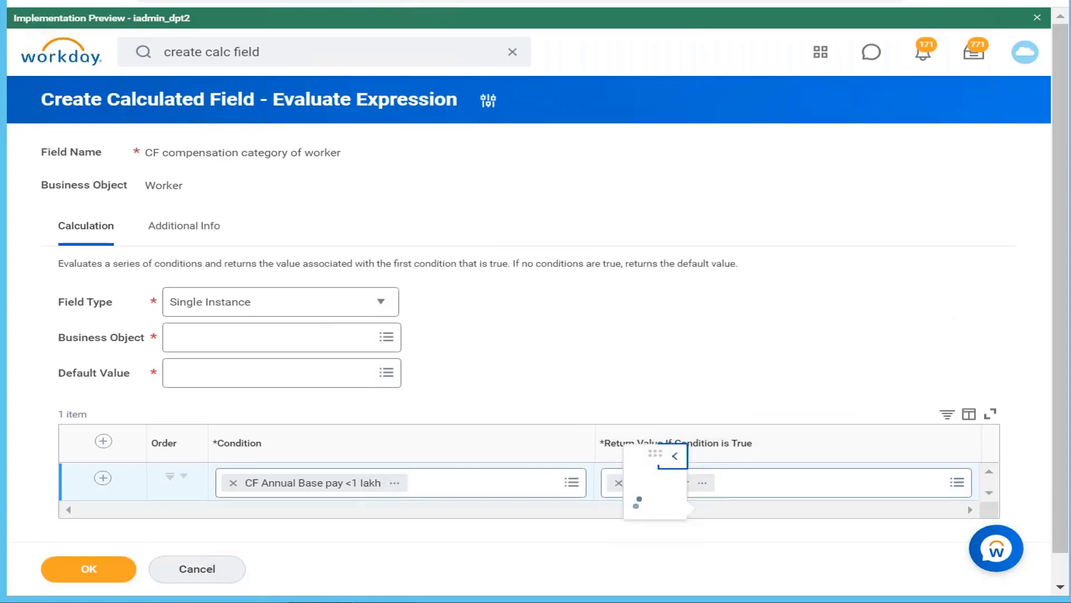
click(636, 498)
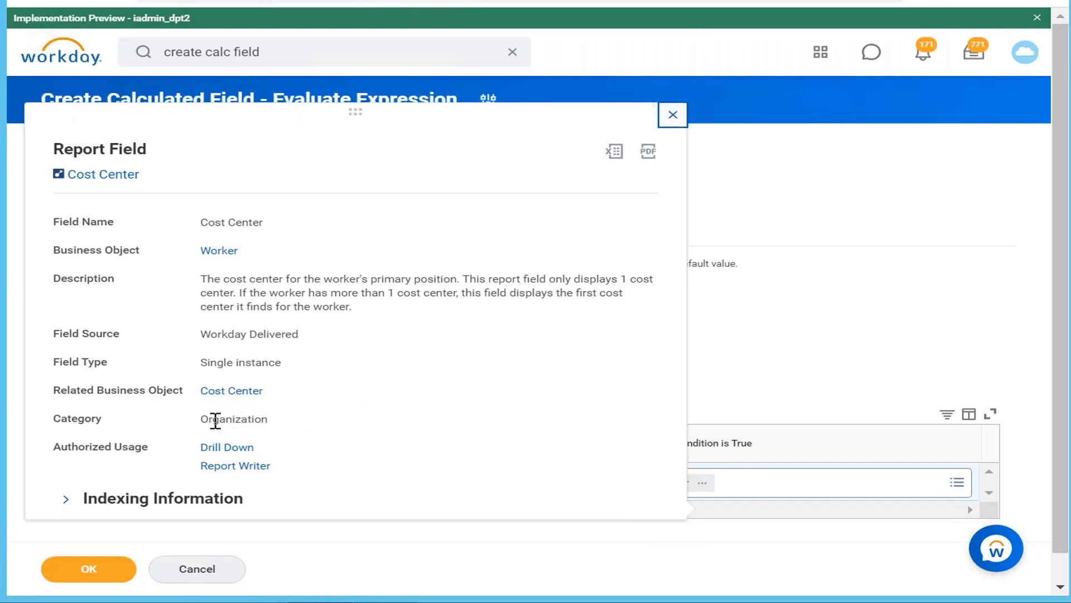
click(673, 116)
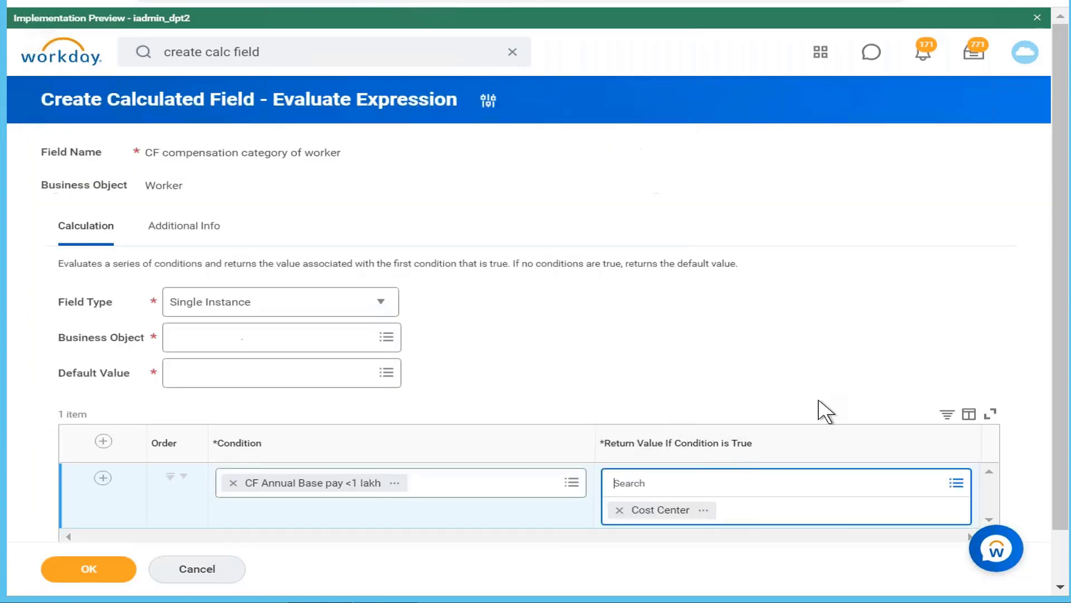
click(705, 510)
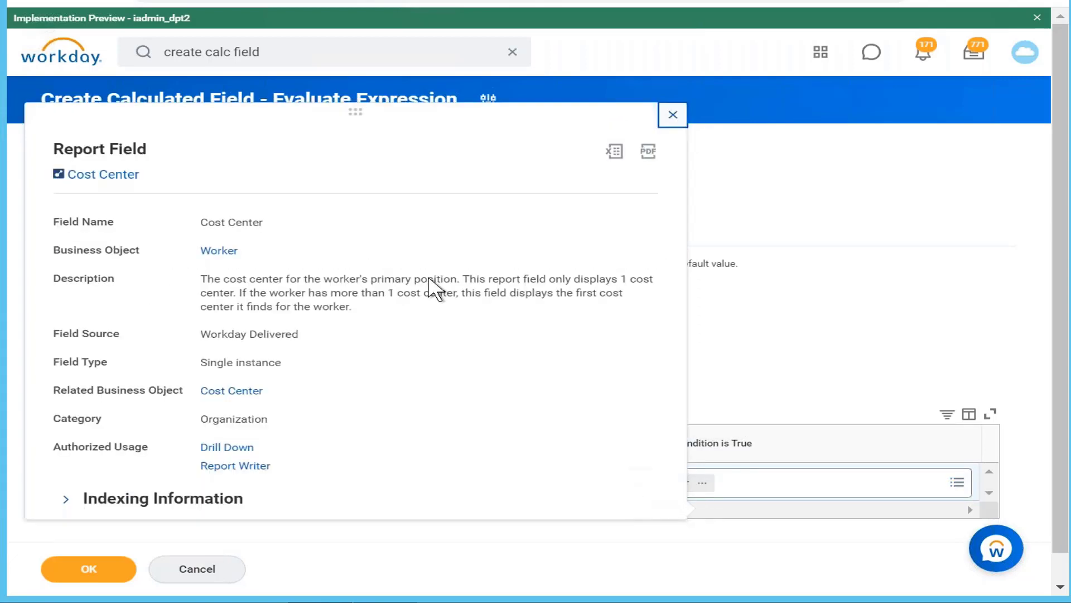
click(673, 116)
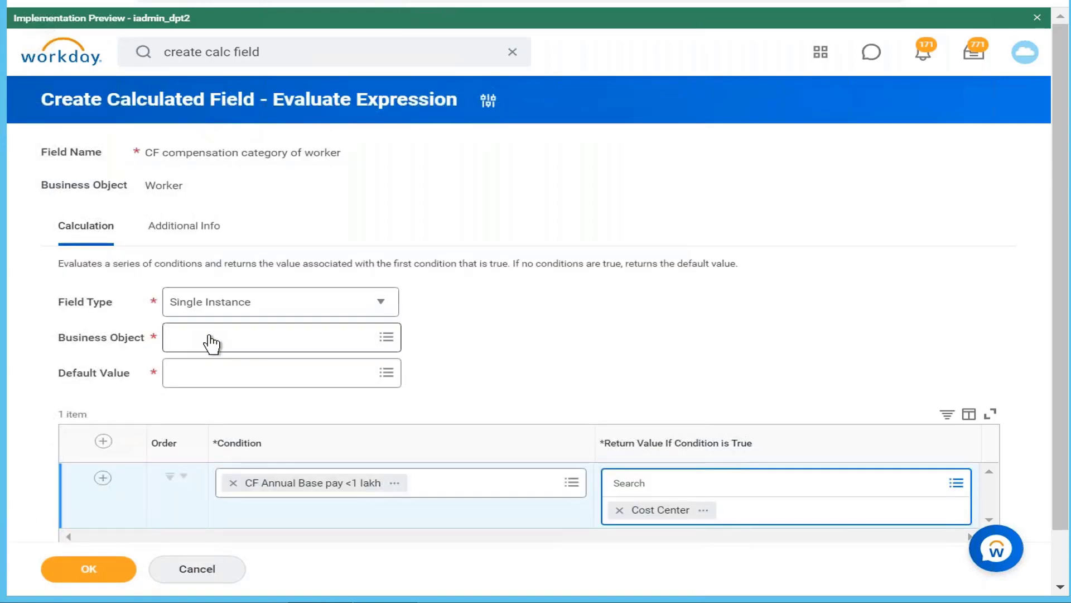
Set the business object of the Single Instance result to Worker
click(205, 335)
text(worker)
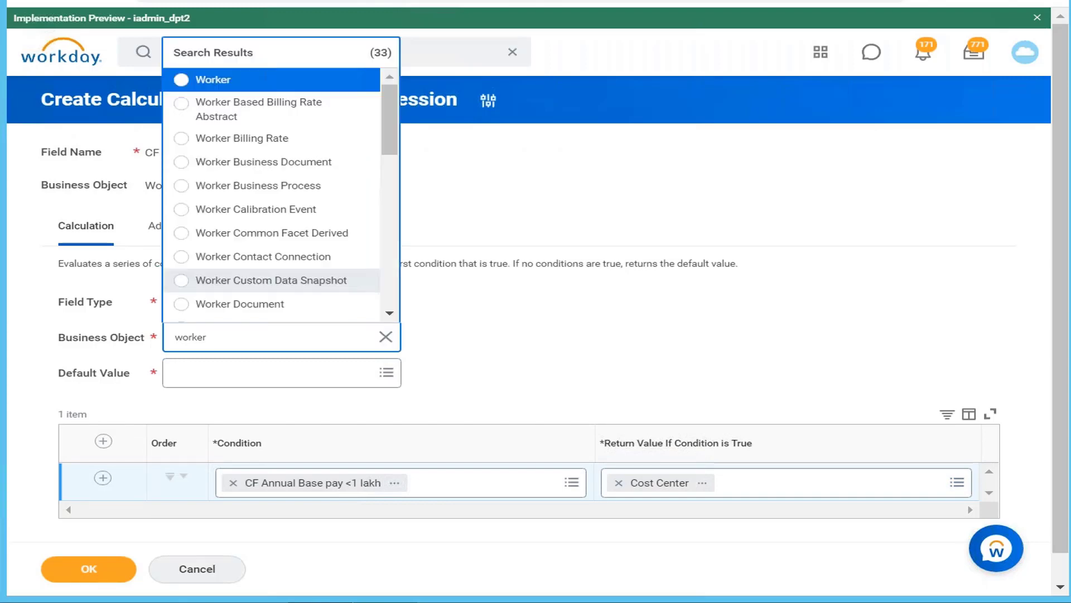
click(212, 79)
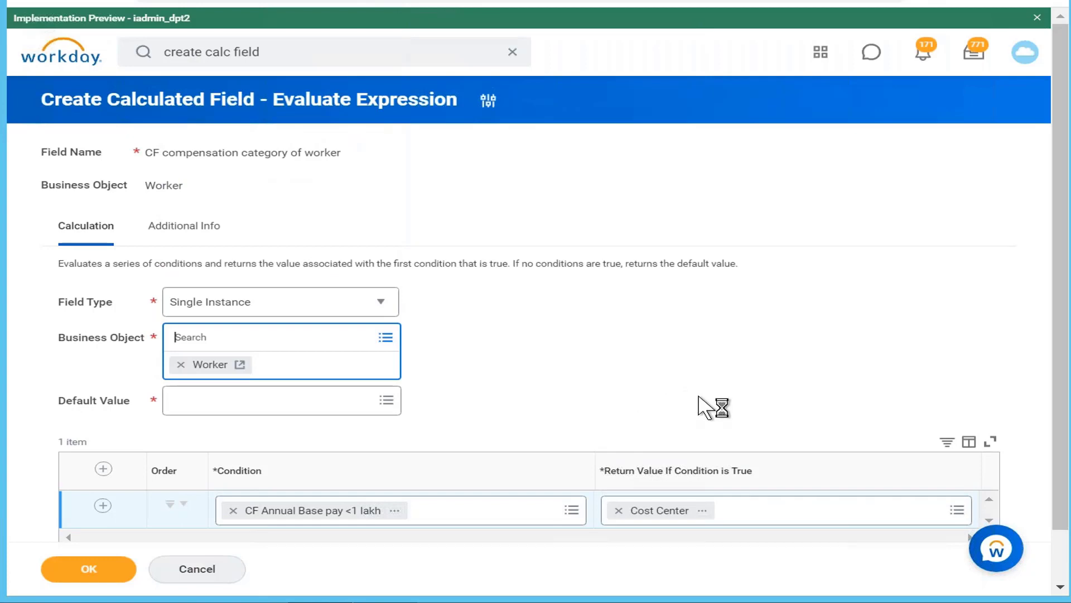
Search the default value for "empty" in place of "blank" and set it to Empty Instance
drag(1064, 306, 1062, 435)
click(380, 350)
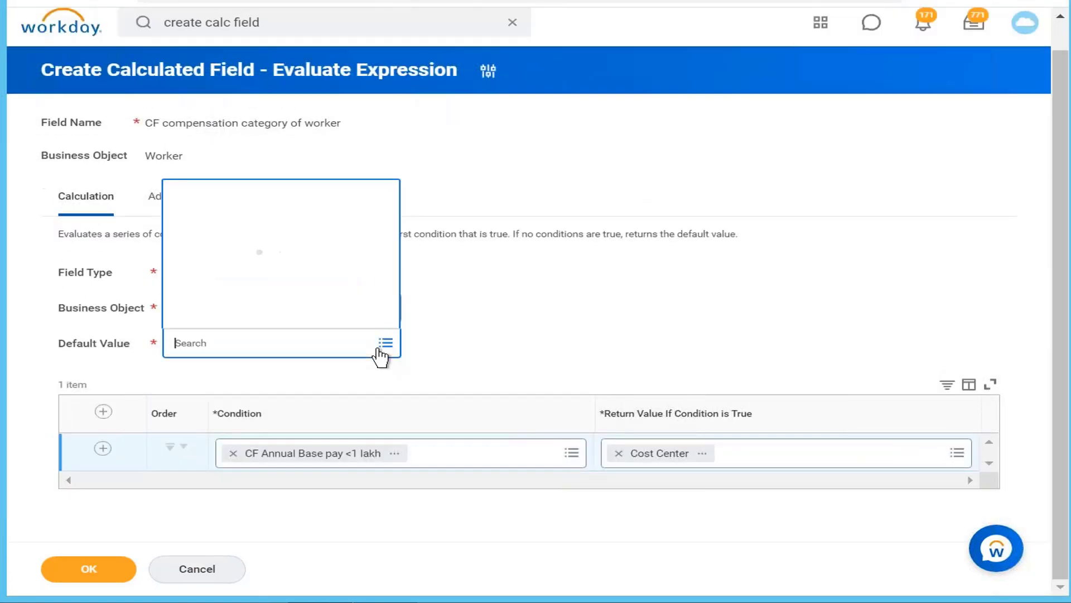
text(blank)
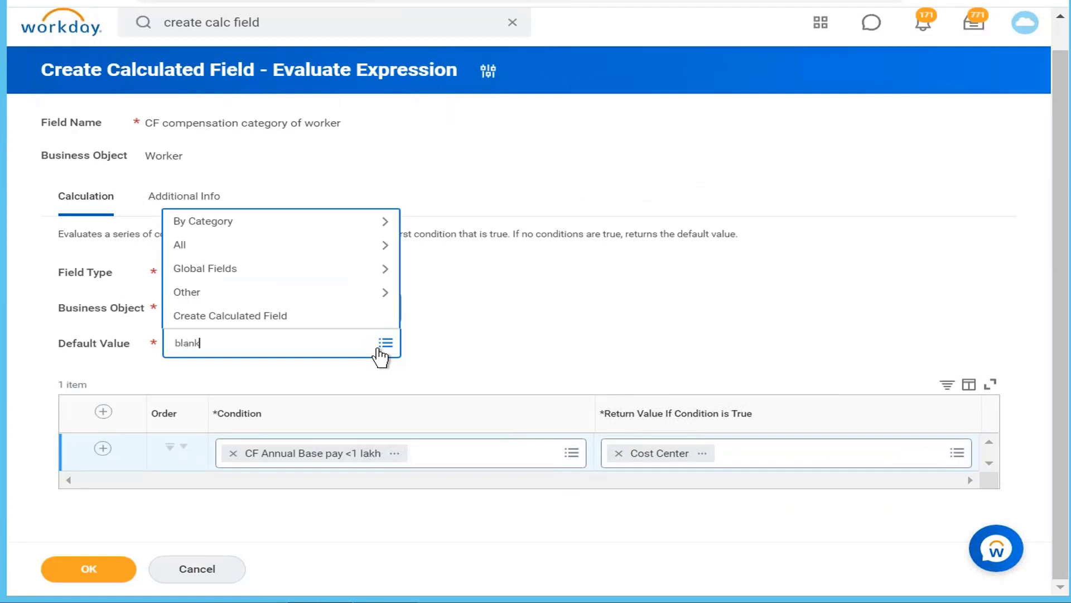
key(BackSpace)
key(BackSpace)
key(BackSpace)
text(empty)
key(Return)
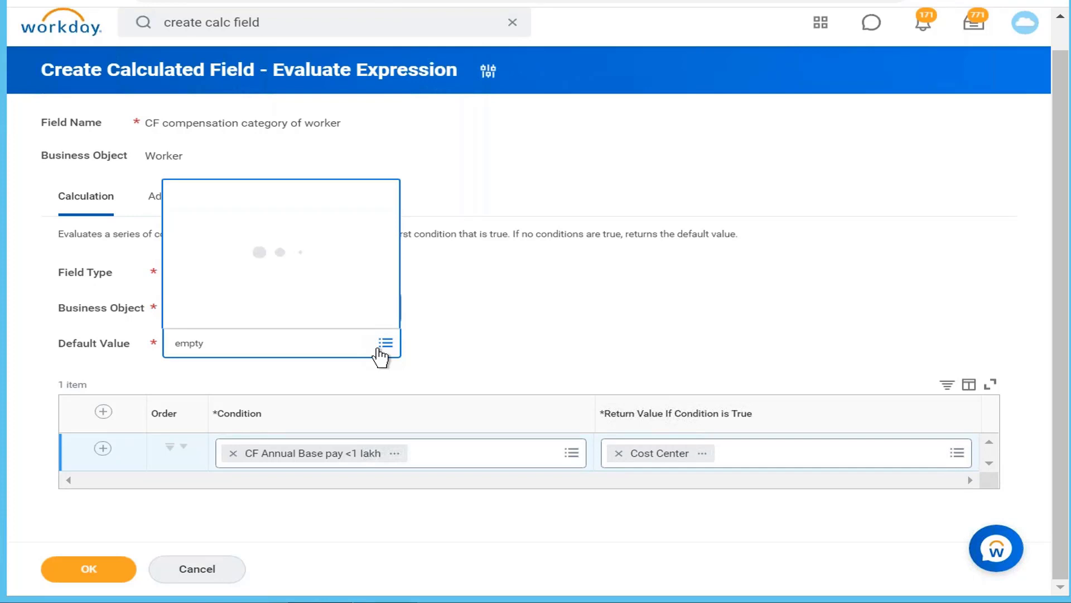
Try to save the Evaluate Expression calculated field and open the details of the reported error
click(127, 581)
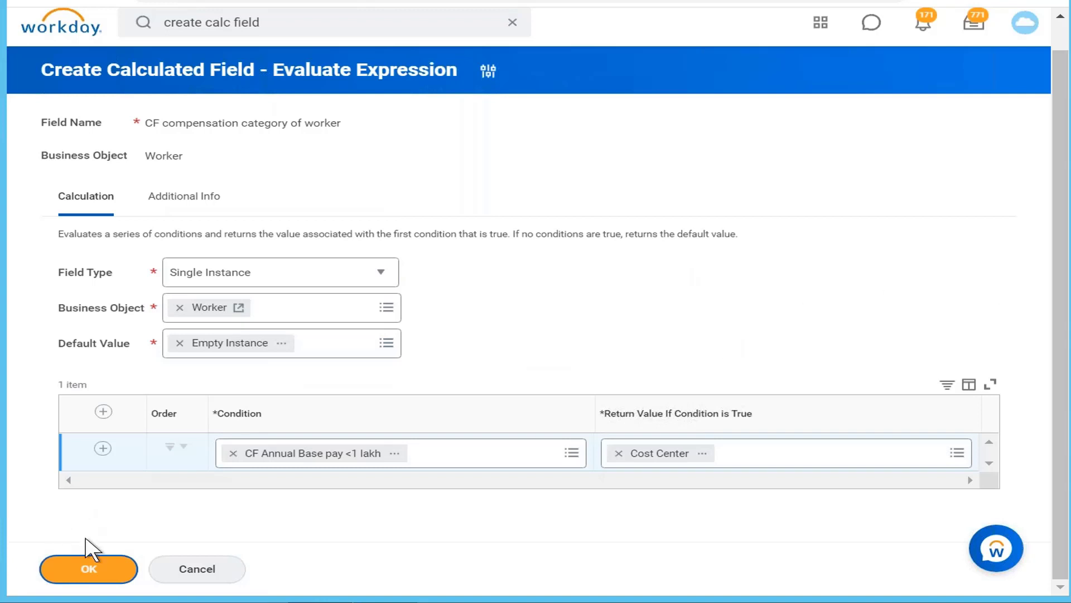
click(88, 569)
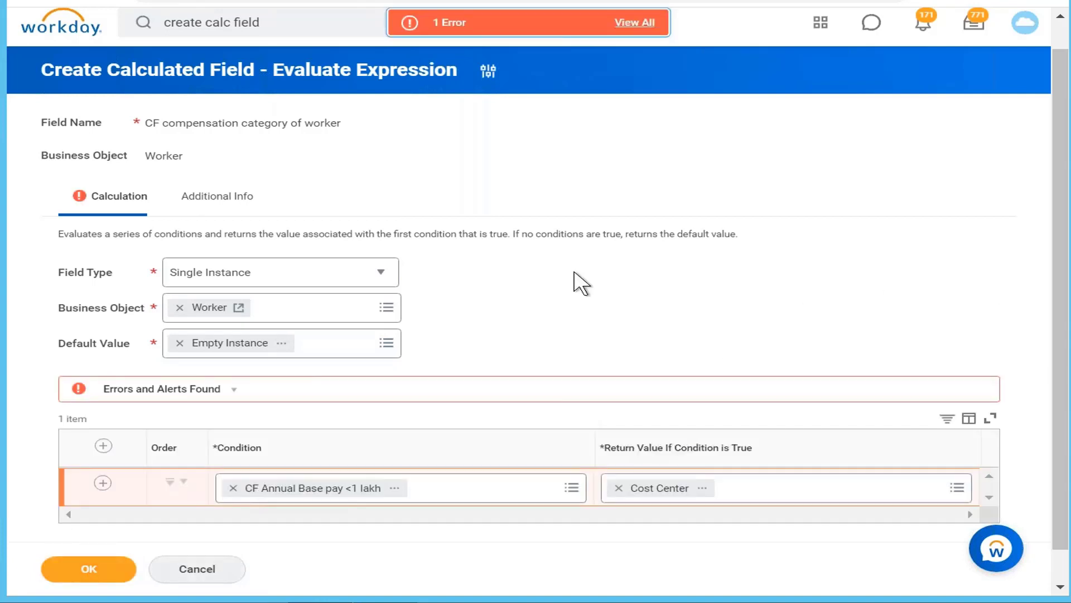
click(449, 23)
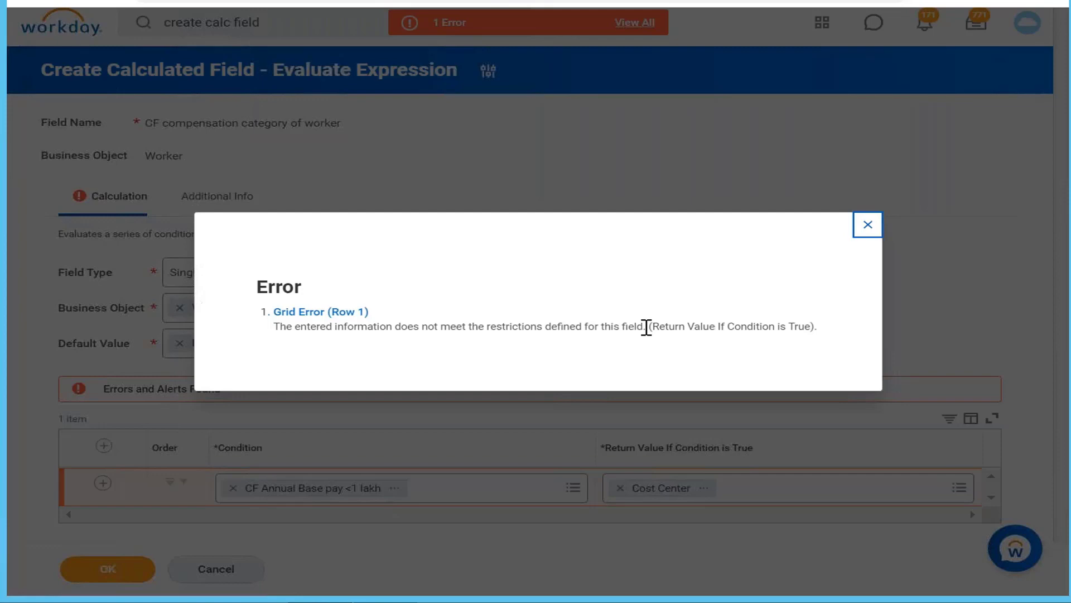
Set the Single Instance result's business object to Organization in place of Worker and save the Evaluate Expression calculated field
click(868, 225)
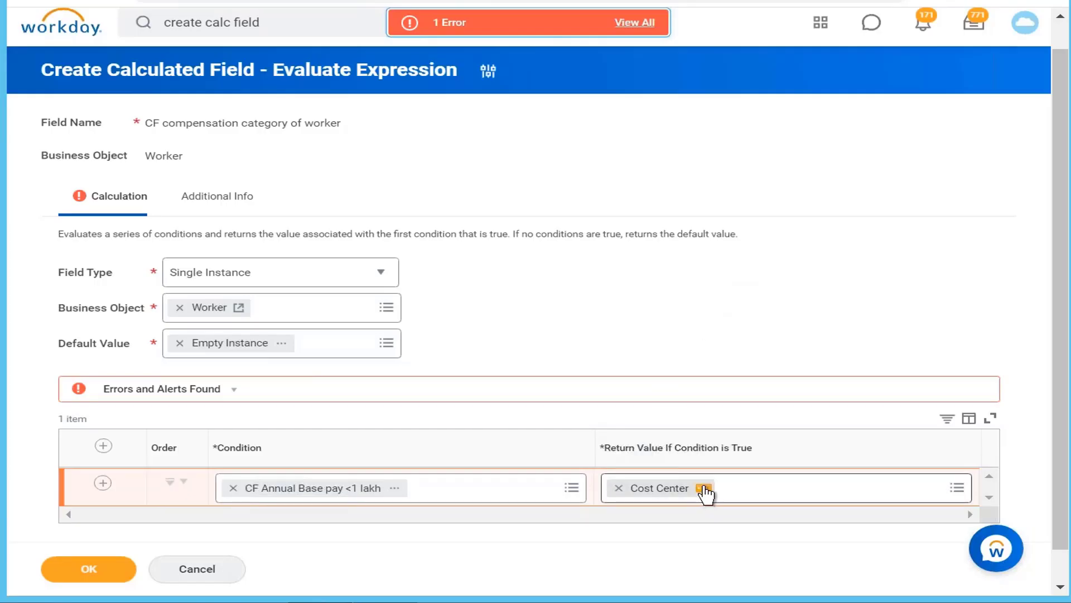
click(178, 309)
click(260, 308)
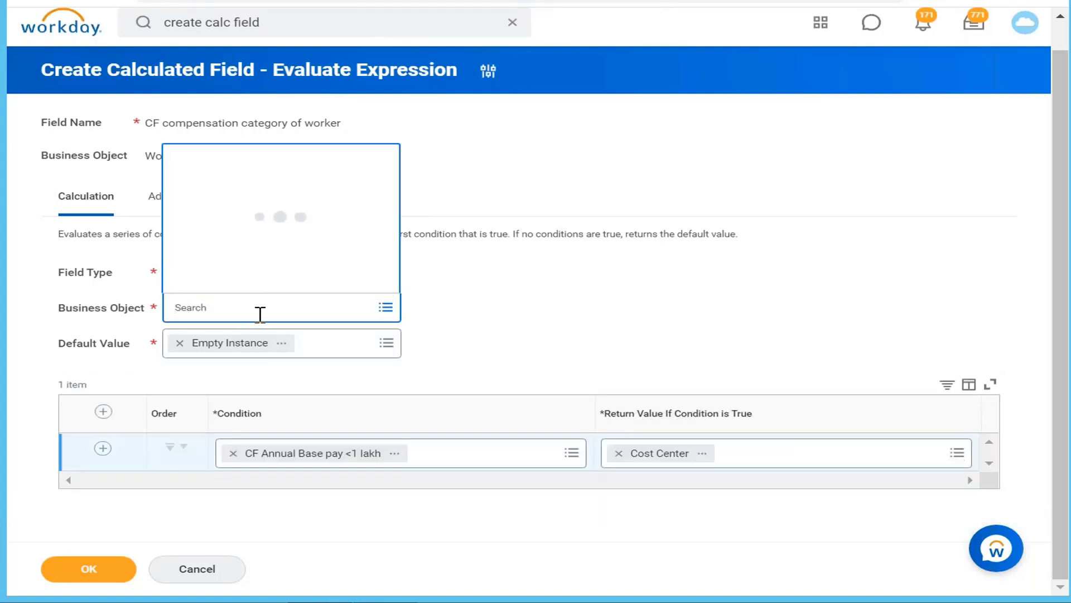
text(organization)
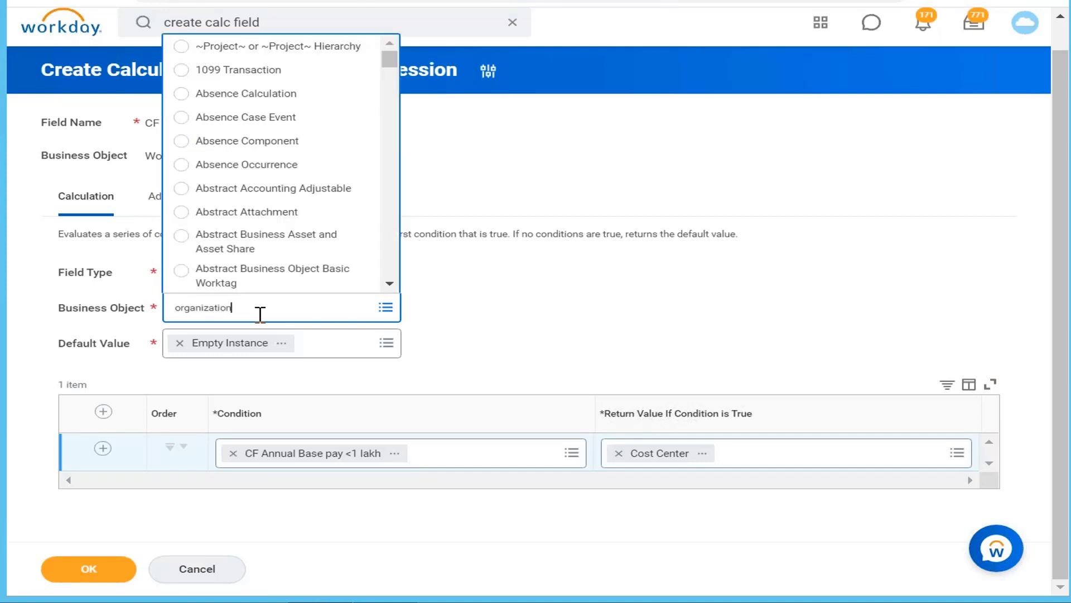
key(Return)
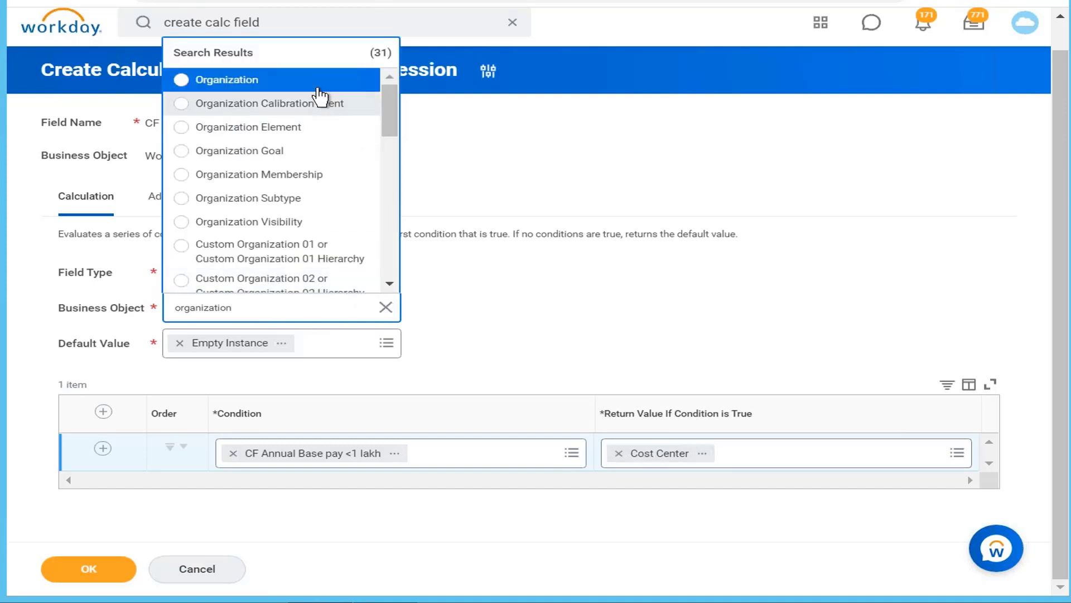
click(317, 87)
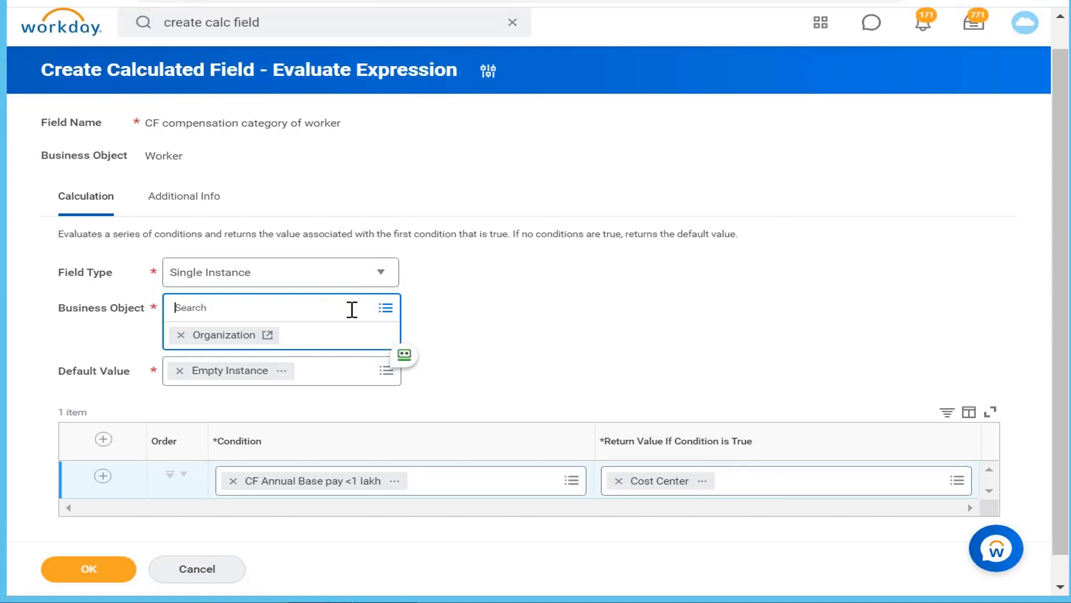
click(117, 575)
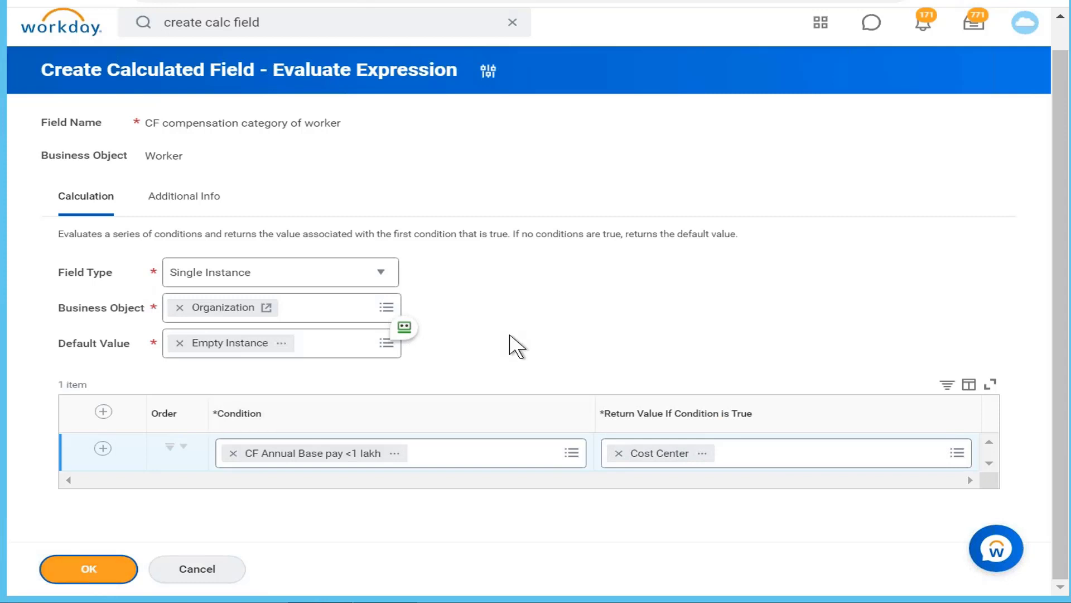
click(73, 572)
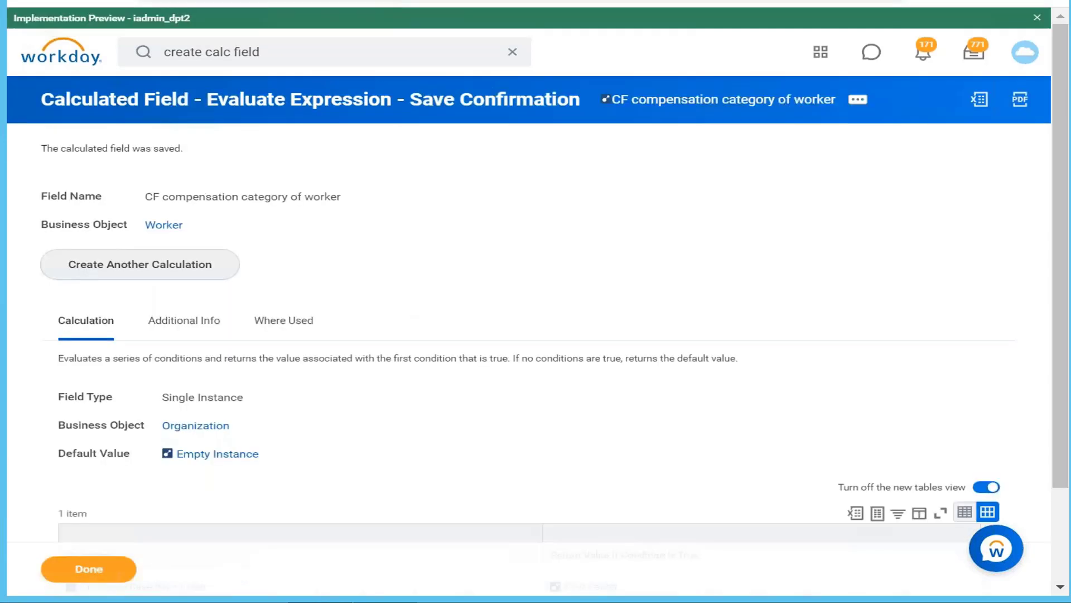
Review the saved field's calculation settings and examine the details of its Cost Center return value, including the related business object
scroll(784, 323, down, 2)
scroll(784, 324, up, 2)
scroll(784, 324, down, 2)
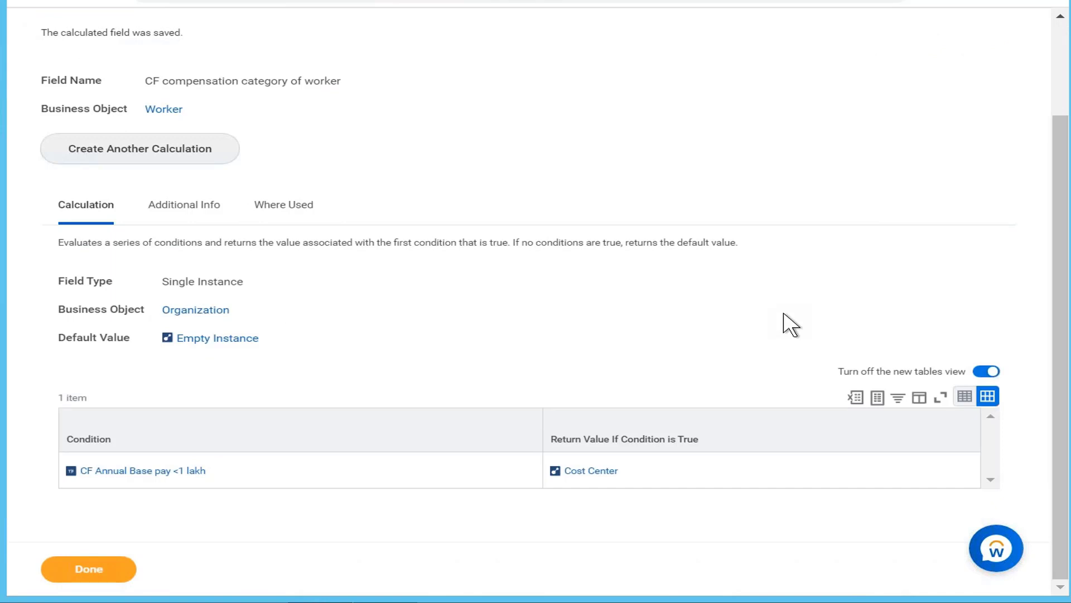
scroll(791, 325, up, 2)
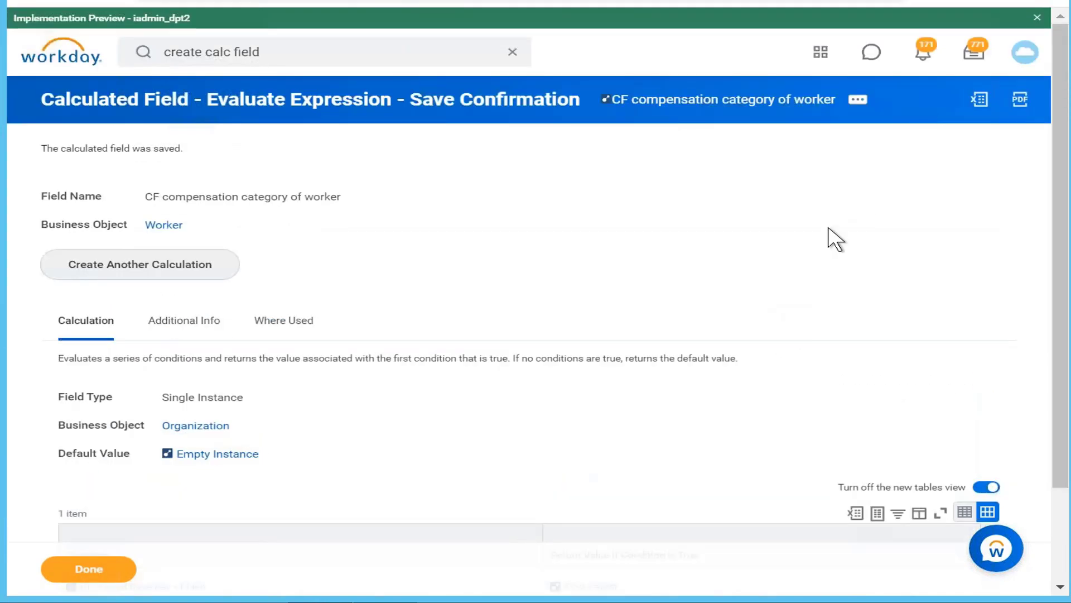
scroll(833, 237, down, 2)
mouse_move(208, 317)
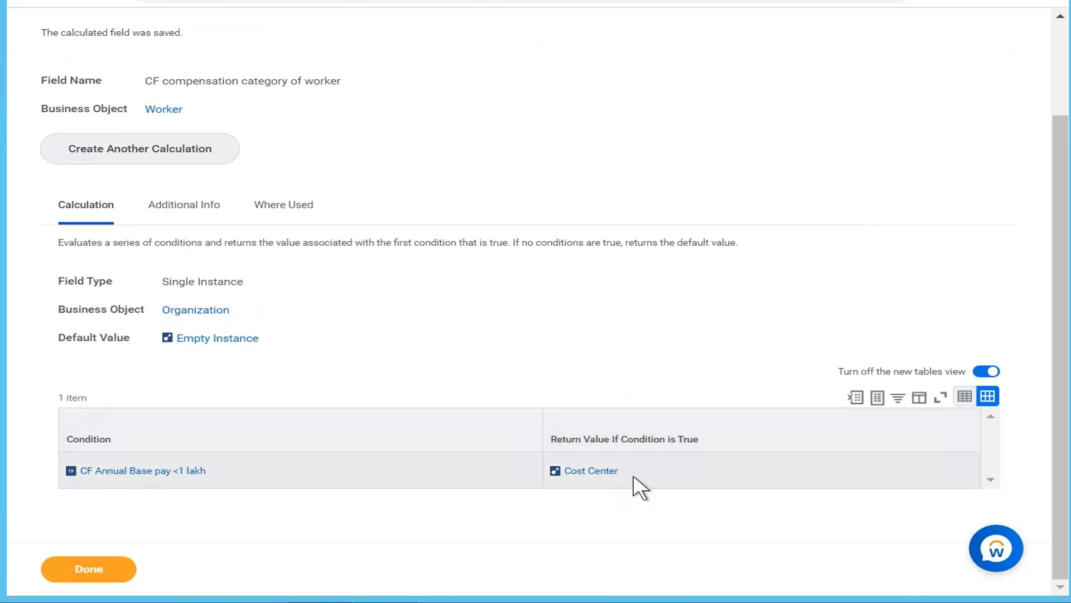
mouse_move(631, 471)
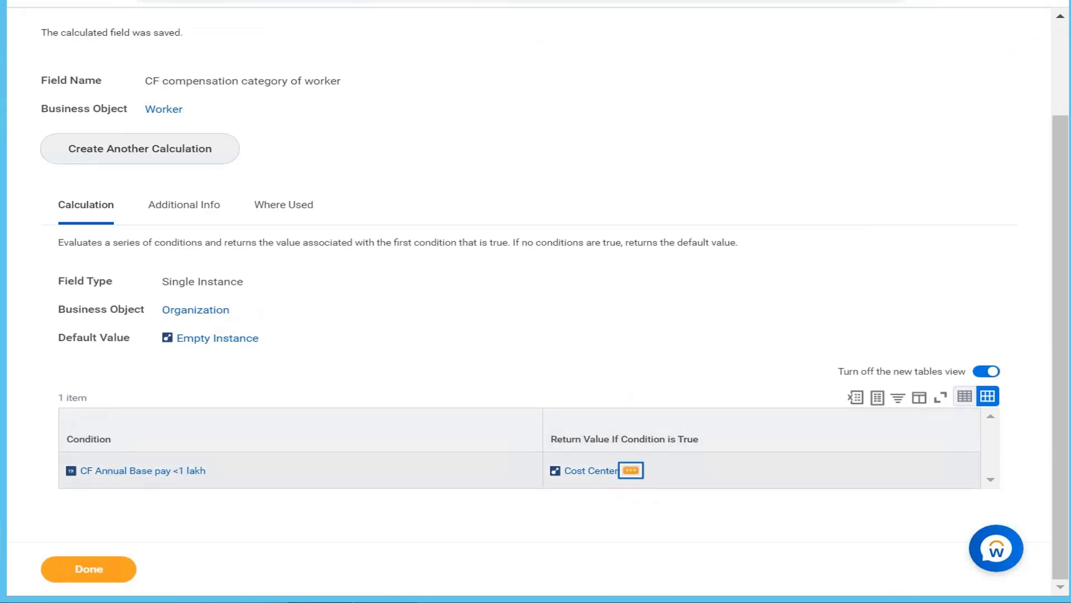
click(630, 470)
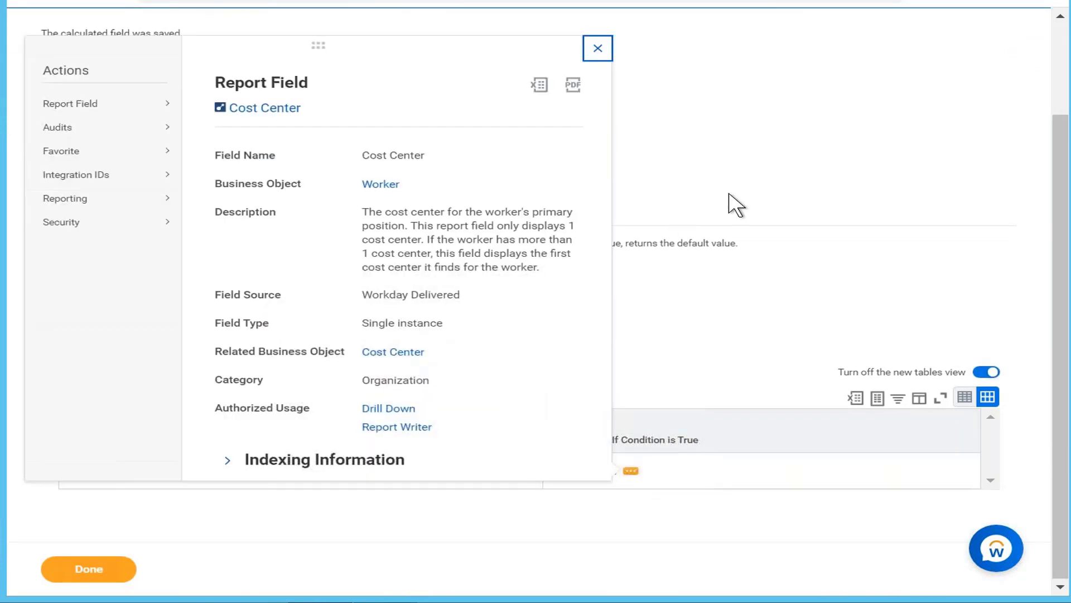
click(730, 195)
mouse_move(193, 314)
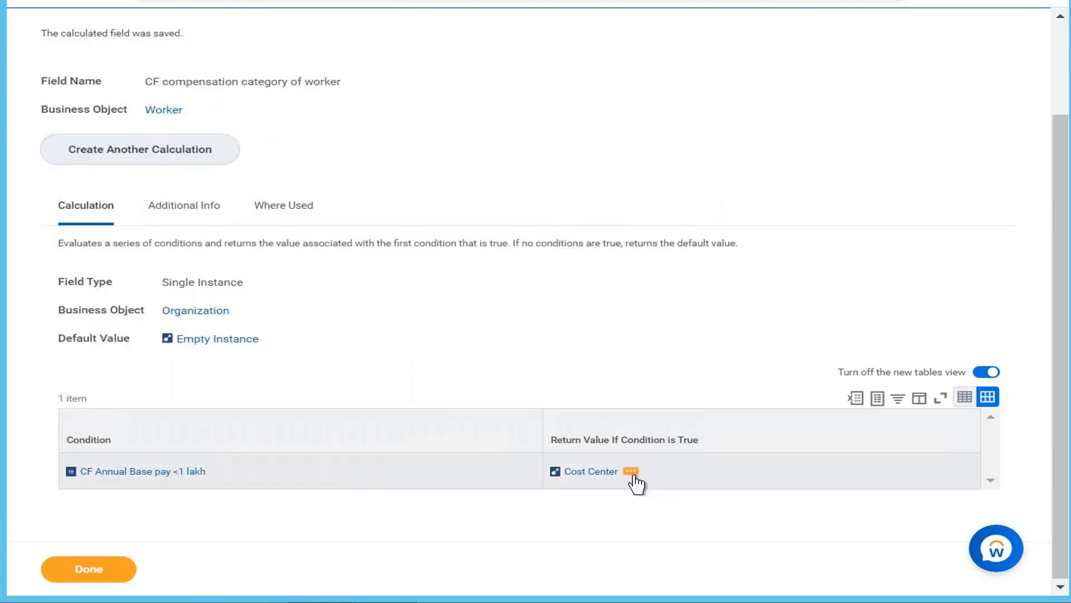
click(631, 471)
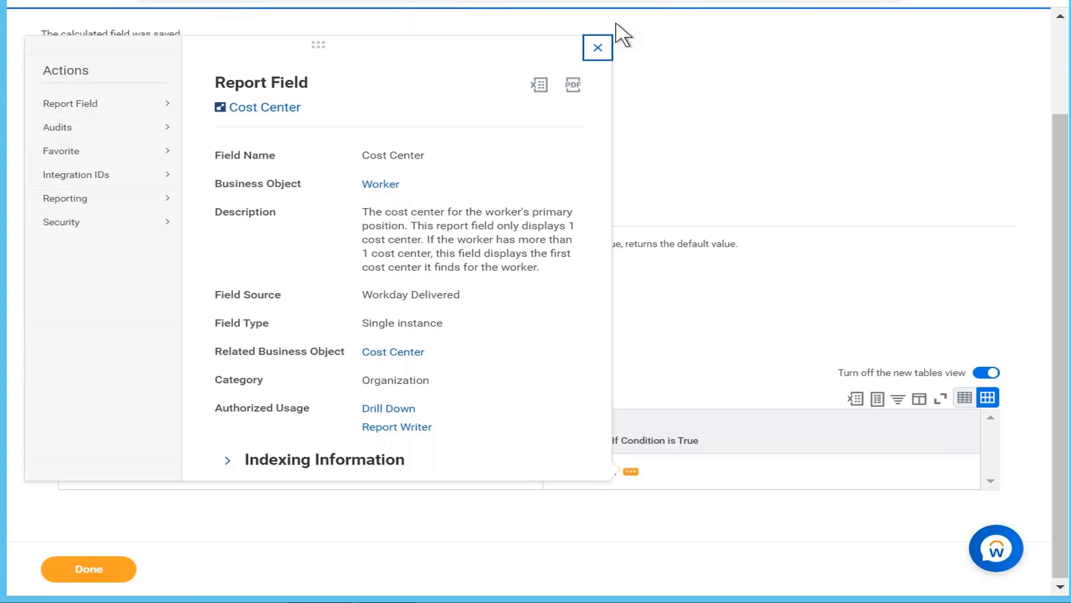
click(602, 47)
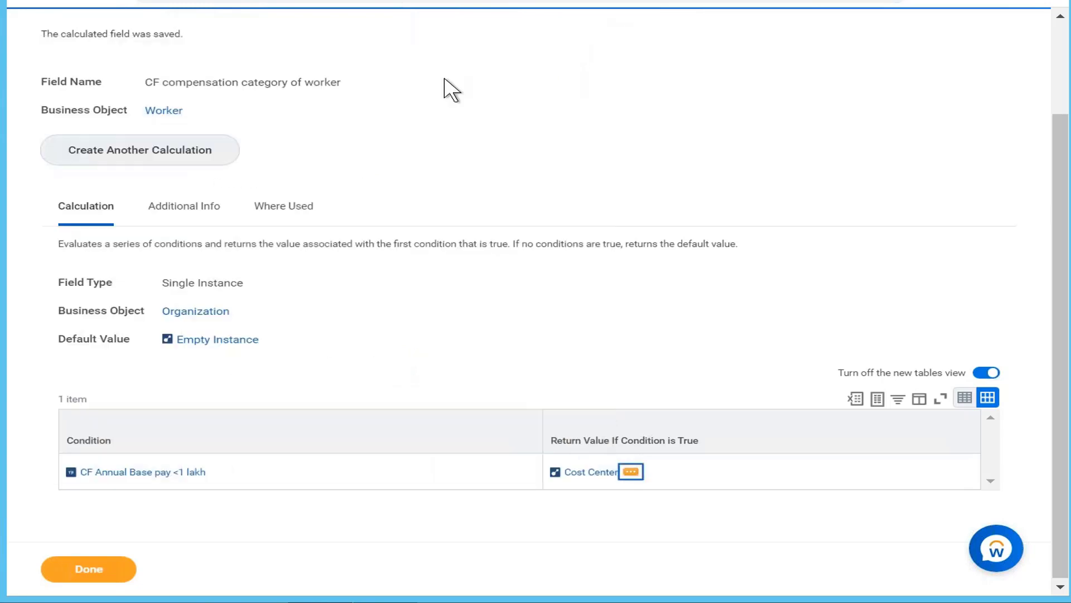
Open CF compensation category of worker for editing and set its field type to Text
scroll(443, 88, up, 3)
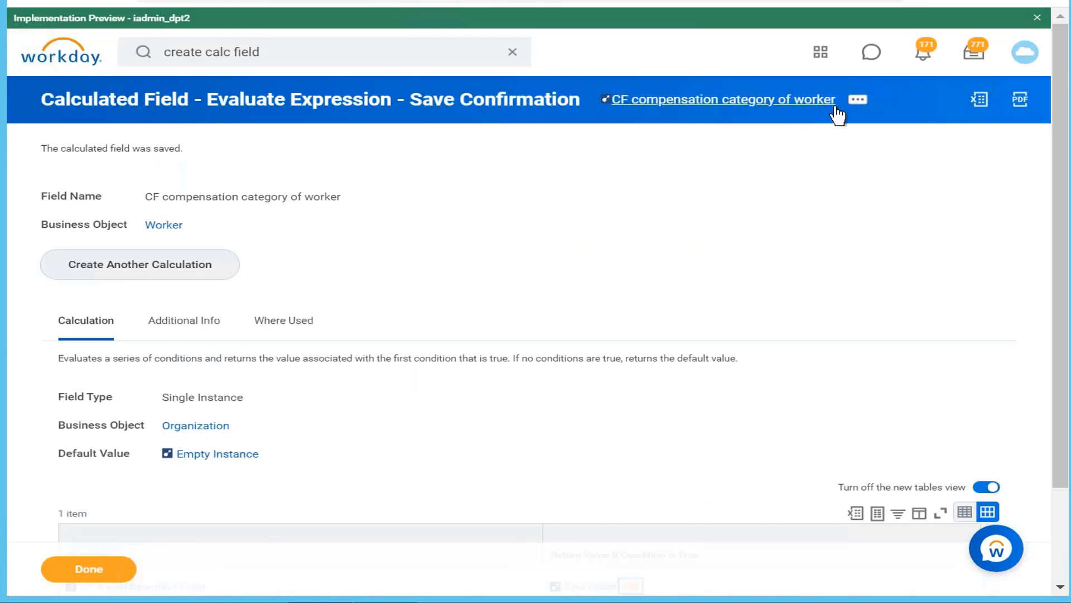
click(858, 101)
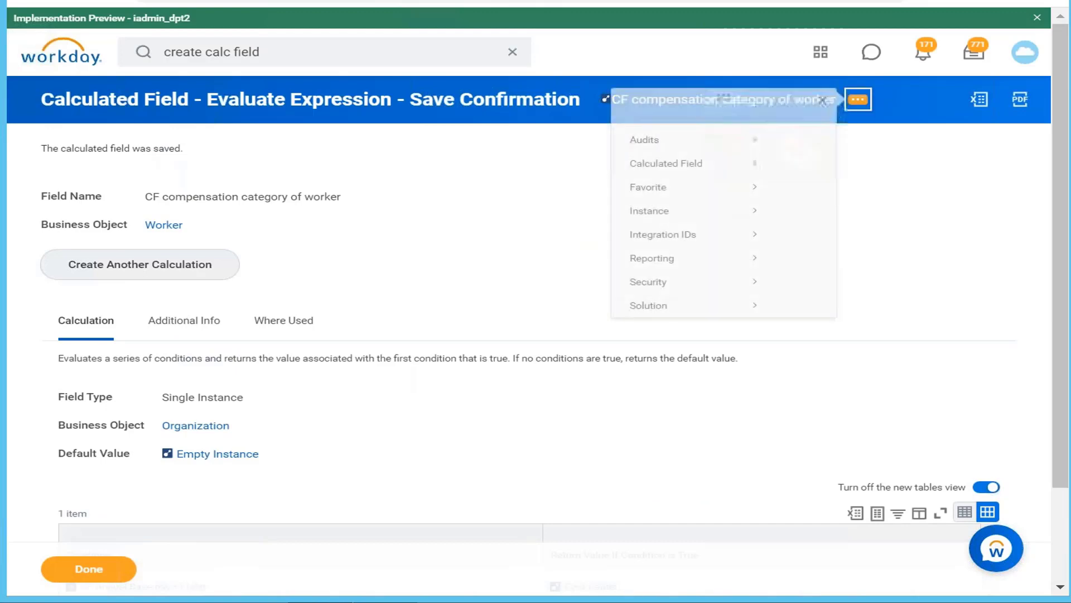
mouse_move(268, 186)
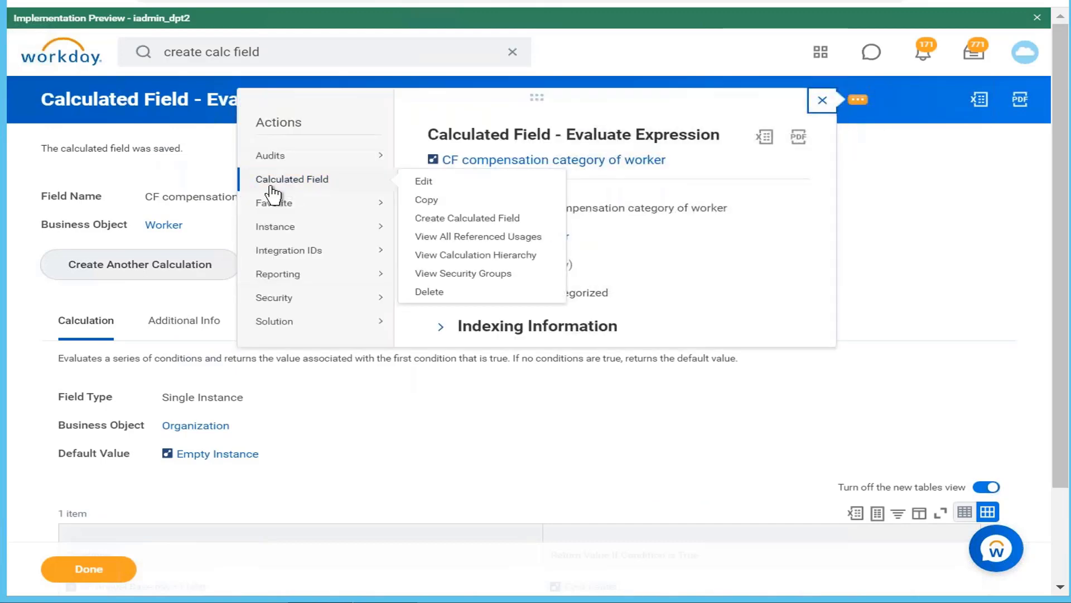
click(421, 183)
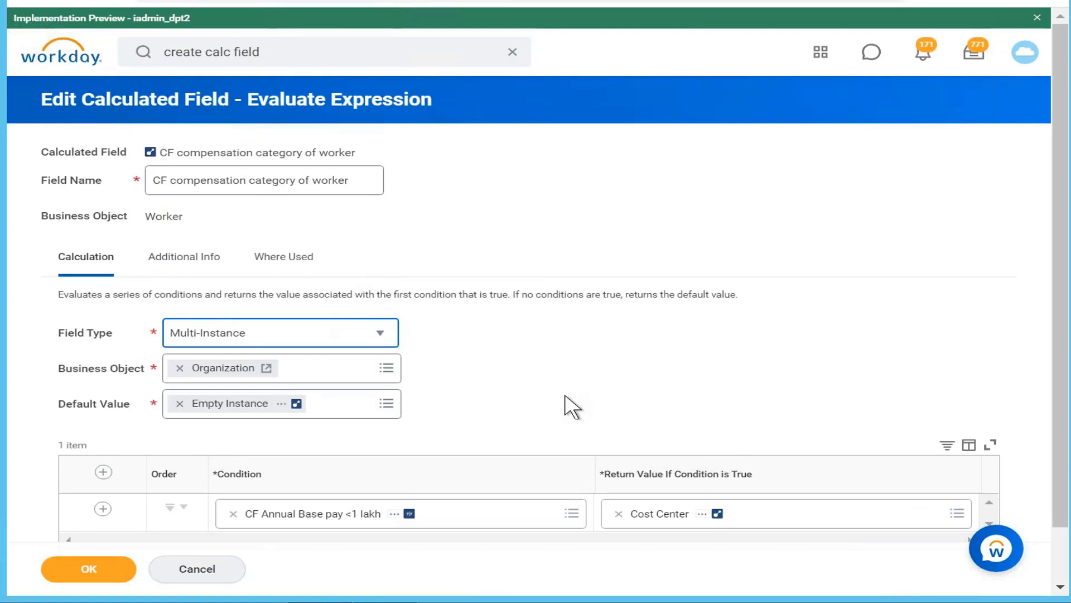
key(ctrl+plus)
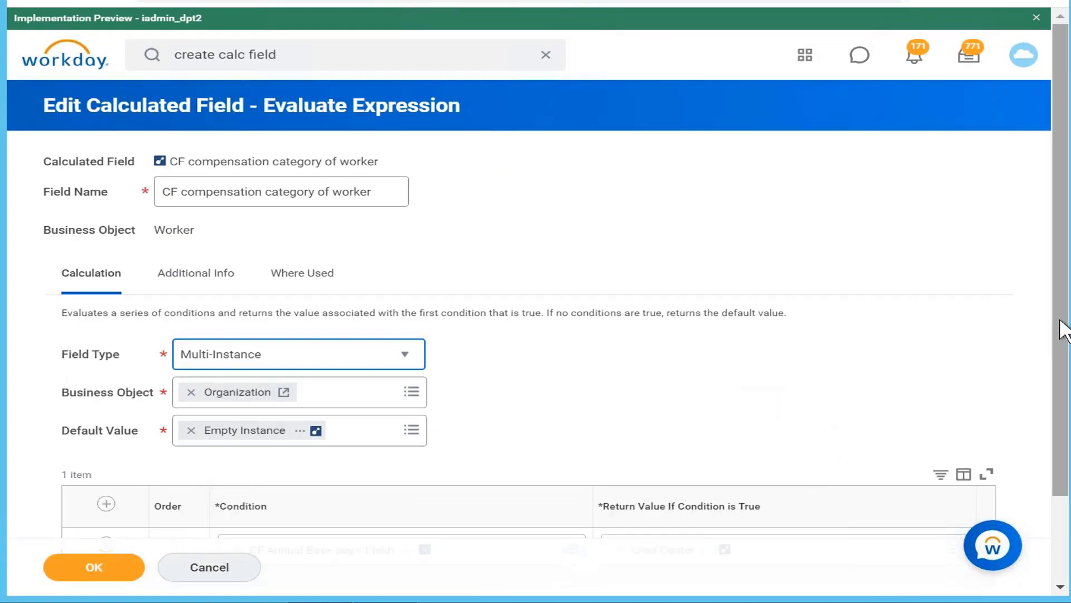
drag(1059, 330, 1056, 472)
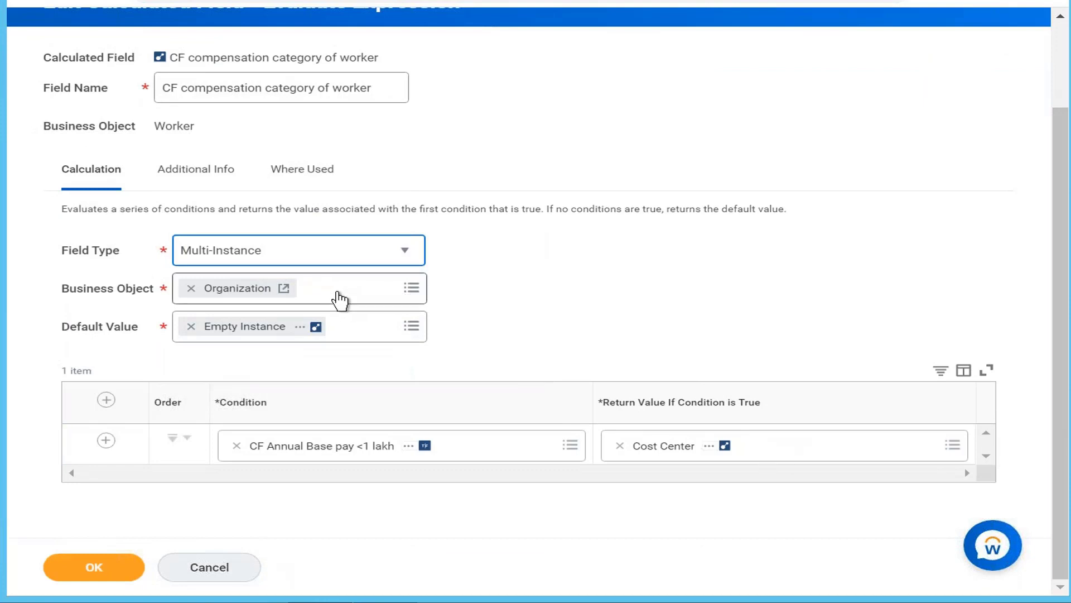
click(404, 258)
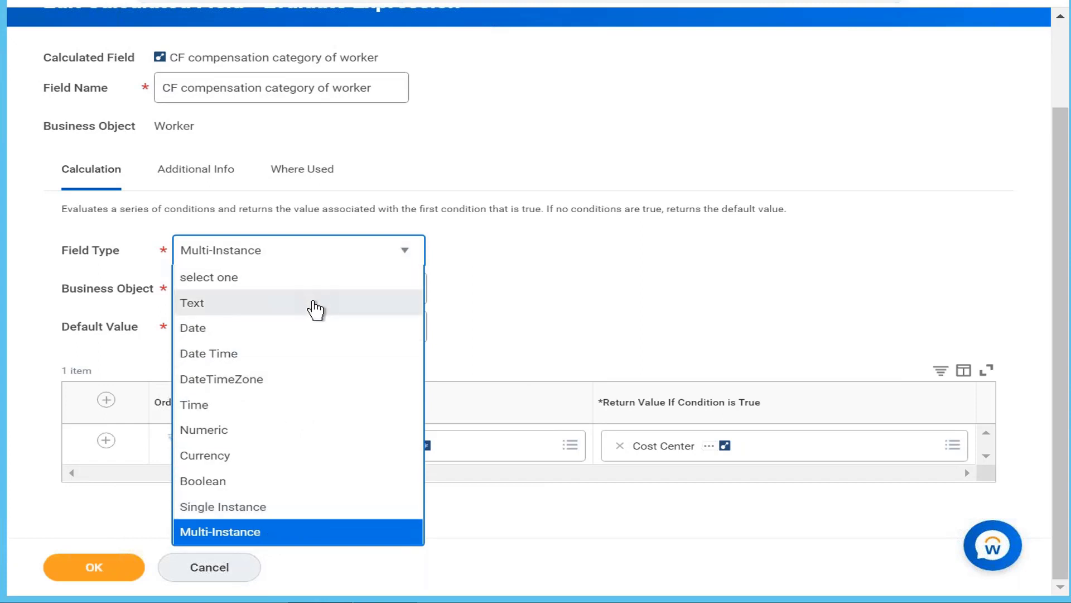
click(313, 304)
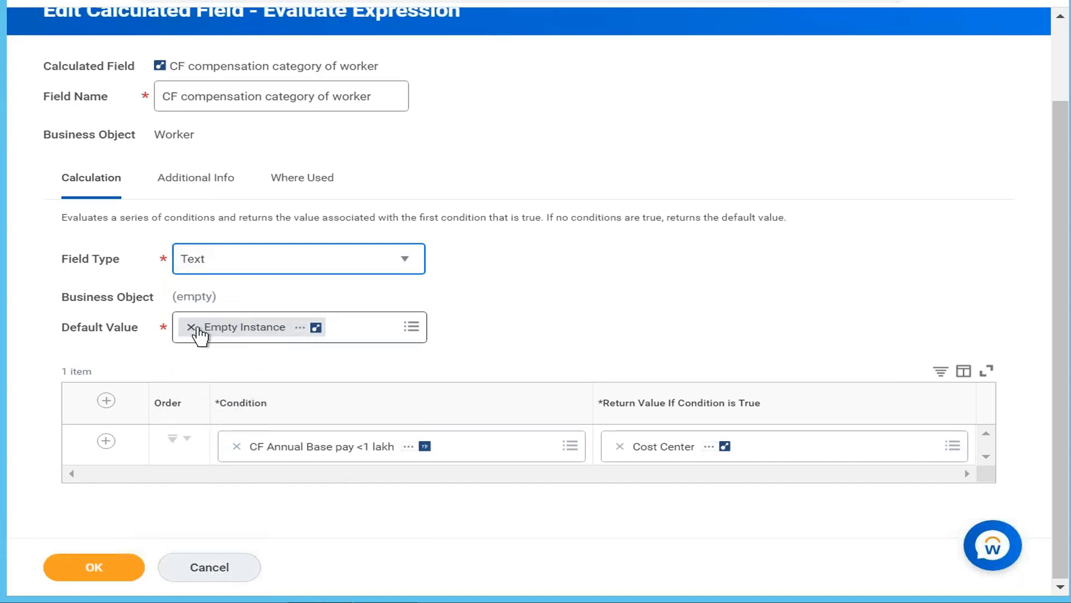
Replace the Empty Instance default value by searching for "empty" and choosing Empty String
click(191, 328)
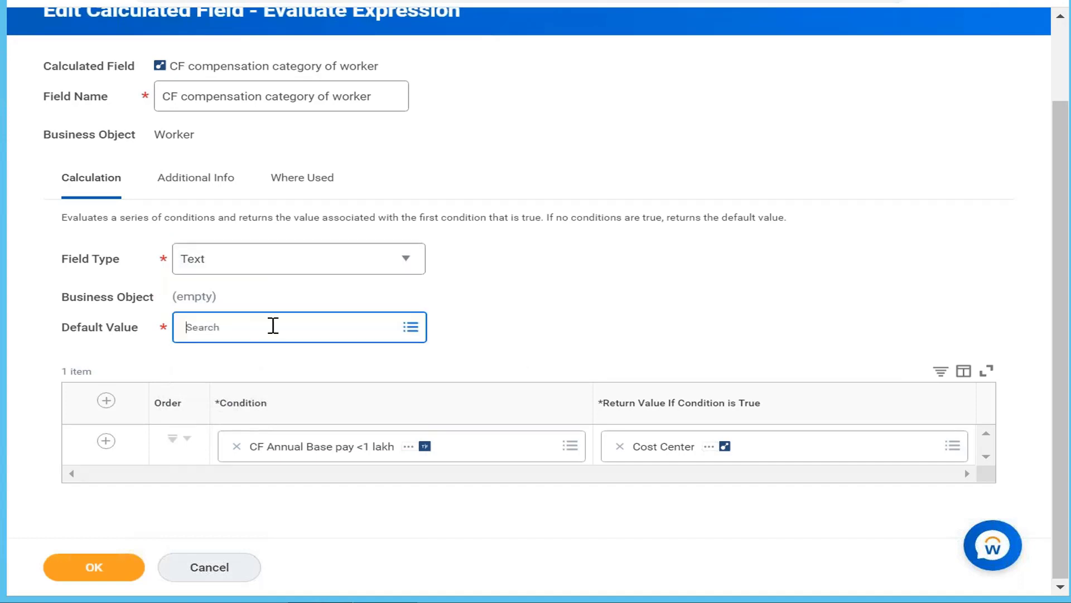
click(273, 325)
text(emp)
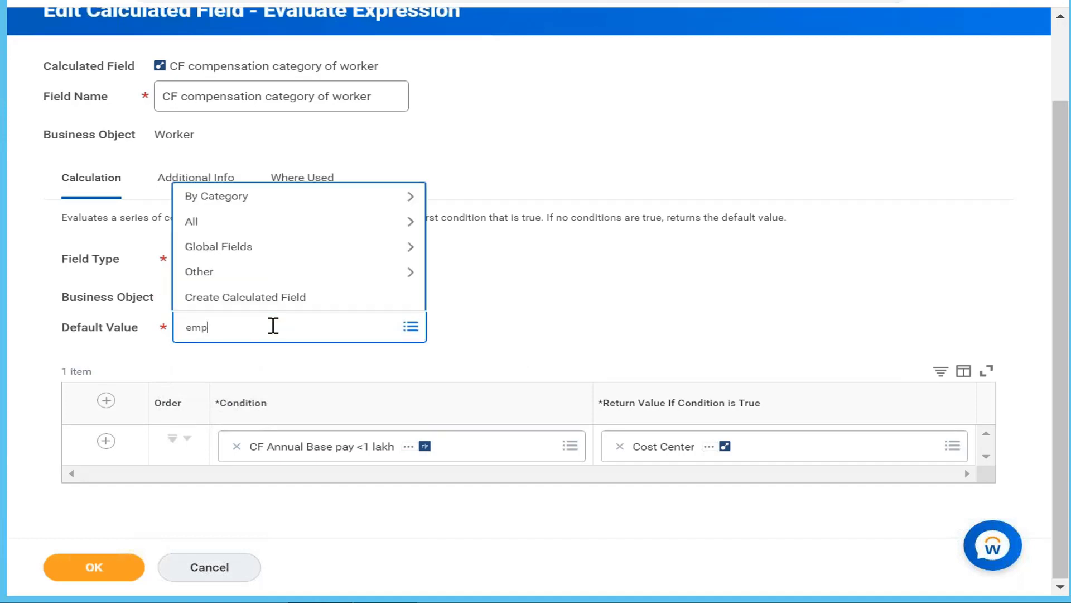
text(ty)
key(Return)
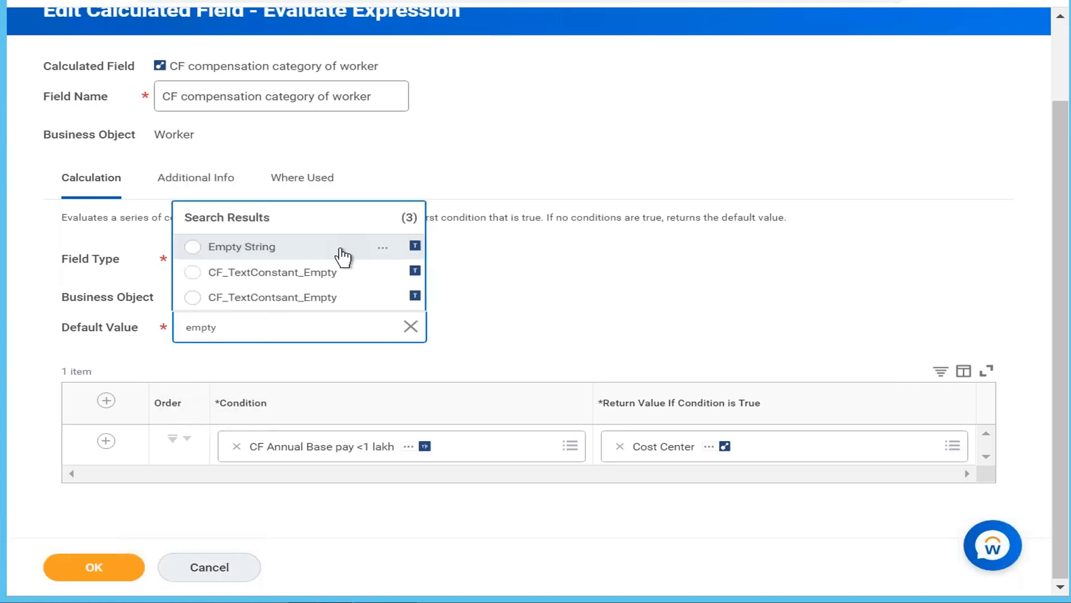
click(342, 249)
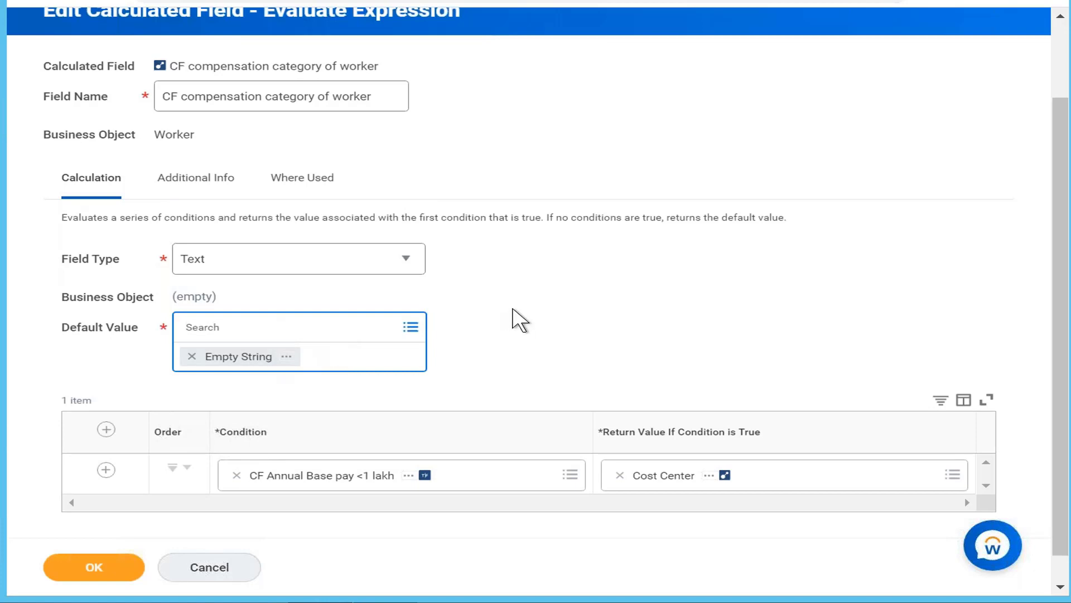
Add a second condition row and remove Cost Center as the return value of the CF Annual Base pay <1 lakh condition
scroll(519, 320, down, 1)
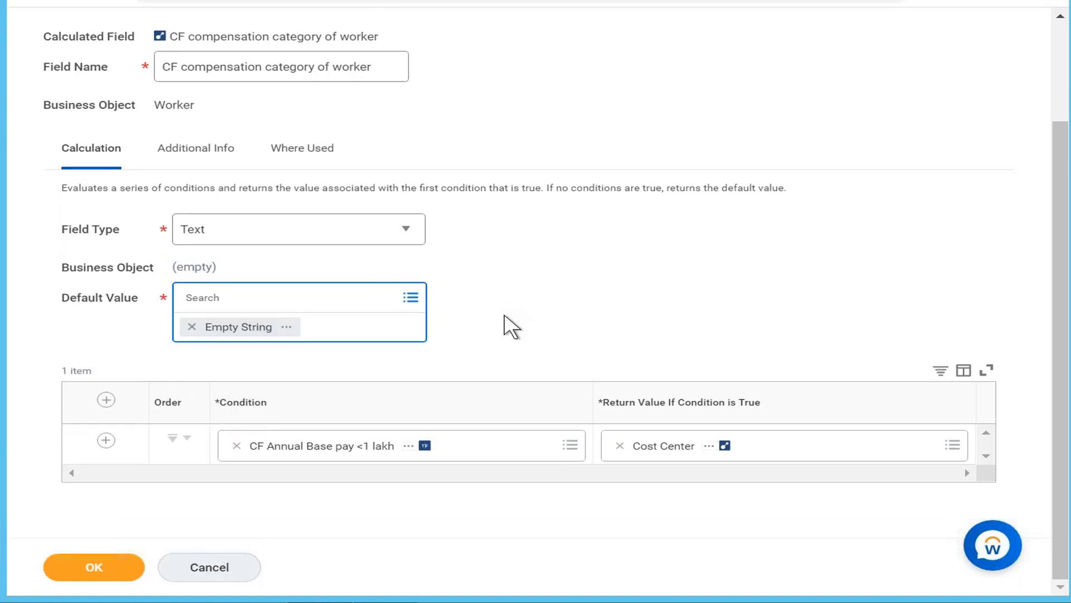
click(106, 440)
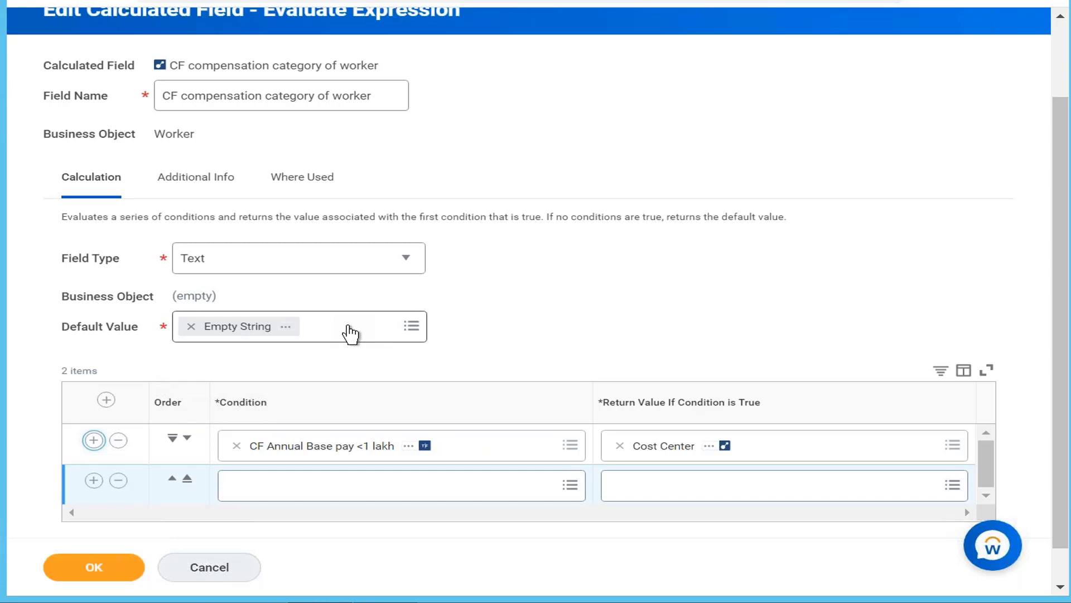
click(620, 445)
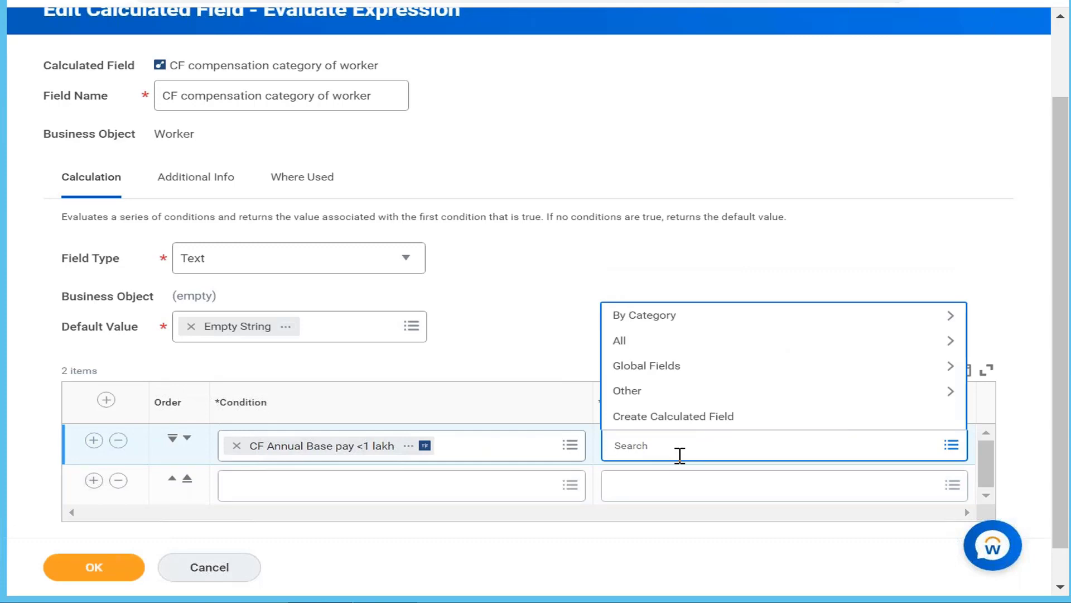
Check the compensation rules in the notes and search the first condition's return value options for "medium comp", discarding the saved password-manager login
click(415, 601)
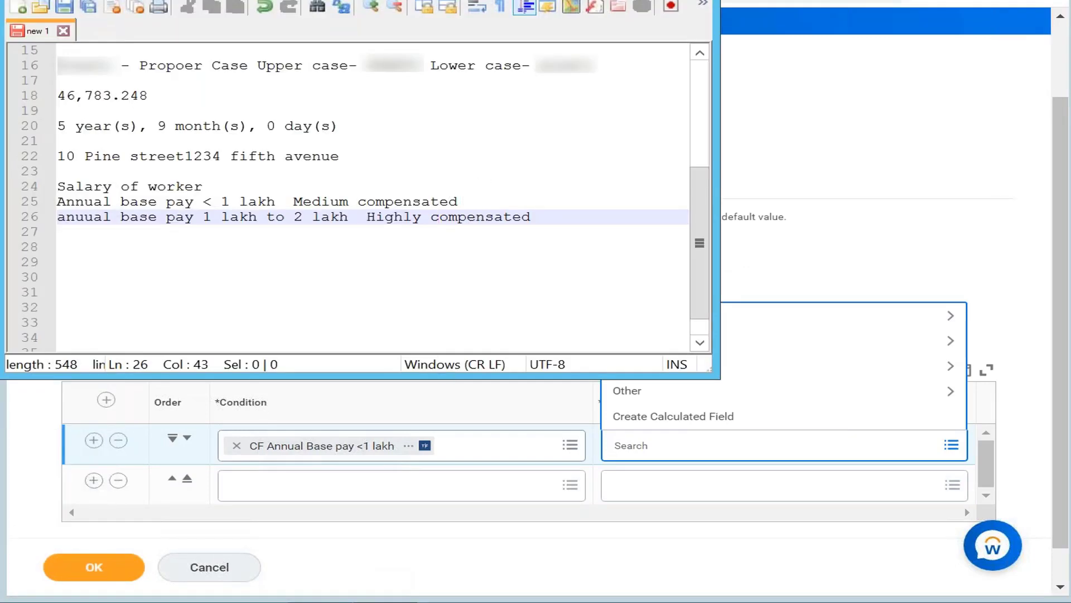
click(640, 0)
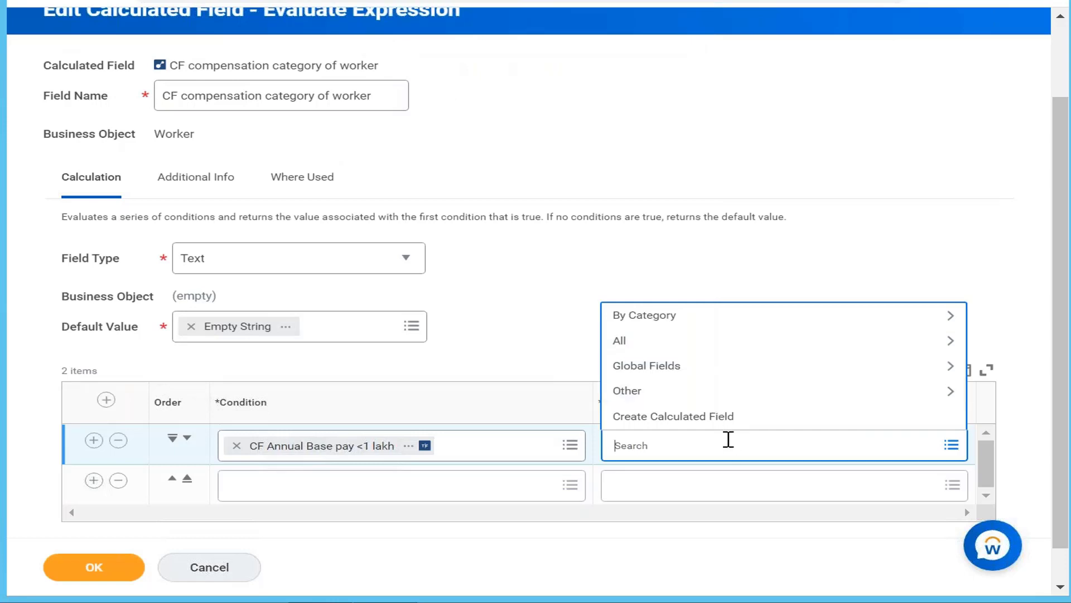
text(medium comp)
key(Return)
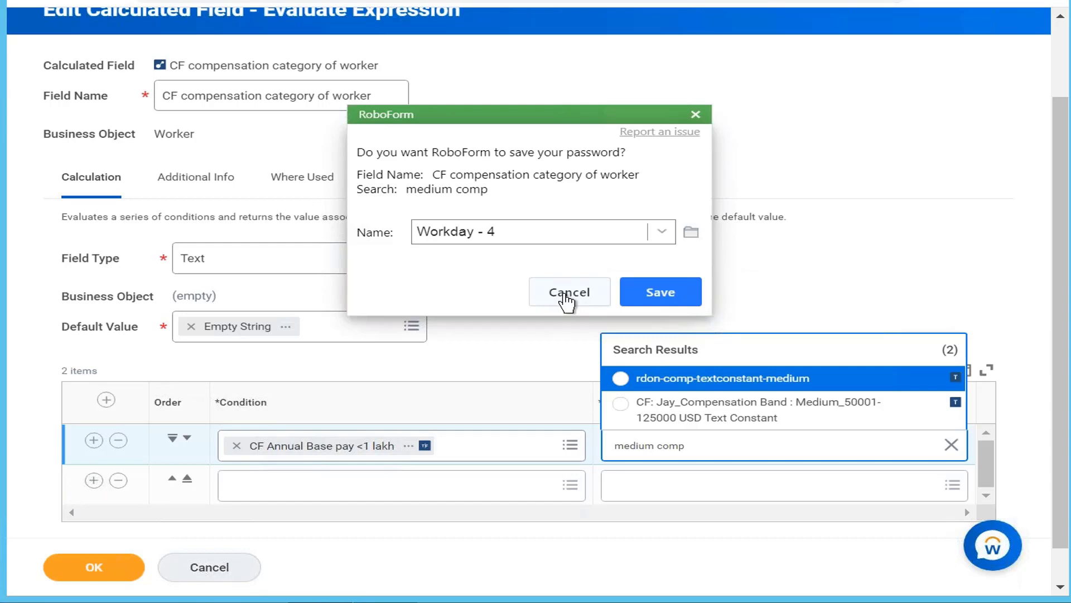
click(649, 297)
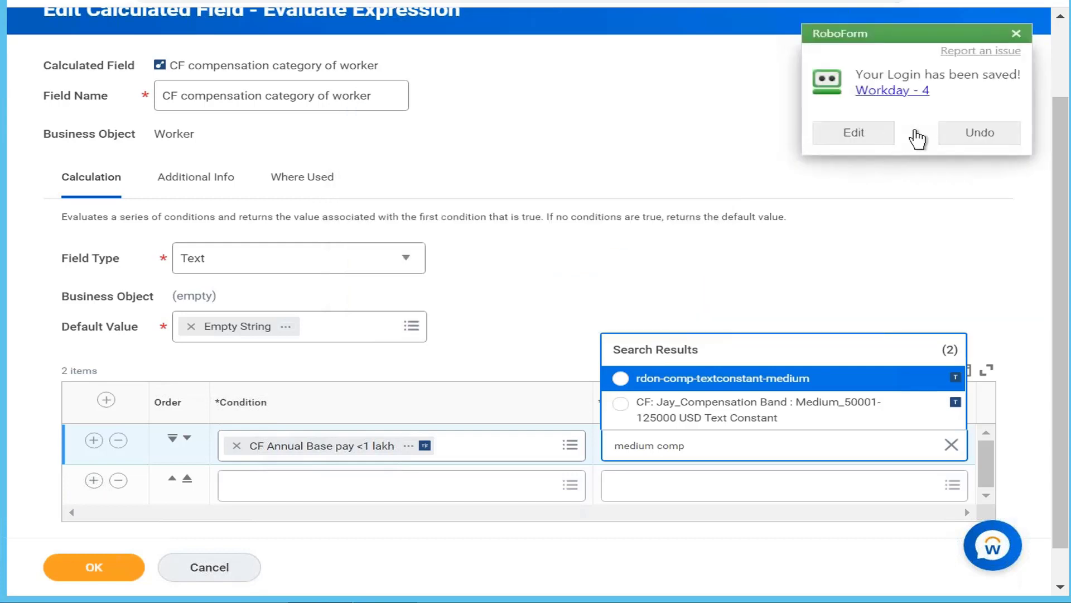
click(971, 137)
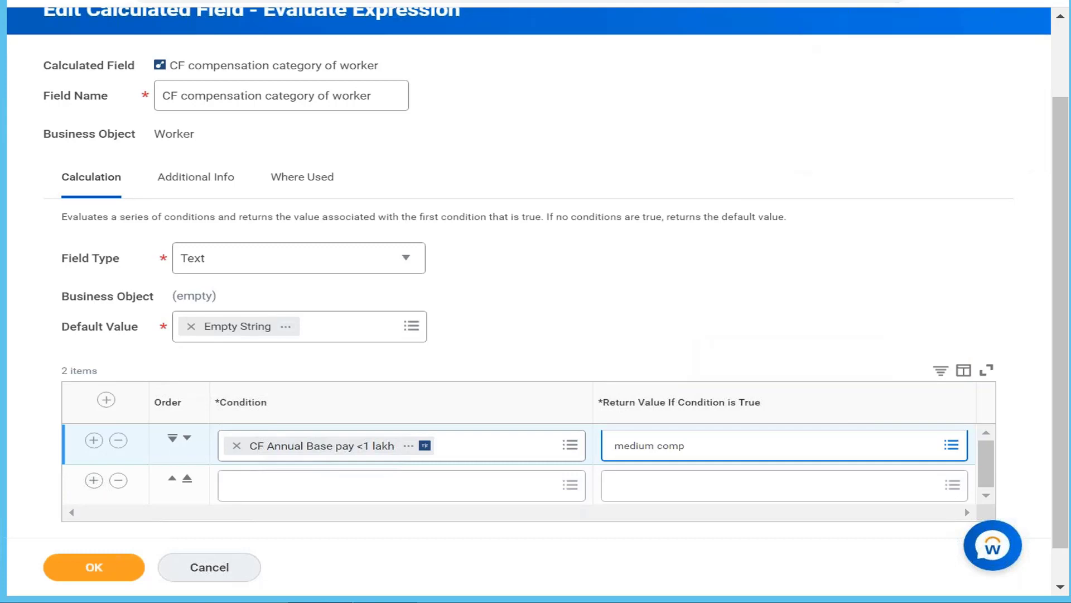
Create a new calculated field from the first condition's return value and name it CF Medium compensated
click(718, 441)
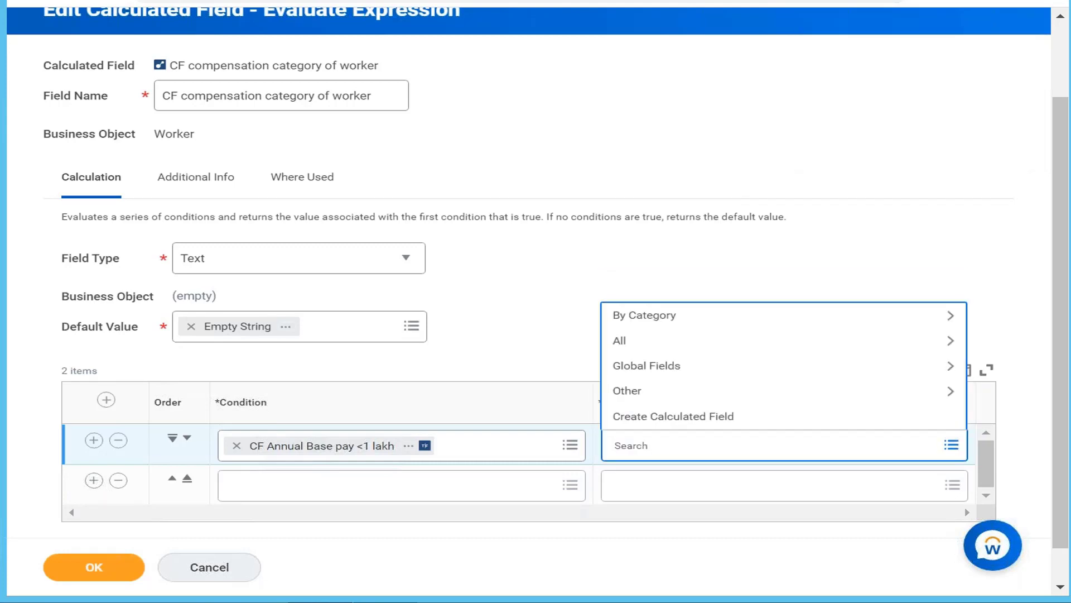
text(medium)
click(779, 416)
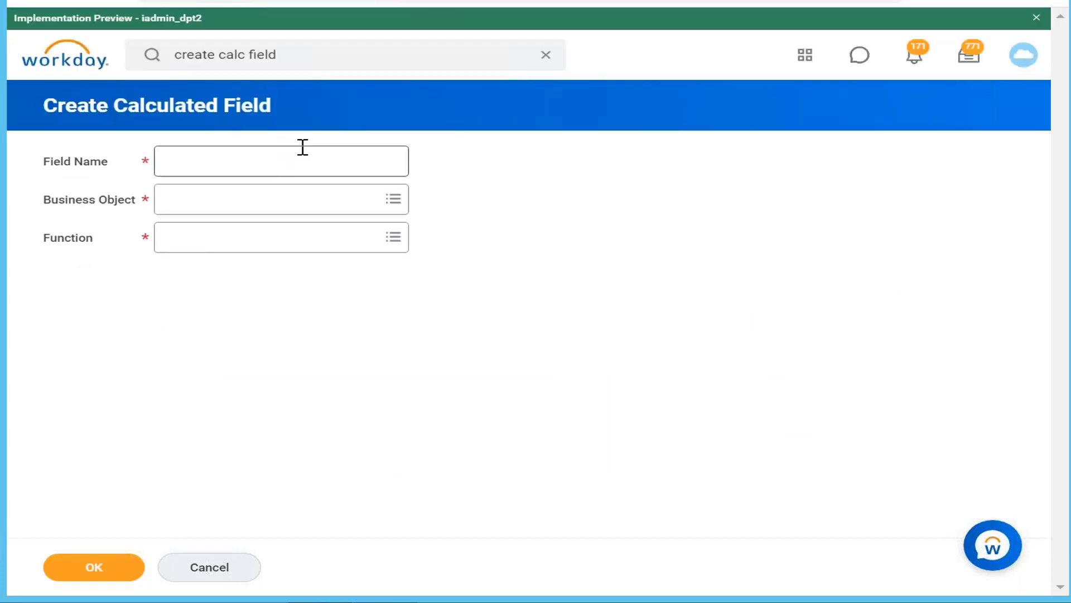
click(303, 148)
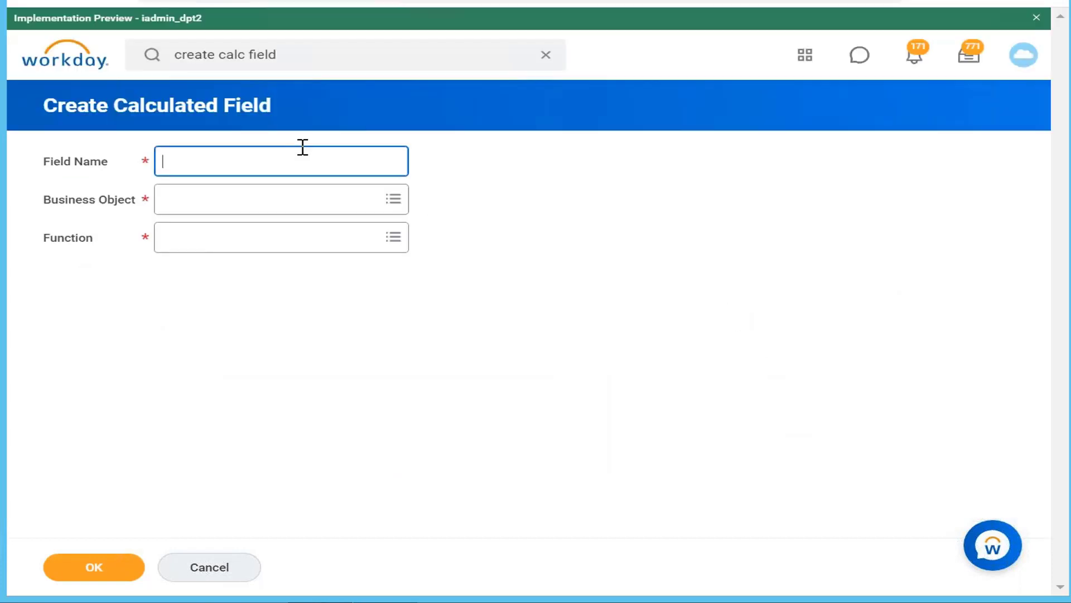
text(CF Medium compensat)
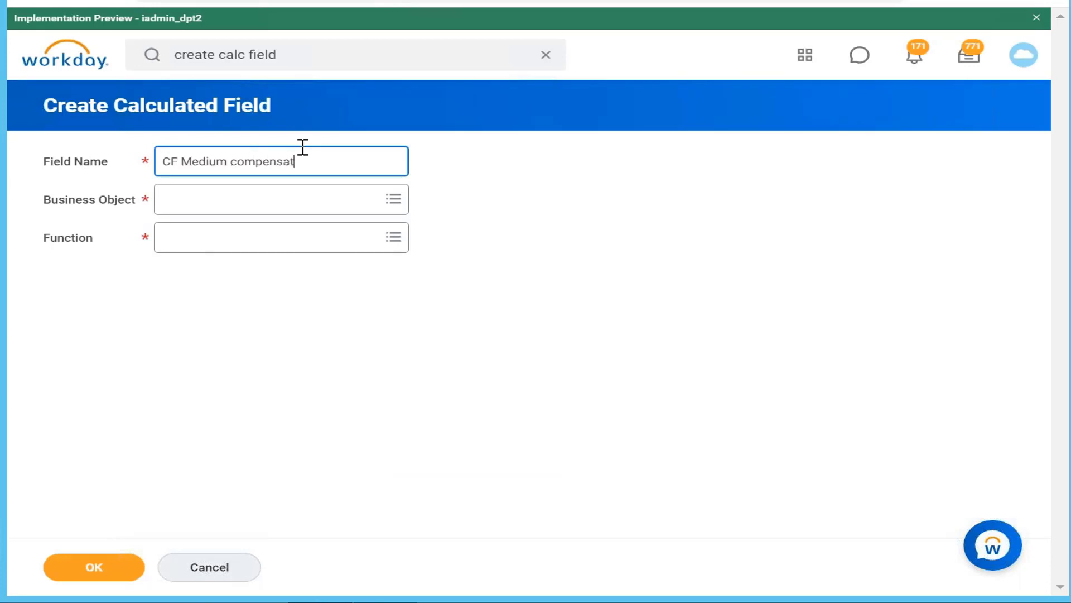
text(ed)
Set the new field's business object to Global and its function to Text Constant, and continue to its calculation settings
click(301, 207)
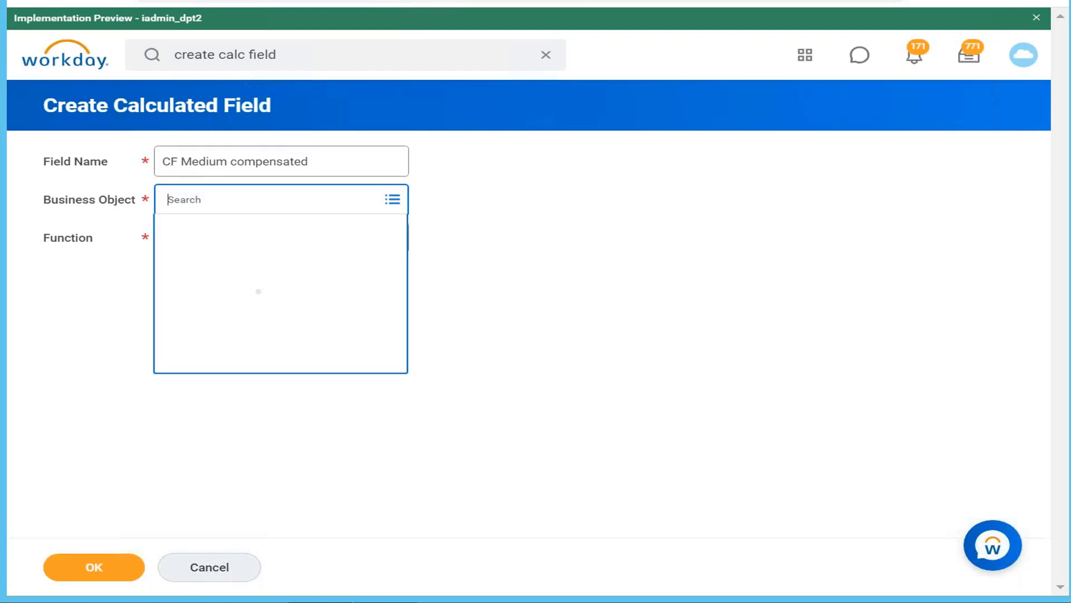
text(global)
key(Return)
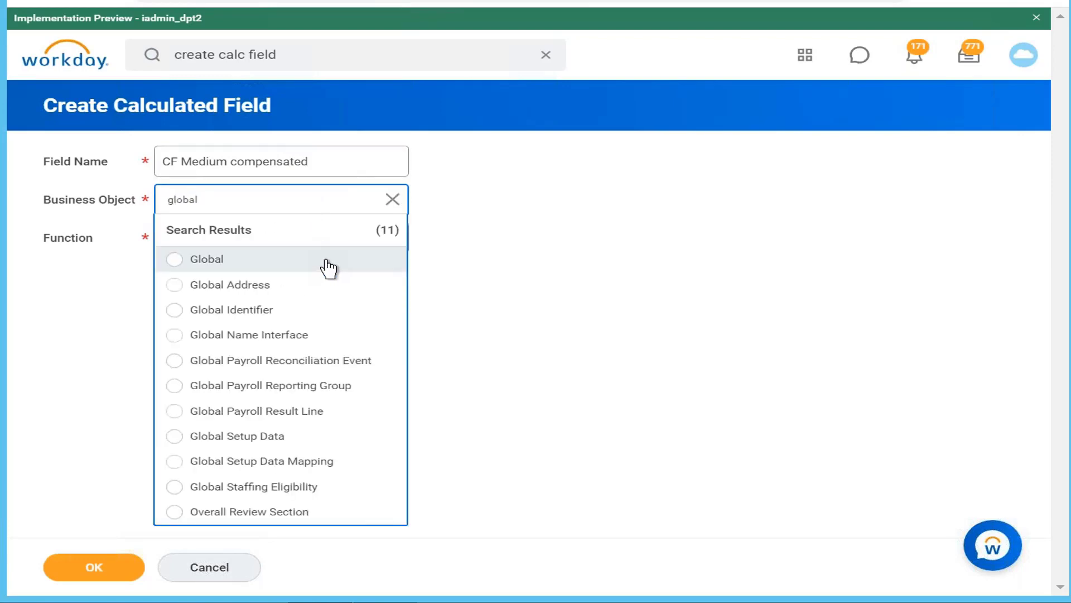
click(327, 269)
click(329, 269)
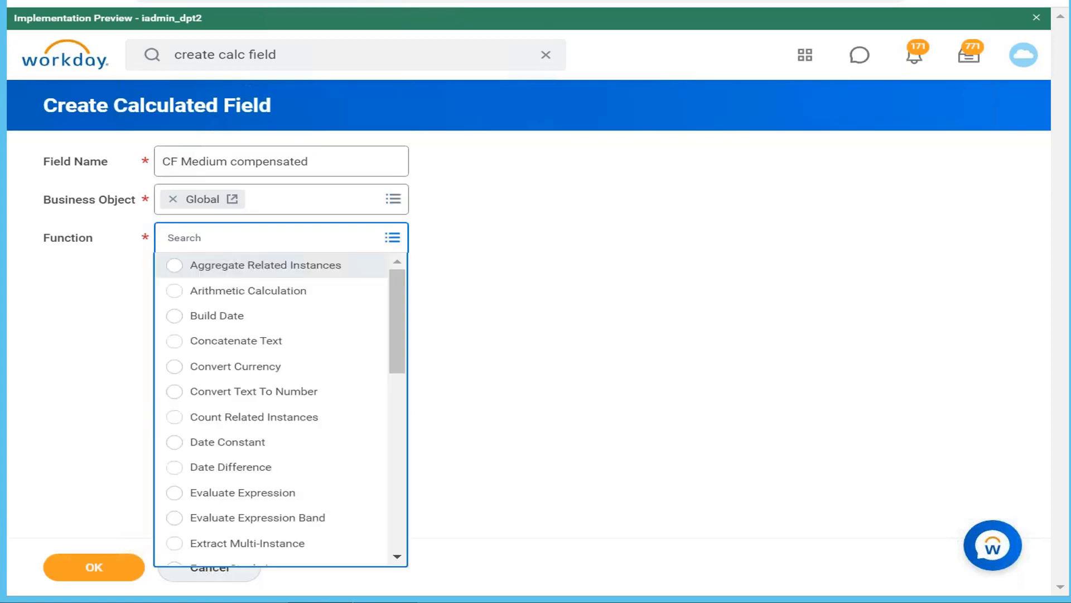
drag(399, 323, 389, 533)
click(313, 508)
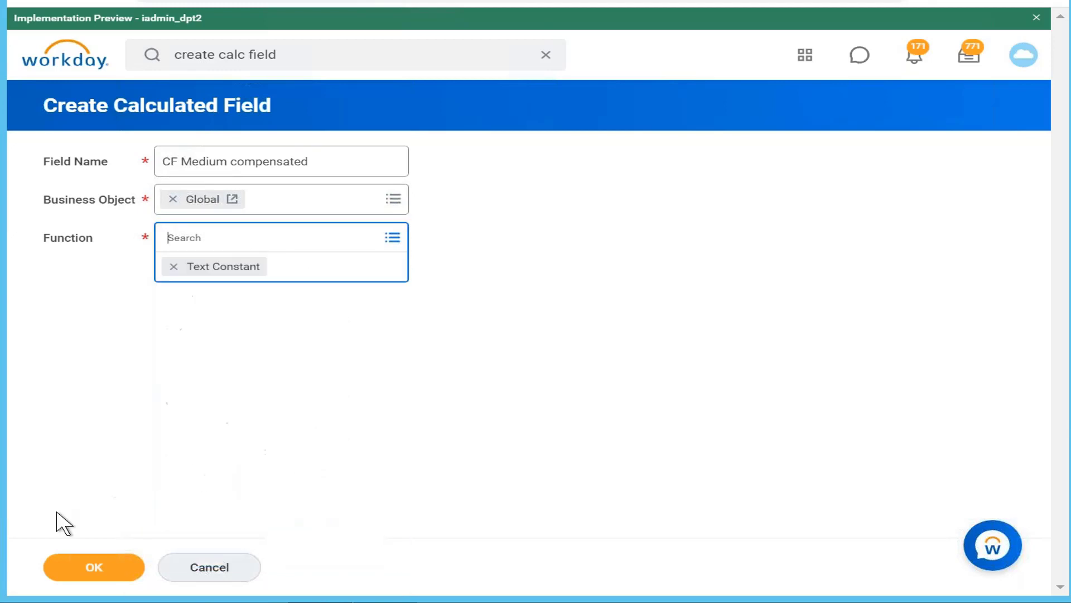
click(78, 573)
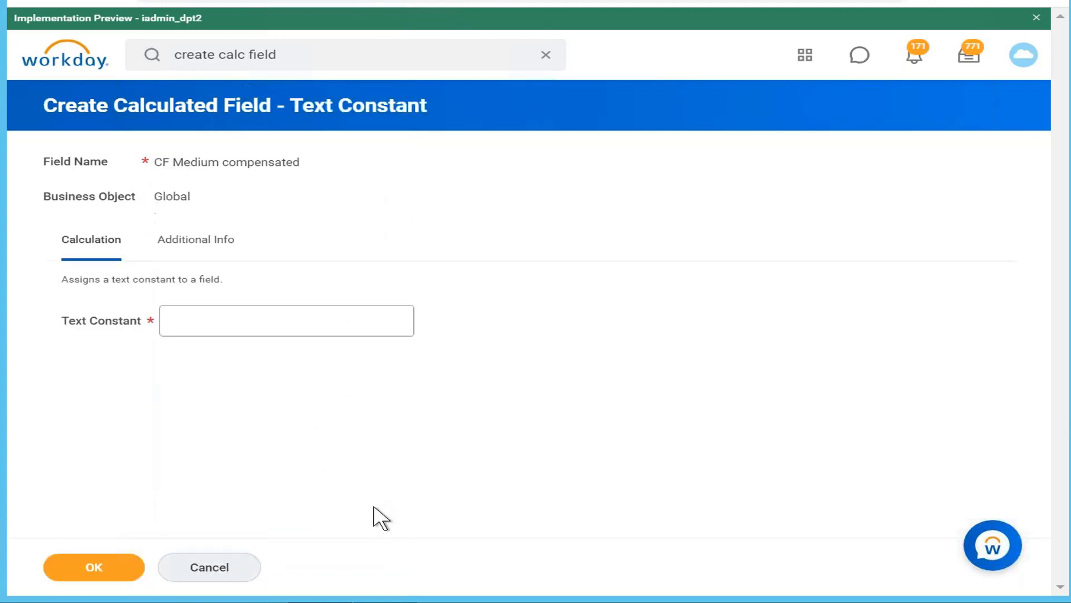
Enter Medium compensated as the text constant and save the field as the first condition's return value
click(313, 322)
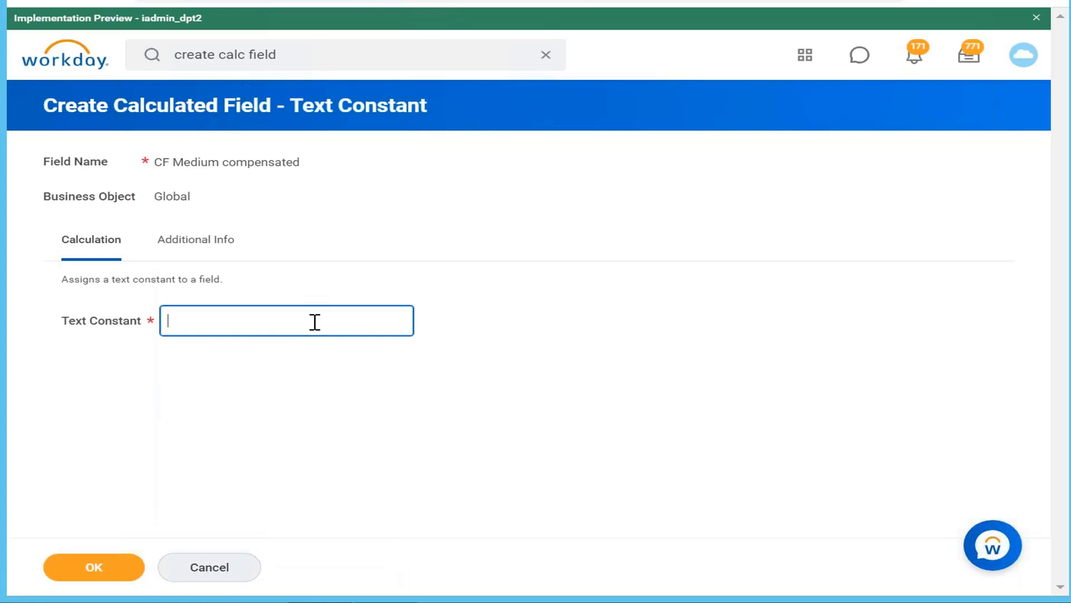
text(Medium compensated)
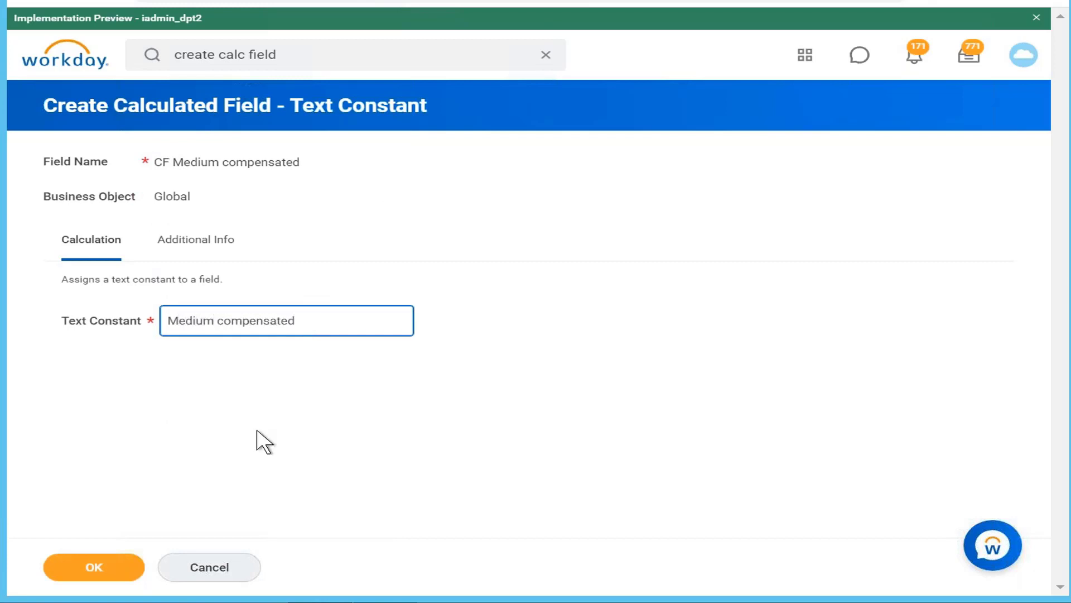
click(100, 566)
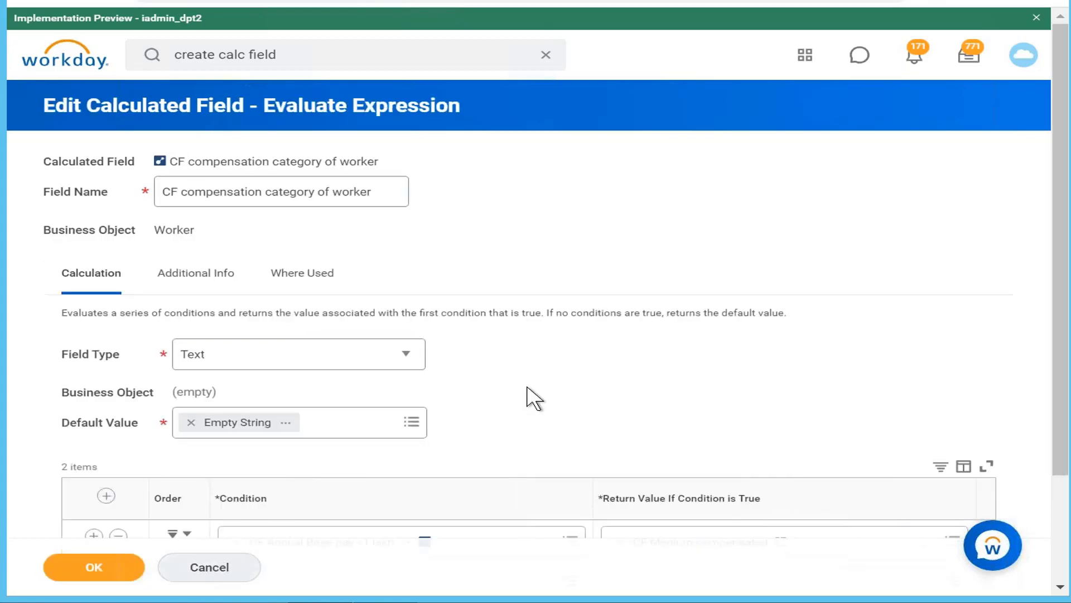
Check the notes for the second pay range and set the second condition to CF Annual Base pay 1 lakh to 2 lakh, searching for "annual base pay"
scroll(535, 398, down, 1)
scroll(528, 388, down, 3)
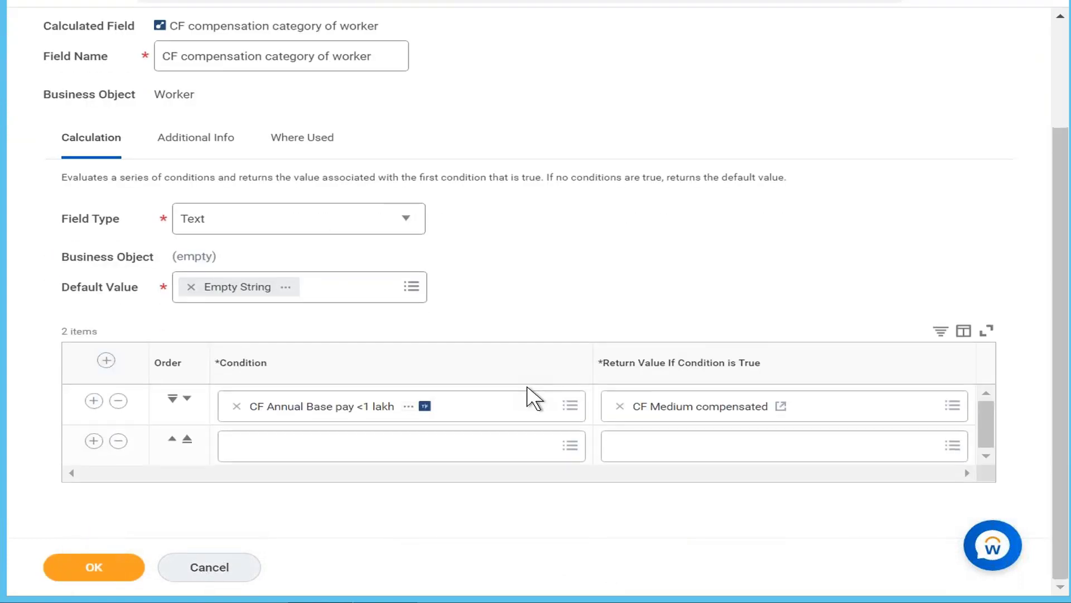
click(409, 447)
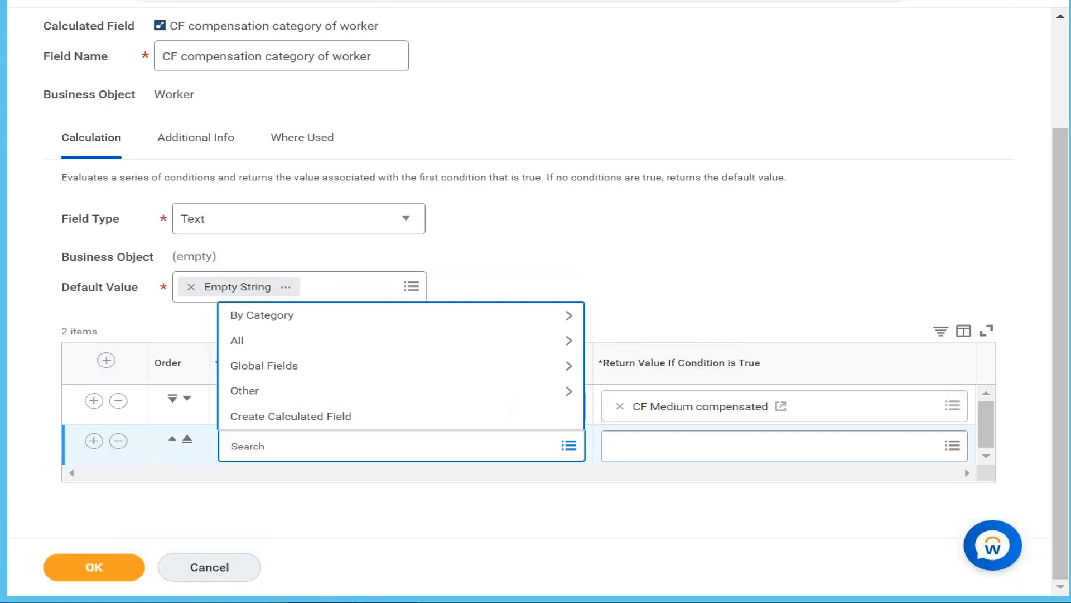
key(alt+Tab)
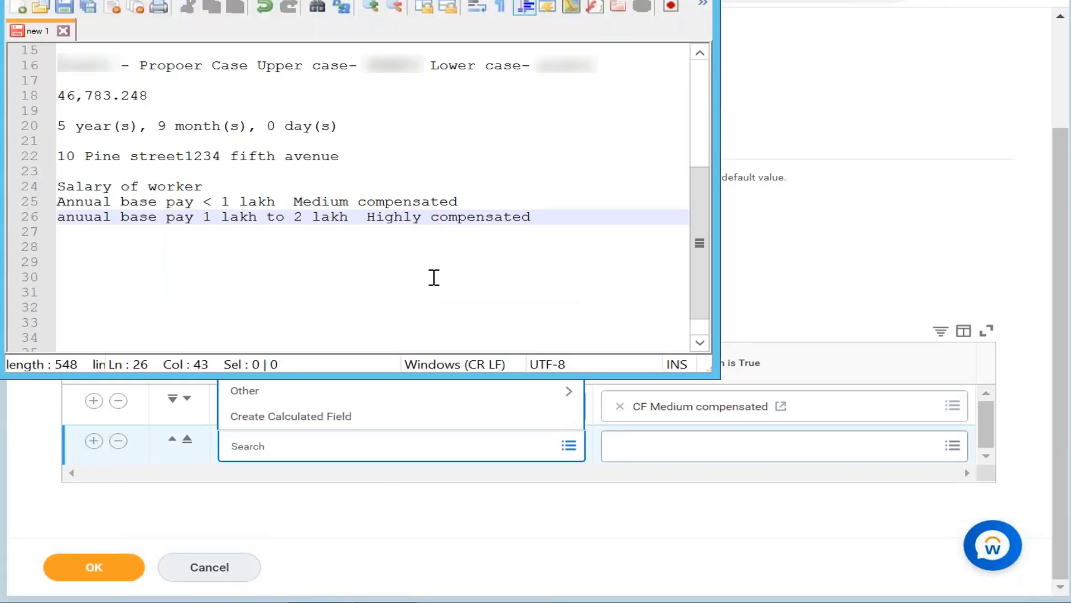
key(alt+Tab)
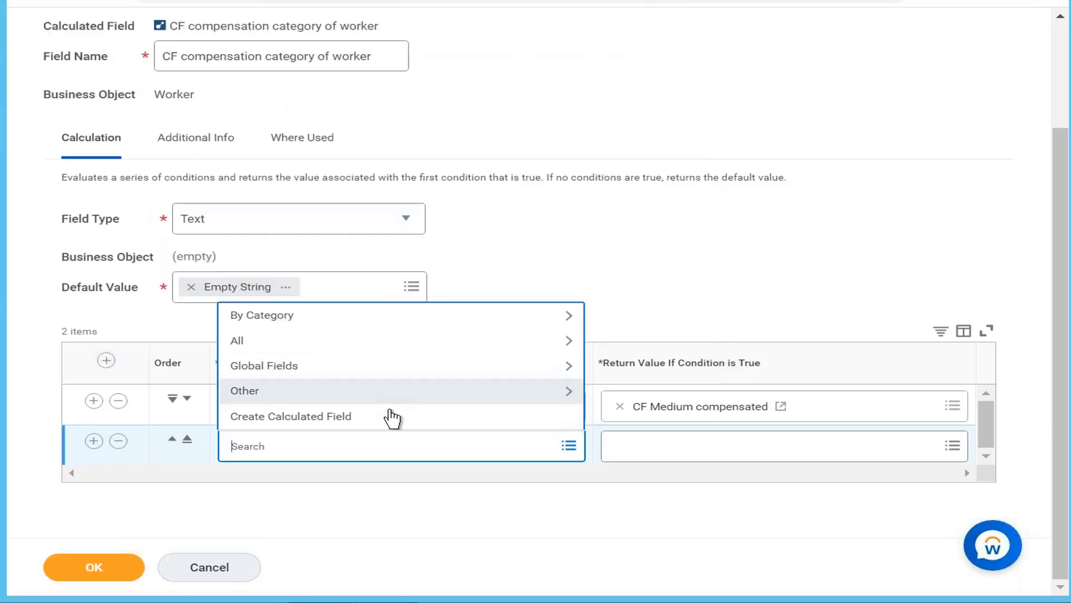
text(annual)
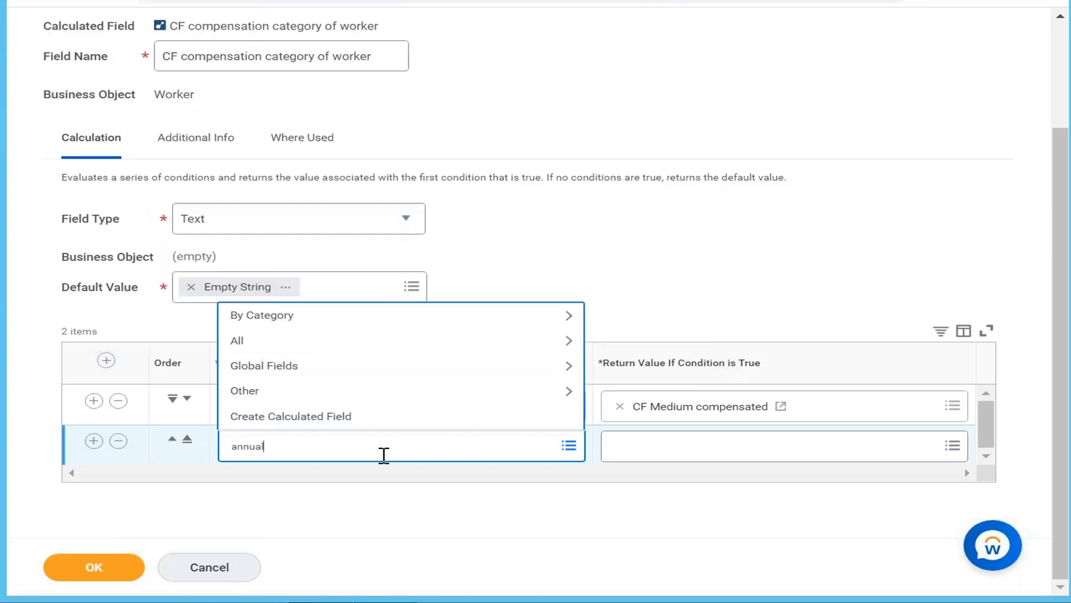
text( base pay)
key(Return)
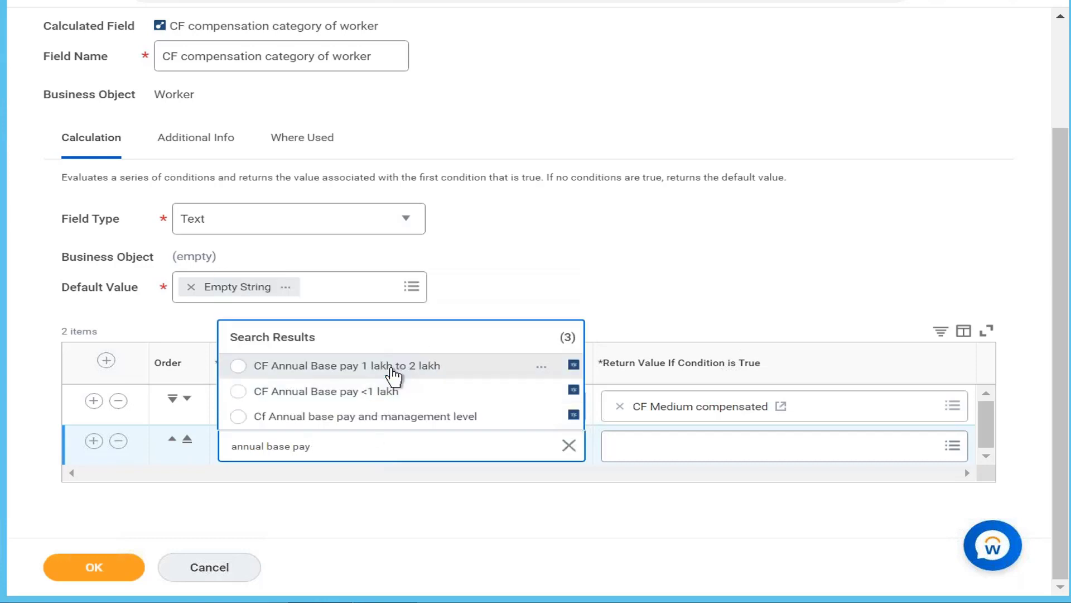
click(394, 373)
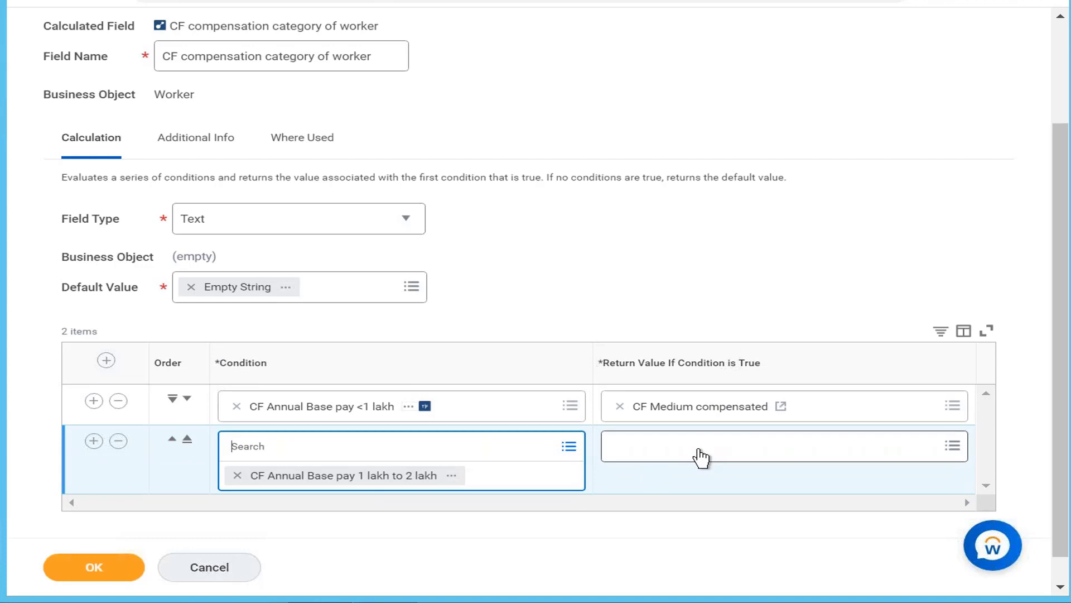
Create a new calculated field from the second condition's return value and name it CF Highly compensated
click(698, 453)
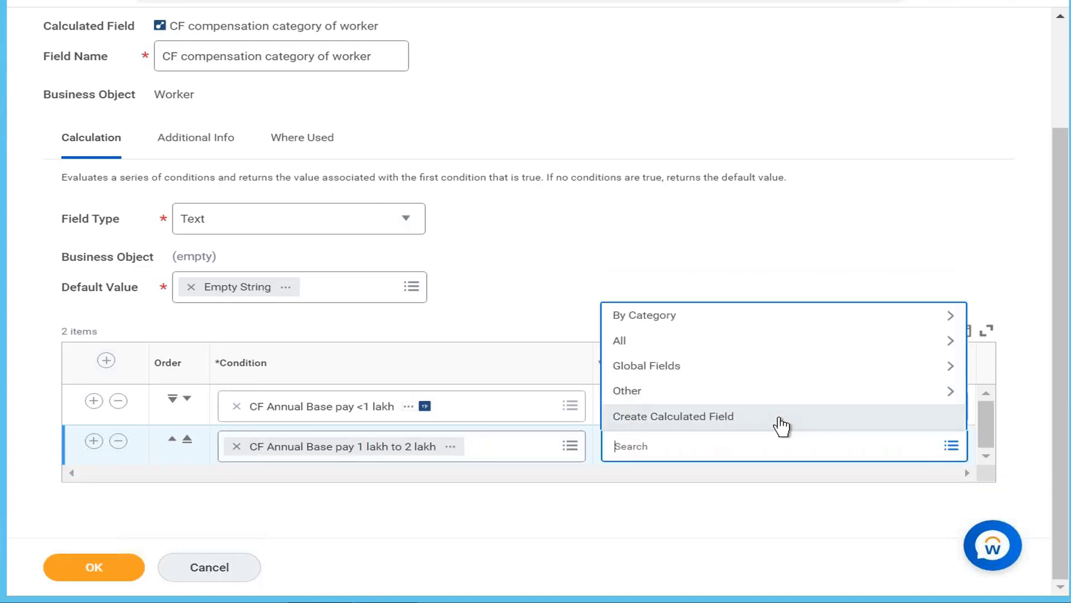
click(781, 427)
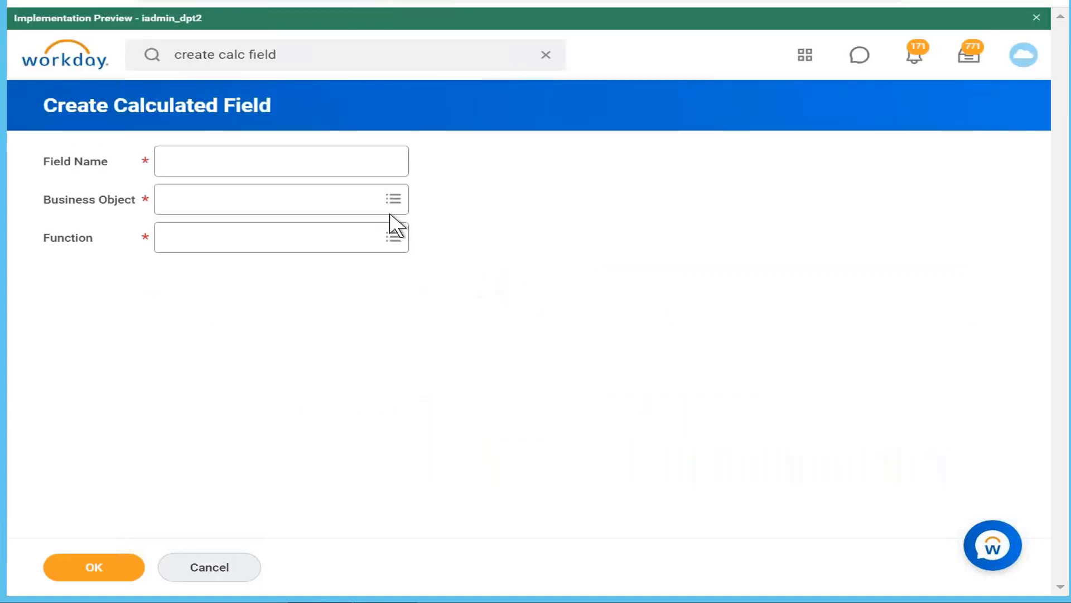
click(268, 160)
text(CF )
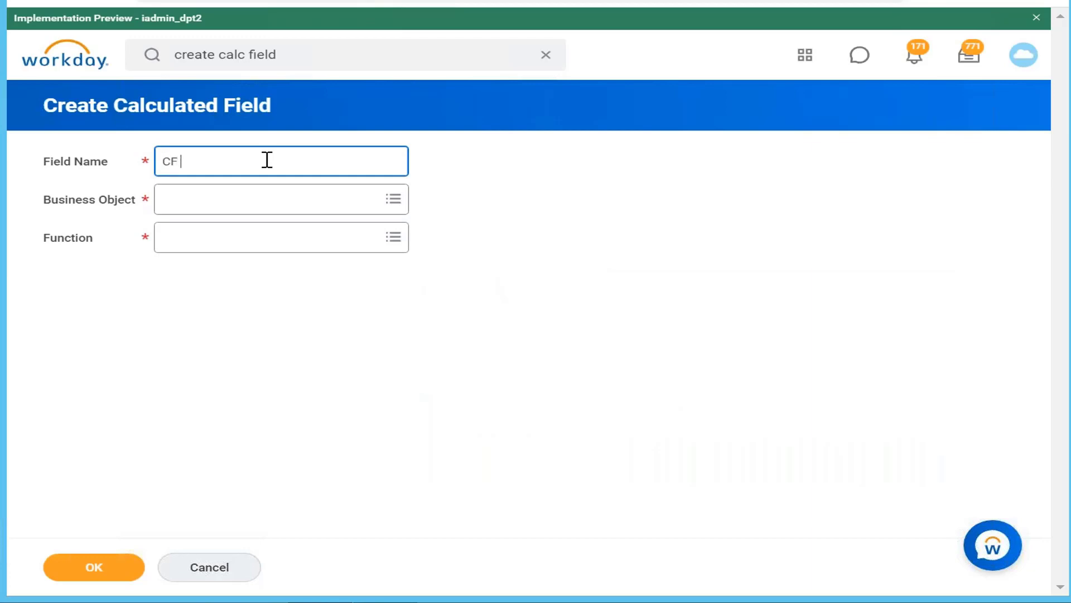
text(Highly compensated)
Set the business object of CF Highly compensated to Global by searching for "global"
click(267, 199)
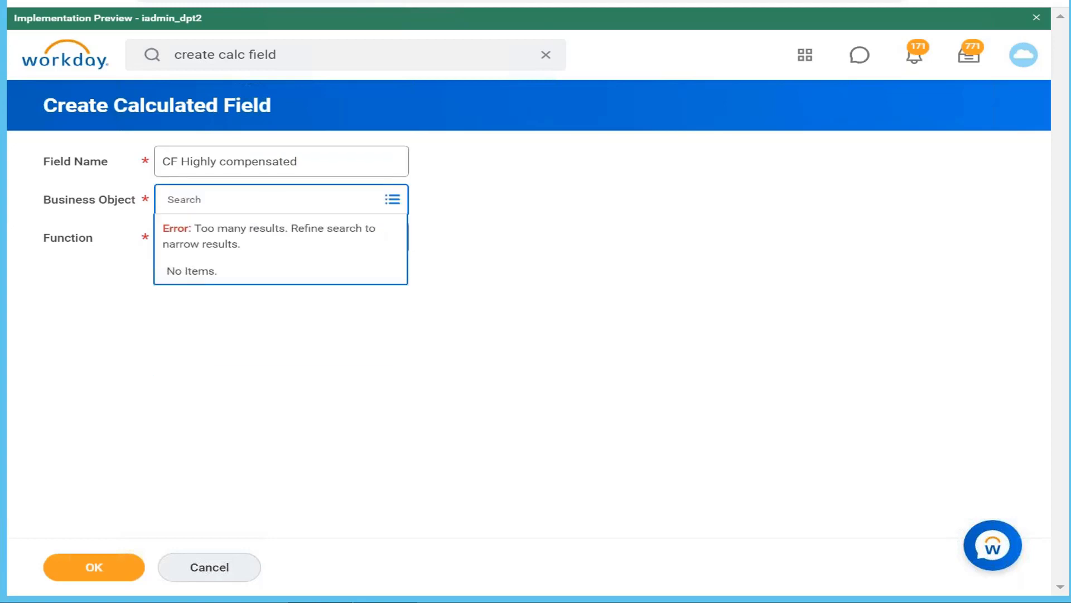
text(global)
key(Return)
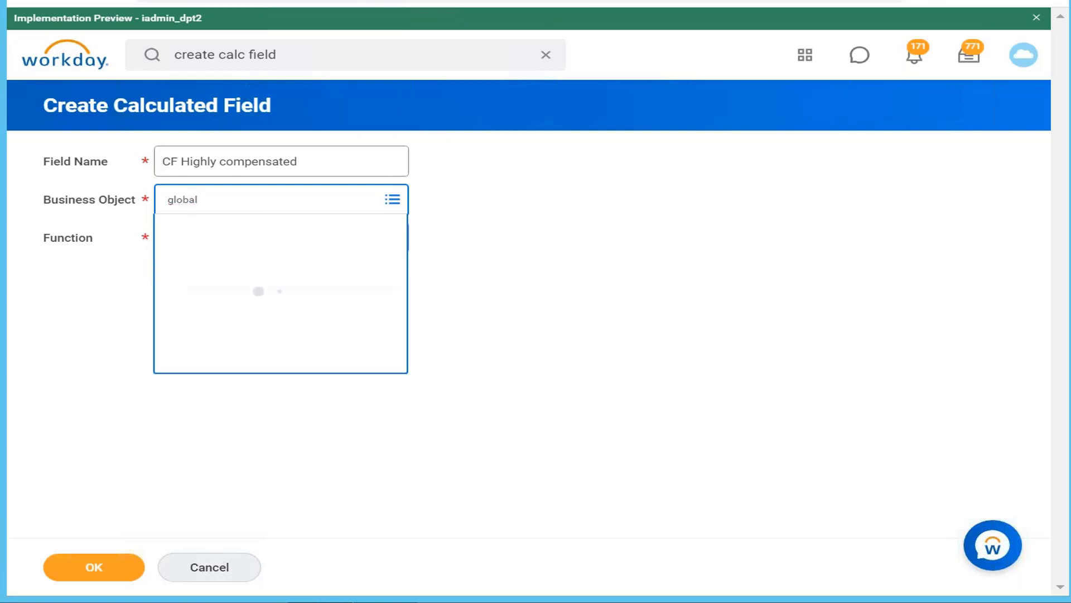
click(302, 266)
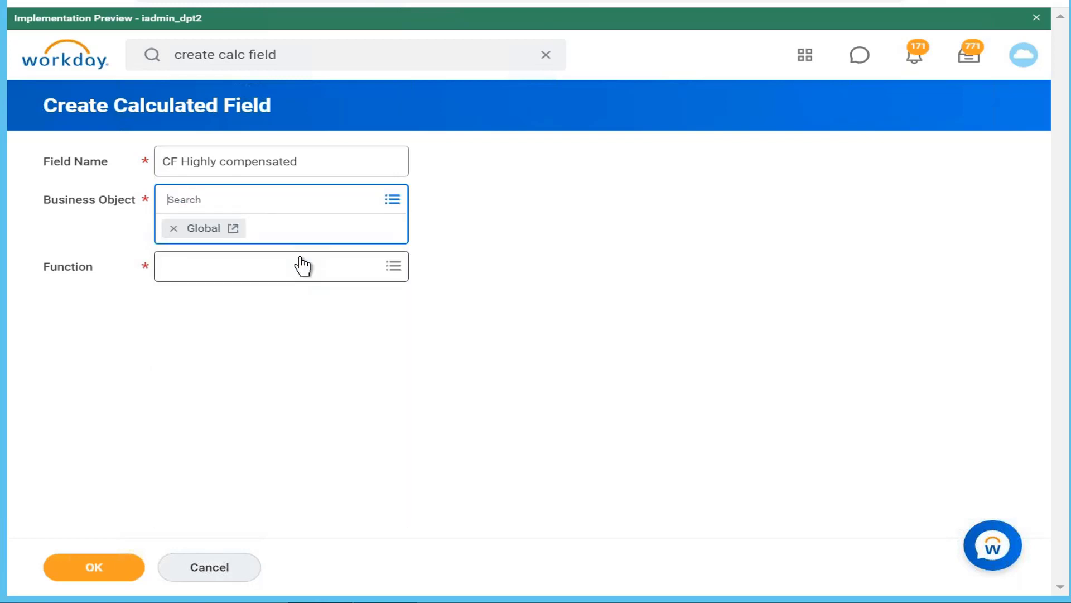
Choose Text Constant as the function of CF Highly compensated and continue to its calculation settings
click(302, 266)
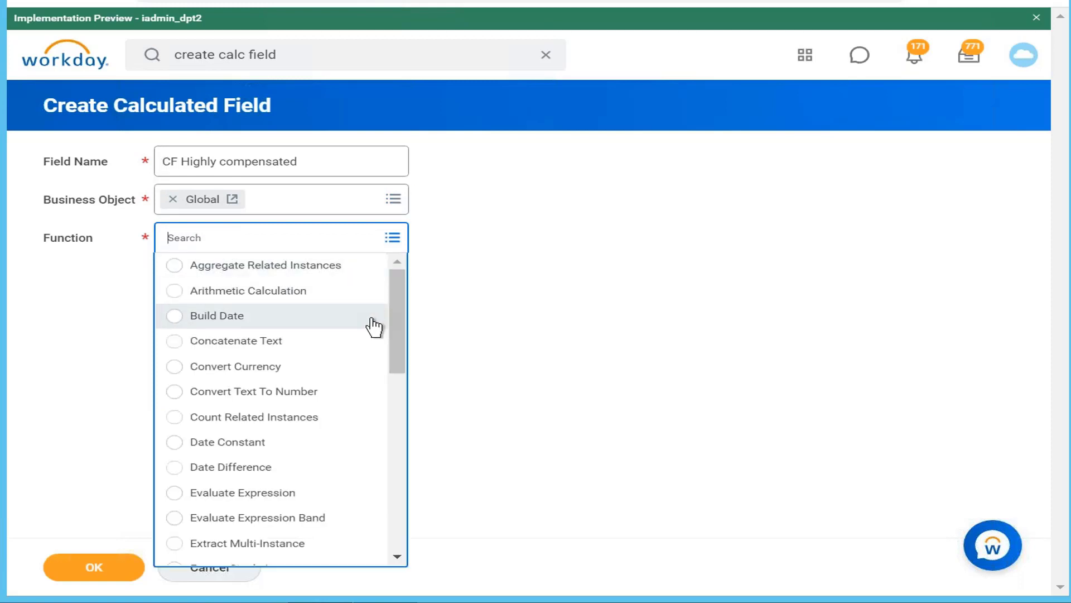
drag(390, 315, 390, 534)
click(245, 501)
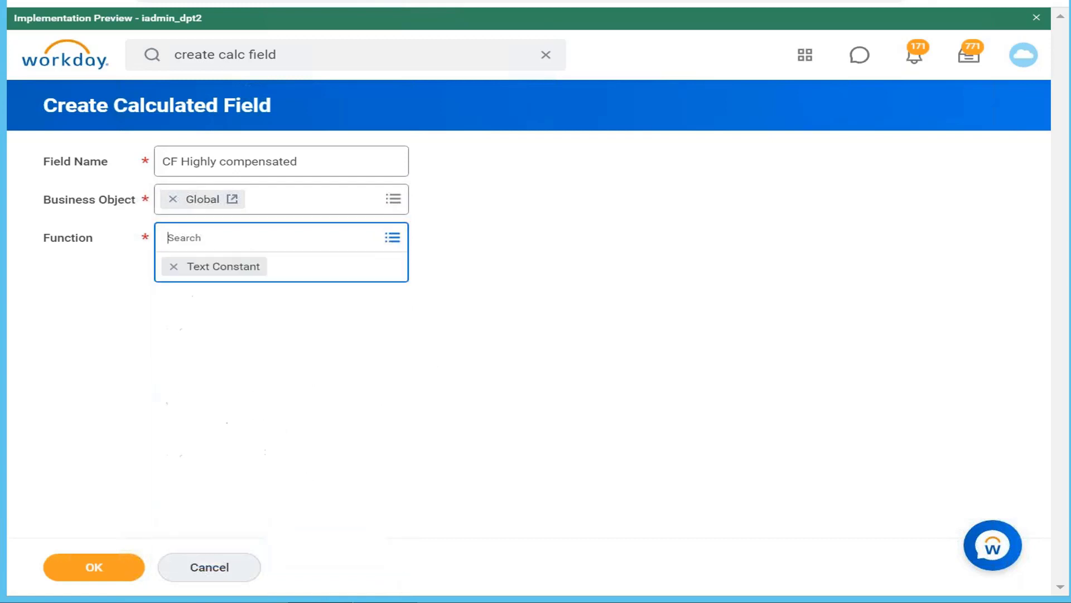
click(132, 572)
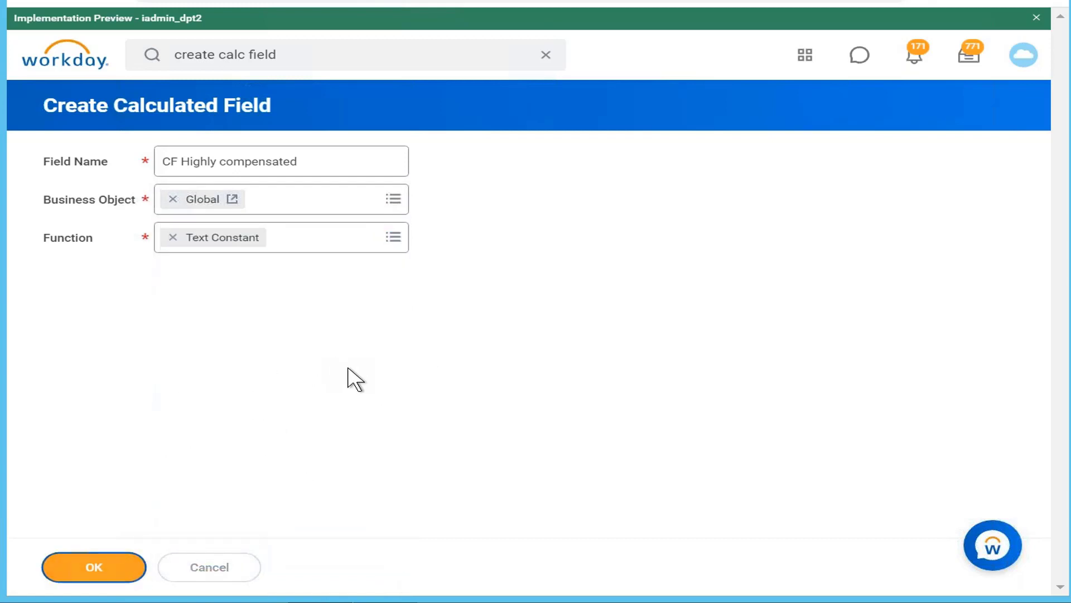
Set the text constant of CF Highly compensated to "Highly Compensated" and save the field
click(276, 319)
text(Hi)
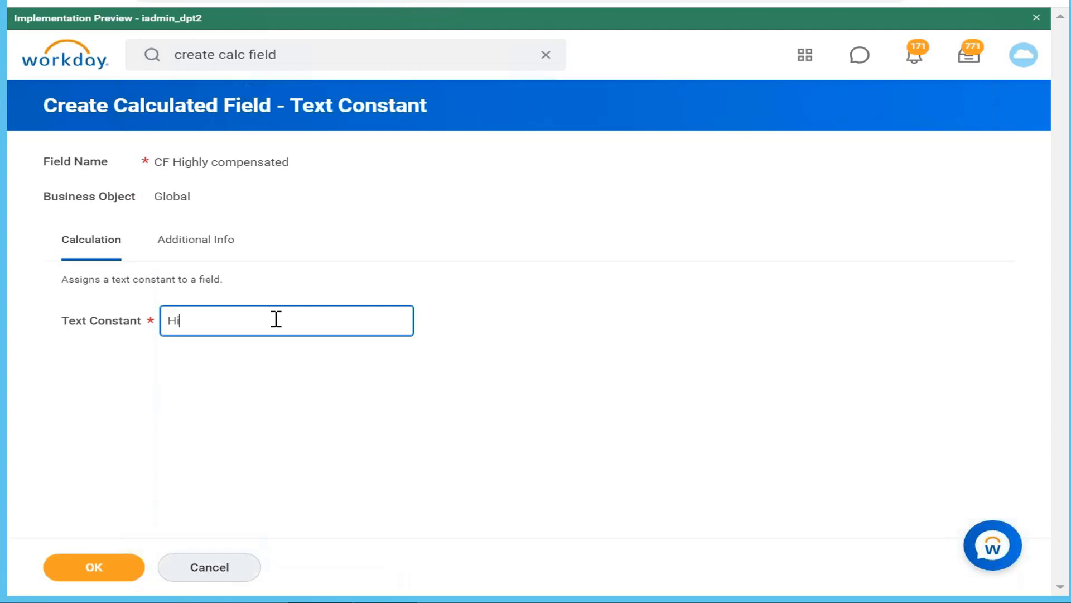
text(ghly Compensated)
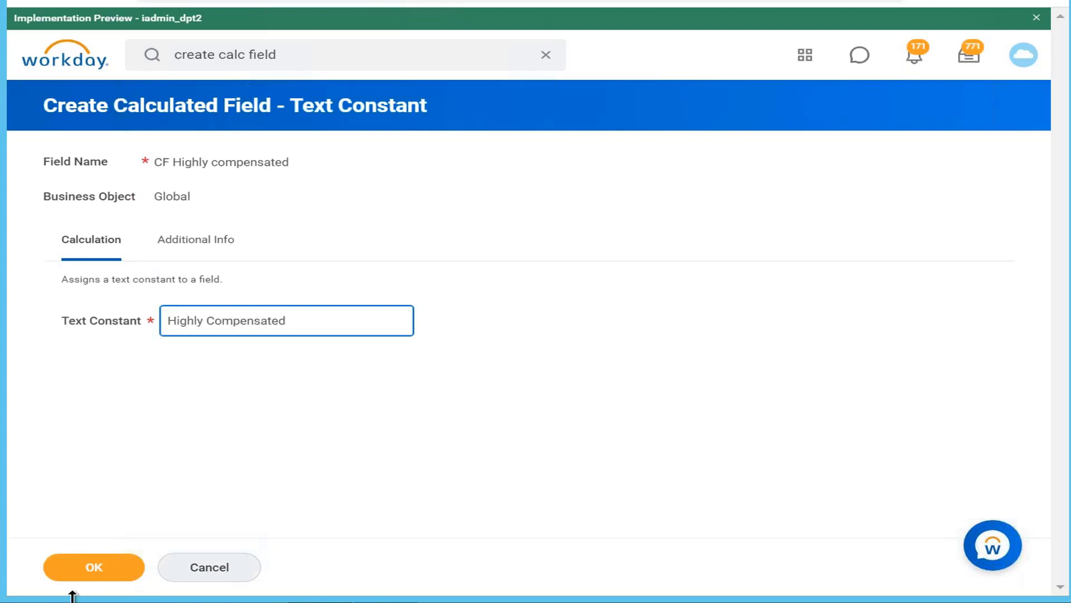
click(91, 572)
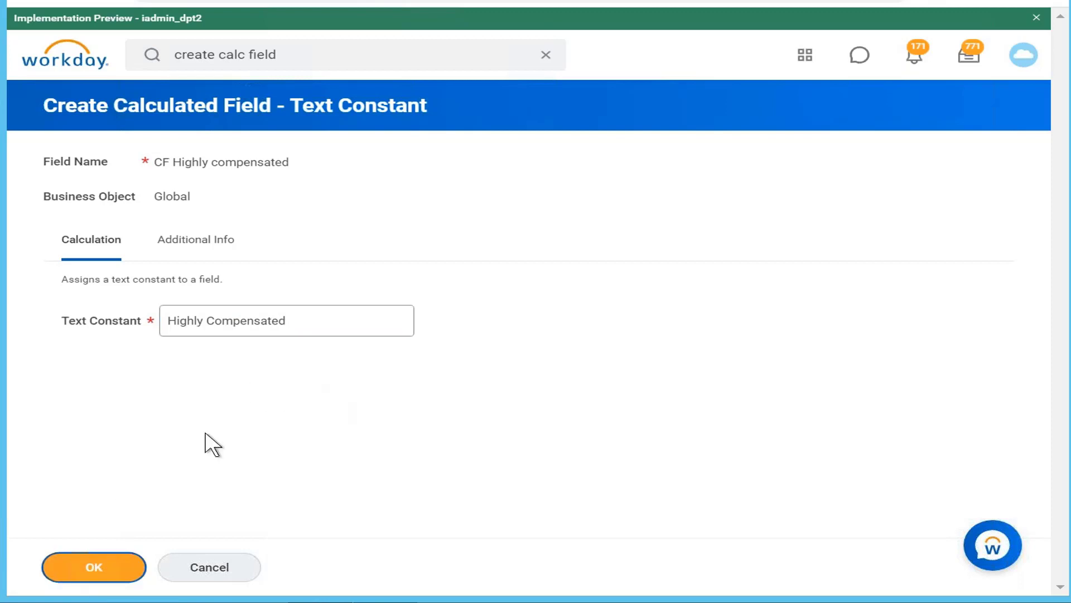
click(127, 569)
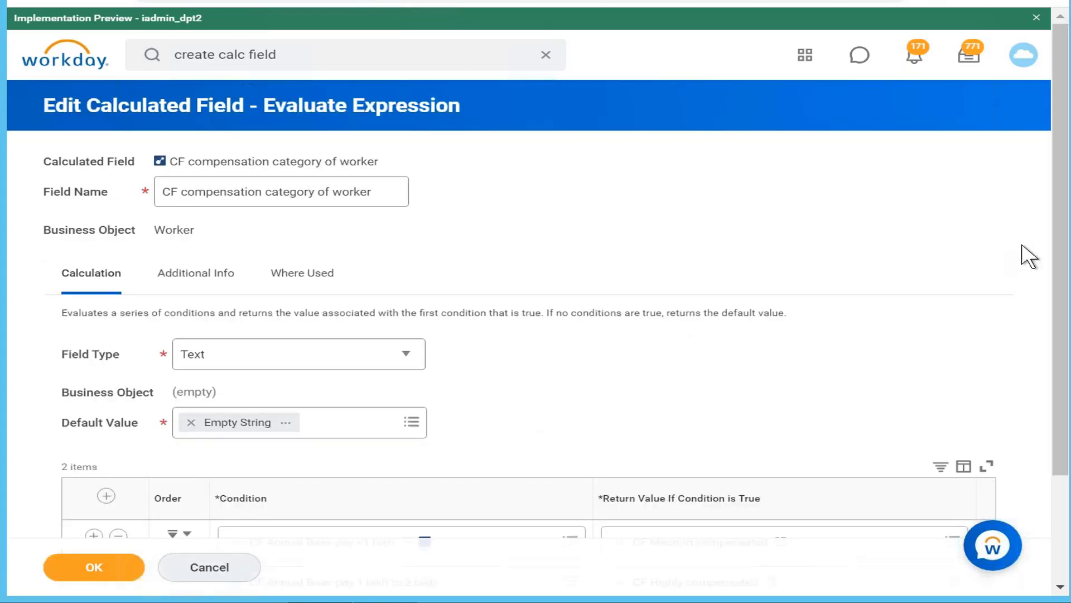
Reconnect to the remote desktop and save the Evaluate Expression field CF compensation category of worker with its two conditions
scroll(997, 311, down, 3)
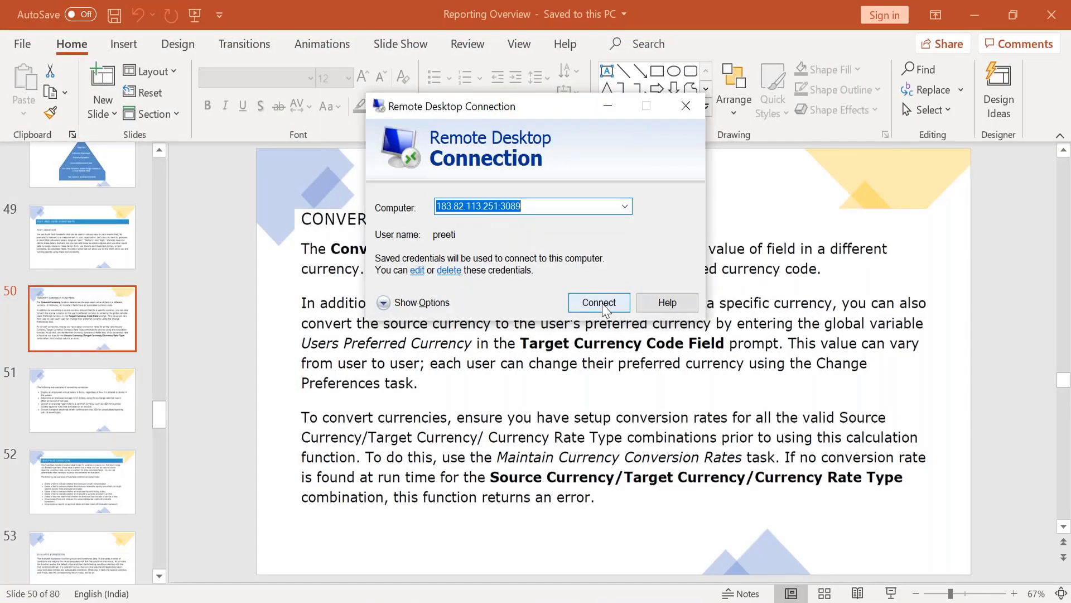
click(603, 306)
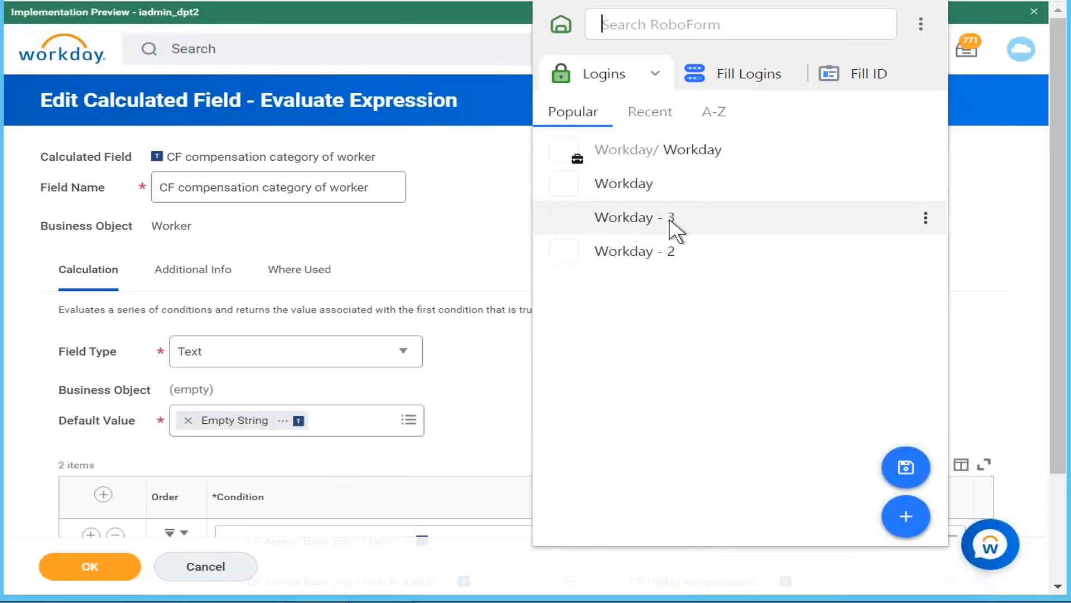
click(484, 224)
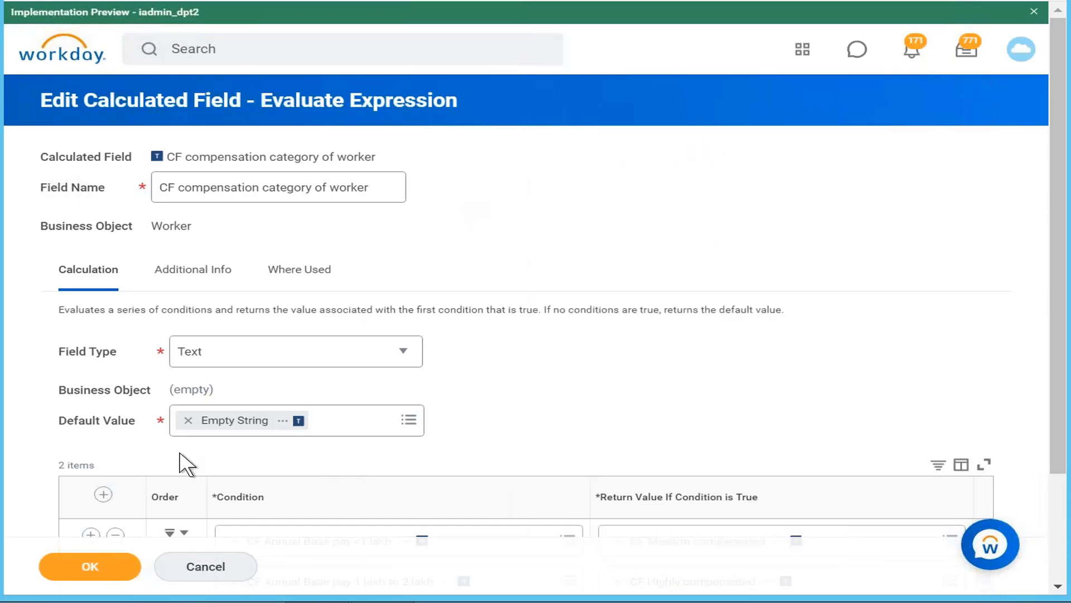
click(109, 569)
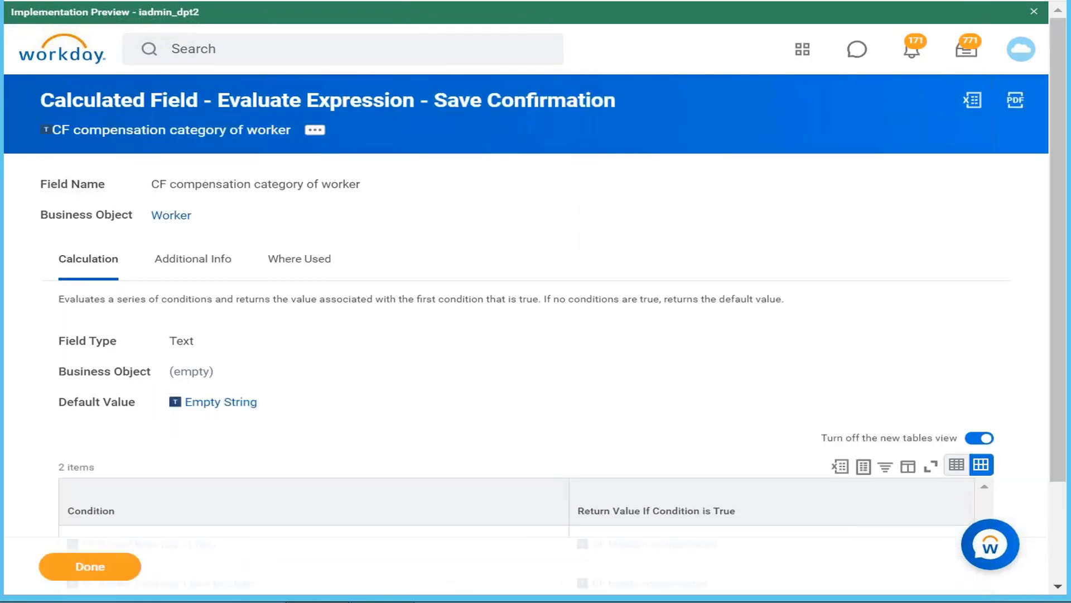
scroll(619, 329, down, 2)
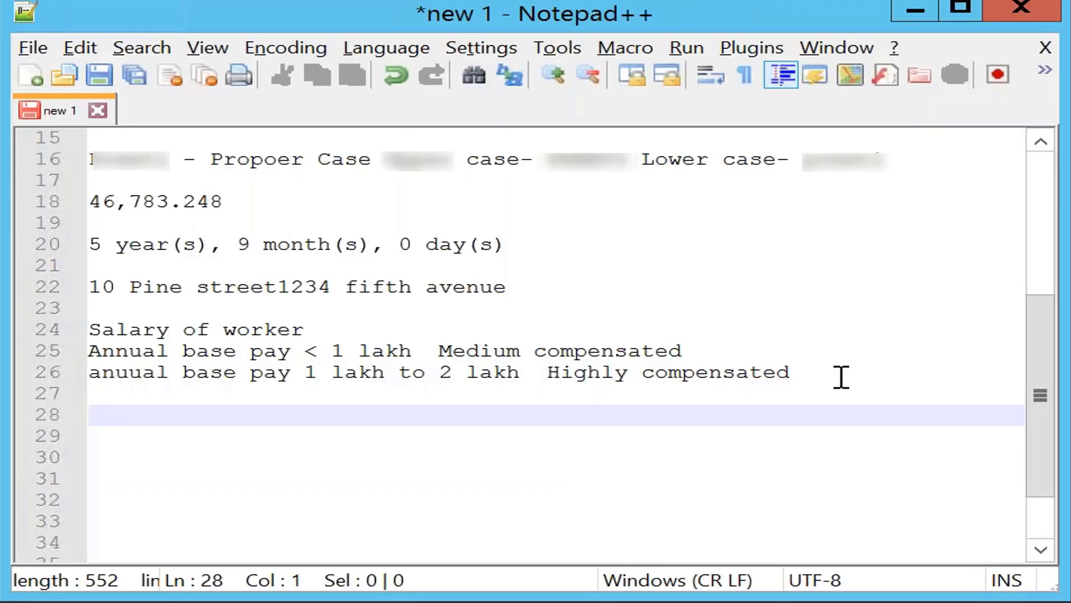
Switch to the Notepad++ notes and write "Expenses line Expense airfare Airfare" on line 28
text(Ex)
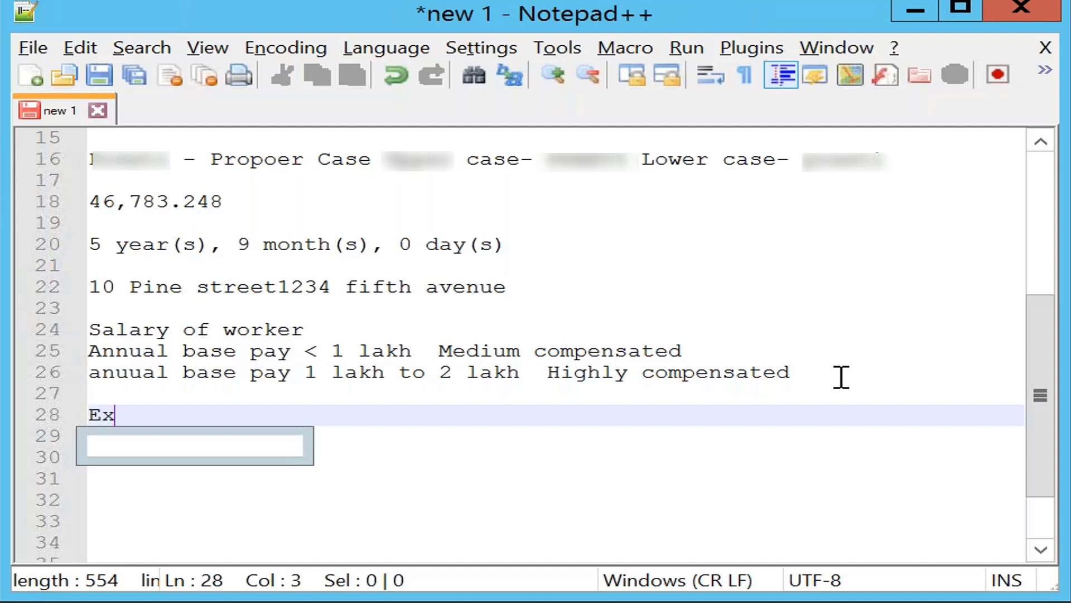
text(penses l)
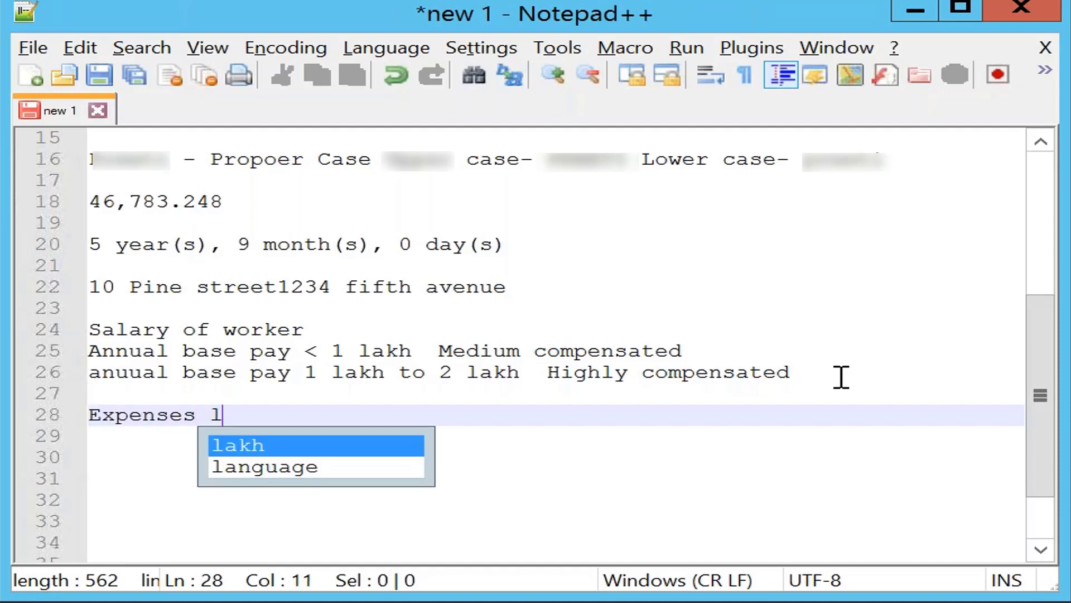
text(ine )
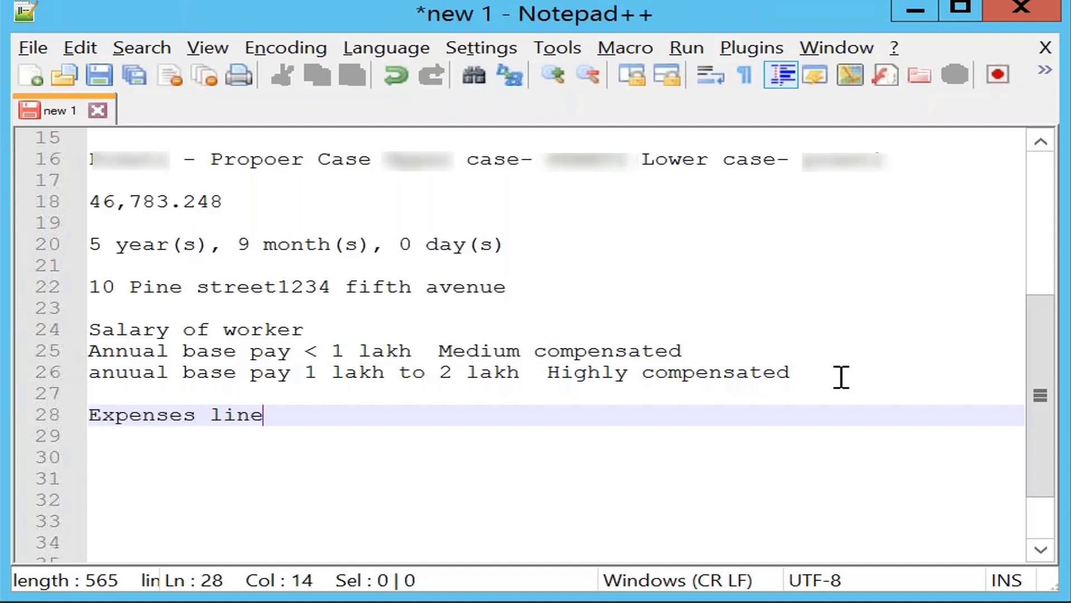
text(Expense )
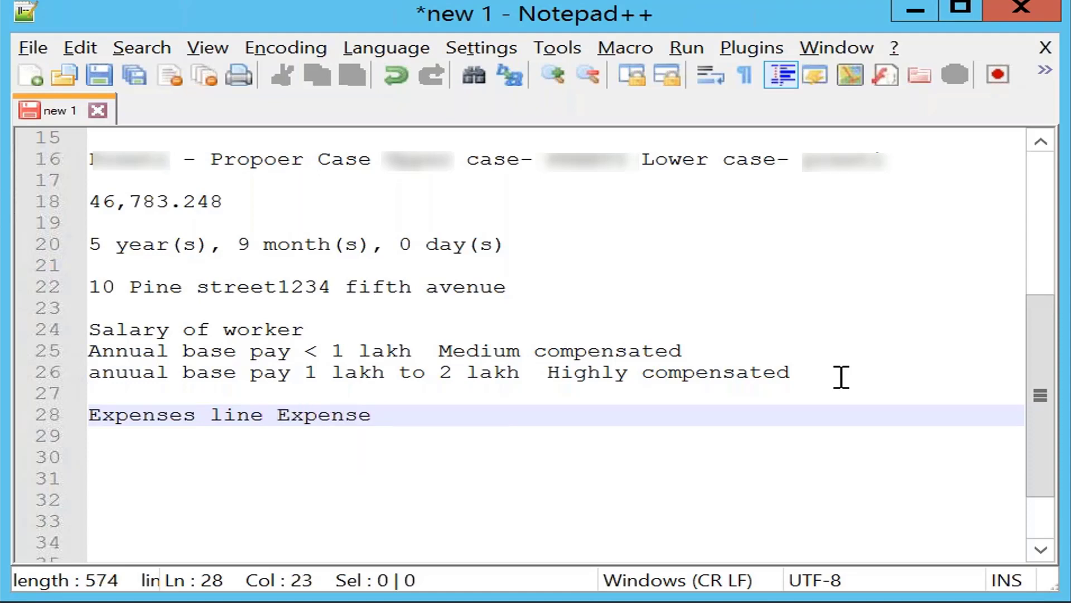
text(air)
text(Airfar)
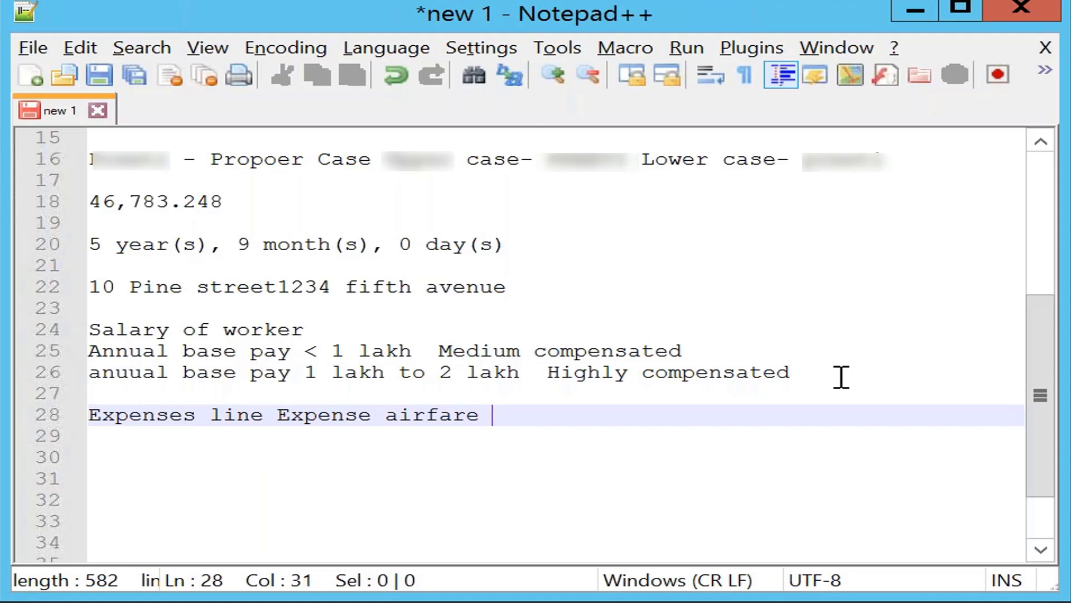
text(e)
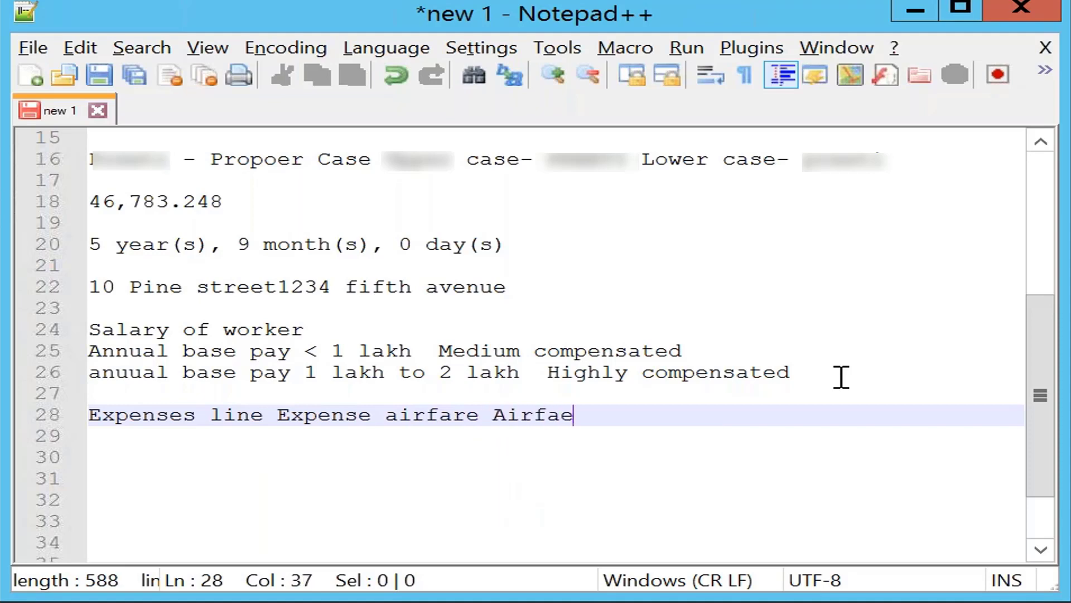
key(BackSpace)
text(rency conv)
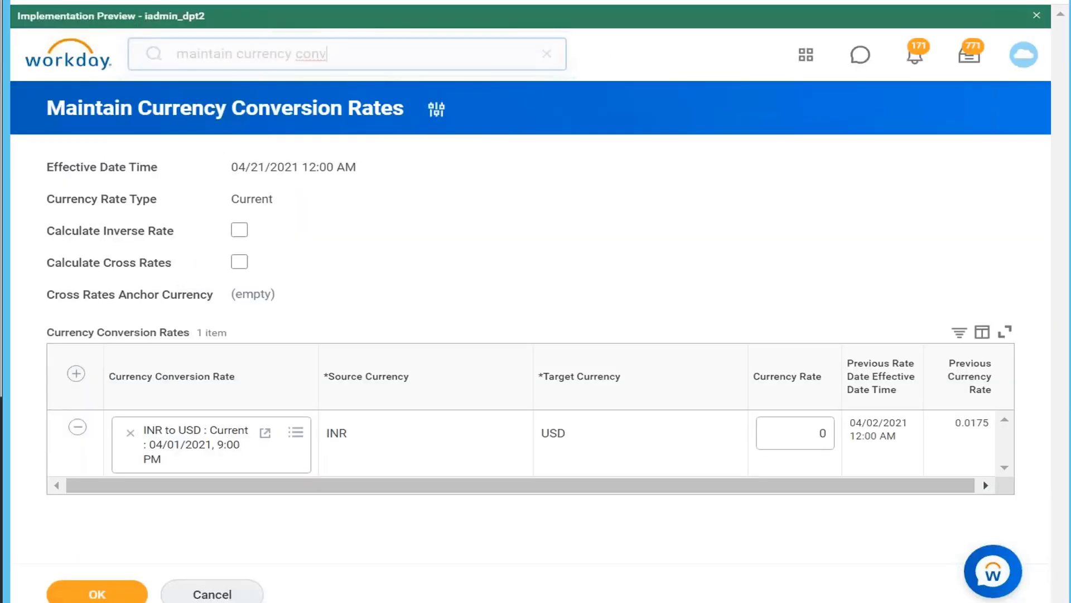
Switch to Workday and replace the "maintain currency conv" search with a search for "expense"
key(BackSpace)
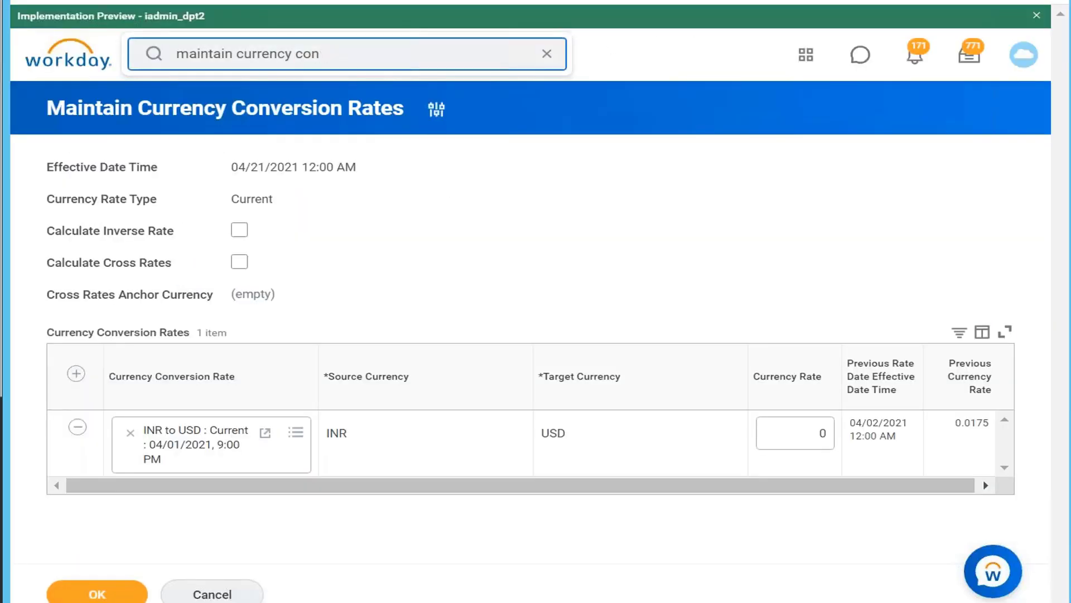
key(BackSpace)
key(BackSpace)
key(BackSpace)
key(BackSpace)
key(BackSpace)
key(BackSpace)
key(BackSpace)
key(BackSpace)
key(BackSpace)
key(BackSpace)
key(BackSpace)
key(BackSpace)
key(BackSpace)
key(BackSpace)
key(BackSpace)
key(BackSpace)
key(BackSpace)
key(BackSpace)
key(BackSpace)
key(BackSpace)
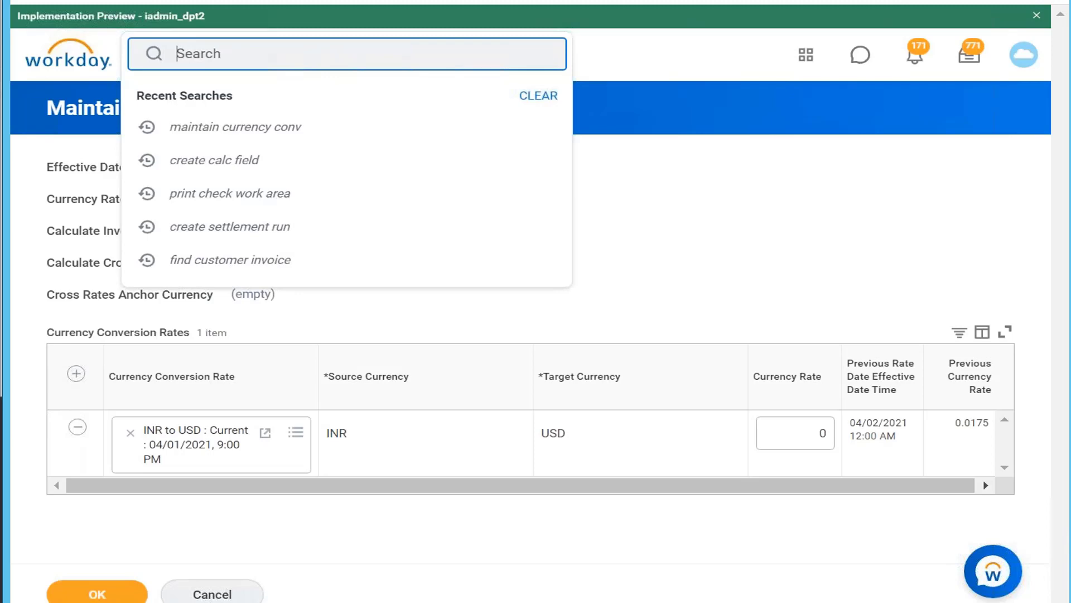
text(expense)
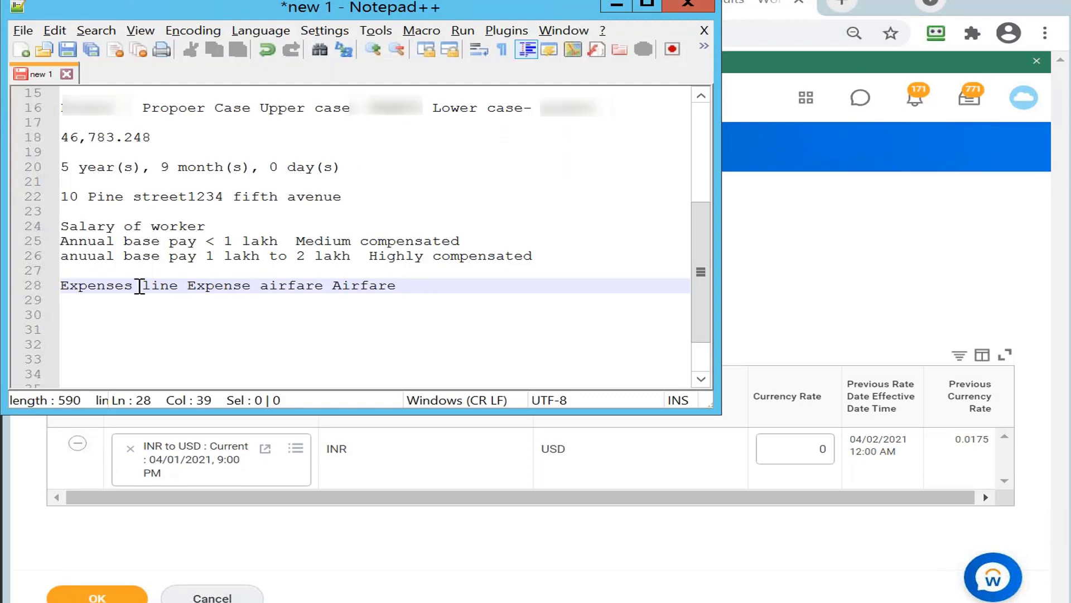
click(139, 286)
key(BackSpace)
key(BackSpace)
key(BackSpace)
key(BackSpace)
key(BackSpace)
key(BackSpace)
key(BackSpace)
key(BackSpace)
key(BackSpace)
key(BackSpace)
key(BackSpace)
key(BackSpace)
key(BackSpace)
key(BackSpace)
key(BackSpace)
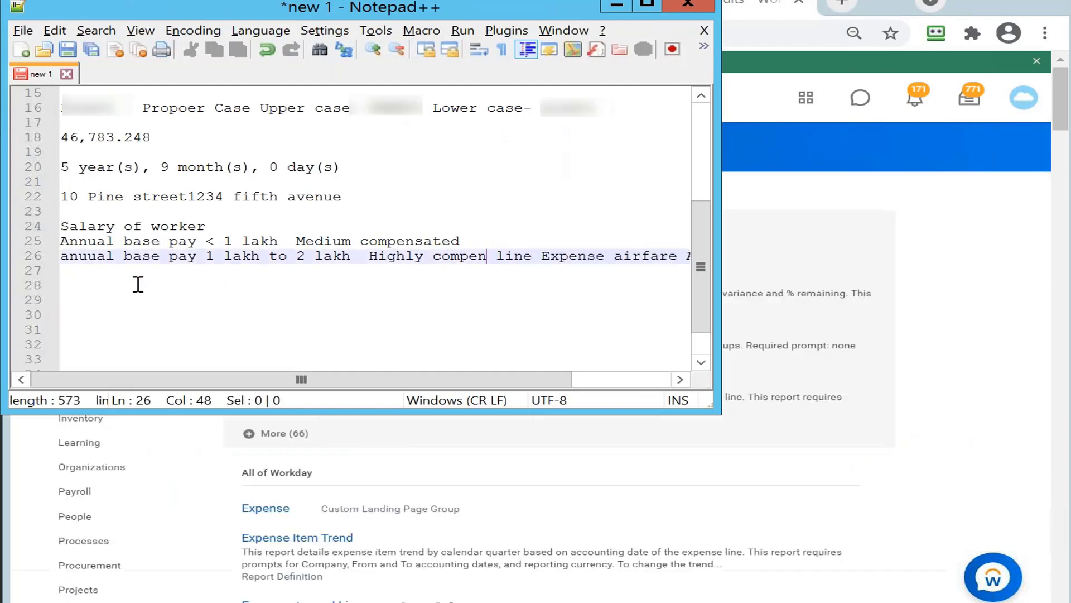
key(BackSpace)
key(BackSpace)
key(ctrl+z)
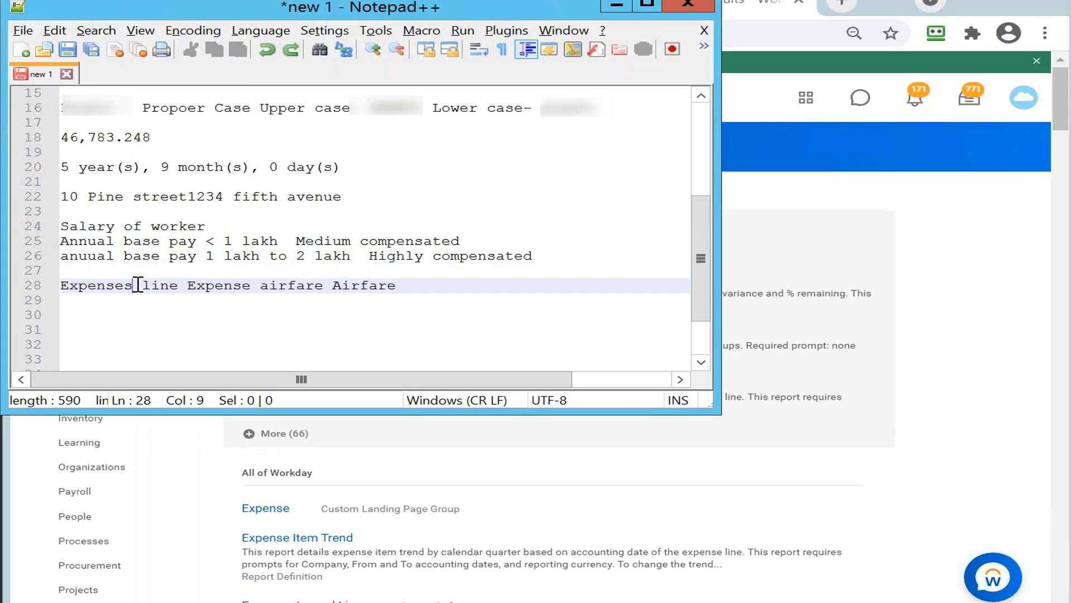
Replace the word "Expenses" at the start of line 28 in the Notepad++ notes with "Journal"
key(BackSpace)
key(BackSpace)
key(BackSpace)
key(BackSpace)
key(BackSpace)
key(BackSpace)
key(BackSpace)
key(BackSpace)
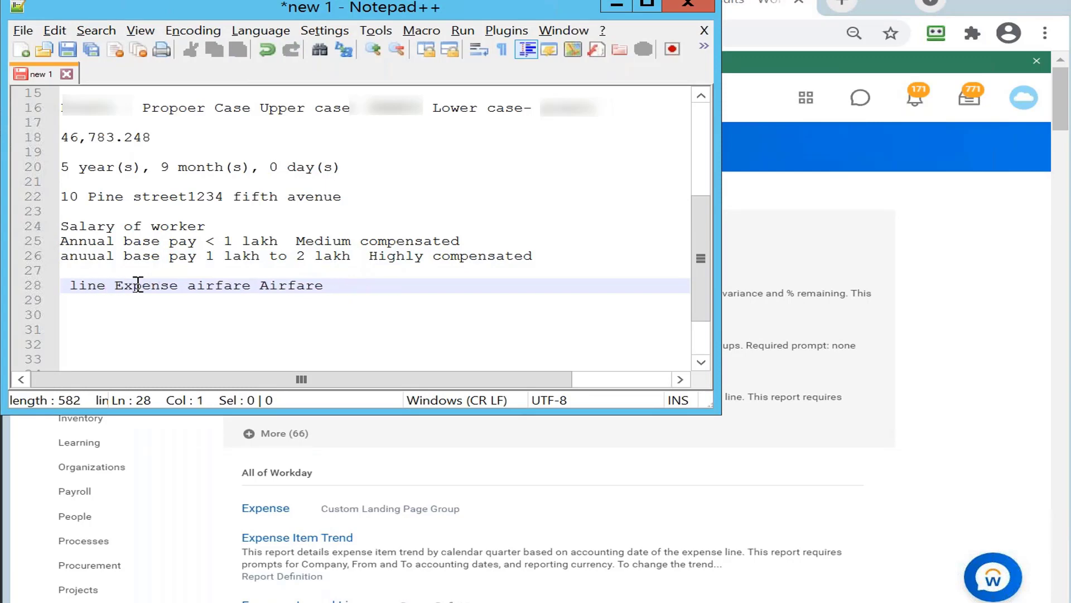
text(Journa )
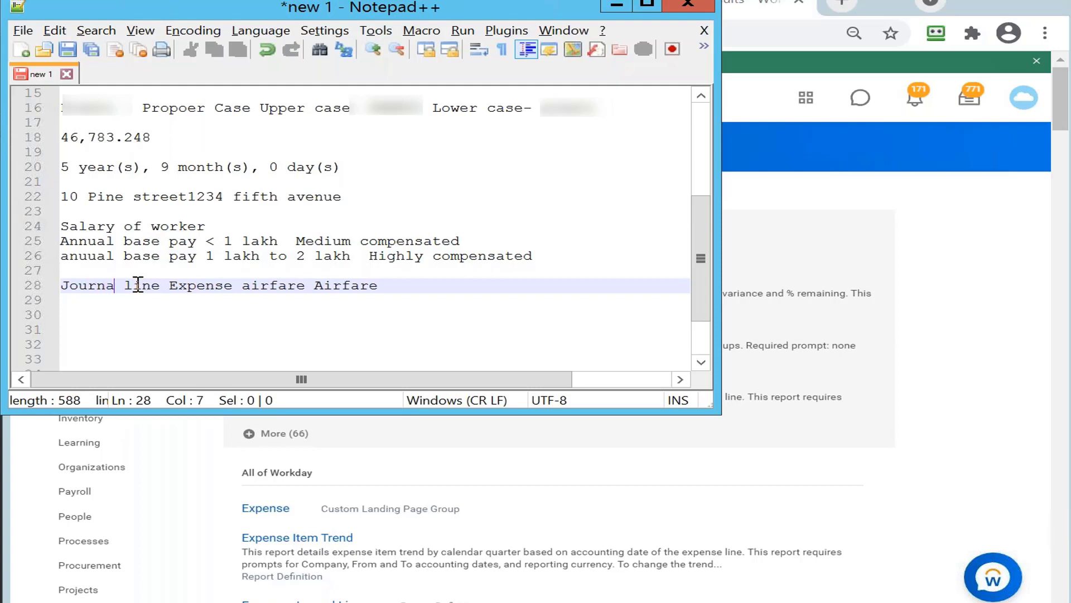
text(l)
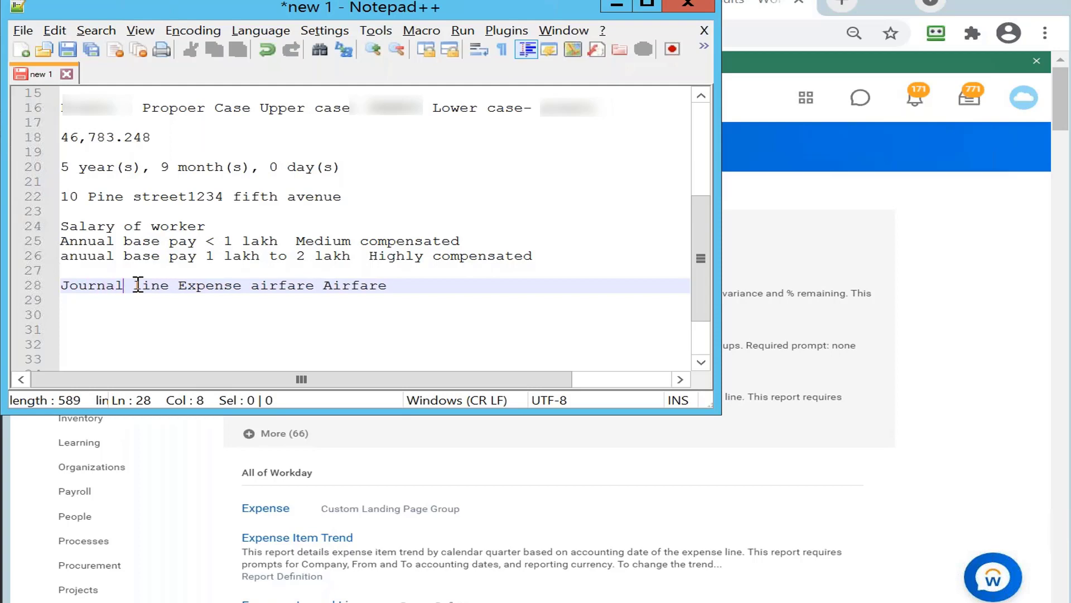
Delete "Expense airfare Airfare" from line 28 so that it reads only "Journal line"
click(316, 285)
key(BackSpace)
key(BackSpace)
key(BackSpace)
key(BackSpace)
key(BackSpace)
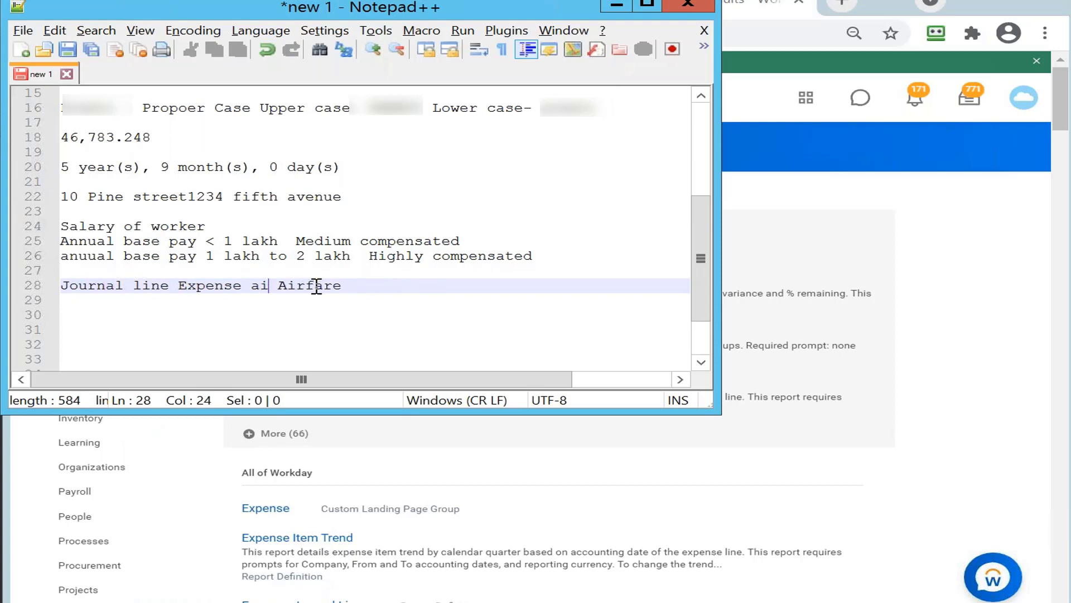
key(BackSpace)
key(BackSpace)
key(BackSpace)
key(BackSpace)
key(BackSpace)
key(BackSpace)
key(BackSpace)
key(BackSpace)
key(BackSpace)
key(BackSpace)
key(BackSpace)
key(BackSpace)
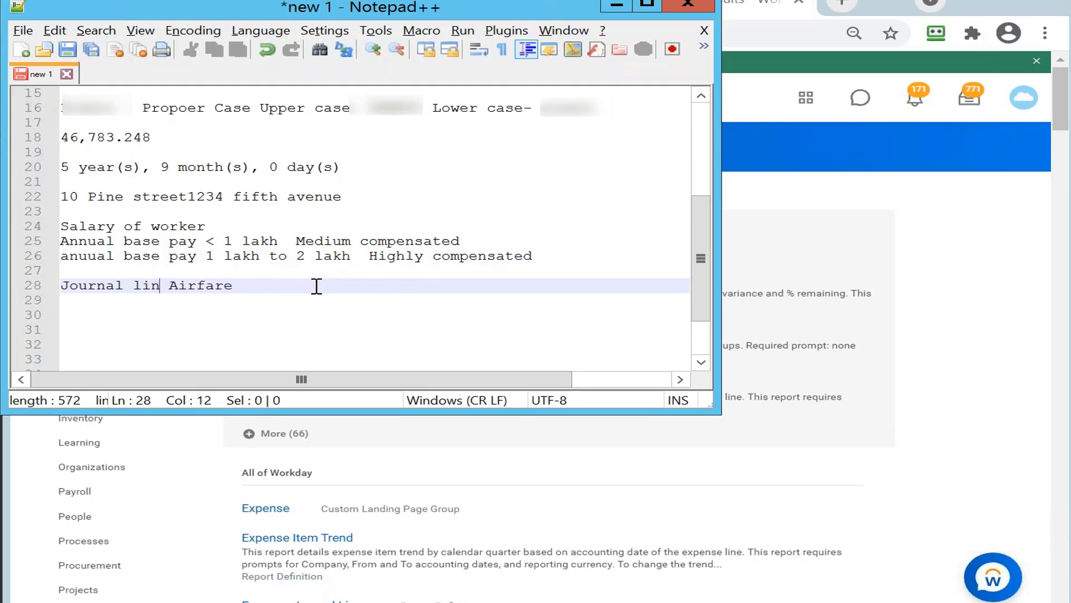
text(e)
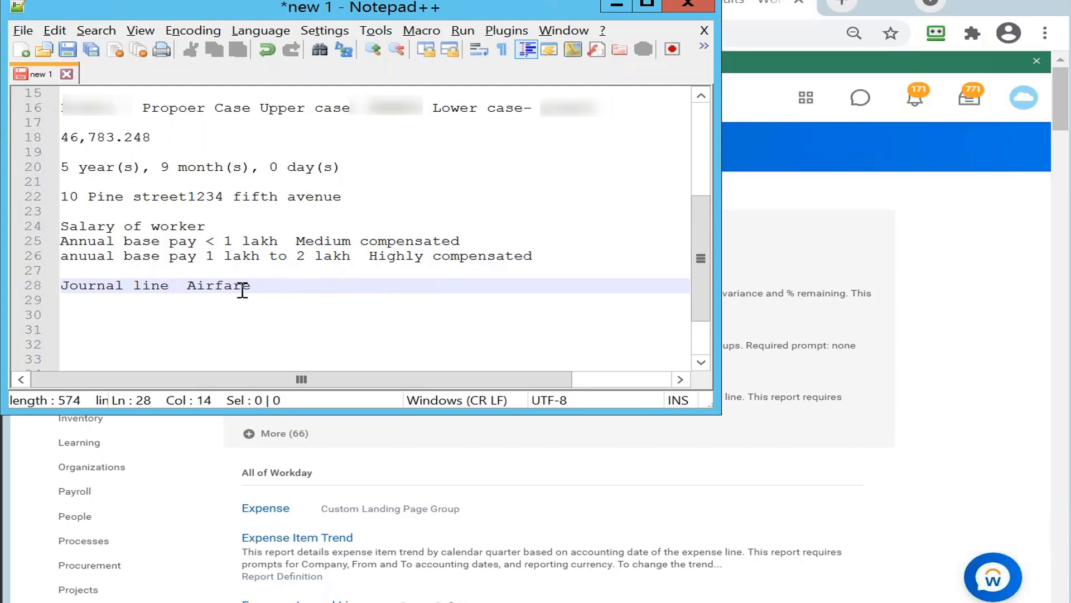
click(264, 290)
key(BackSpace)
key(BackSpace)
key(BackSpace)
key(BackSpace)
key(BackSpace)
key(BackSpace)
key(BackSpace)
key(BackSpace)
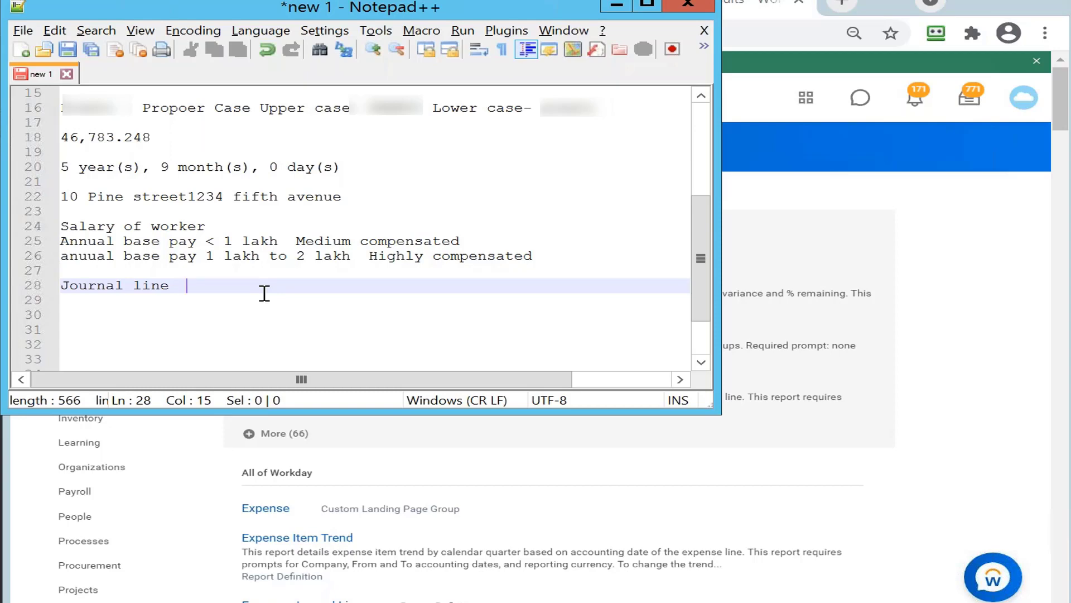
Add "journal line contain expense return the expense" after "Journal line" on line 28
text(journal line con)
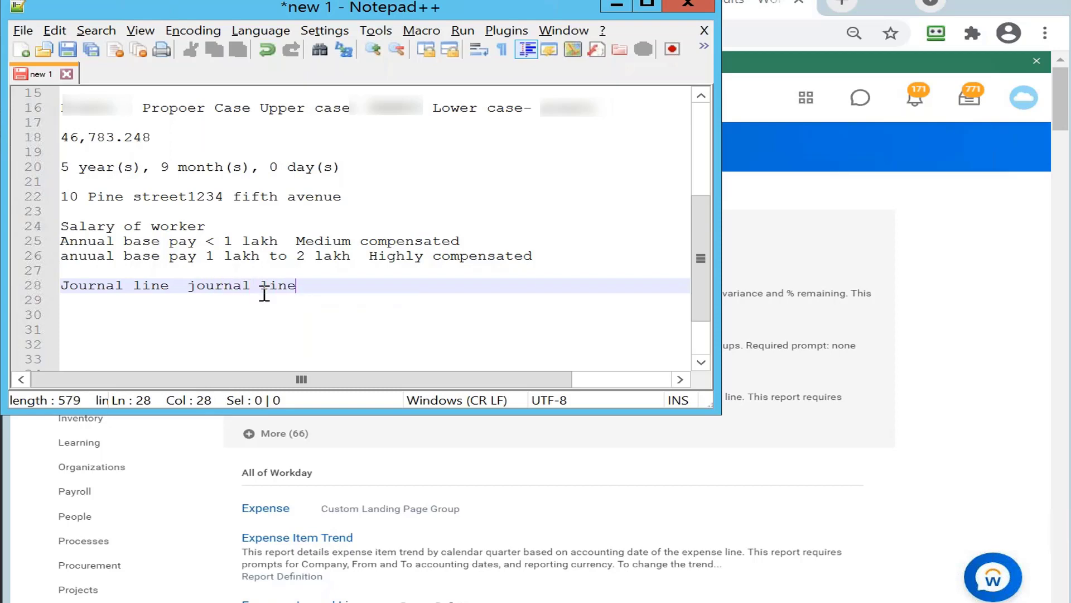
text(tain exp)
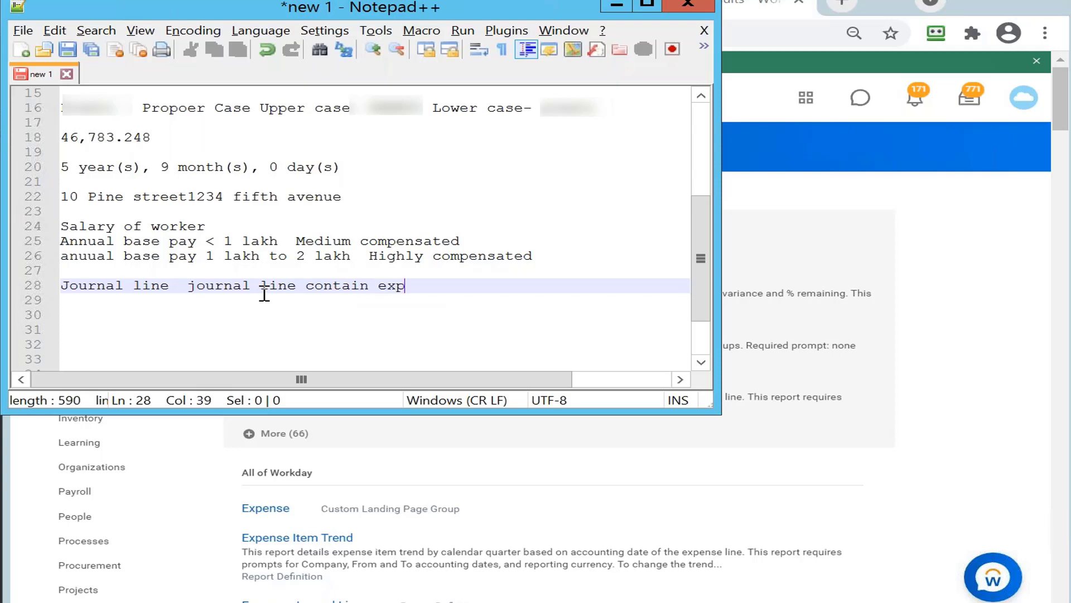
text(ense return the expense)
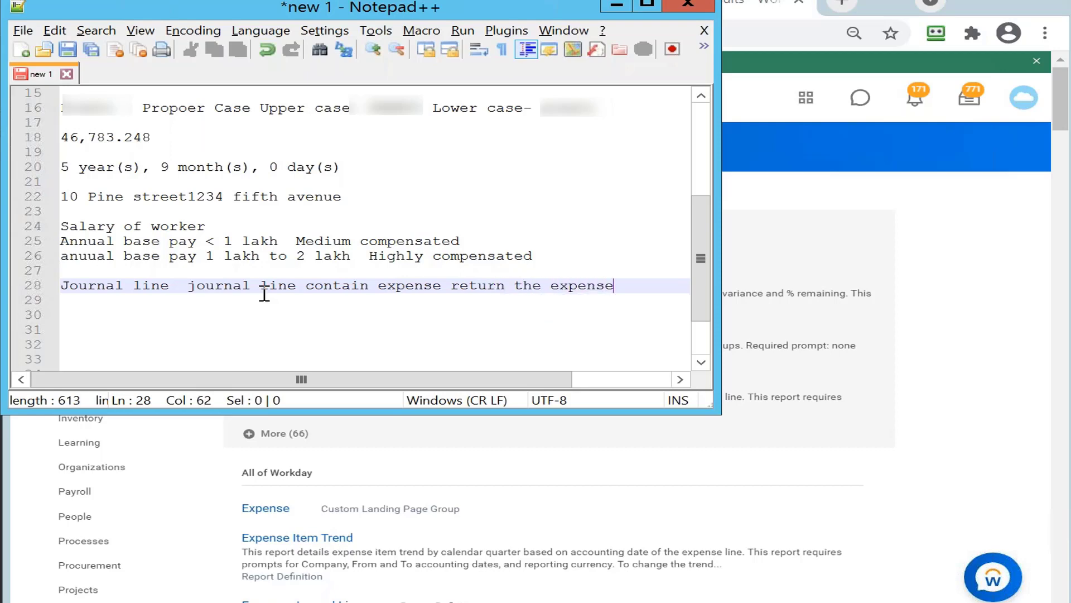
Add "Journal line contains revenue return the revenue" as a new line 29 below the expense line in the notes
key(Return)
text(Jour)
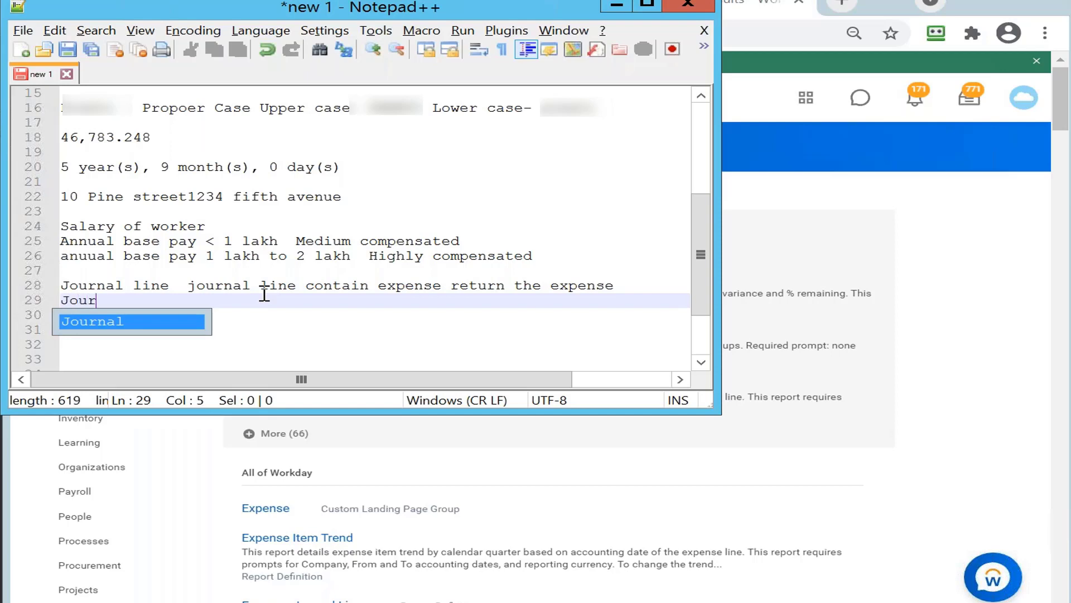
text(nal line c)
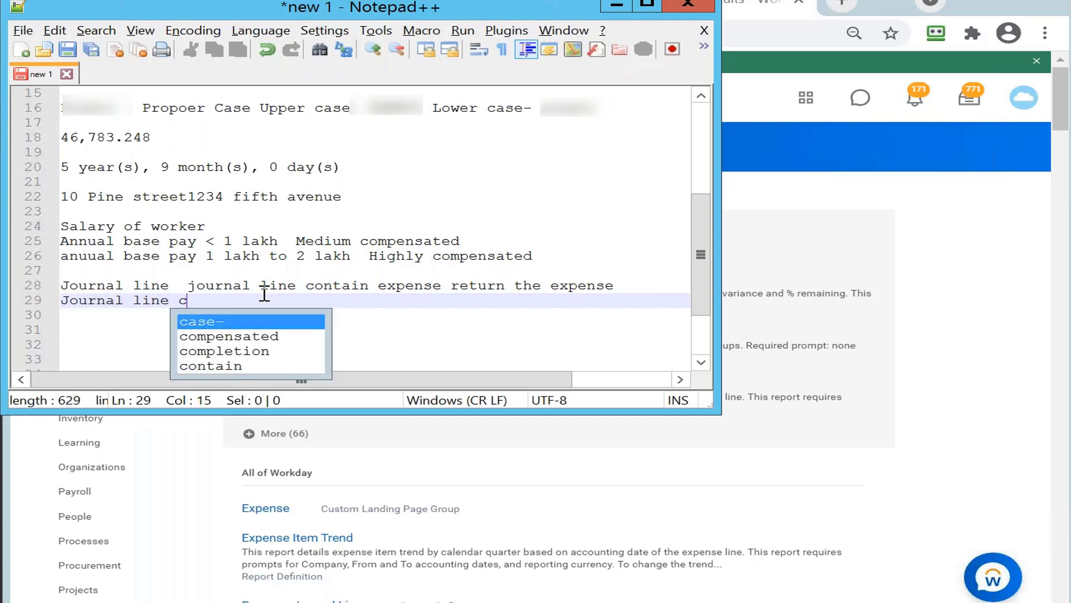
text(ontains feb)
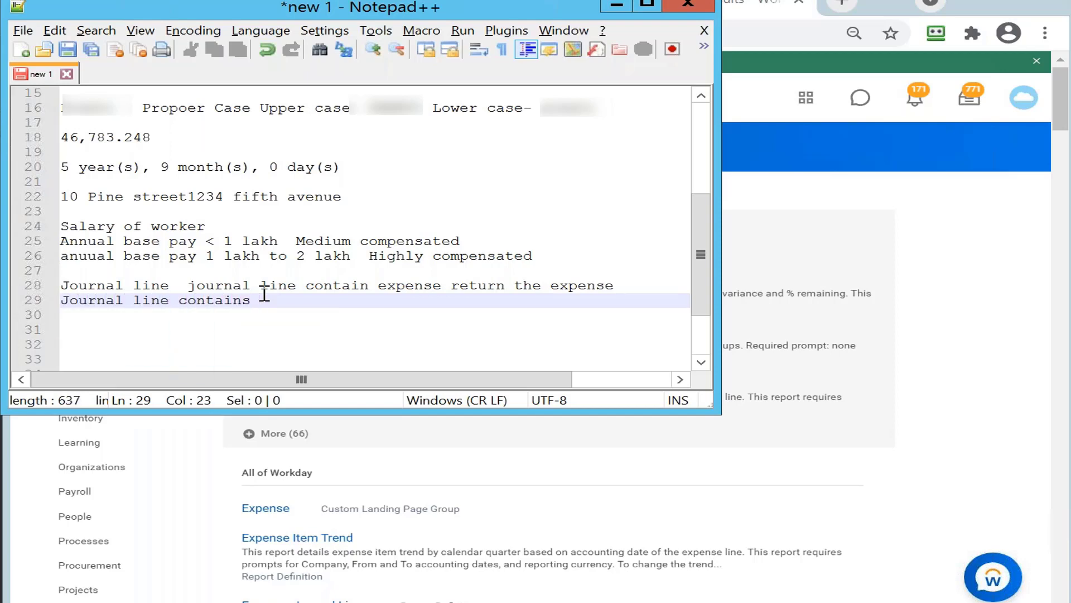
key(BackSpace)
key(BackSpace)
key(BackSpace)
text(revenue ret)
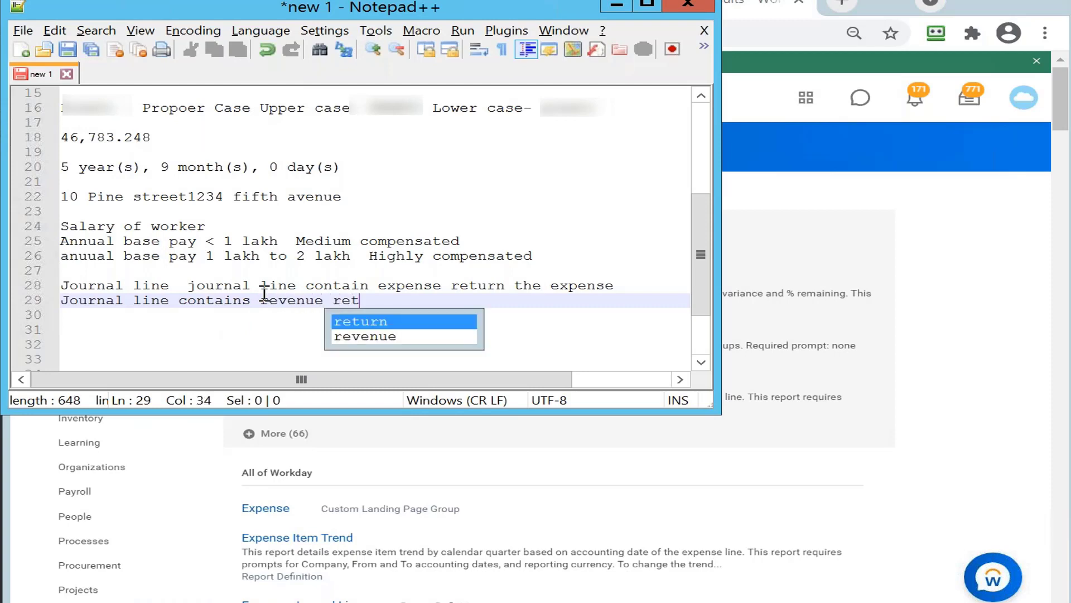
text(urn the reniew)
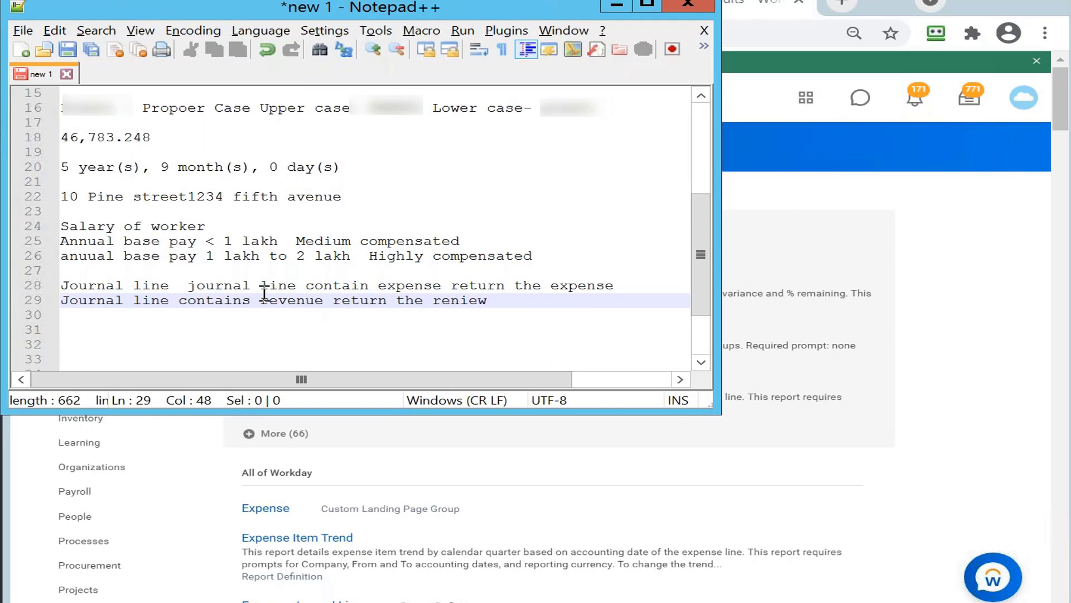
key(BackSpace)
key(BackSpace)
key(BackSpace)
key(BackSpace)
text(venue)
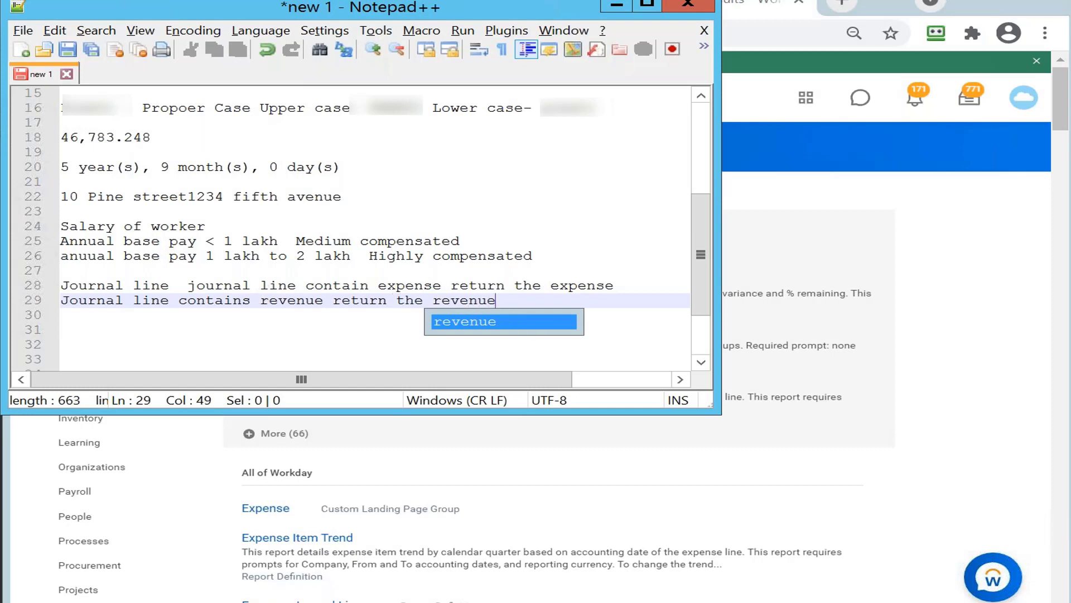
key(Return)
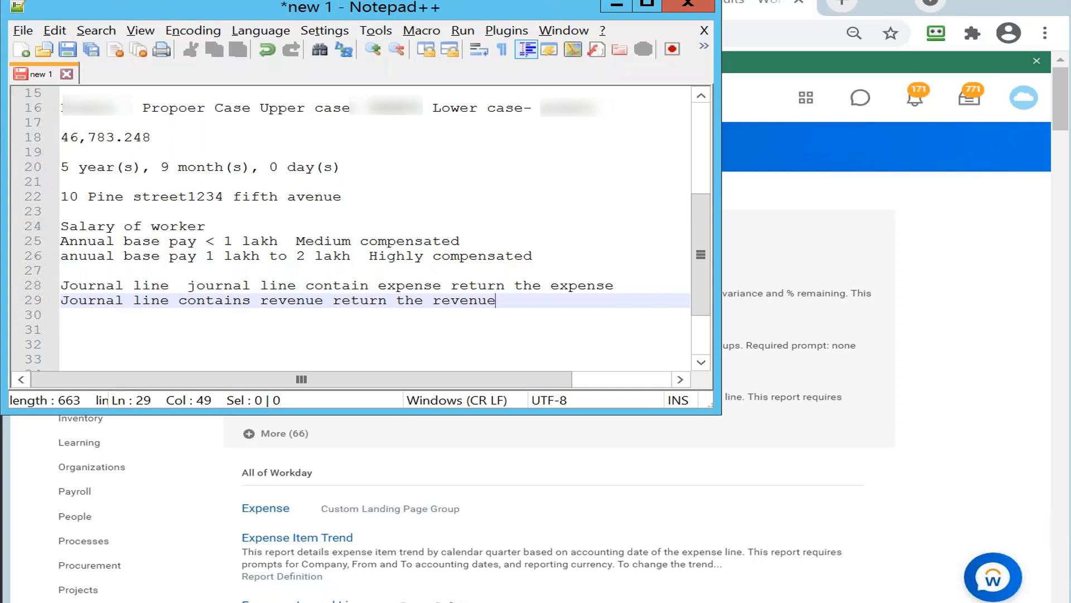
Enter "Activity" on the empty line 27 above the two journal lines
click(114, 269)
text(Activity)
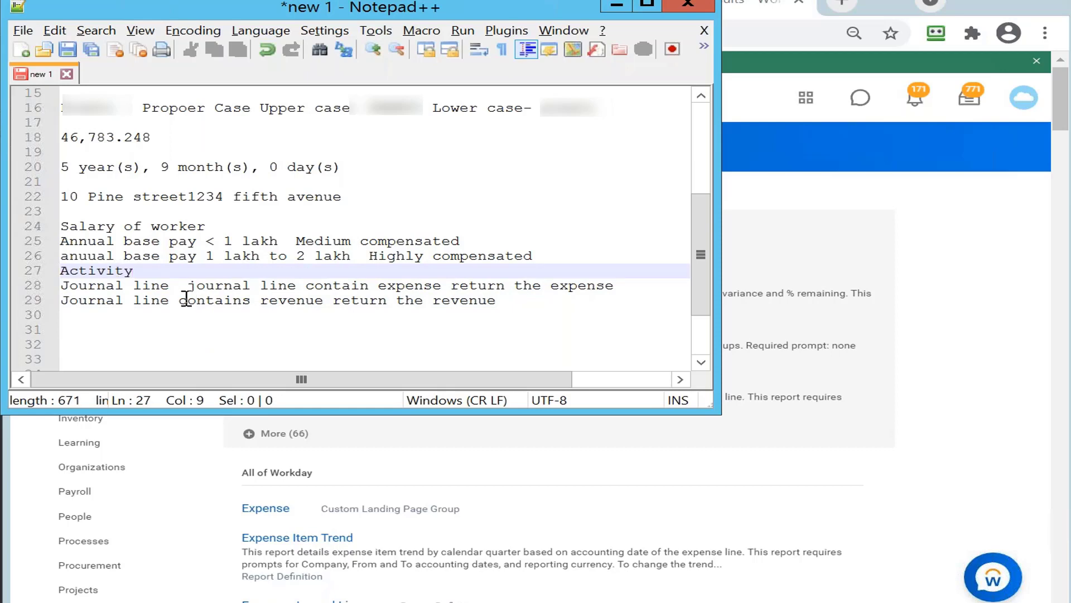
Switch to the Reporting Overview presentation in PowerPoint and advance from the Convert Currency Function slide to the Working with Related Business Objects slide
click(617, 7)
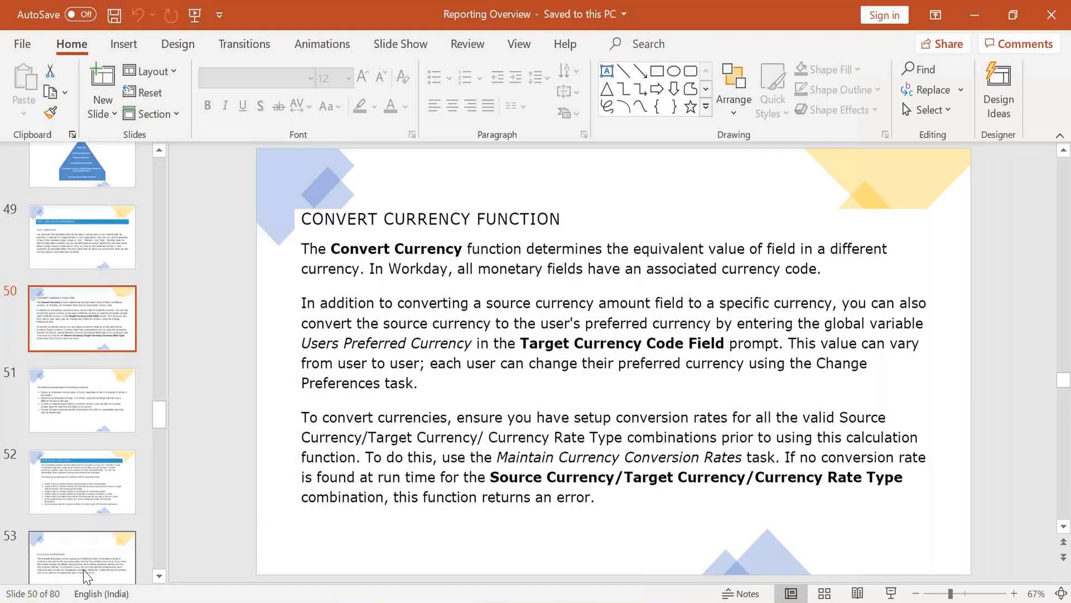
key(Down)
key(Down)
key(Down)
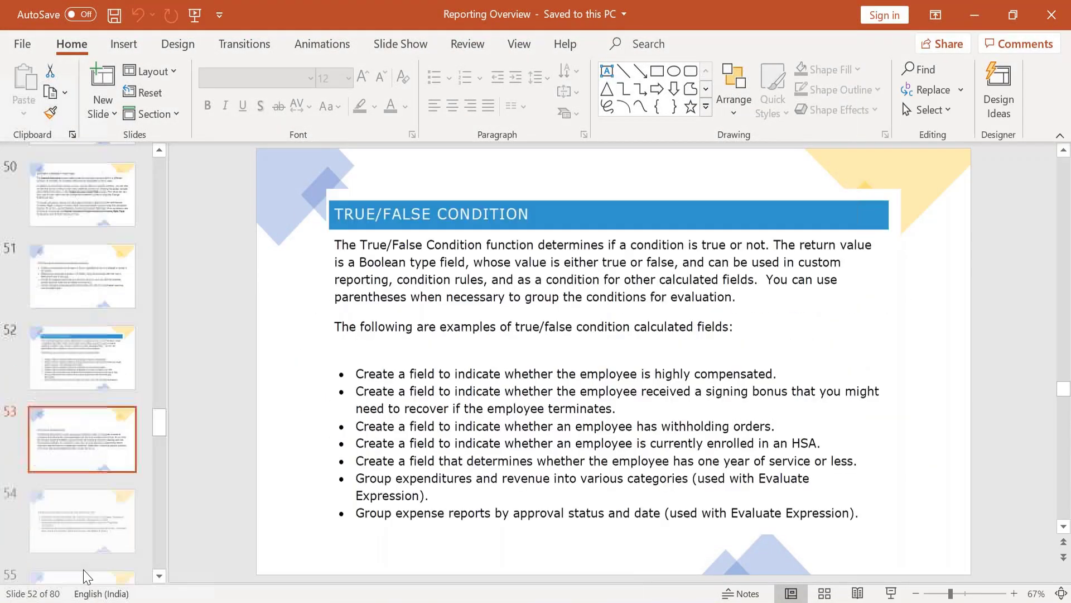
key(Down)
key(Down)
key(Down)
key(Down)
key(Up)
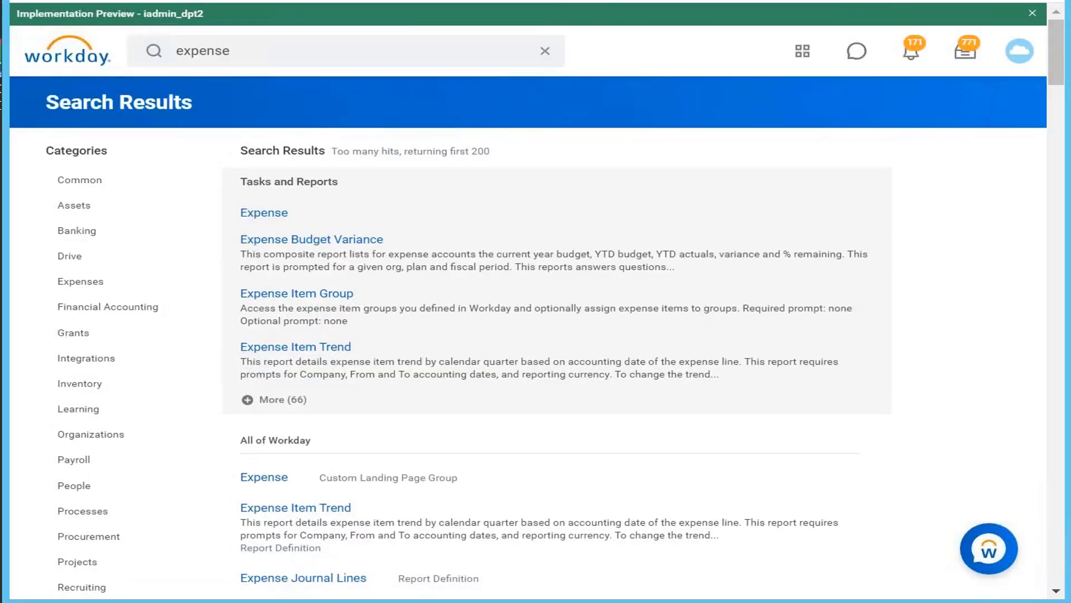
Return to the Notepad++ notes and add "Worker" on line 31, leaving a blank line below the journal lines
key(alt+Tab)
click(501, 264)
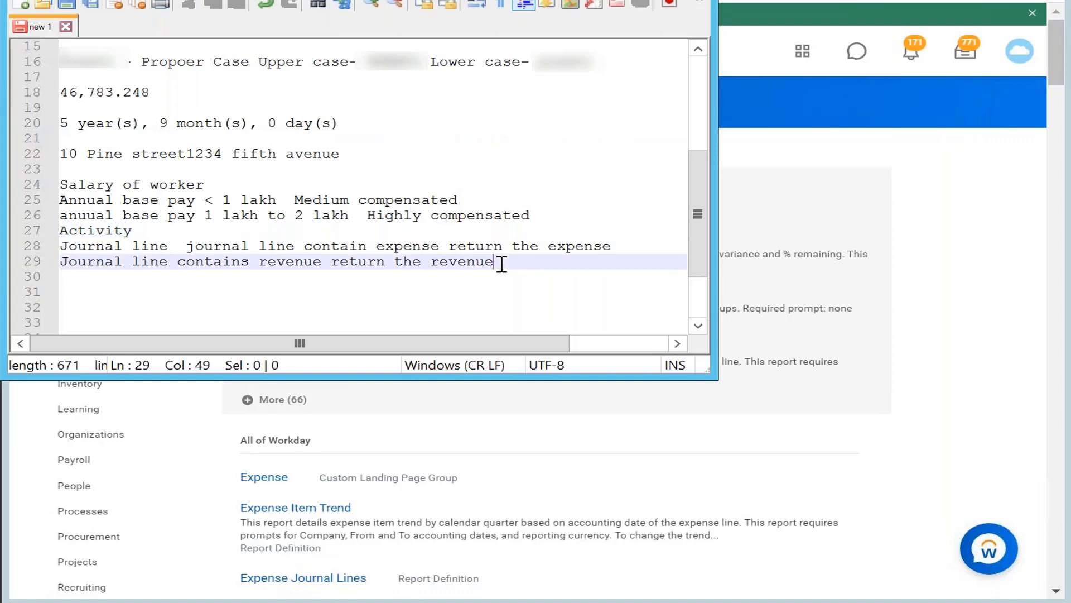
key(Return)
key(Return)
text(Worker)
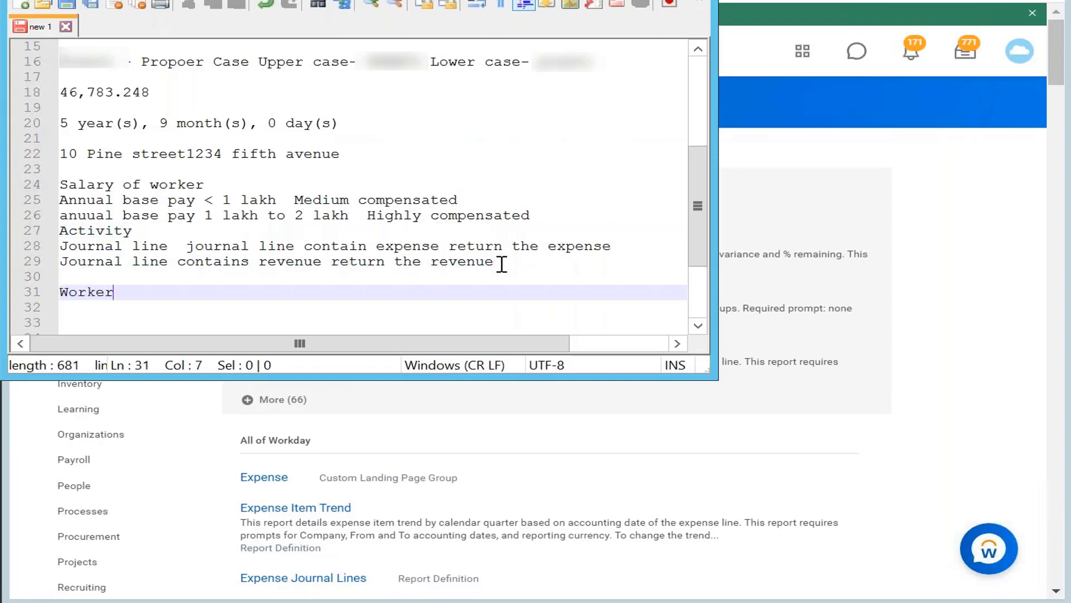
Add "Position close date position BO" on line 32 and append "BO" to "Worker" on line 31
key(Return)
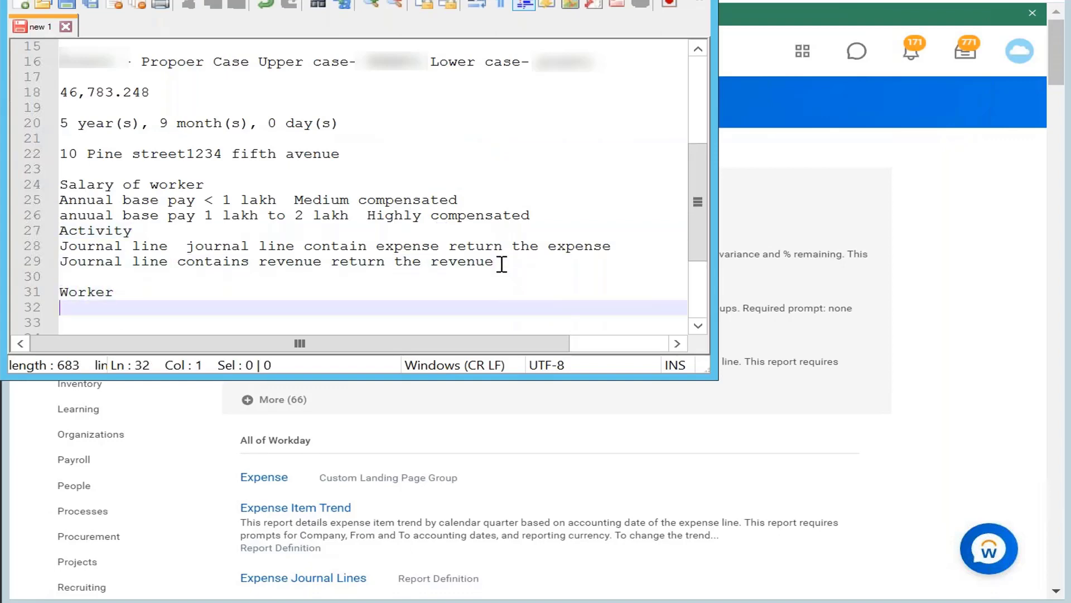
text(Position close date )
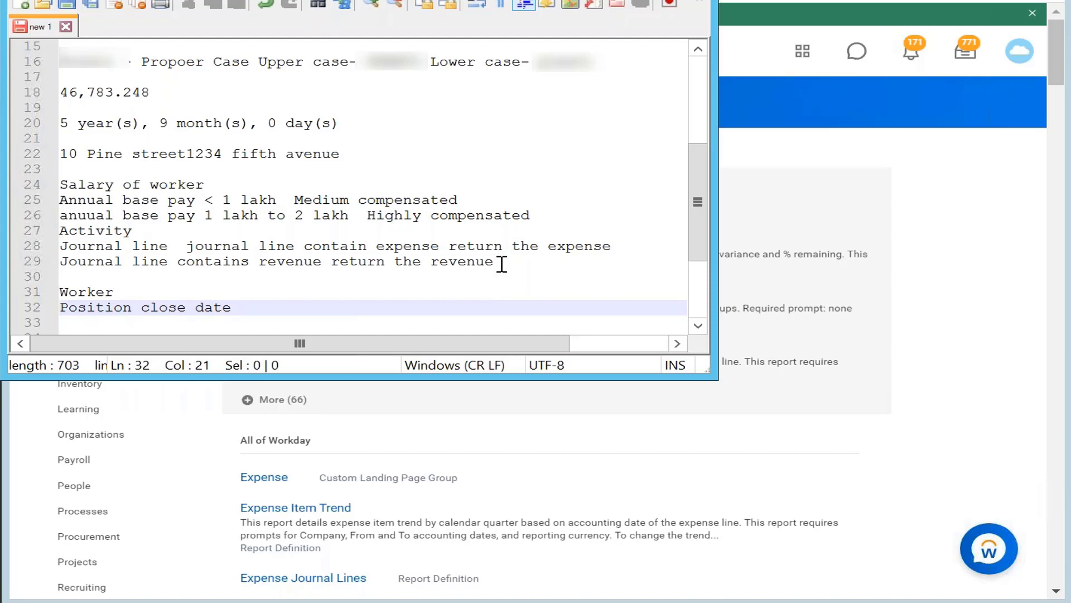
text(position BO)
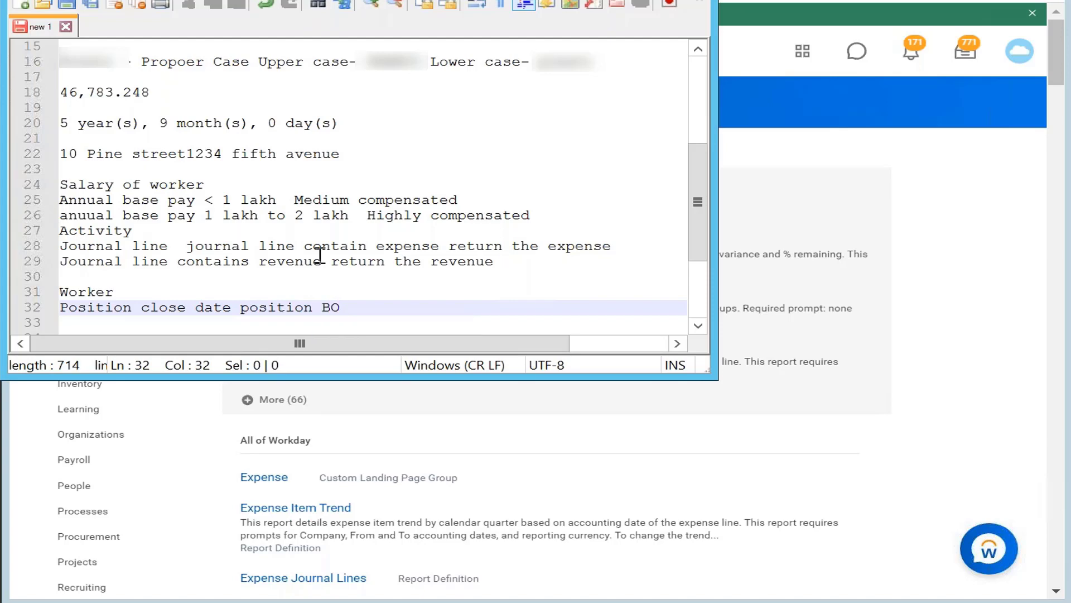
click(154, 290)
text(BO)
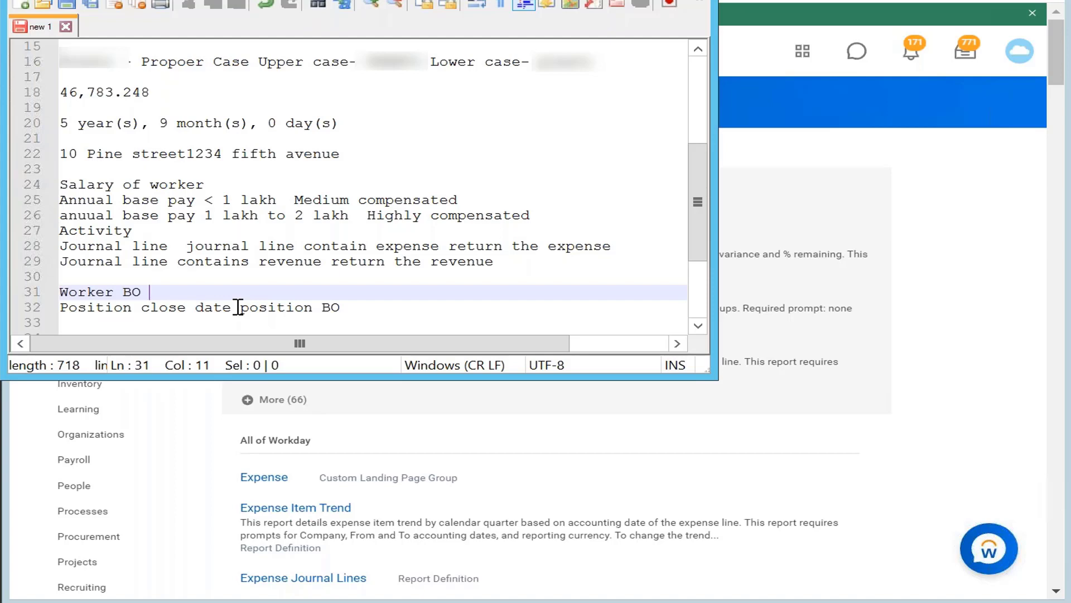
Add "Lookup related value" on a new line 33 below the position line
click(368, 307)
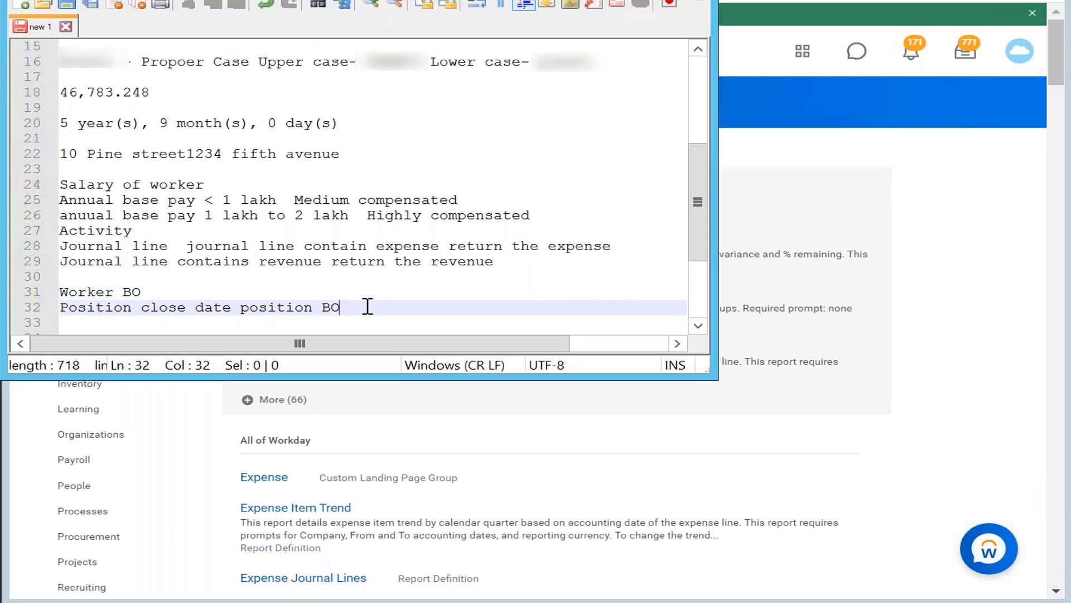
key(Return)
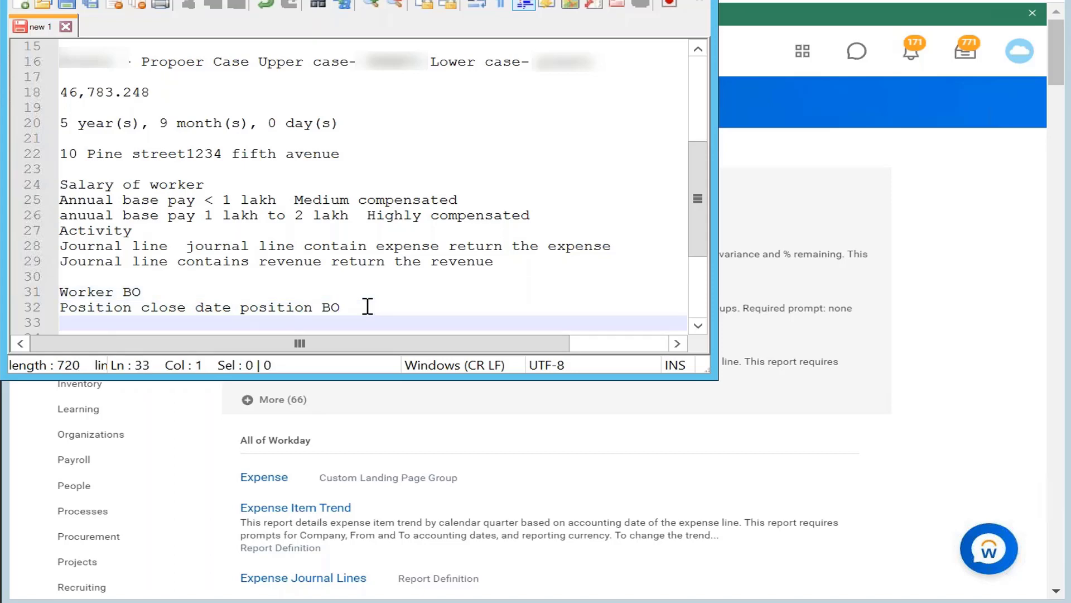
text(Lookup rel)
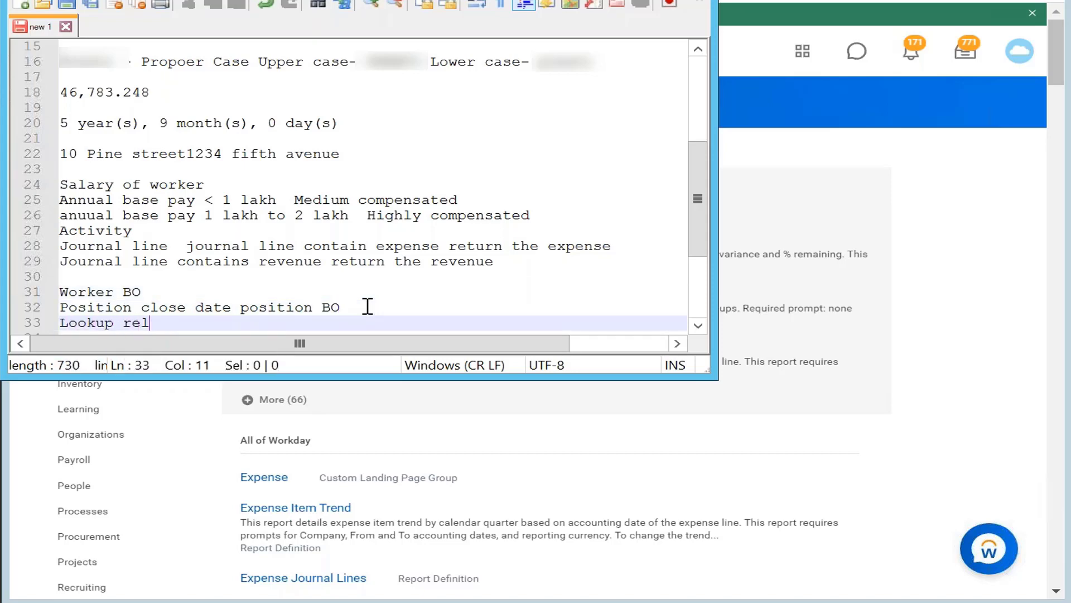
text(ated value)
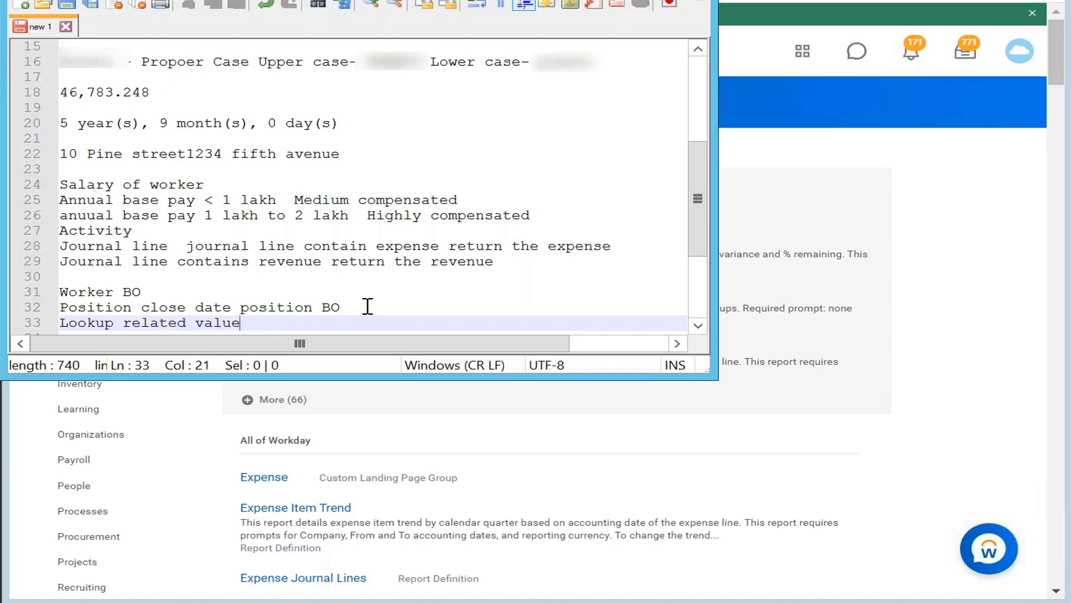
text(: it lets you bring )
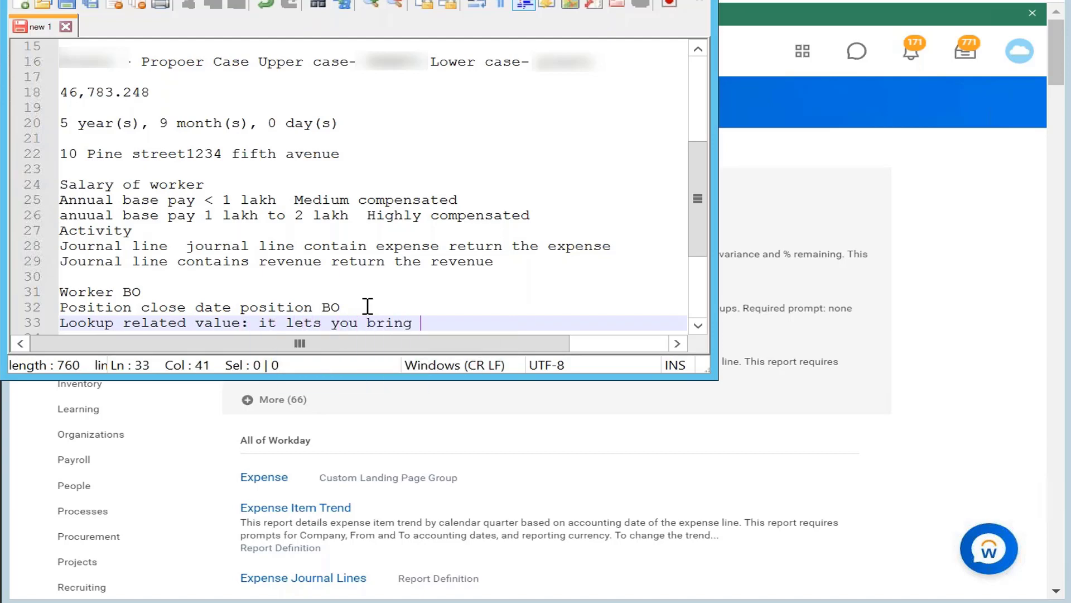
text(singles instanc)
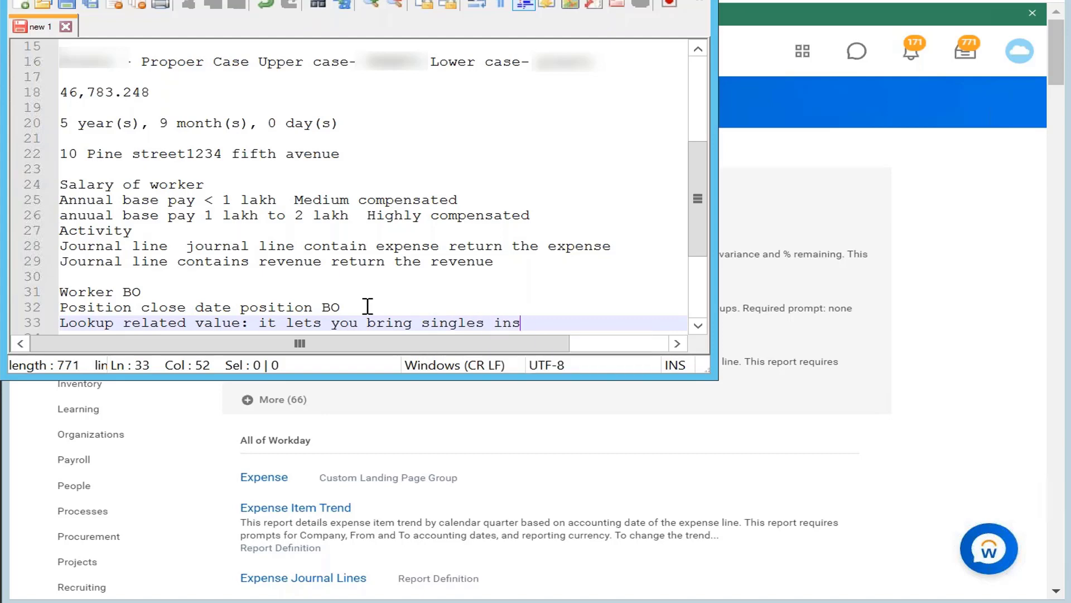
Complete line 33 with ": it lets you bring fields on single instance" and return to the Reporting Overview presentation in PowerPoint
key(BackSpace)
key(BackSpace)
key(BackSpace)
key(BackSpace)
key(BackSpace)
key(BackSpace)
key(BackSpace)
key(BackSpace)
key(BackSpace)
key(BackSpace)
text(e)
key(BackSpace)
key(BackSpace)
key(BackSpace)
key(BackSpace)
key(BackSpace)
key(BackSpace)
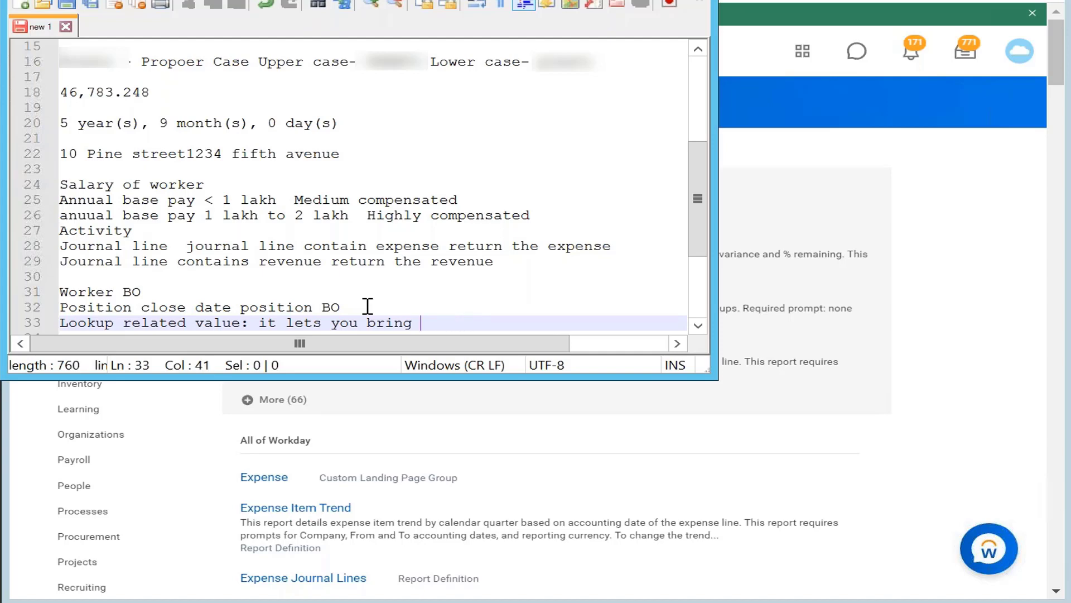
text(f)
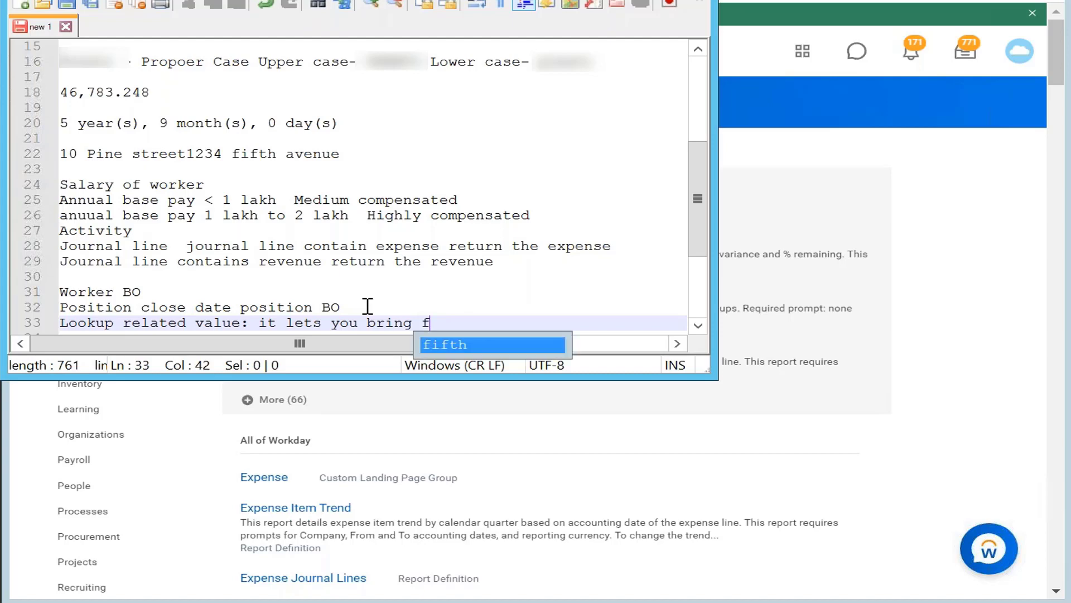
text(ields on sin)
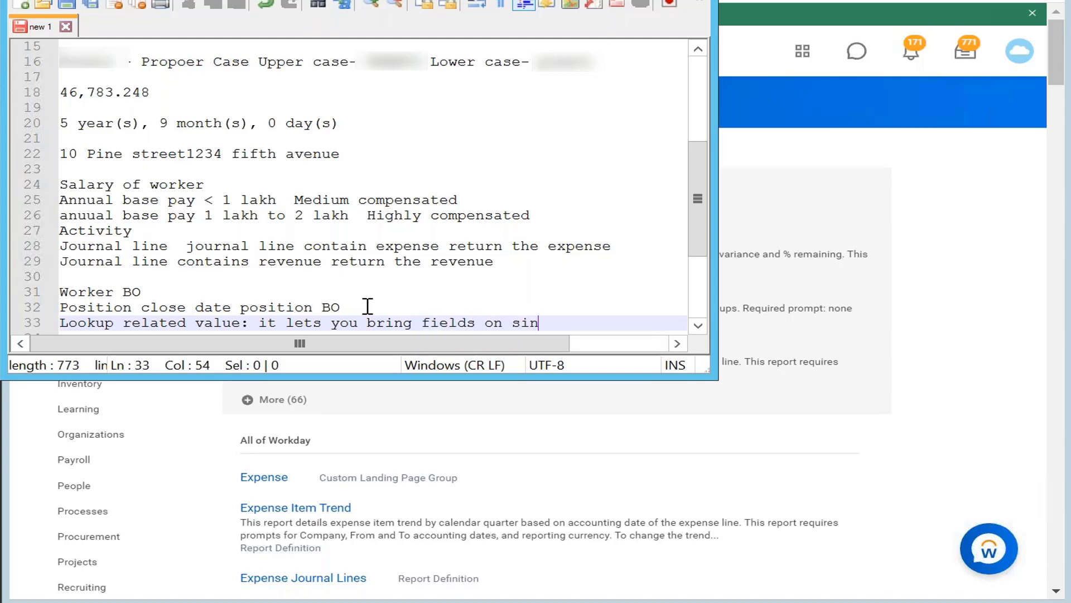
text(gle instance)
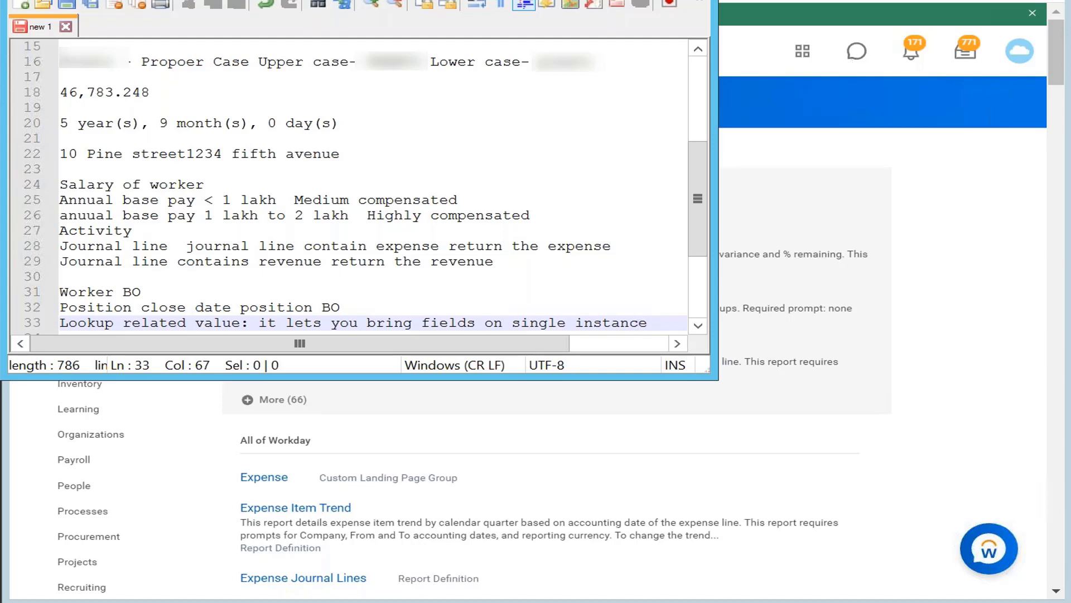
click(702, 10)
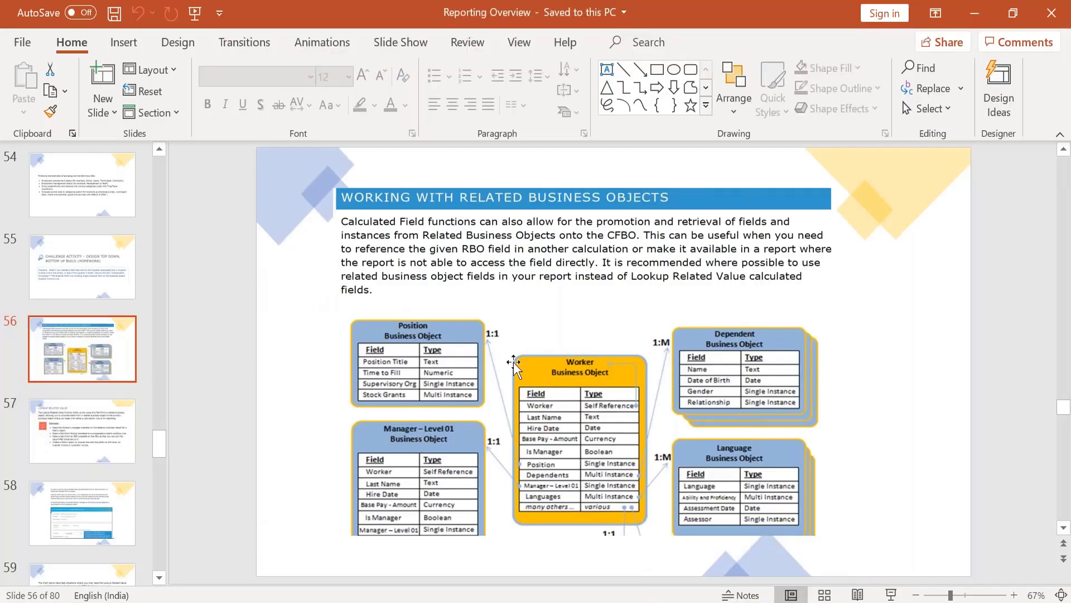